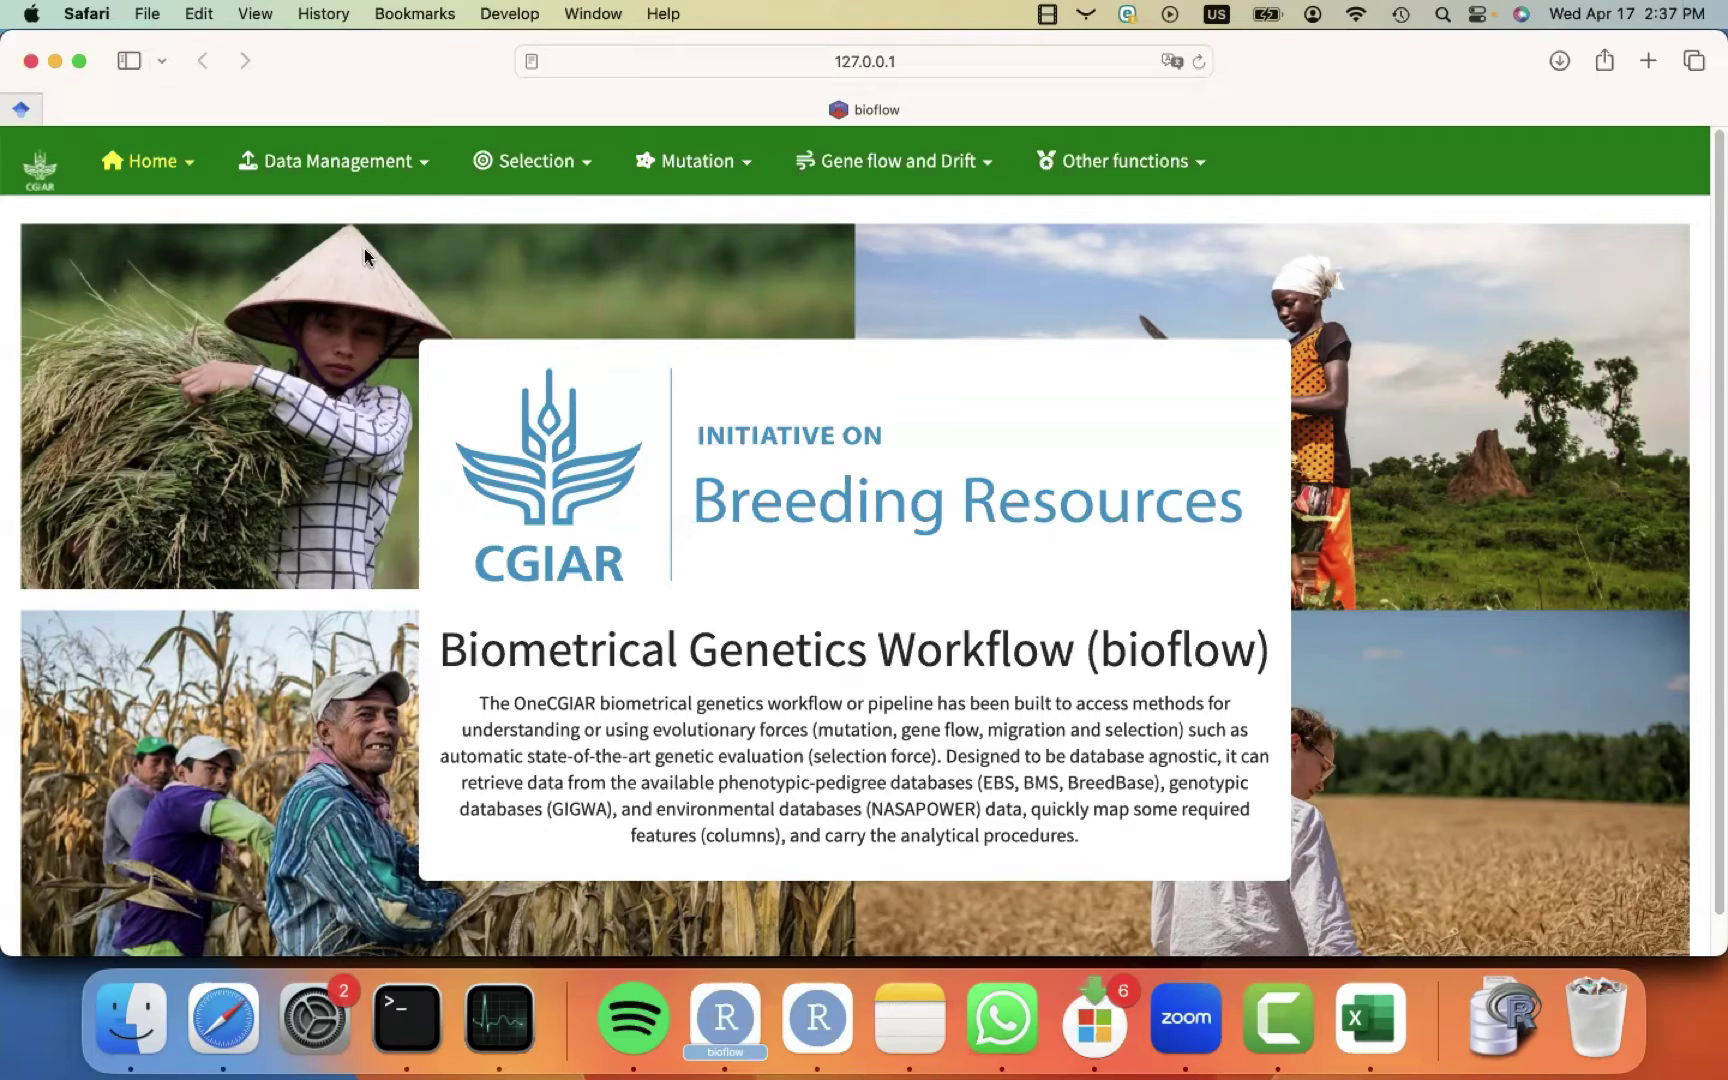
Browse the Data Management options, then display the Selection menu's analyses.
click(377, 166)
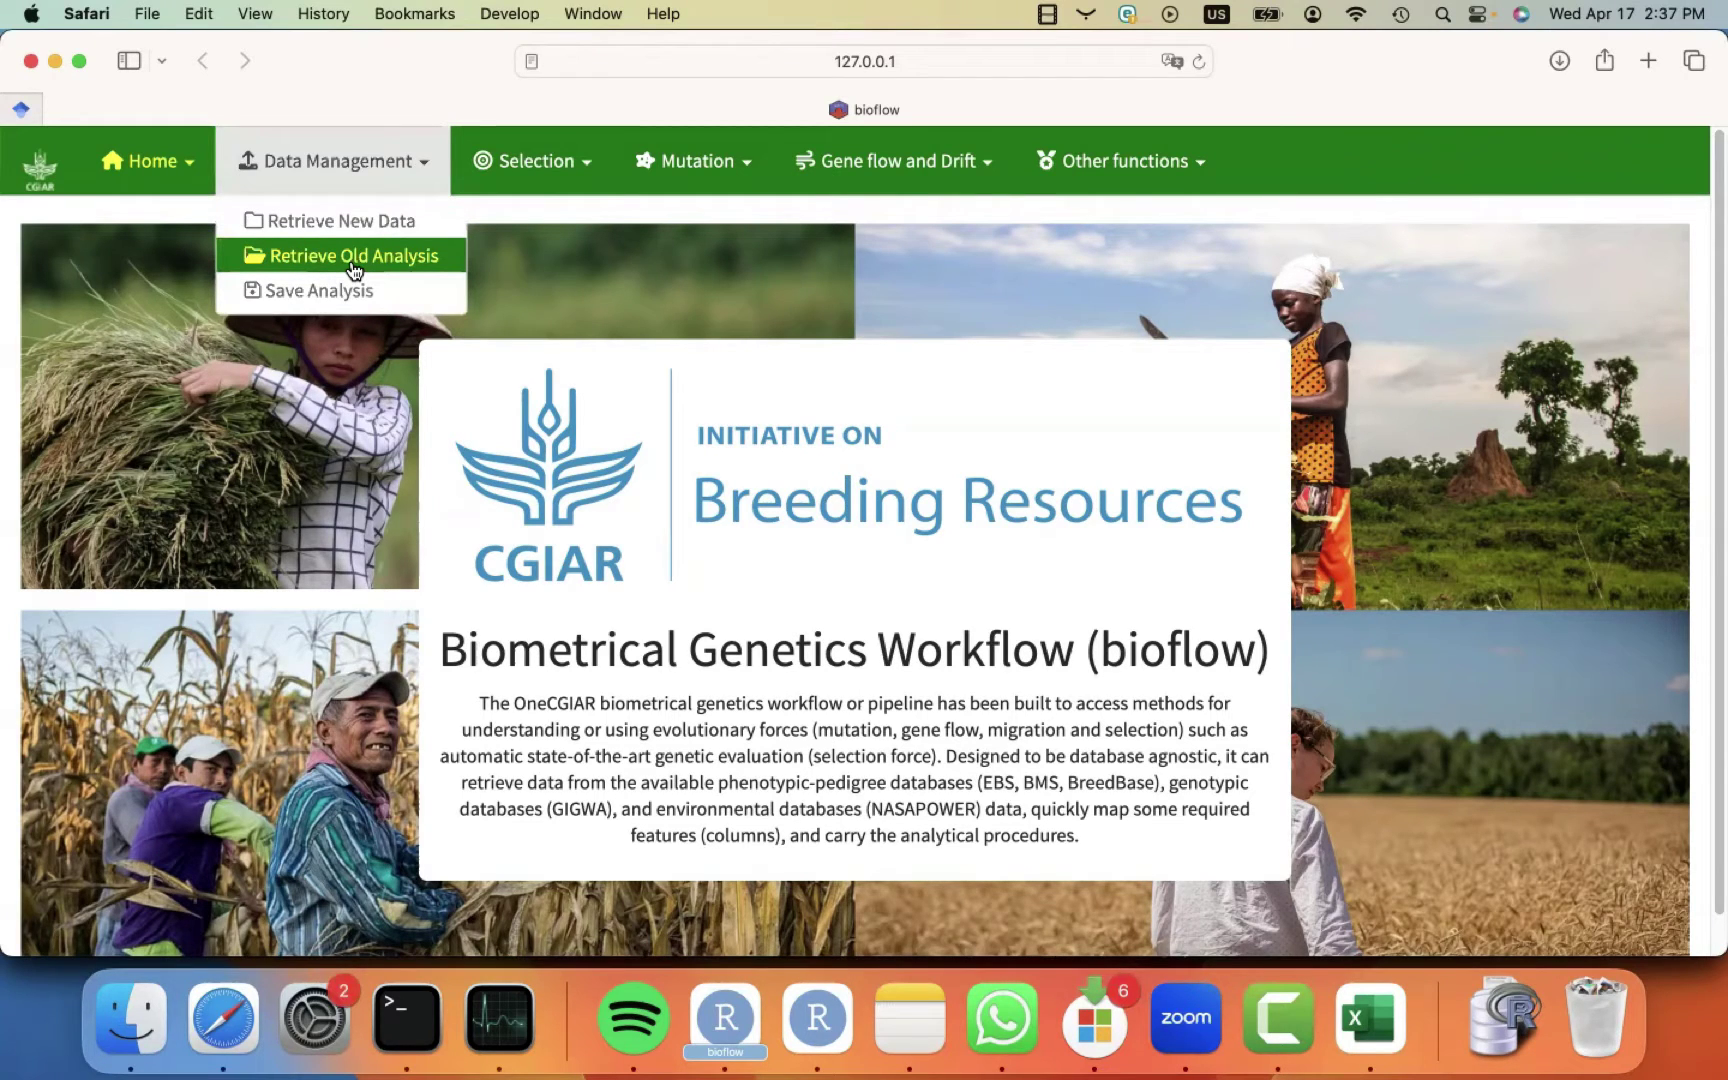
click(530, 178)
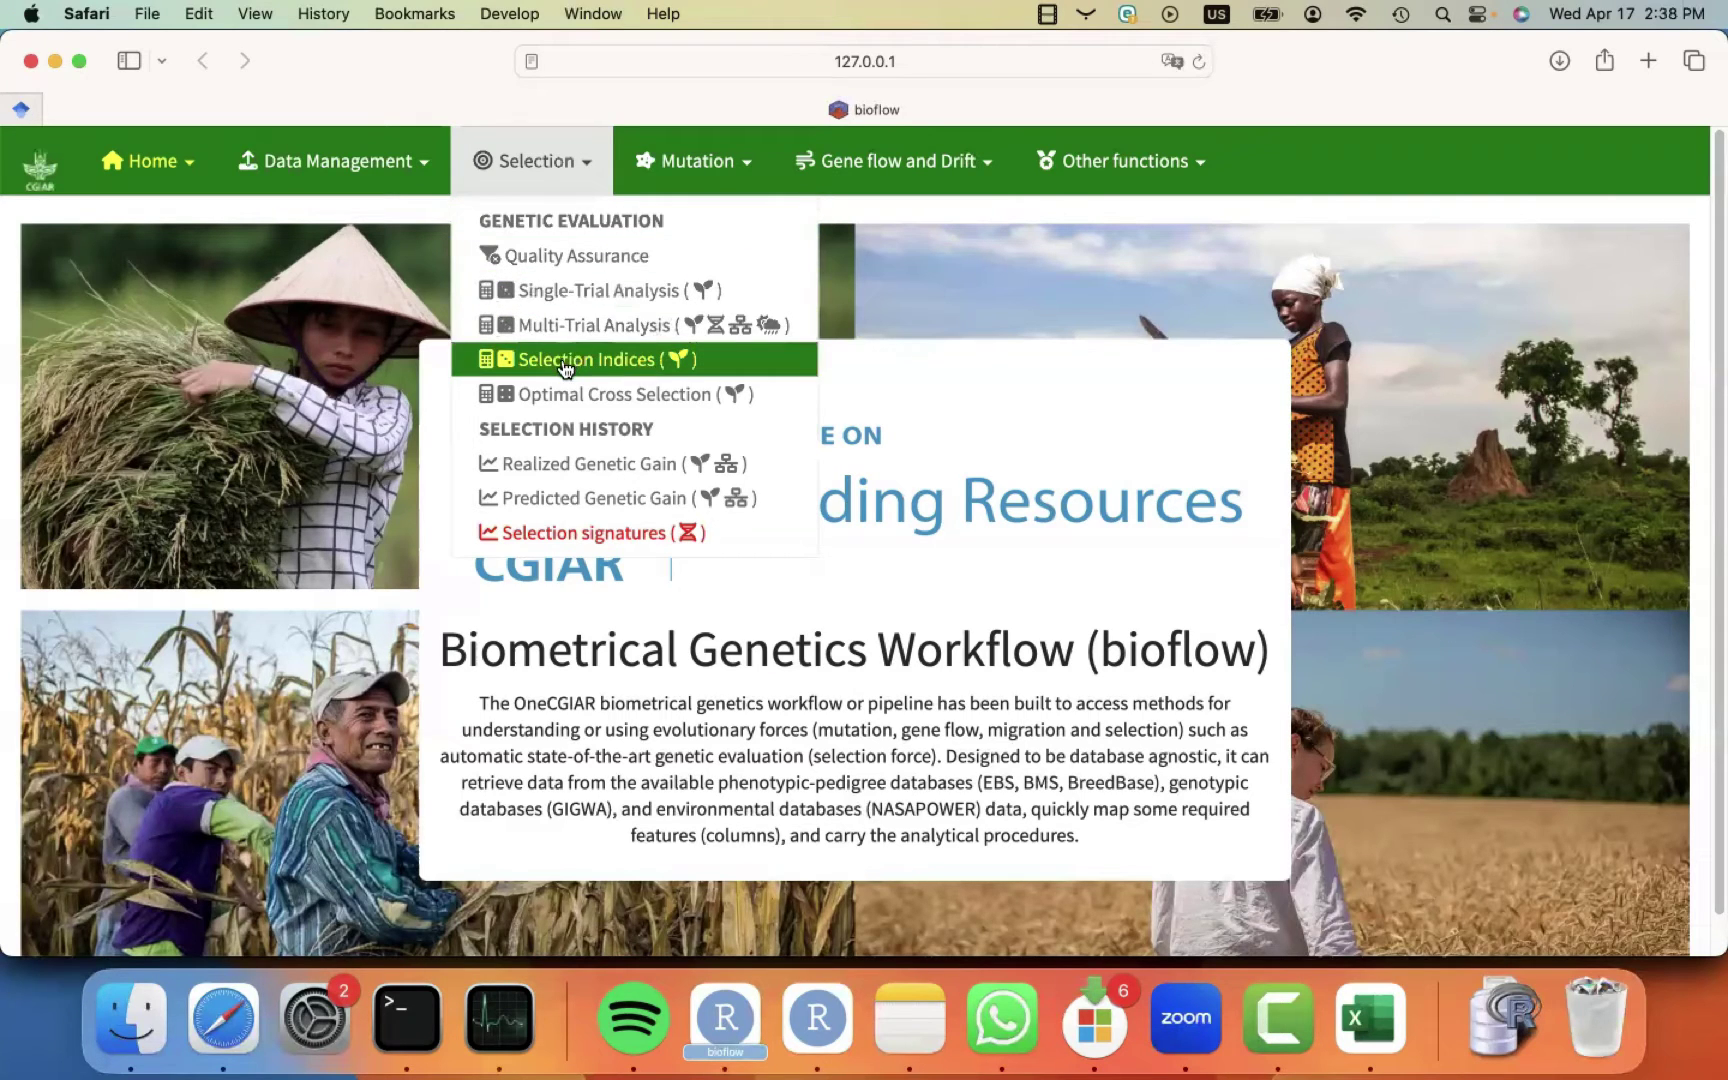
Retrieve the old analysis mta_done.RData, load its objects and confirm the success message.
click(404, 186)
click(354, 256)
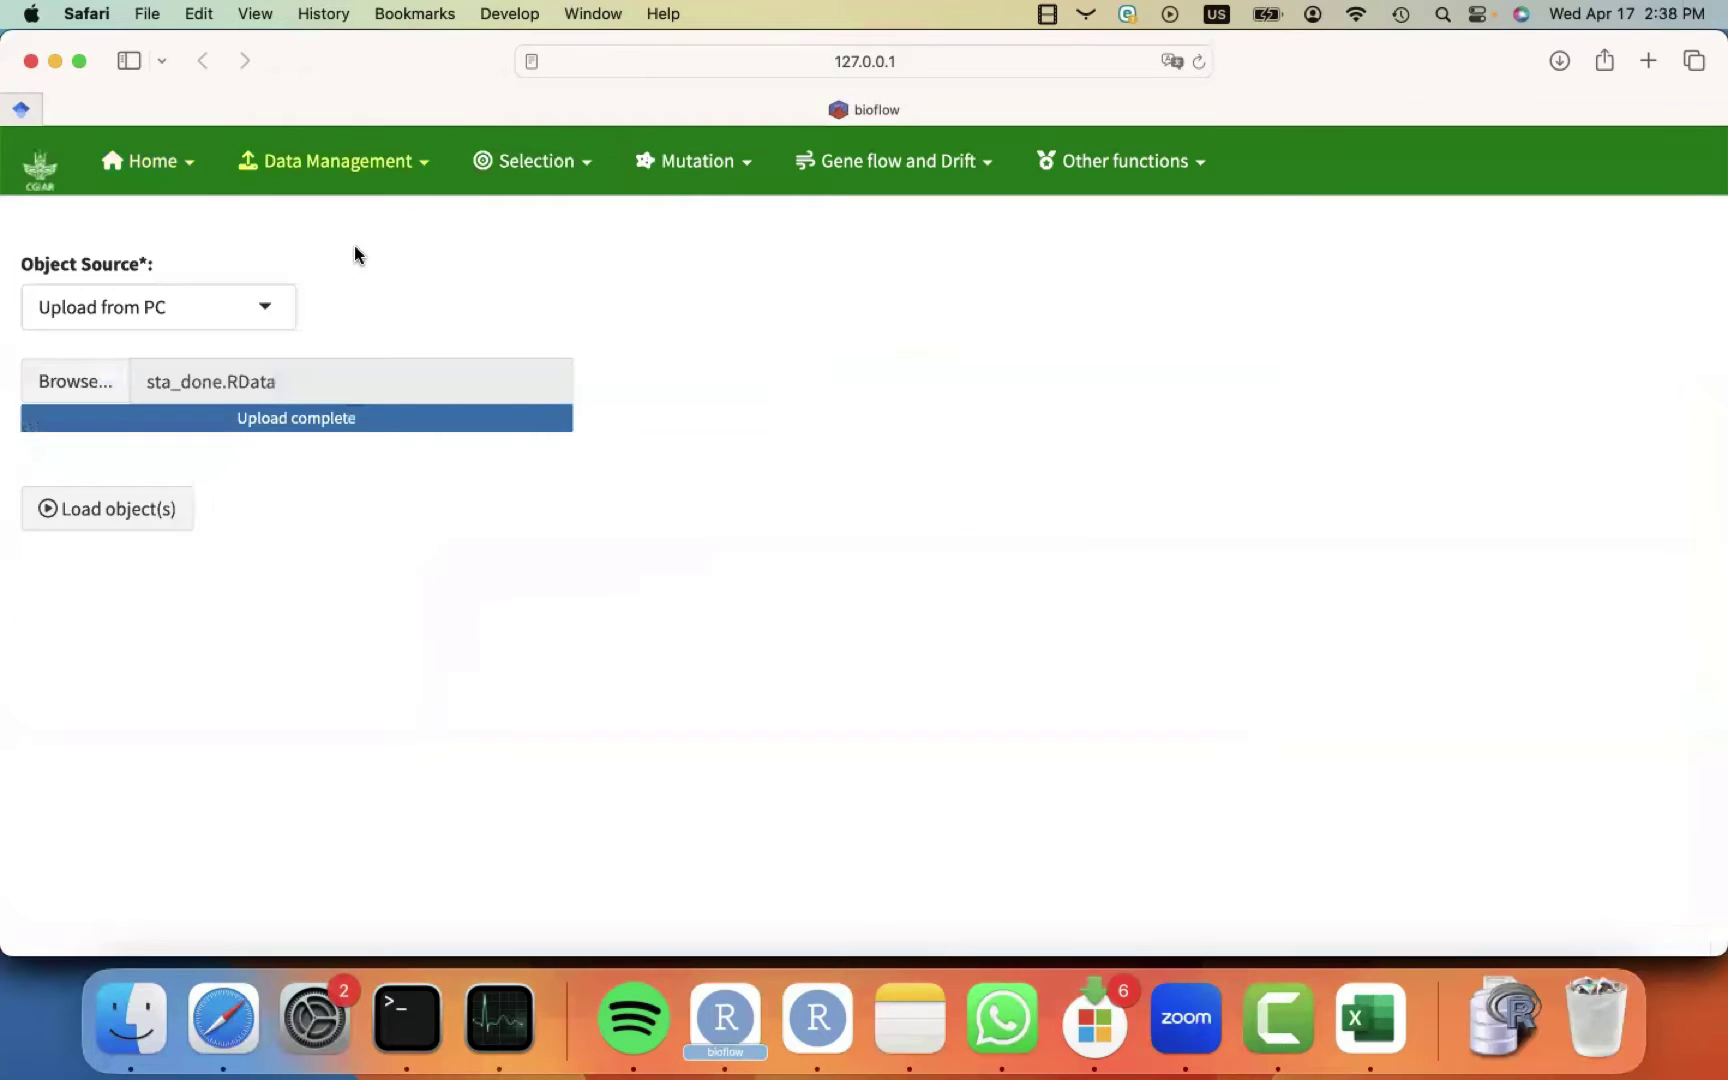
click(90, 380)
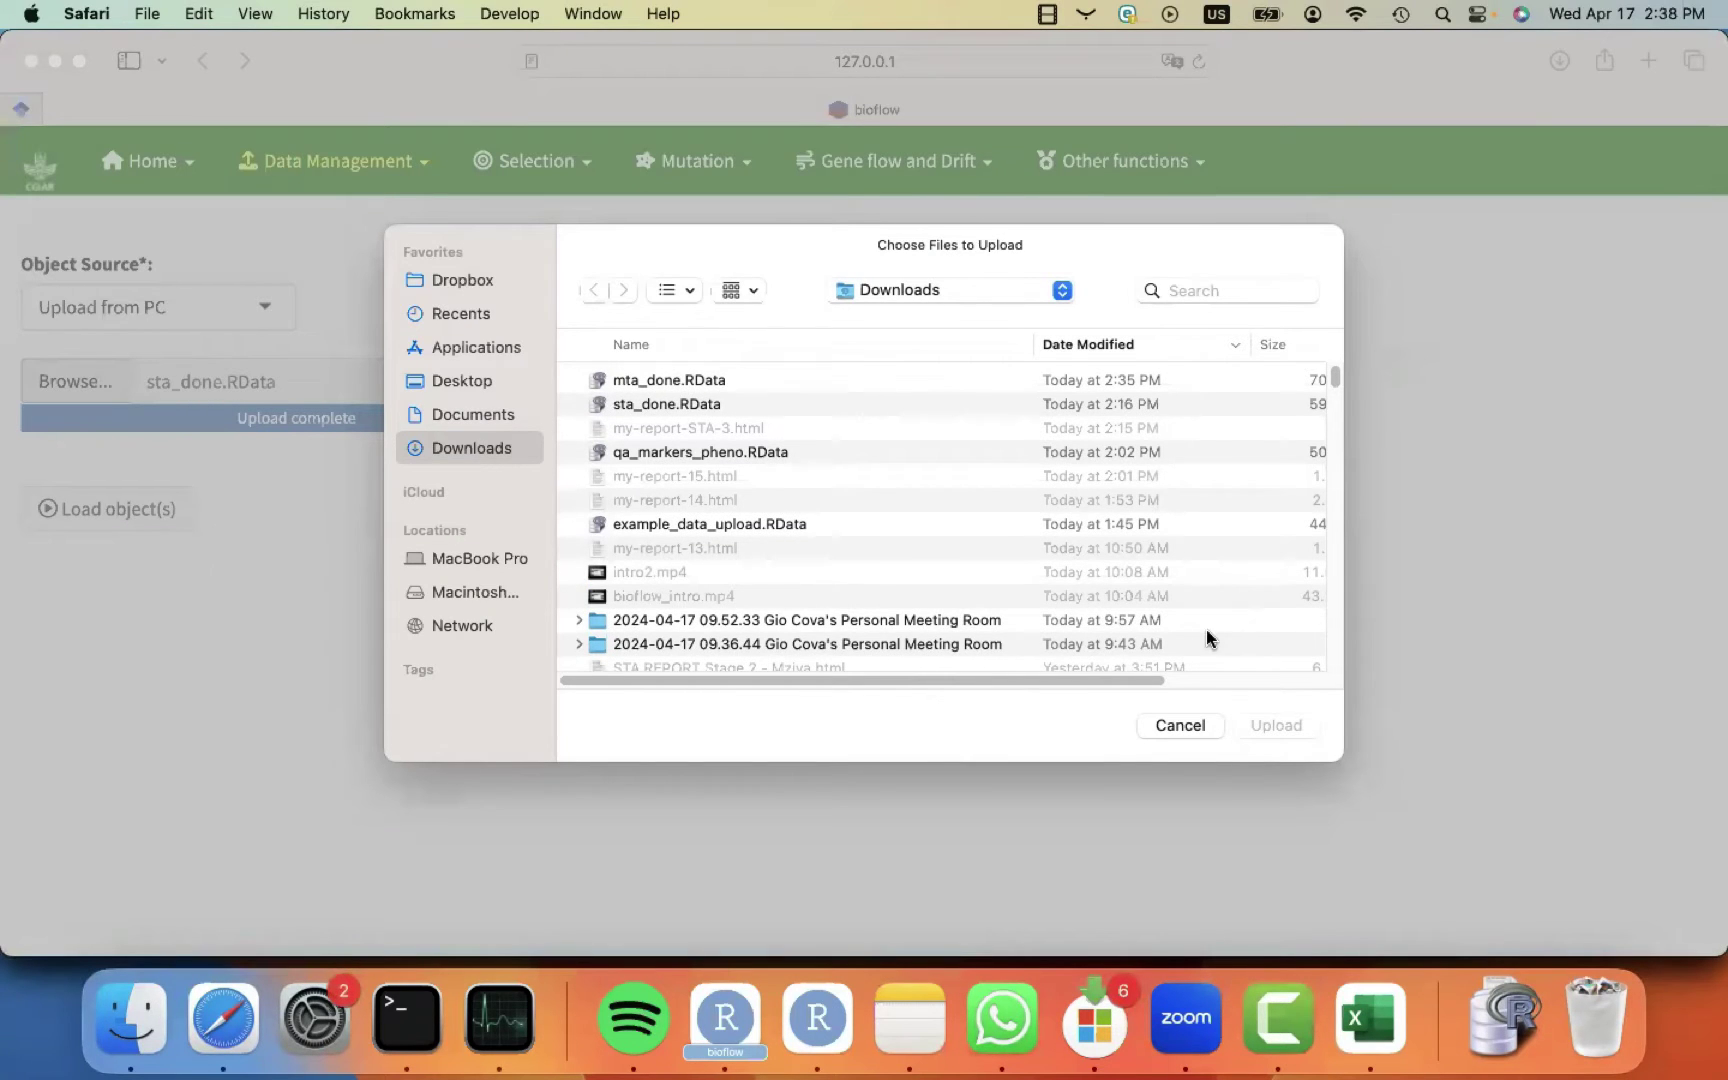
click(1170, 724)
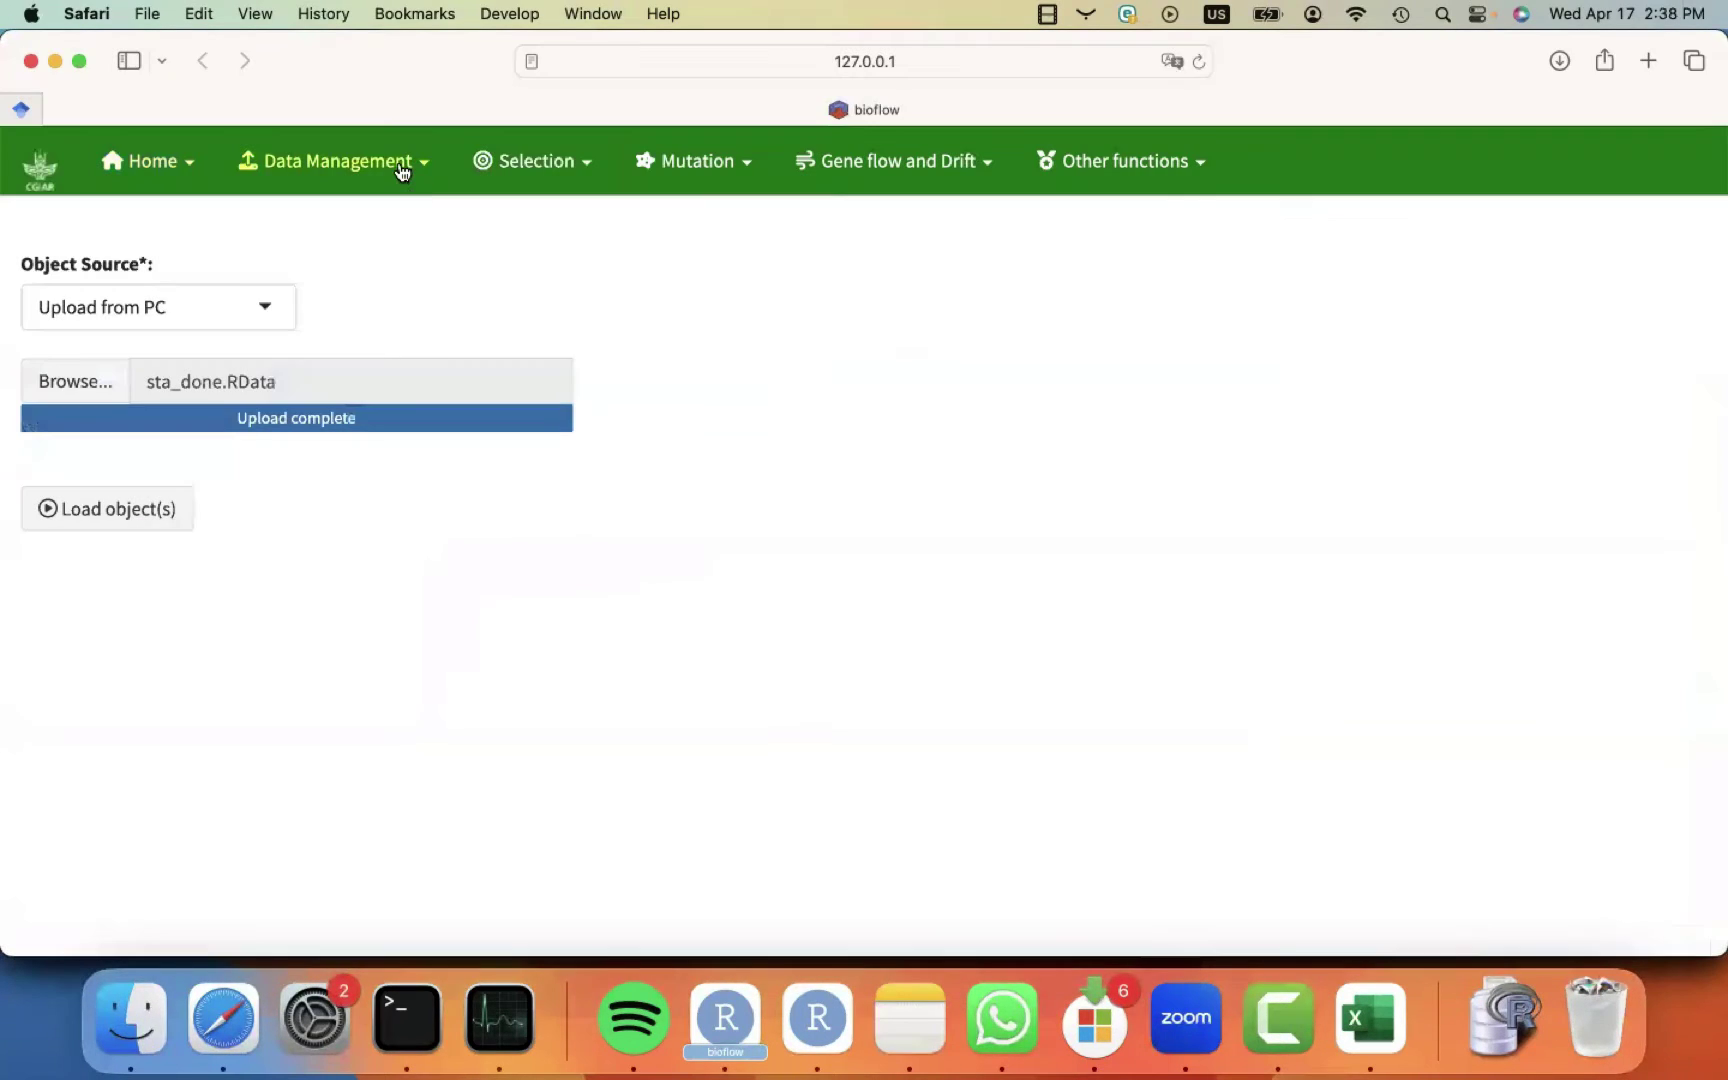
click(401, 172)
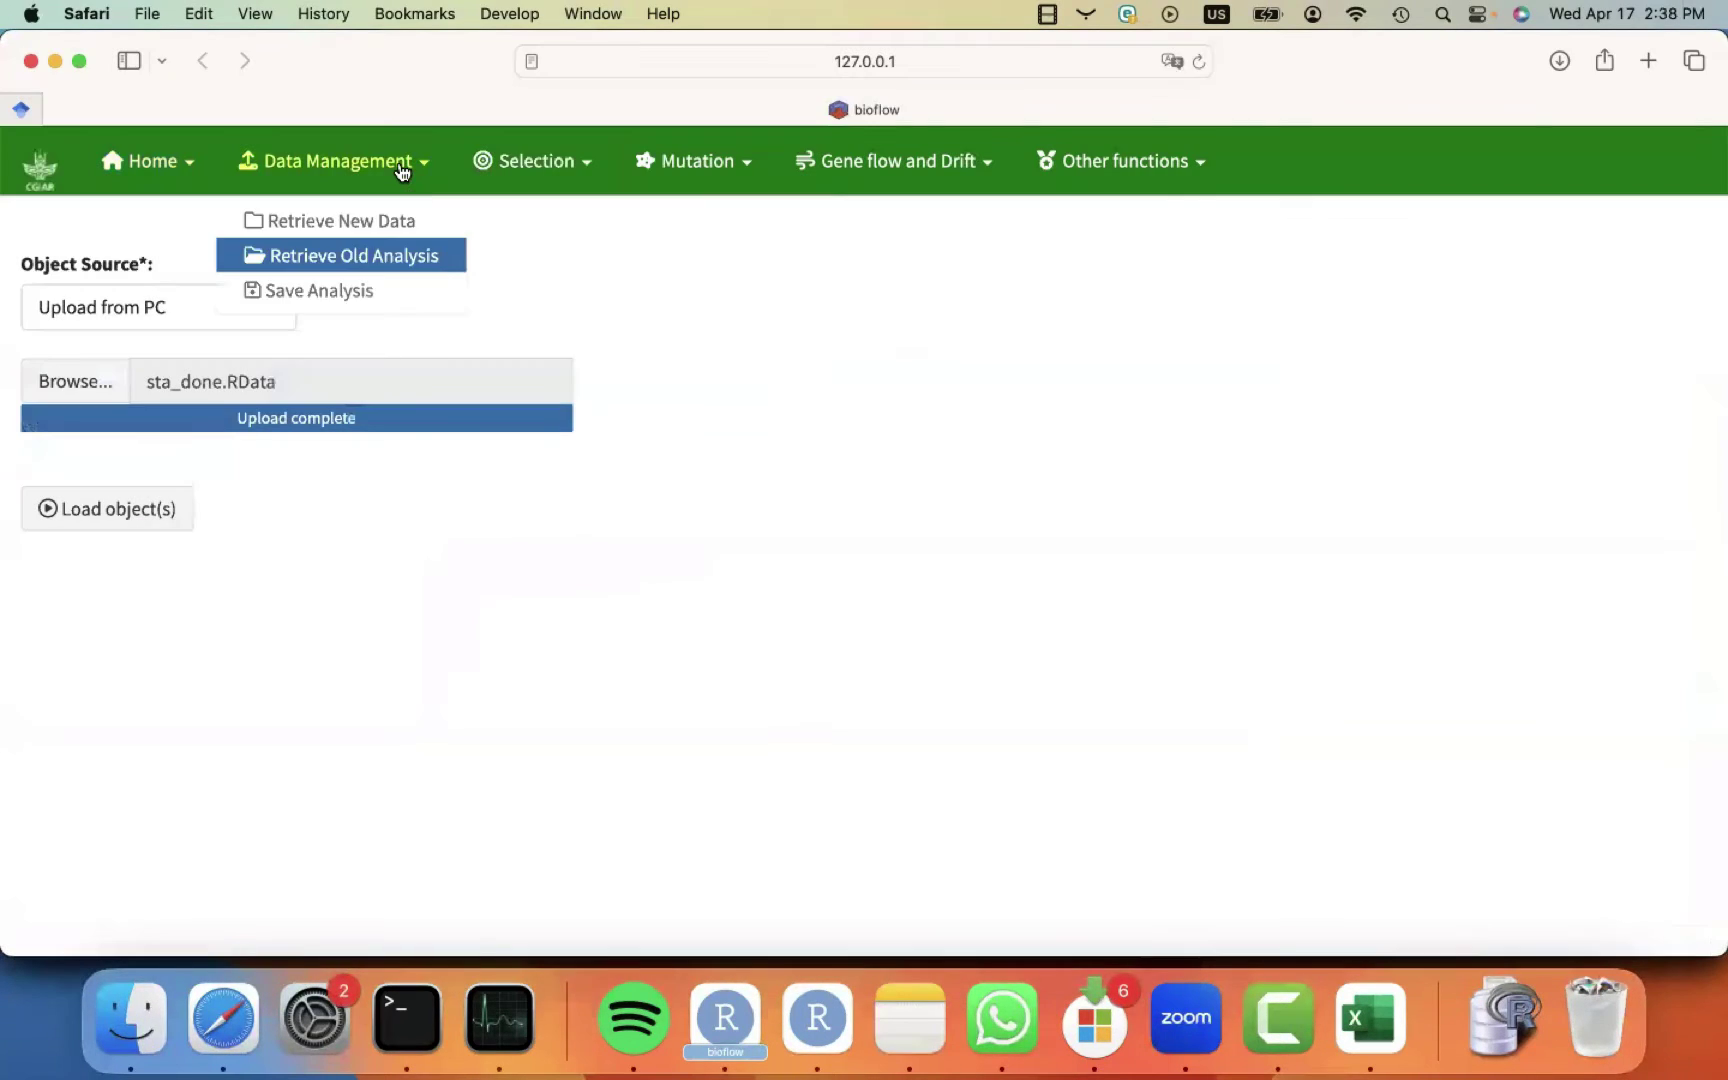
click(345, 258)
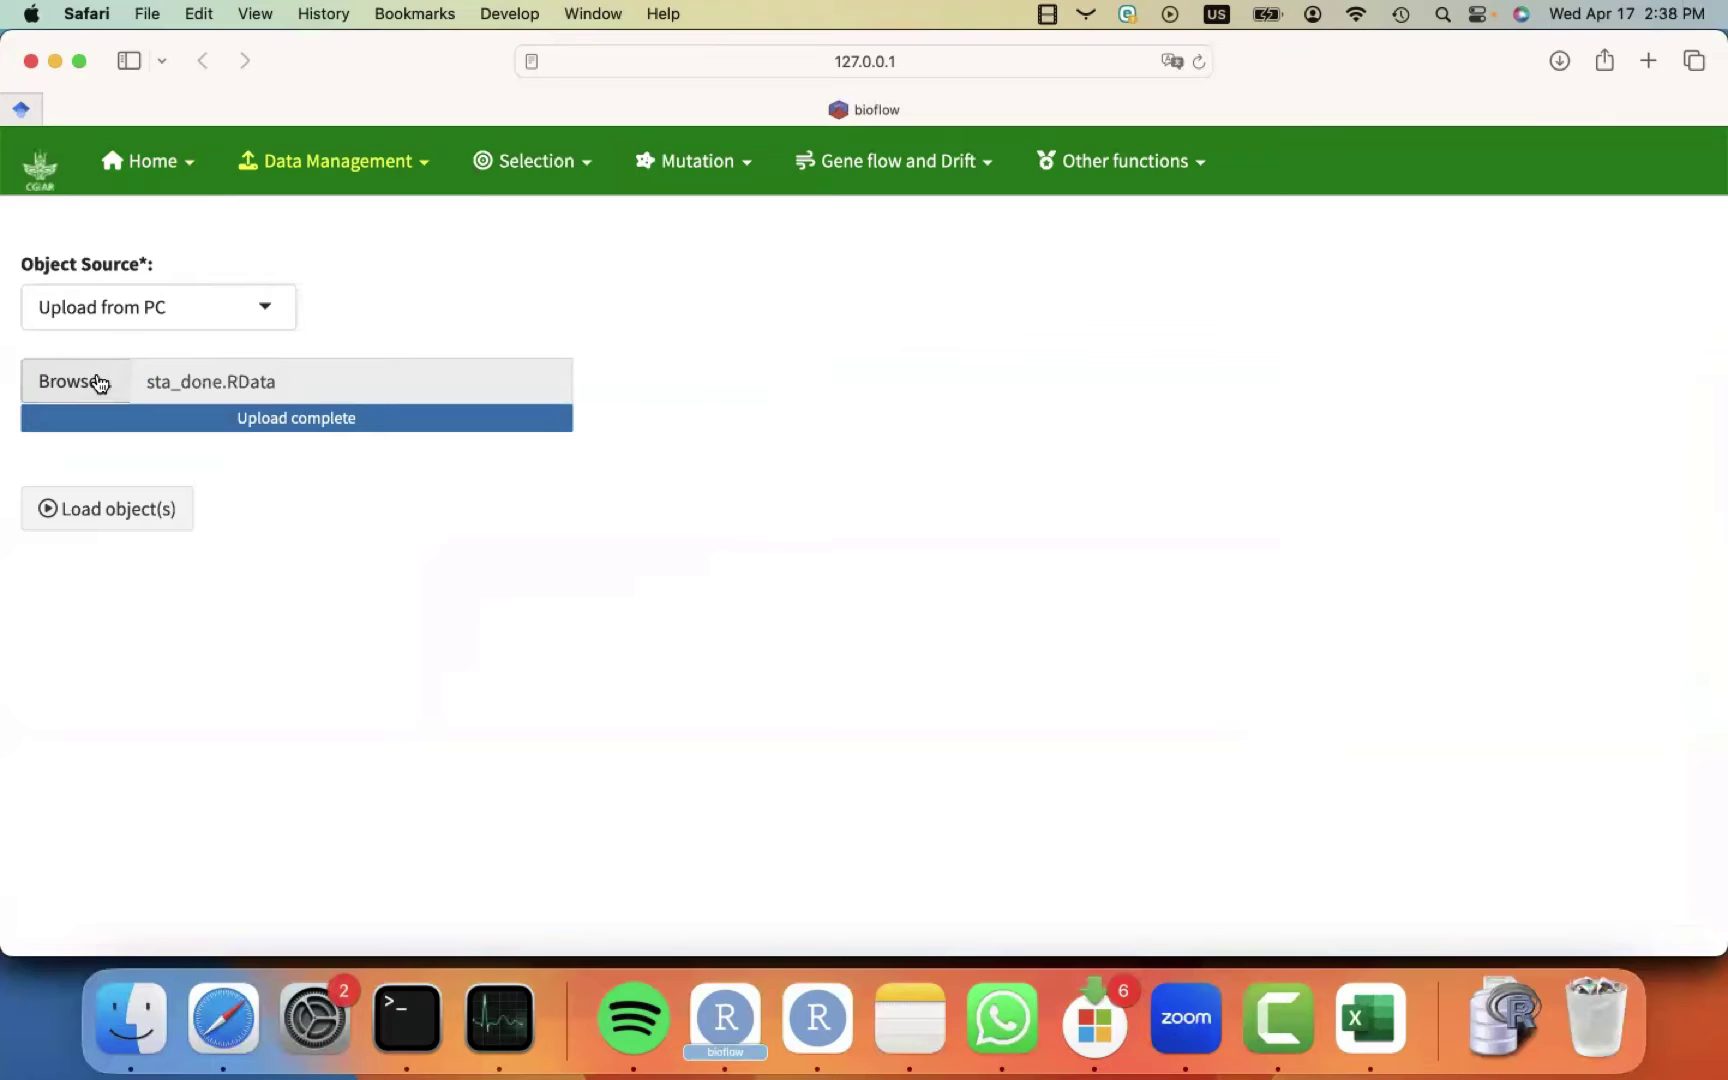
click(48, 380)
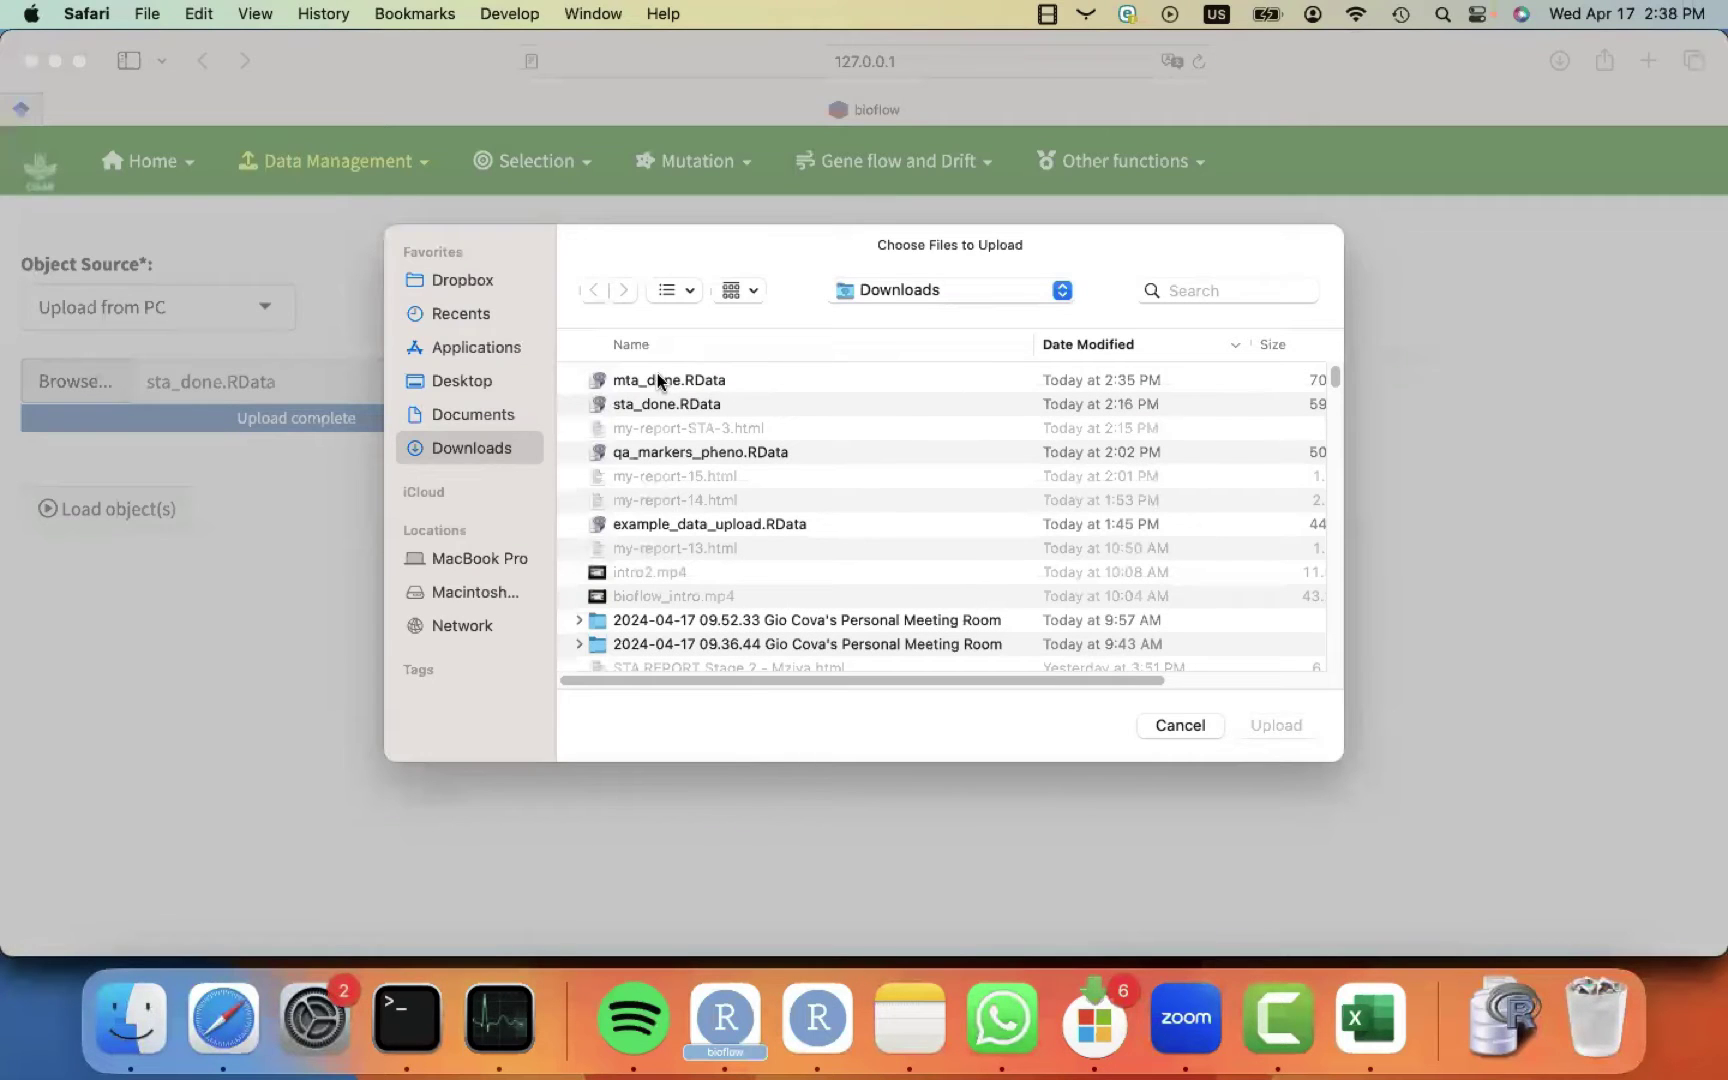
double_click(634, 380)
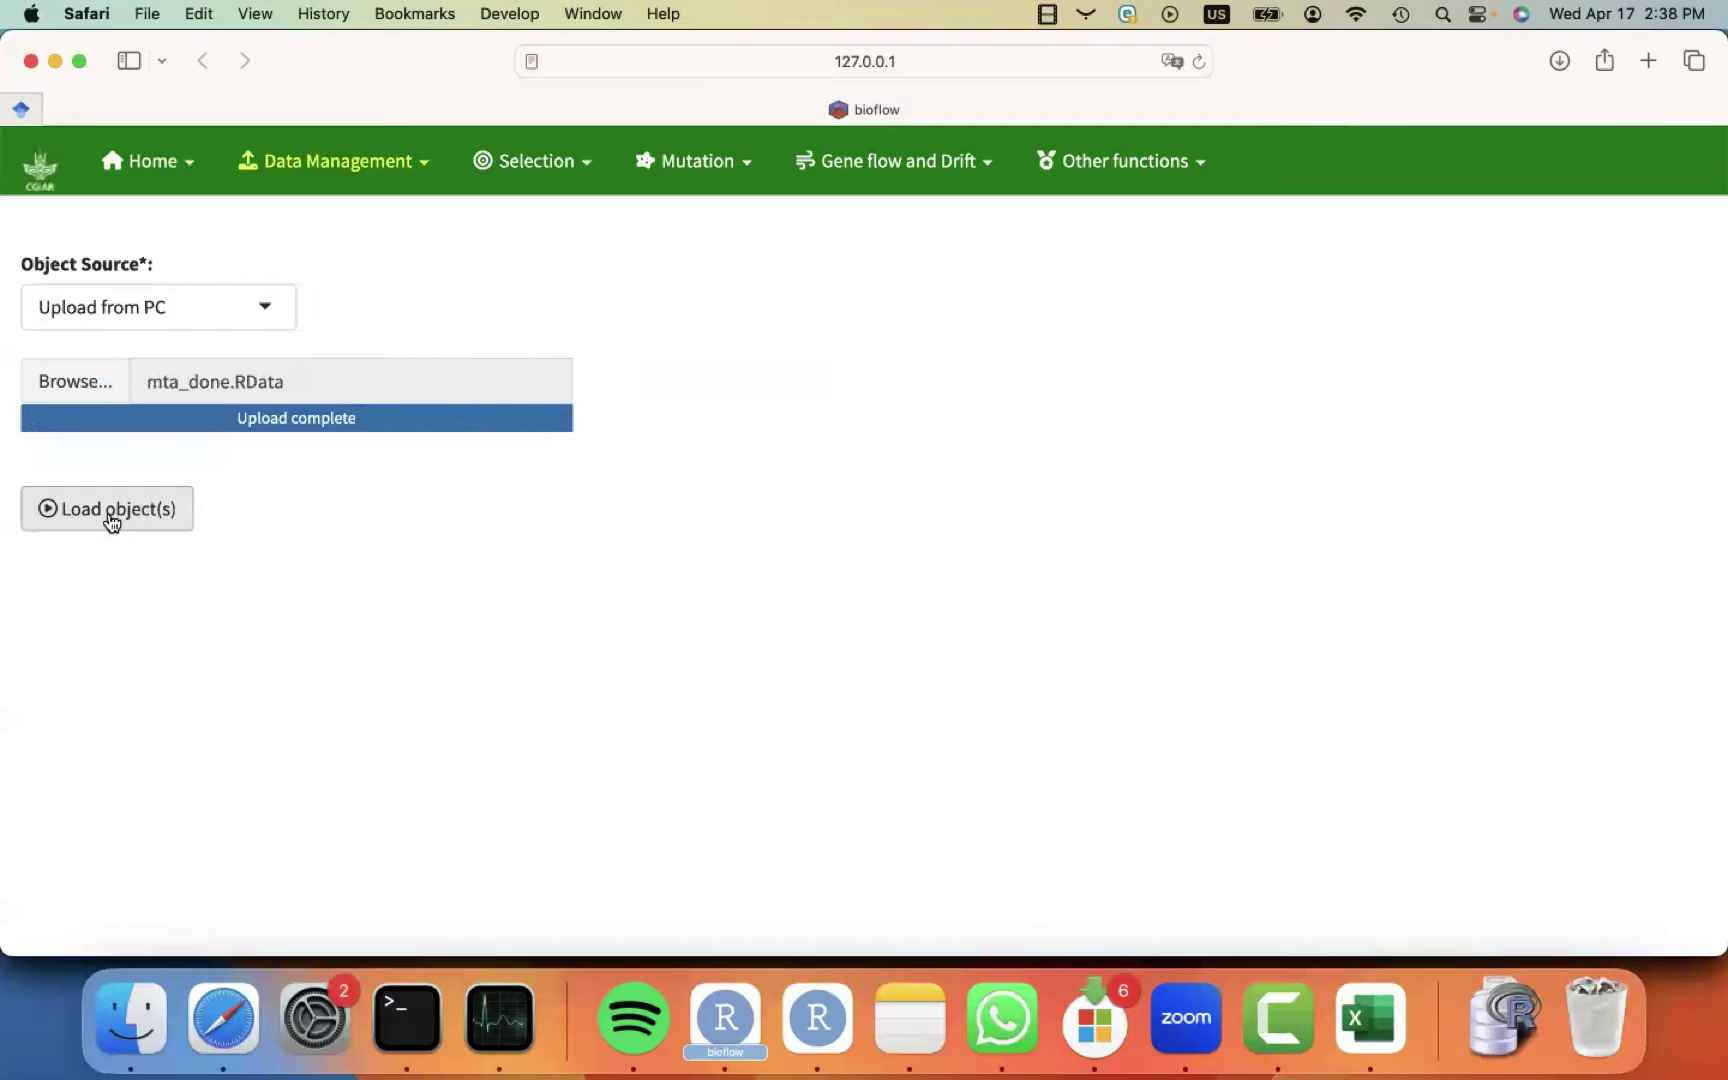
click(112, 522)
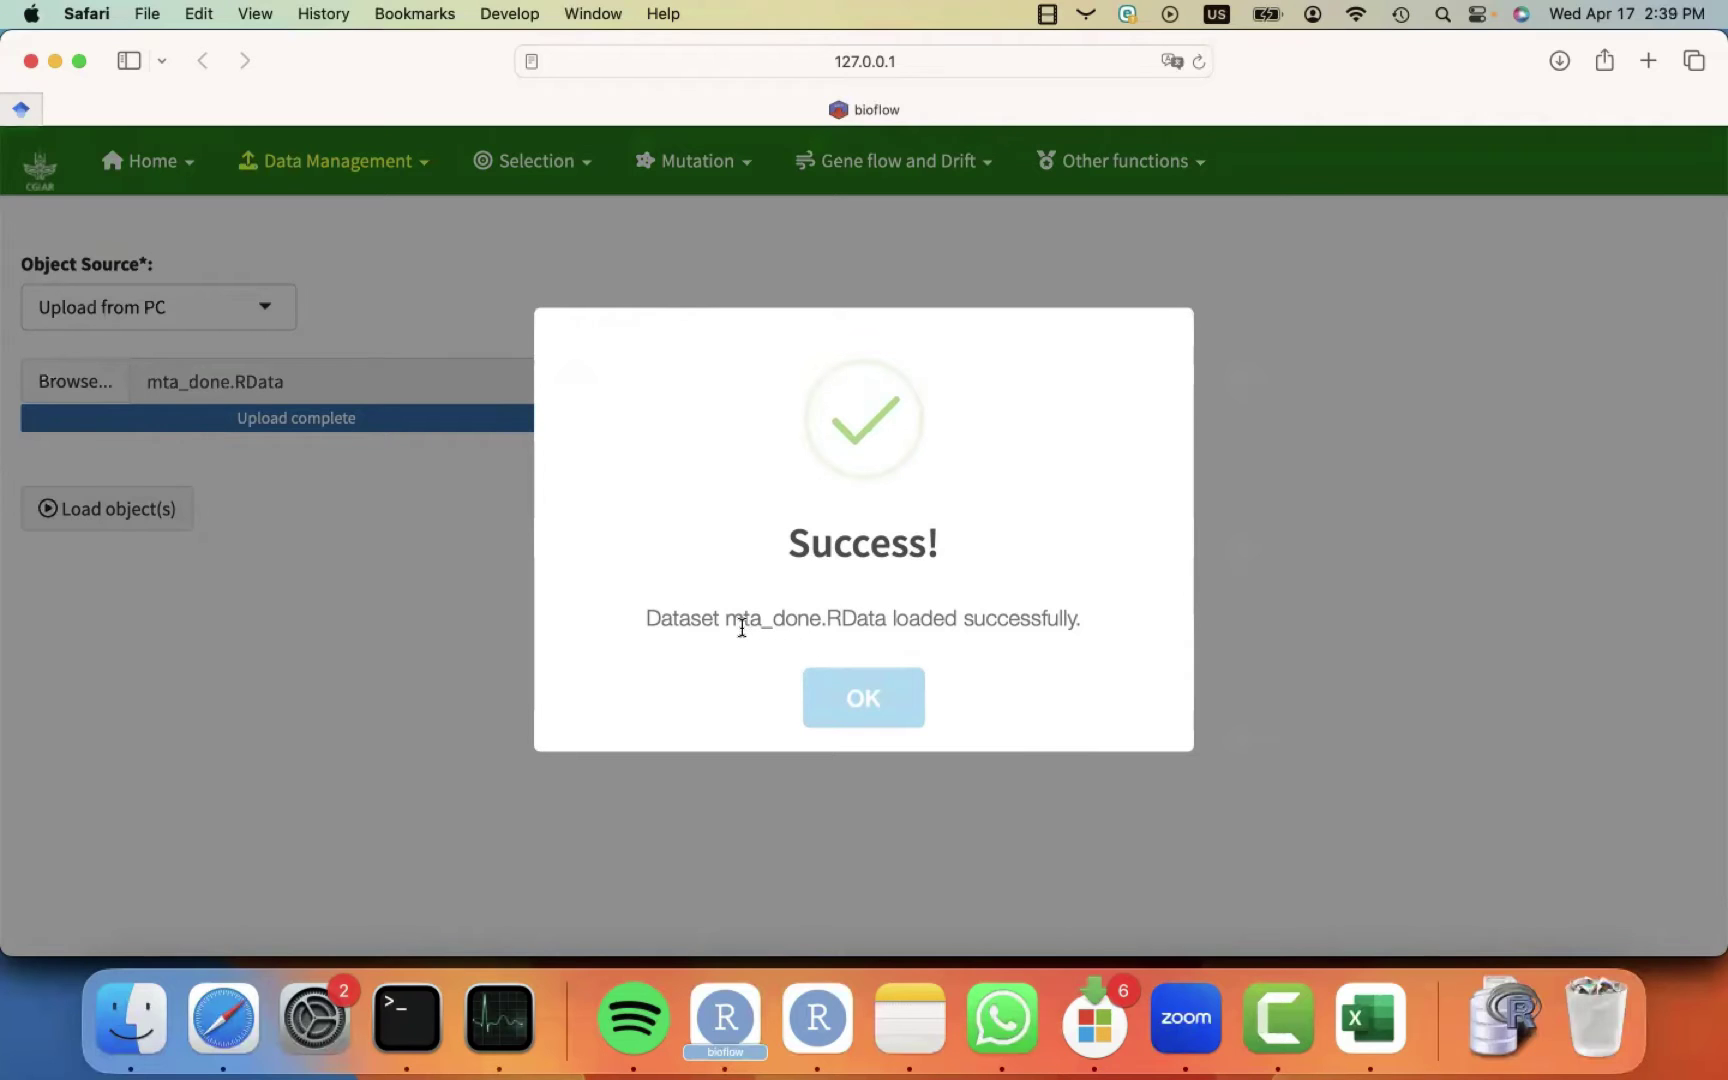
click(862, 704)
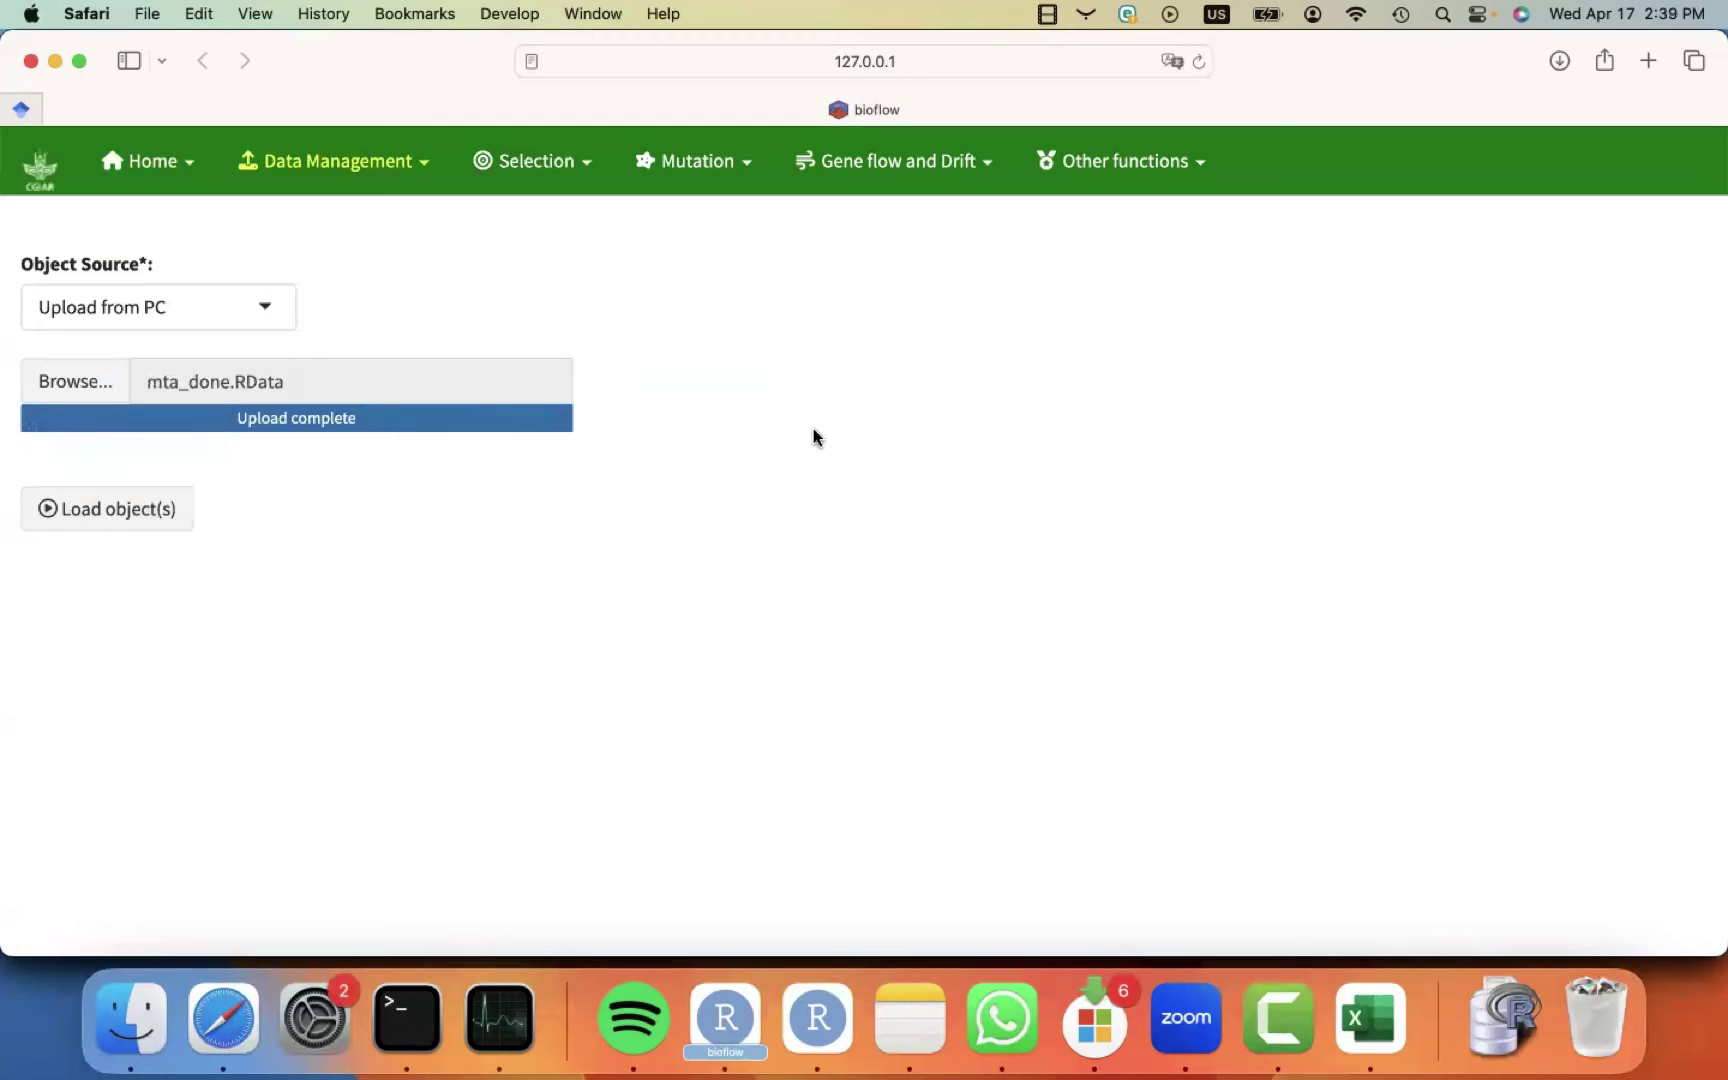
Open the Selection indices module and review its data status, radar chart and dependency table.
click(549, 150)
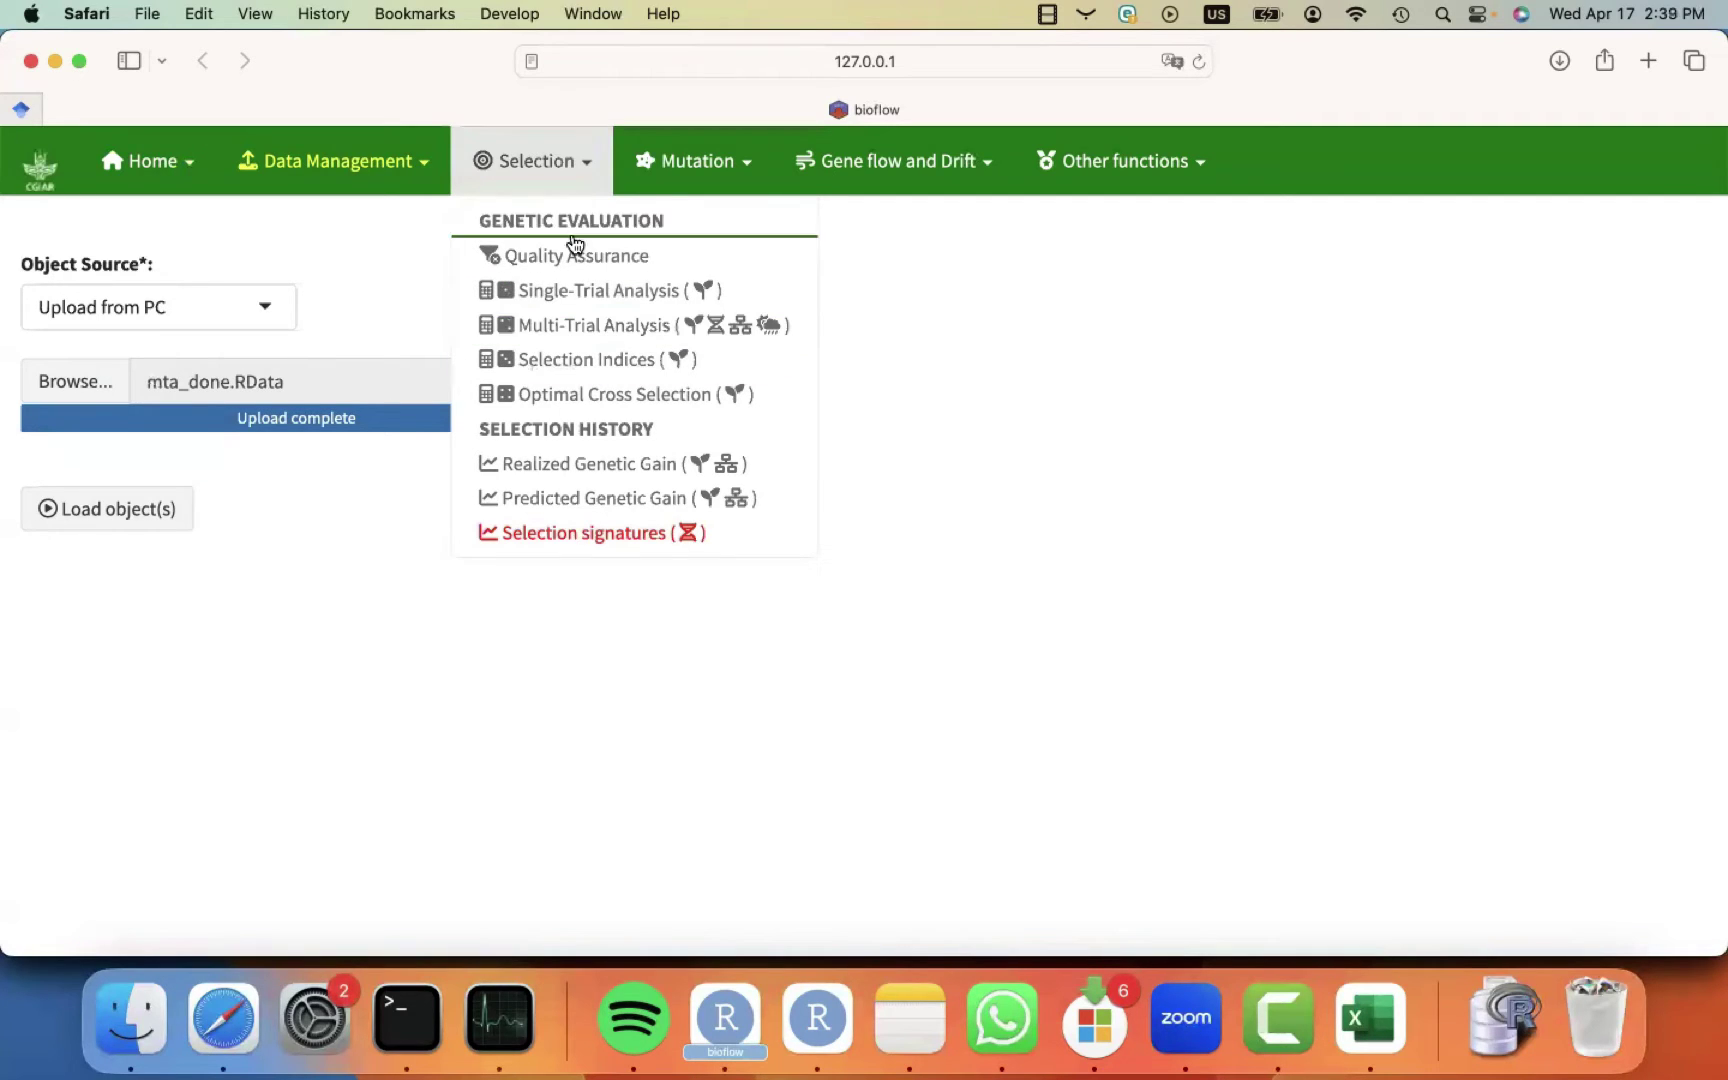
click(575, 361)
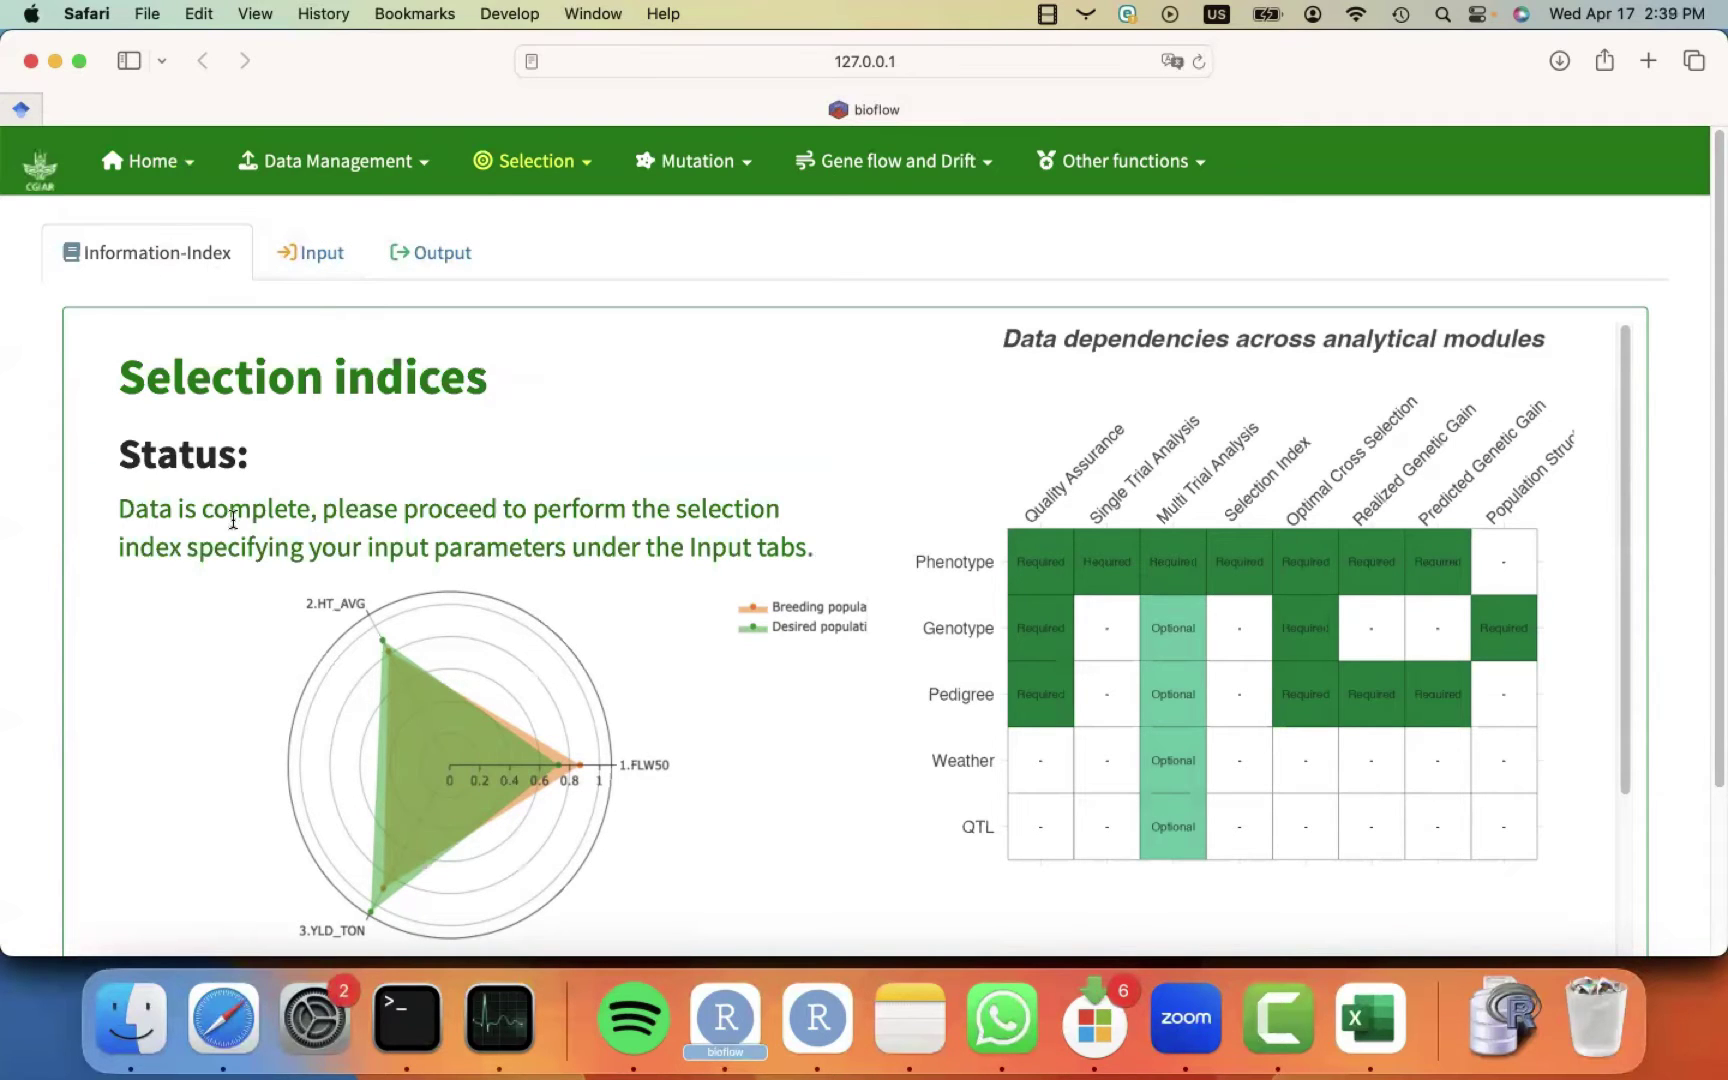
scroll(232, 520, down, 5)
scroll(232, 520, down, 3)
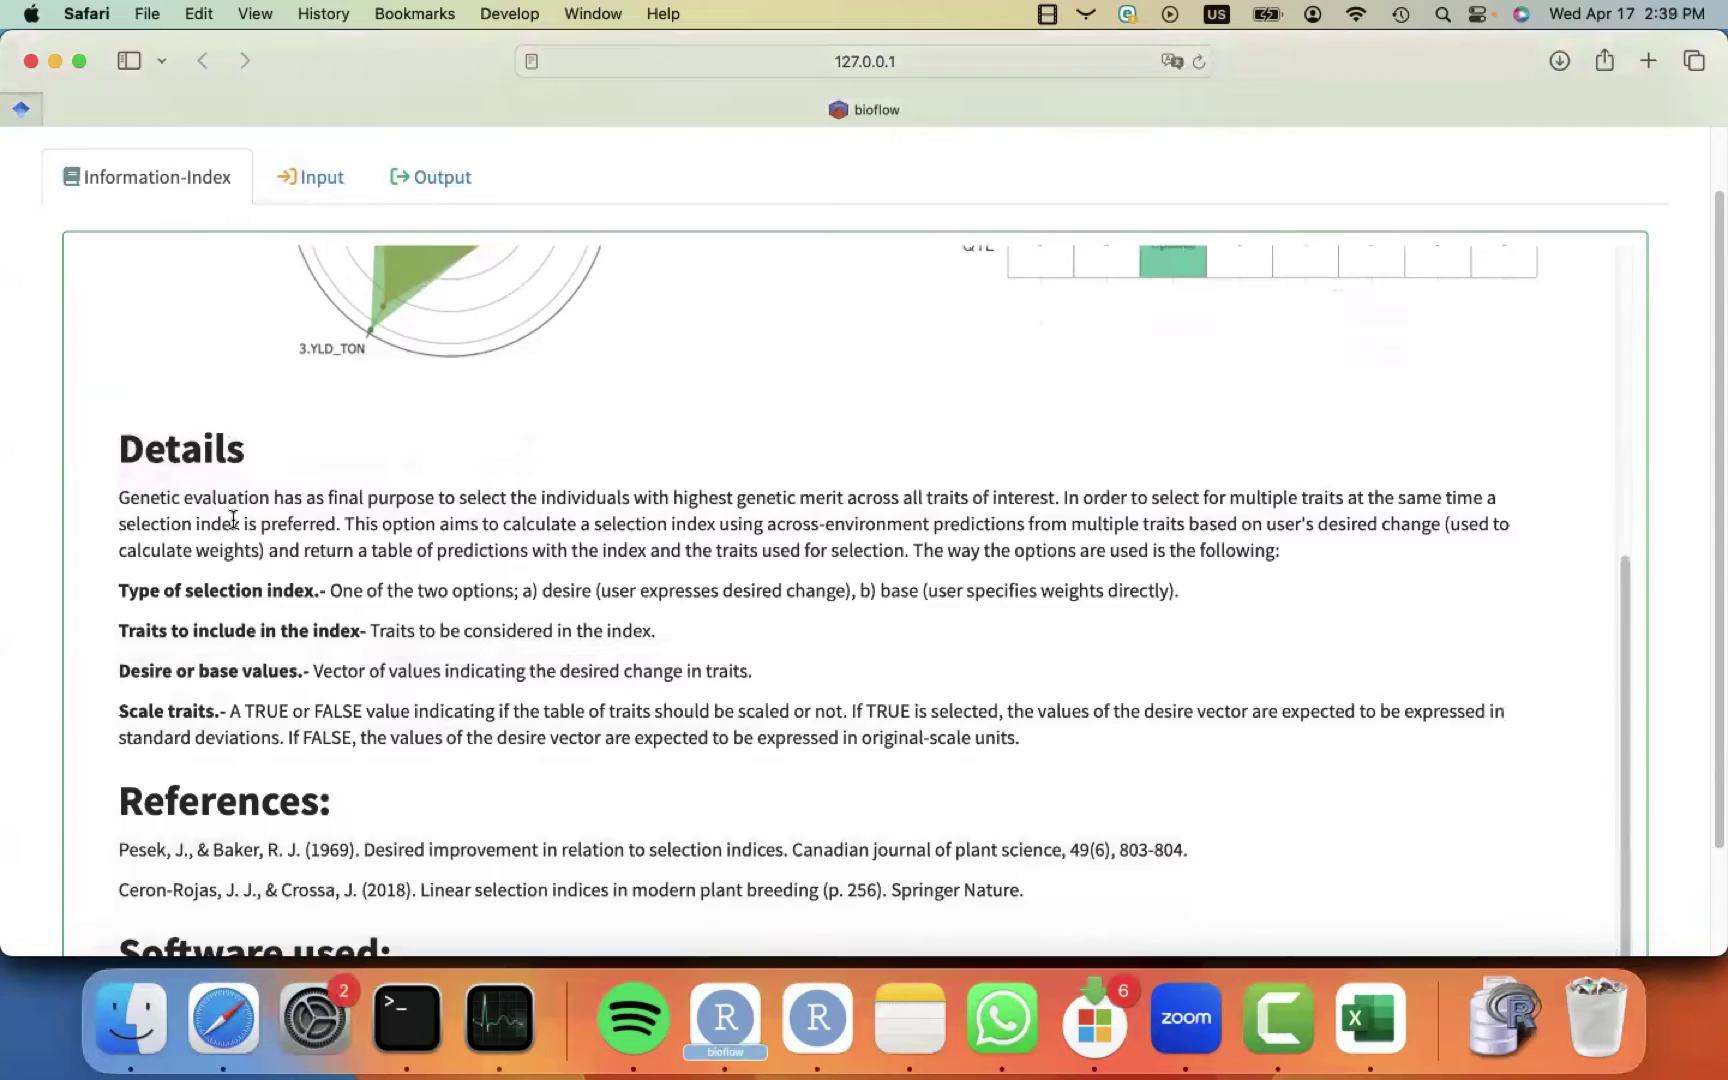
scroll(232, 520, up, 10)
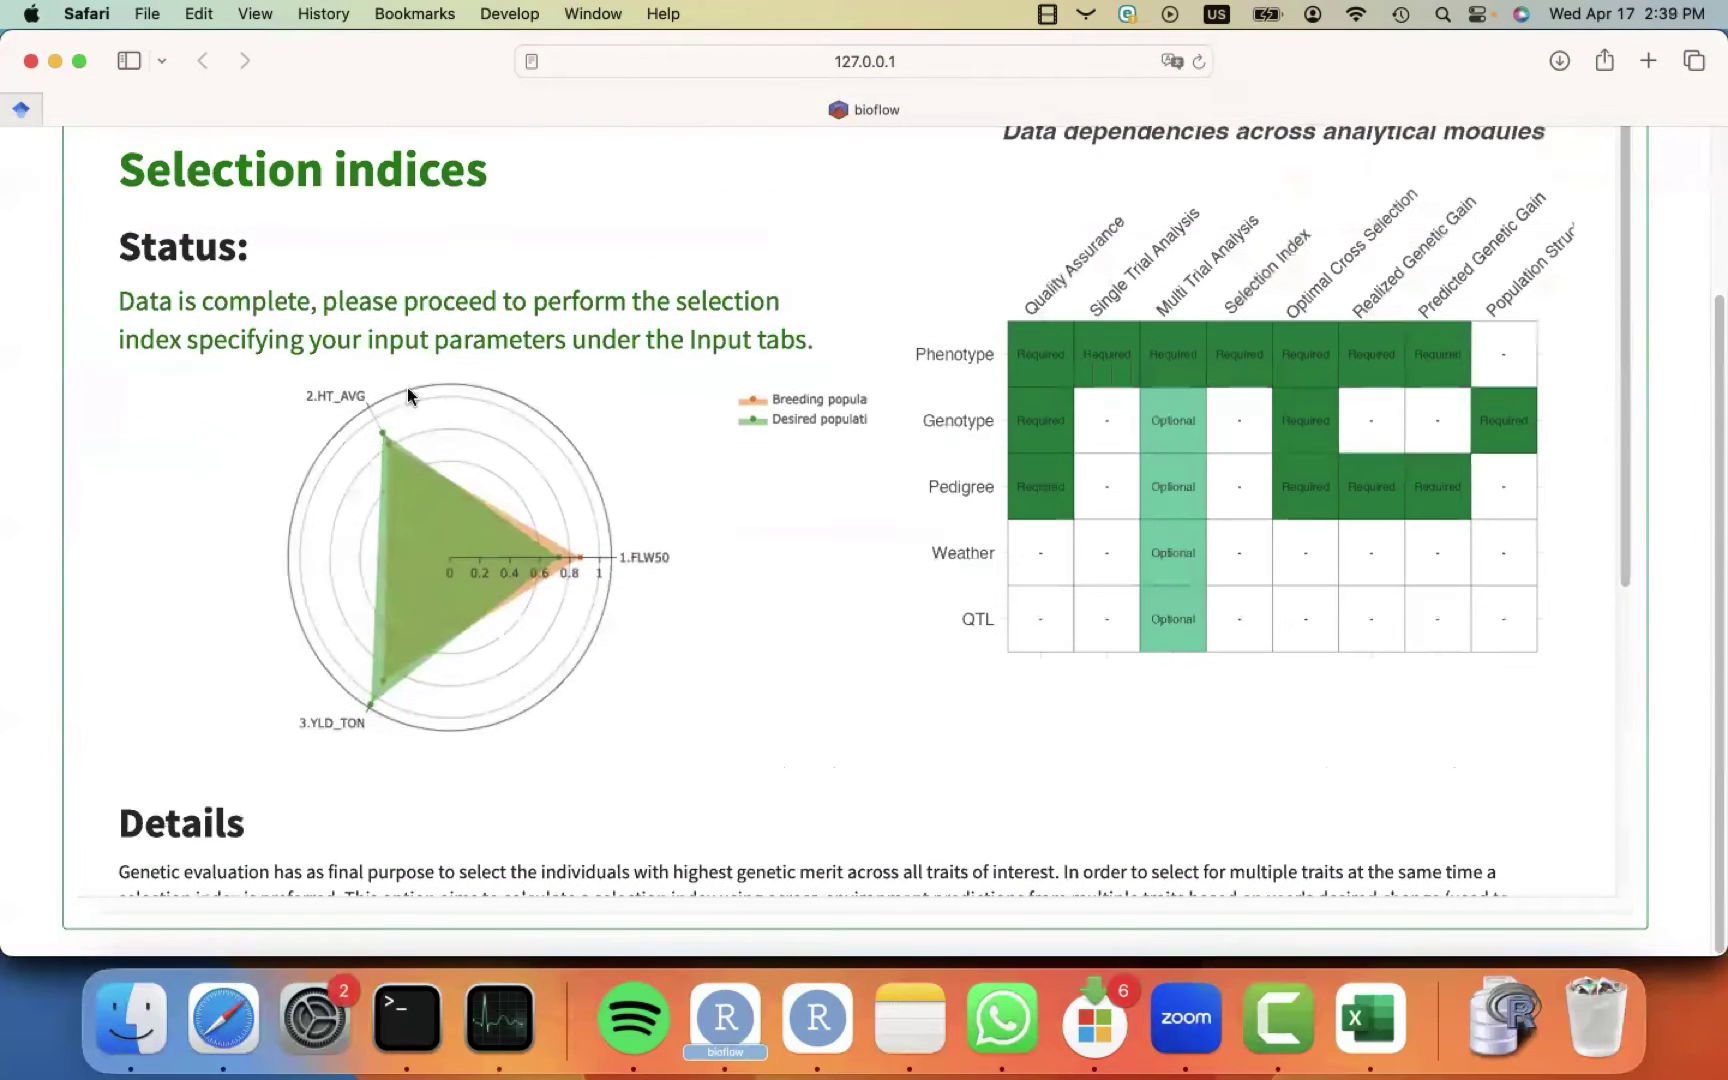
scroll(342, 366, up, 3)
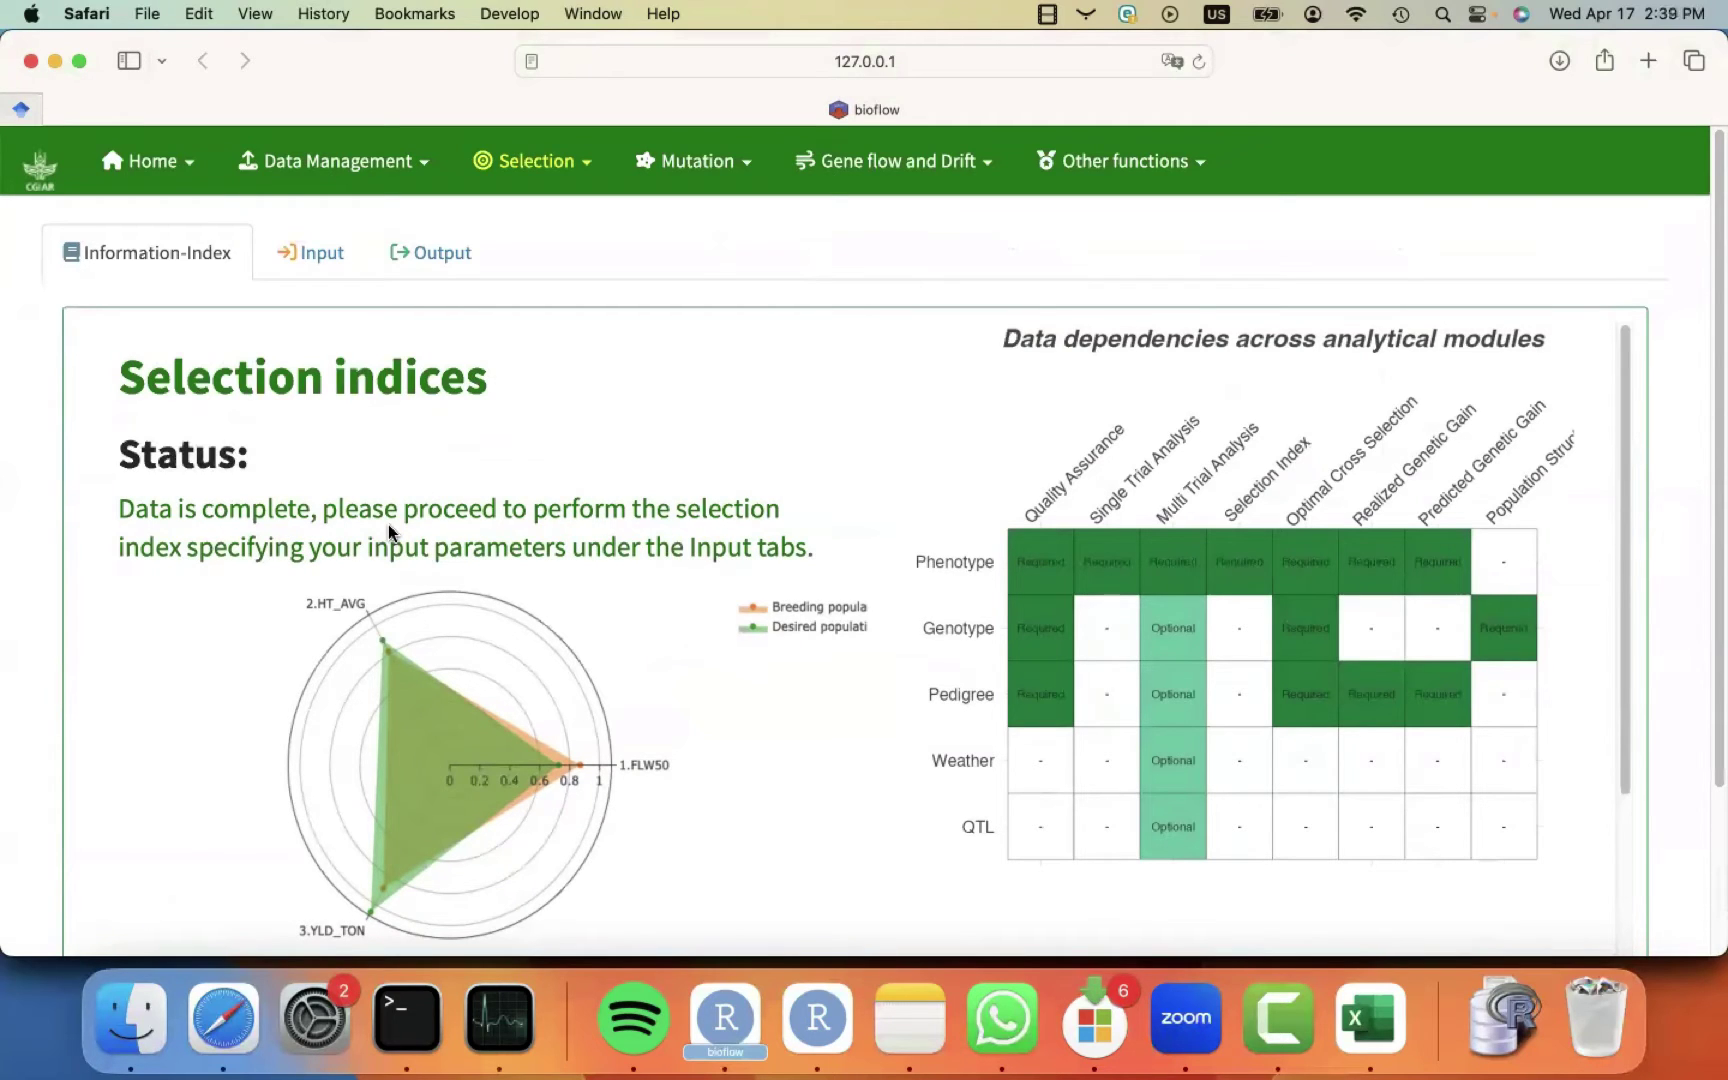
Go to the index Input settings and review the Pick MTA-stamp network plot.
click(309, 262)
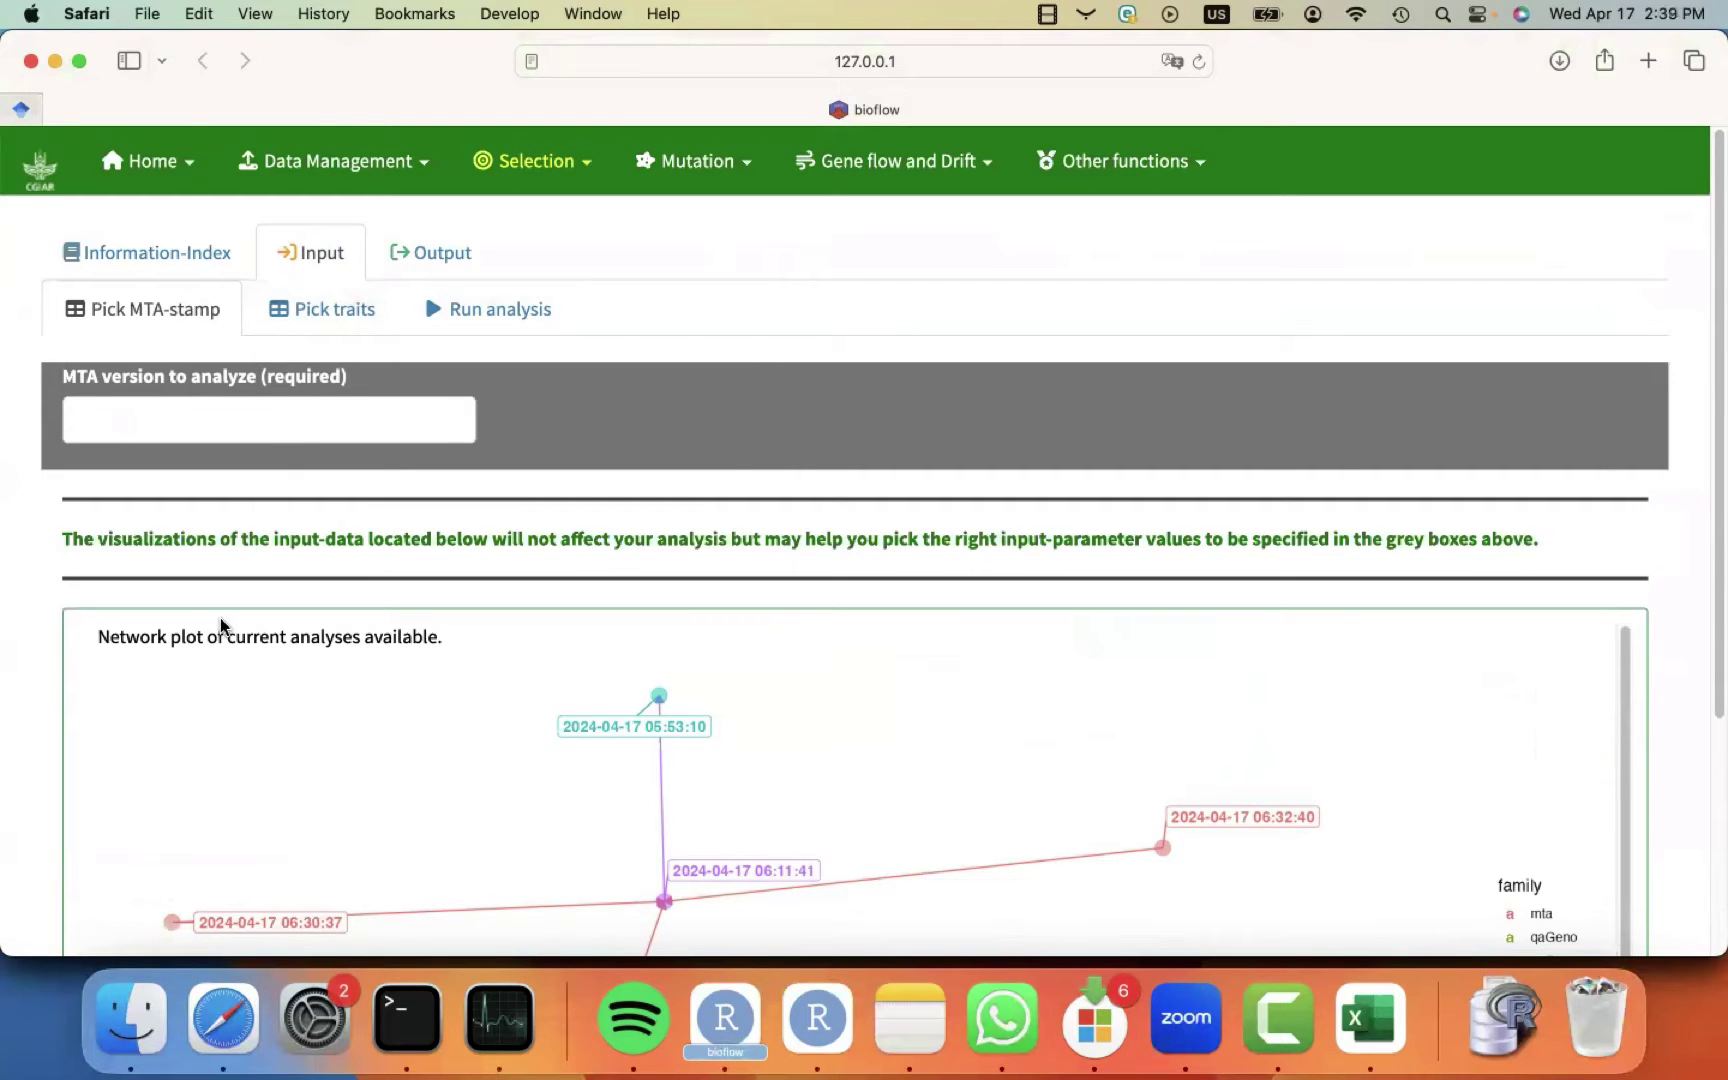
scroll(220, 620, down, 3)
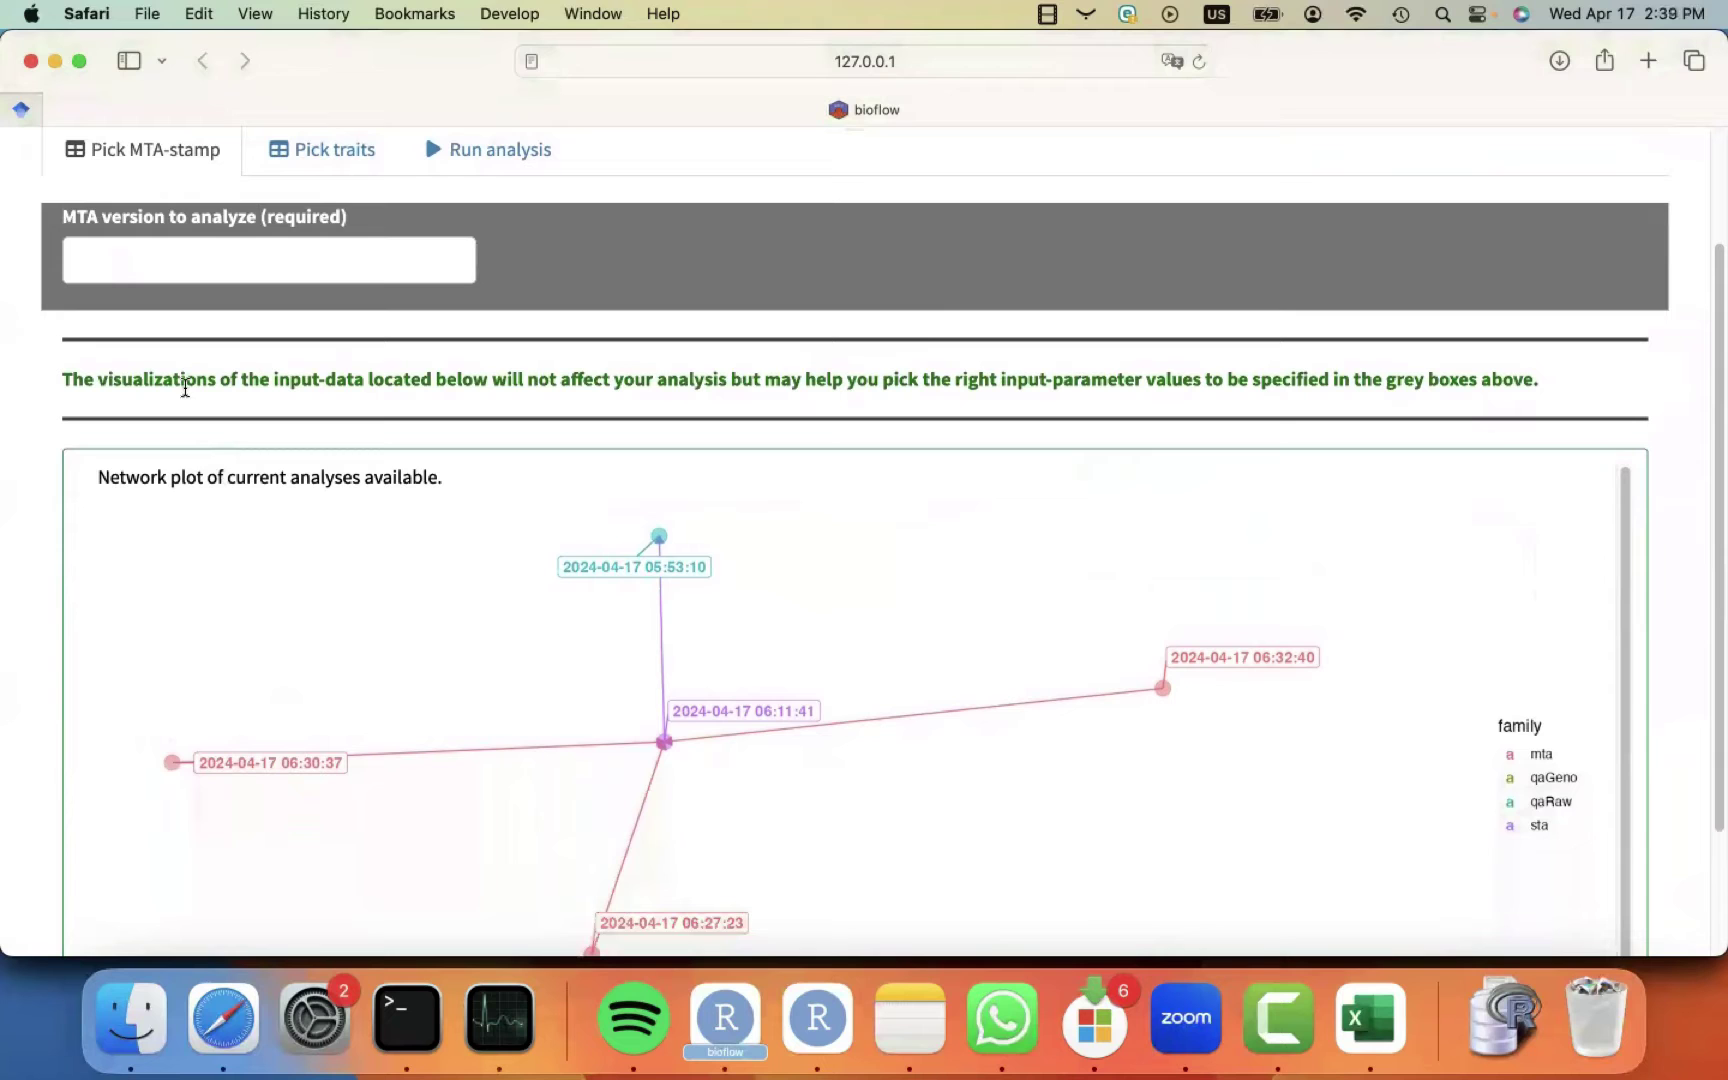
scroll(309, 506, down, 4)
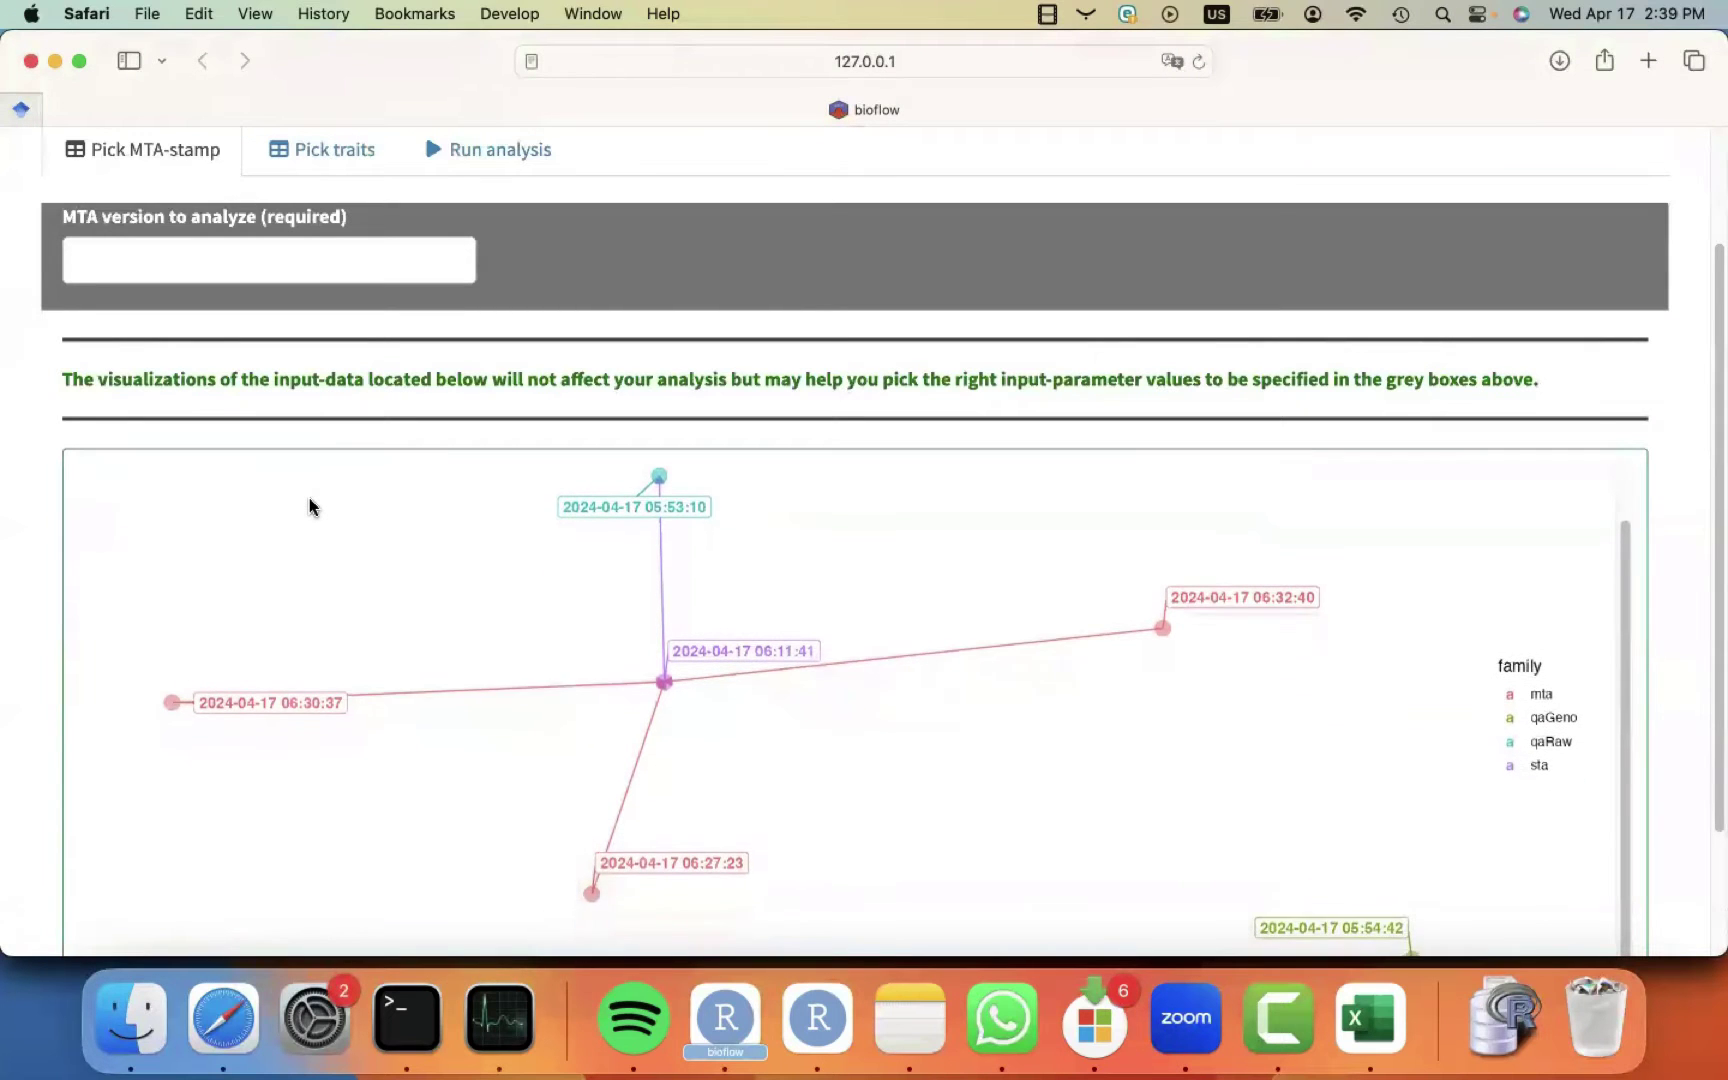
scroll(309, 506, up, 5)
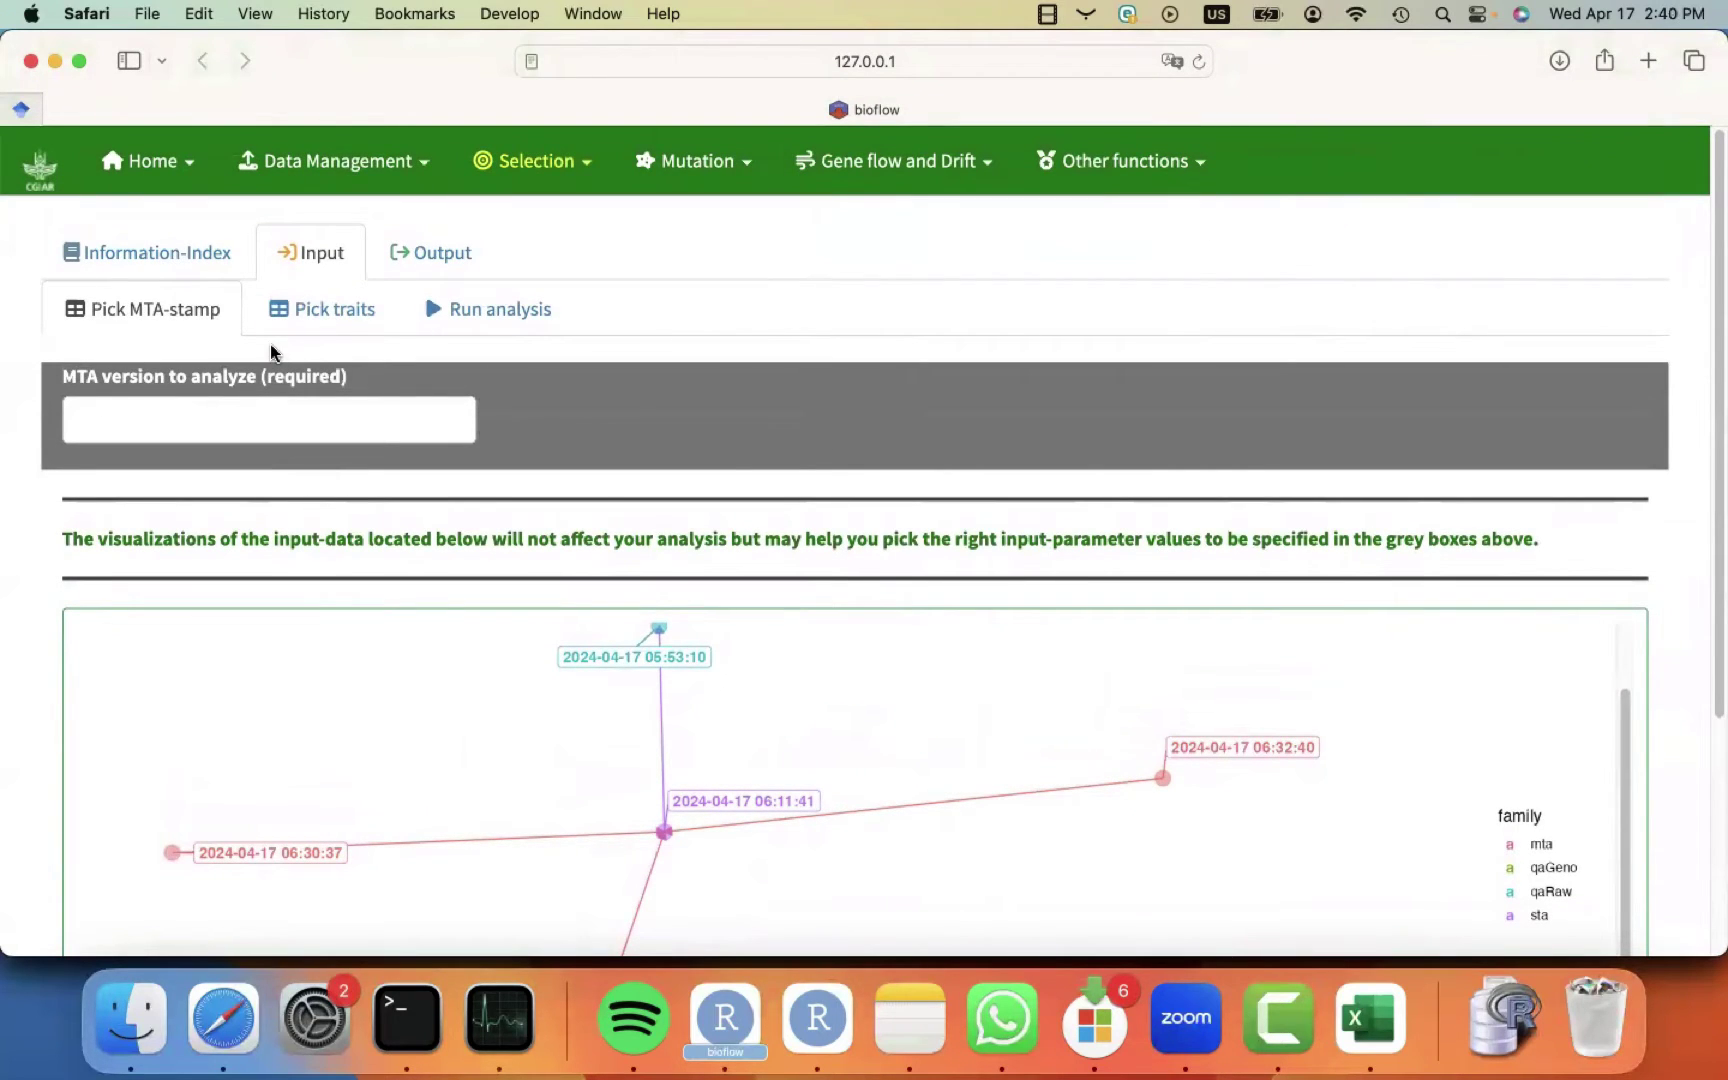
scroll(409, 798, down, 3)
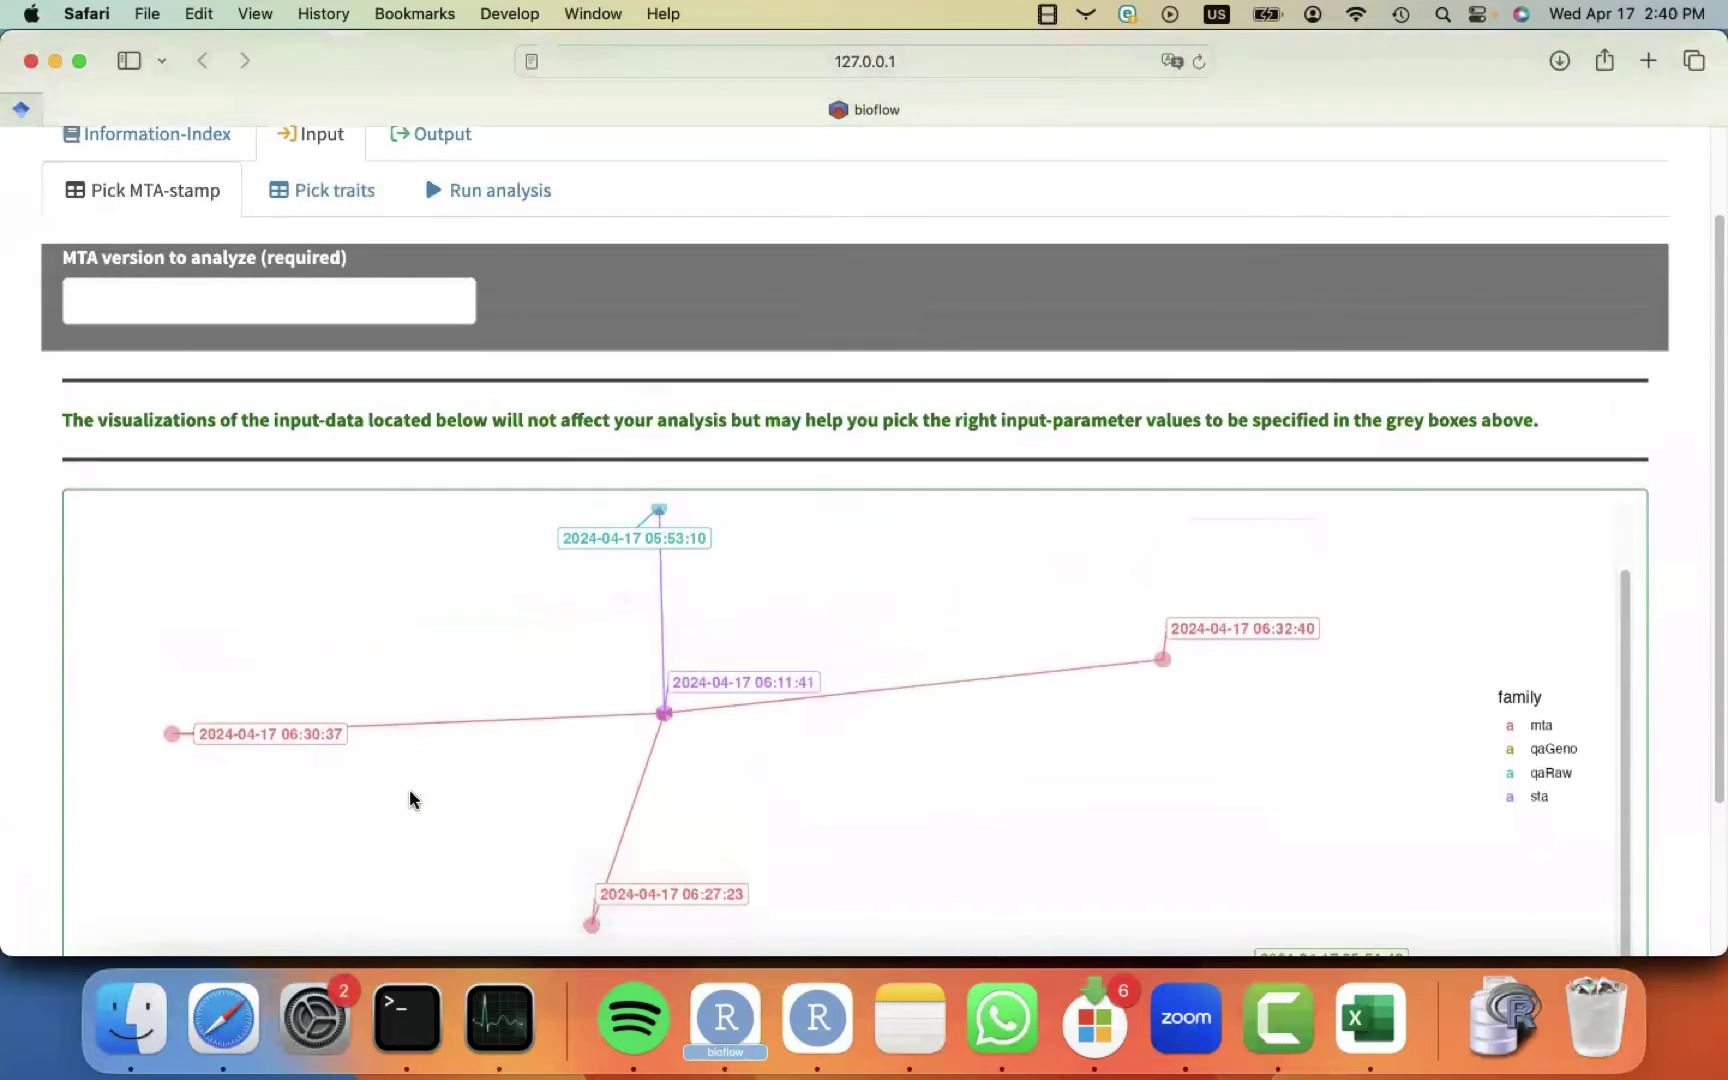
scroll(409, 798, down, 3)
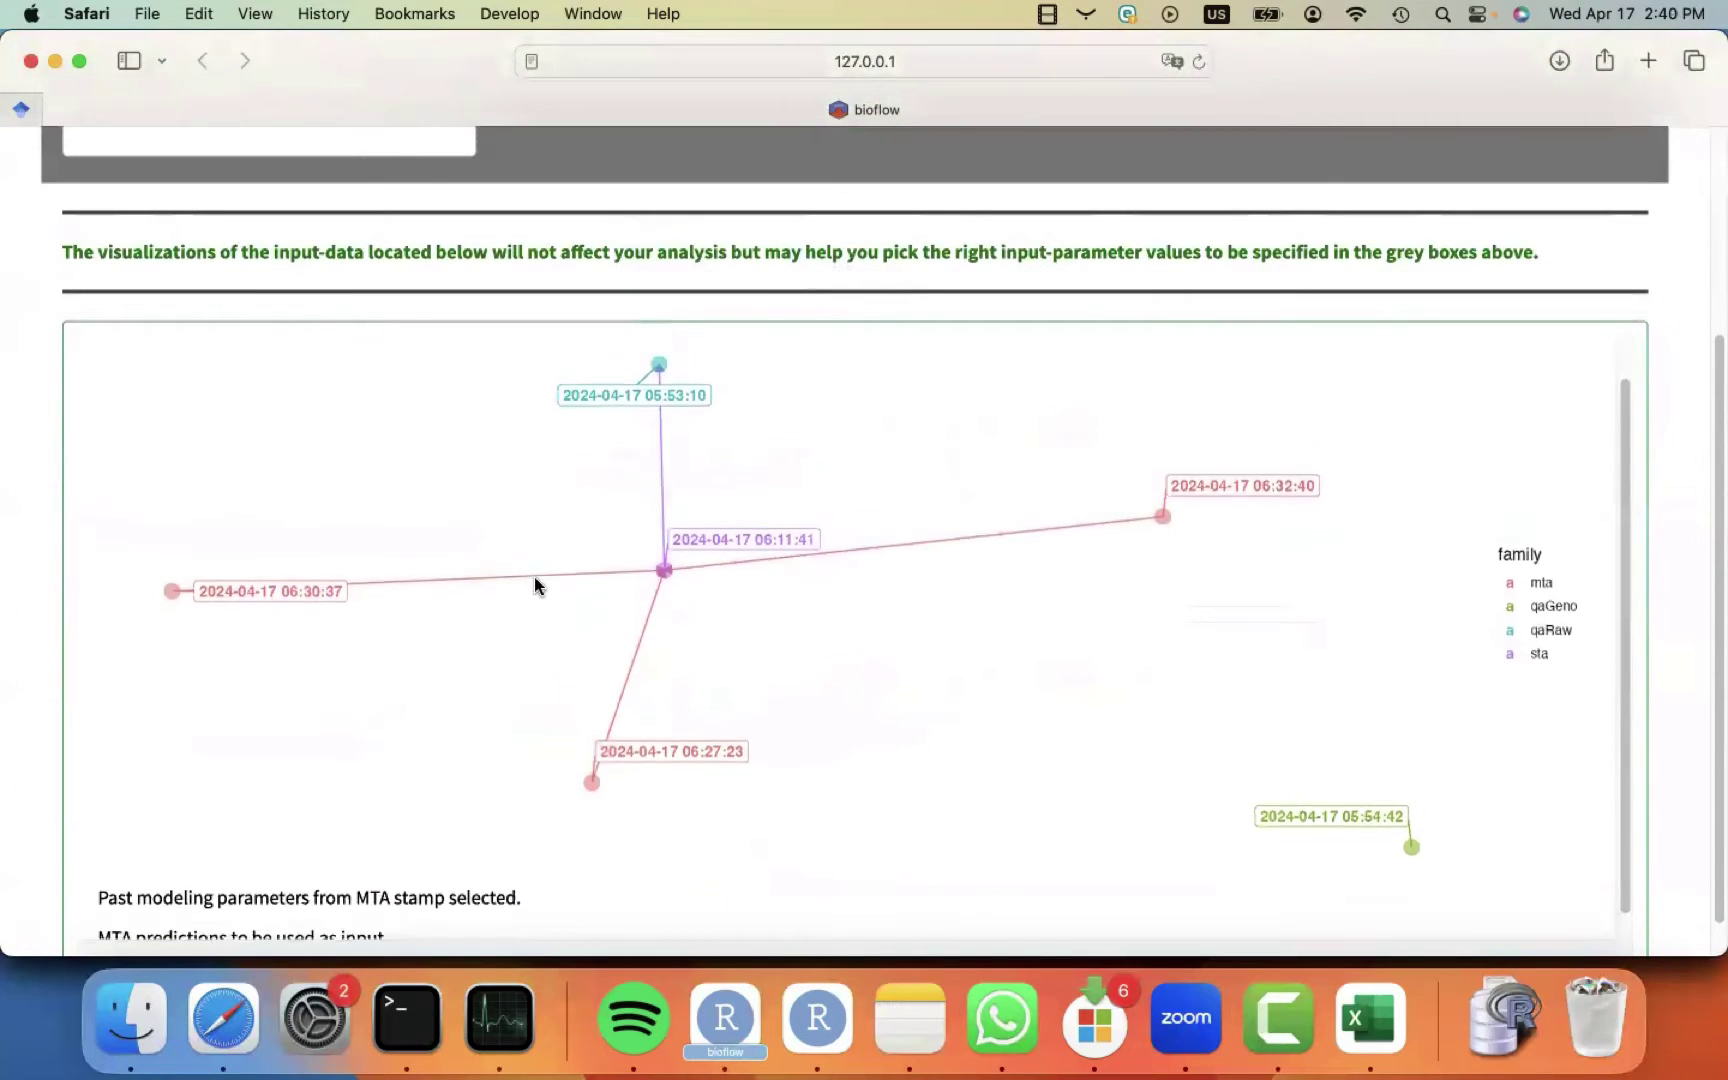
scroll(535, 576, up, 6)
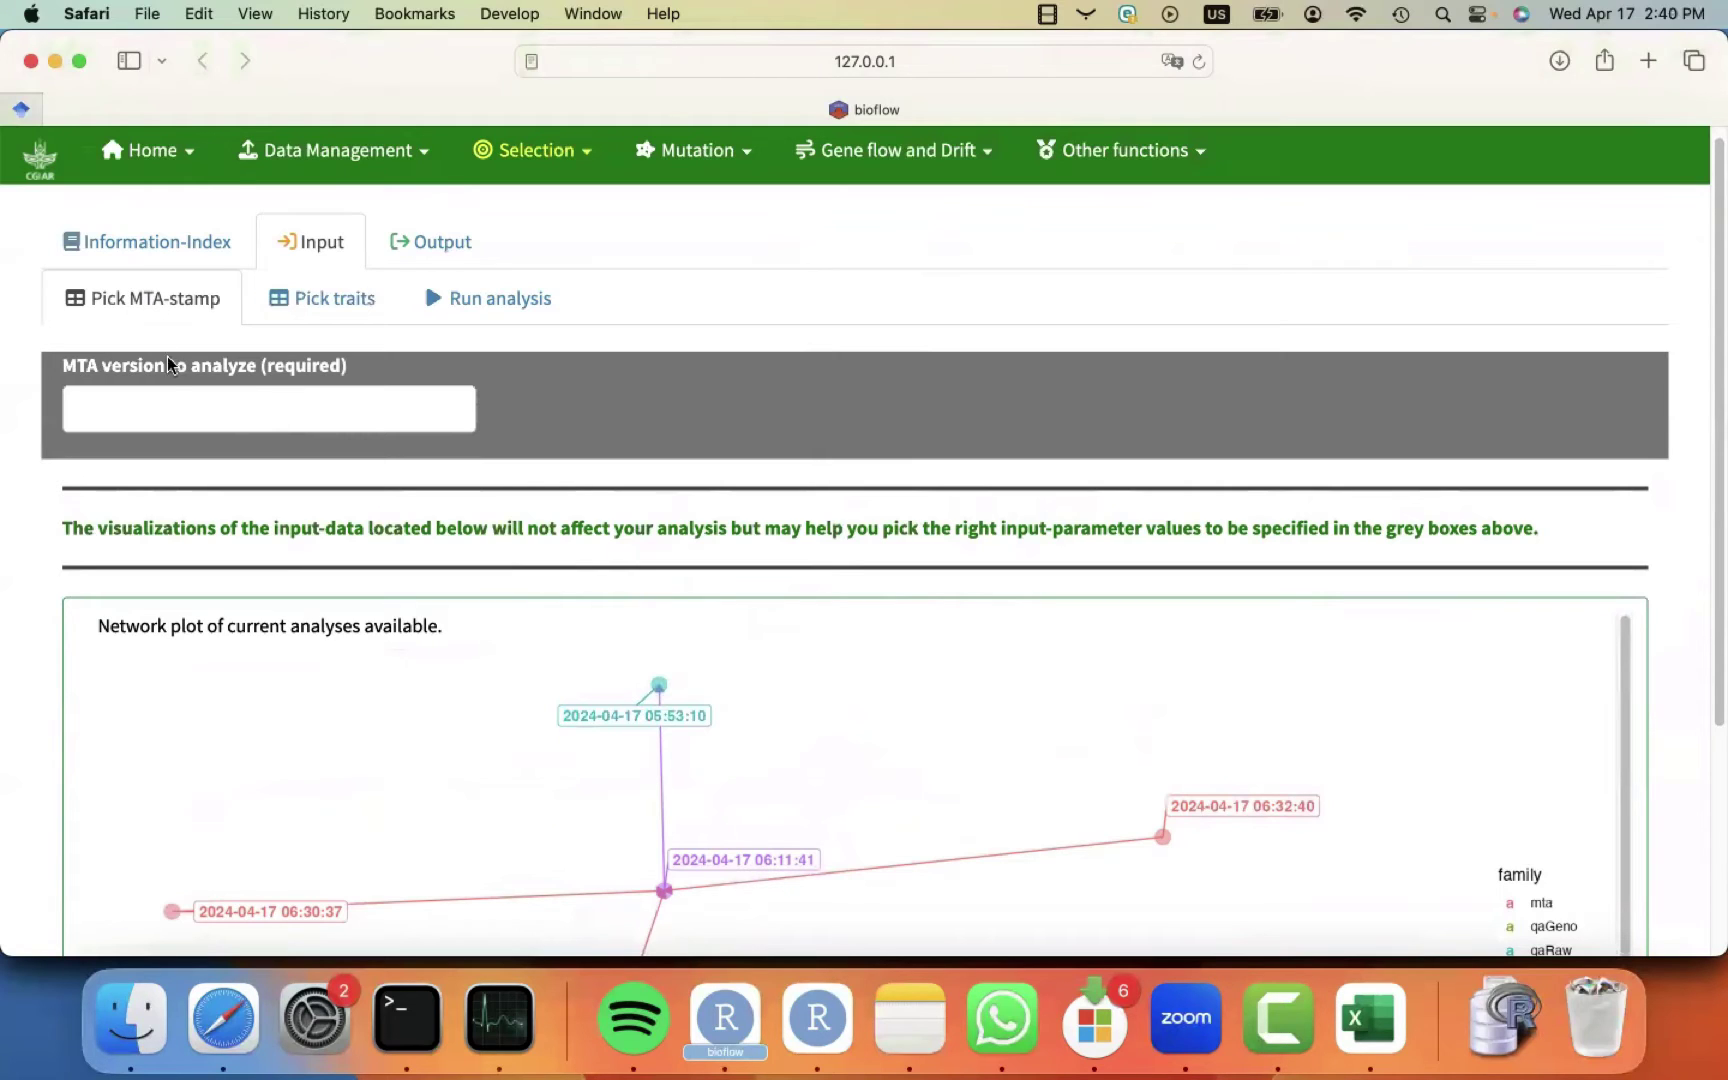
Preview the available MTA versions without choosing, and review the network plot.
click(216, 410)
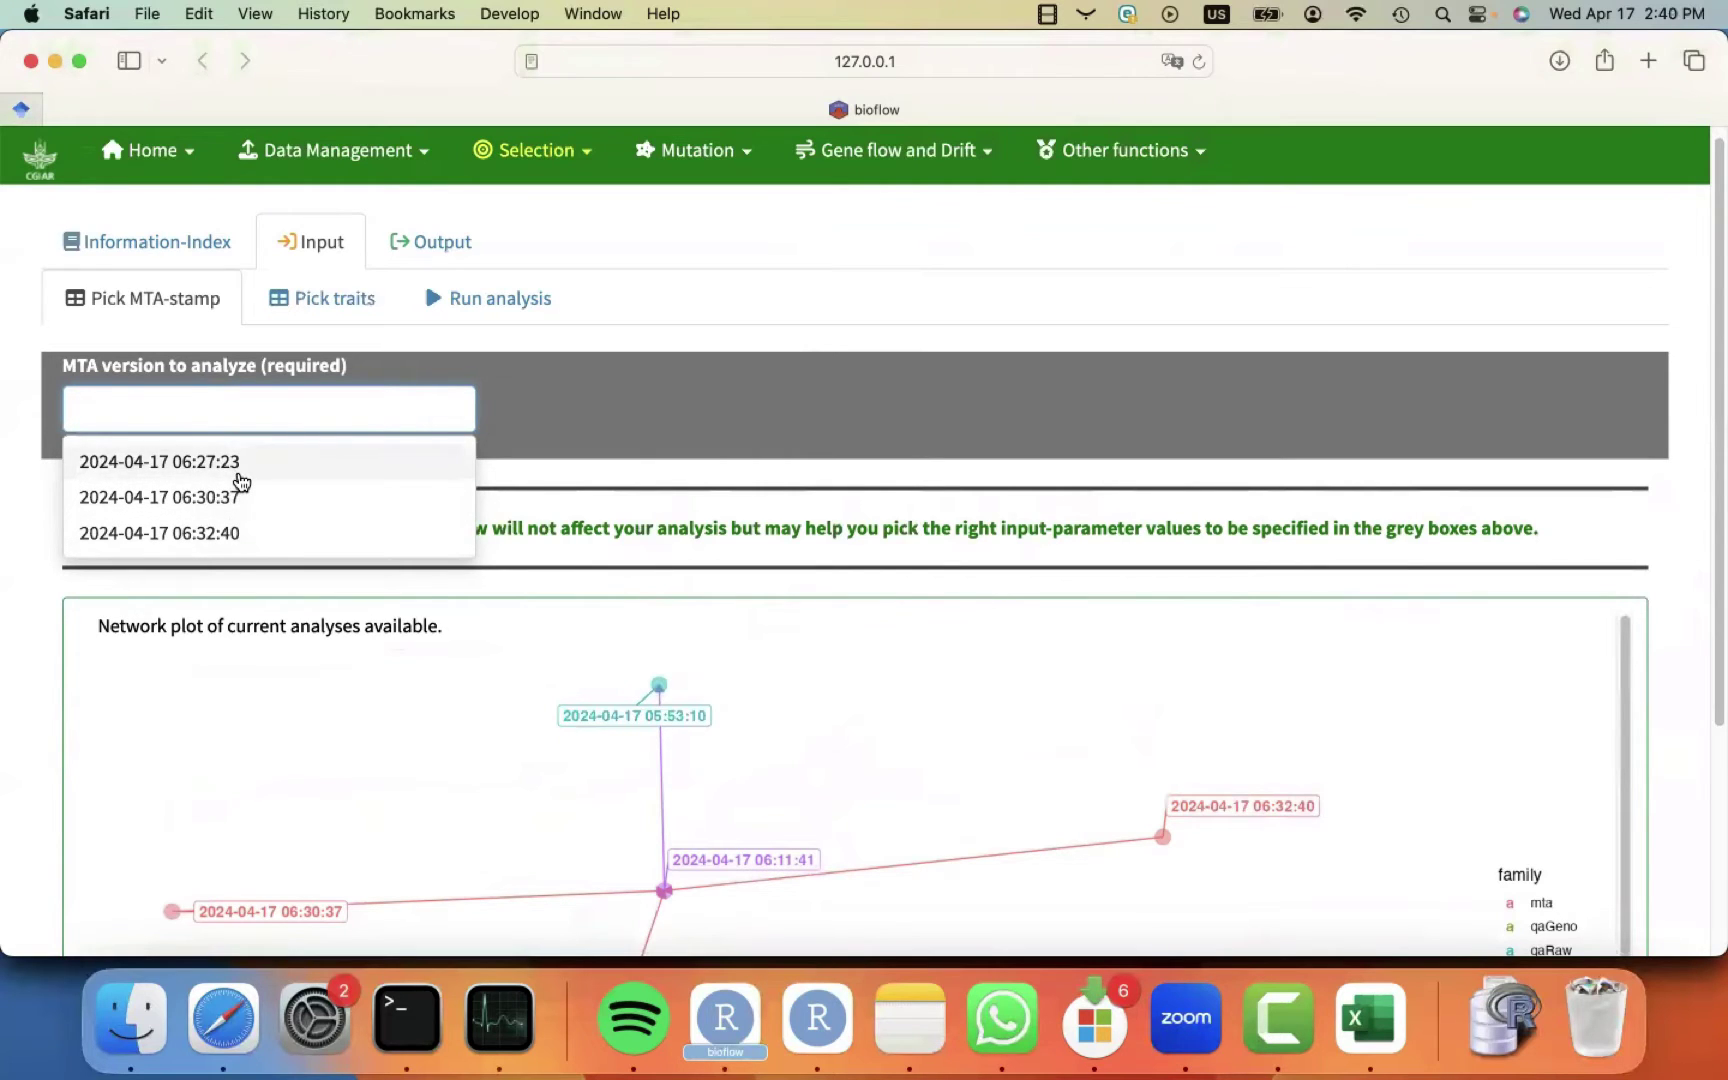
click(630, 458)
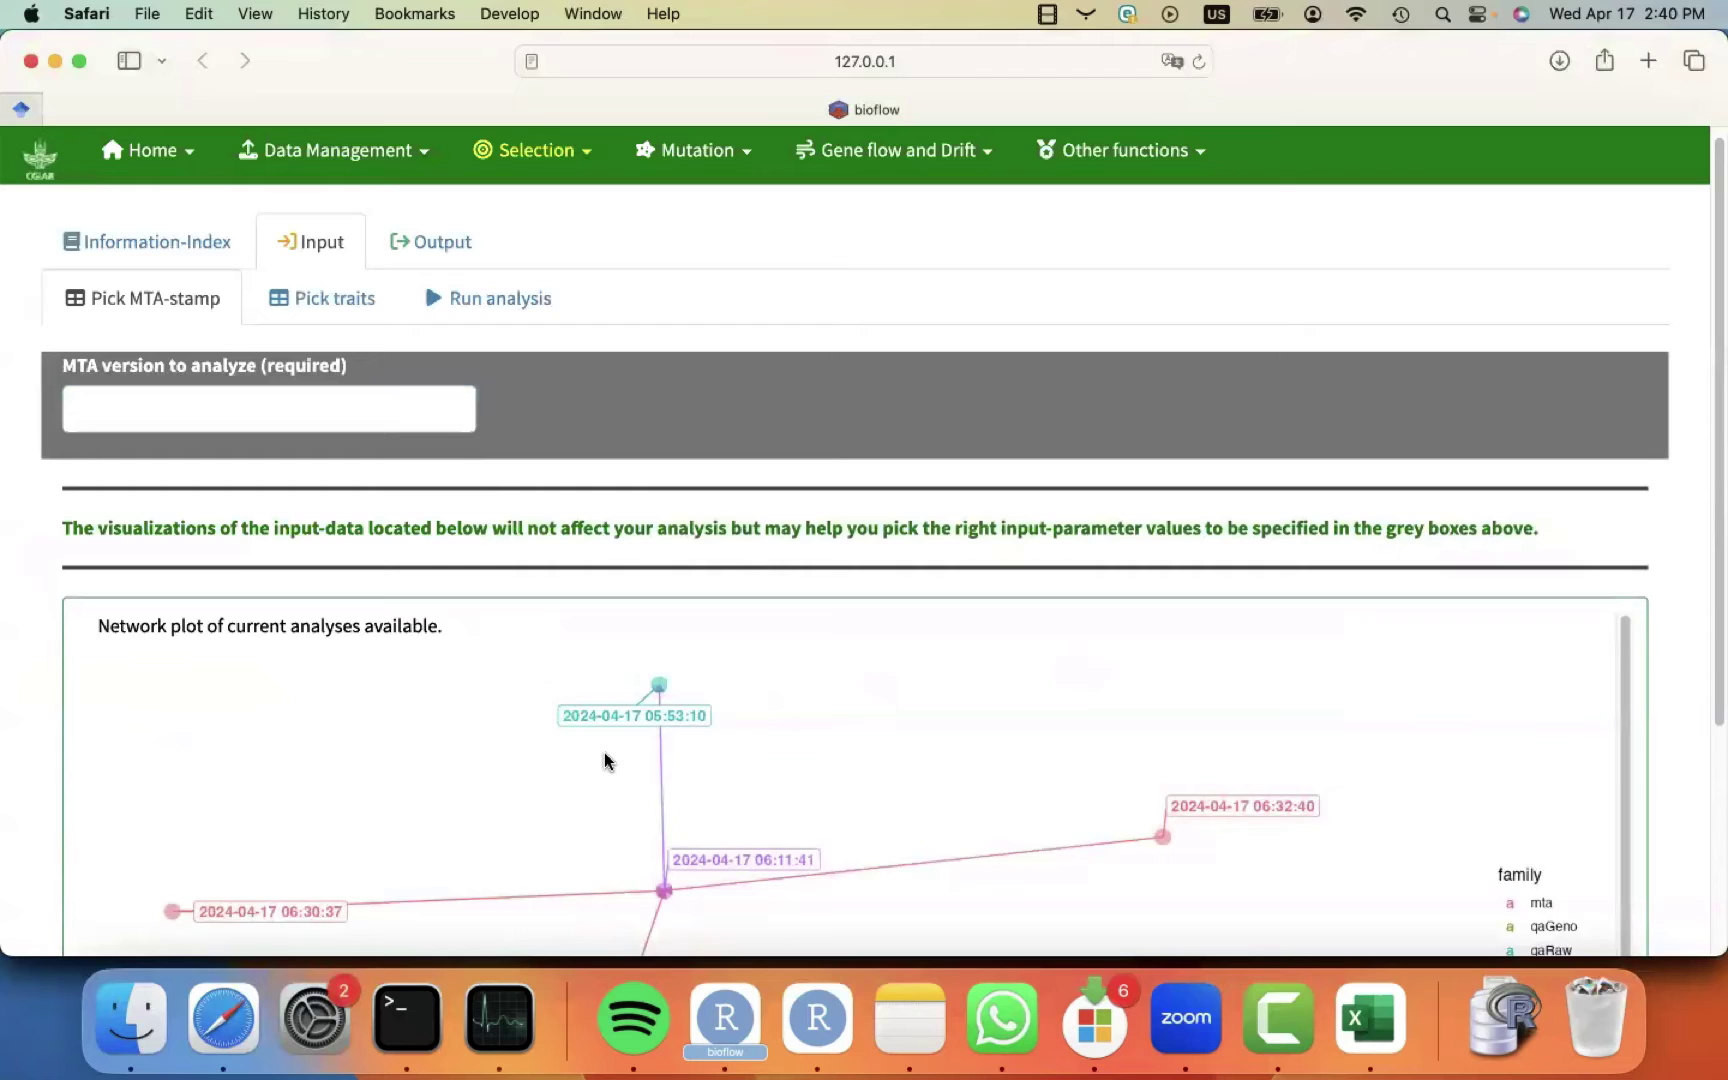
scroll(604, 755, down, 3)
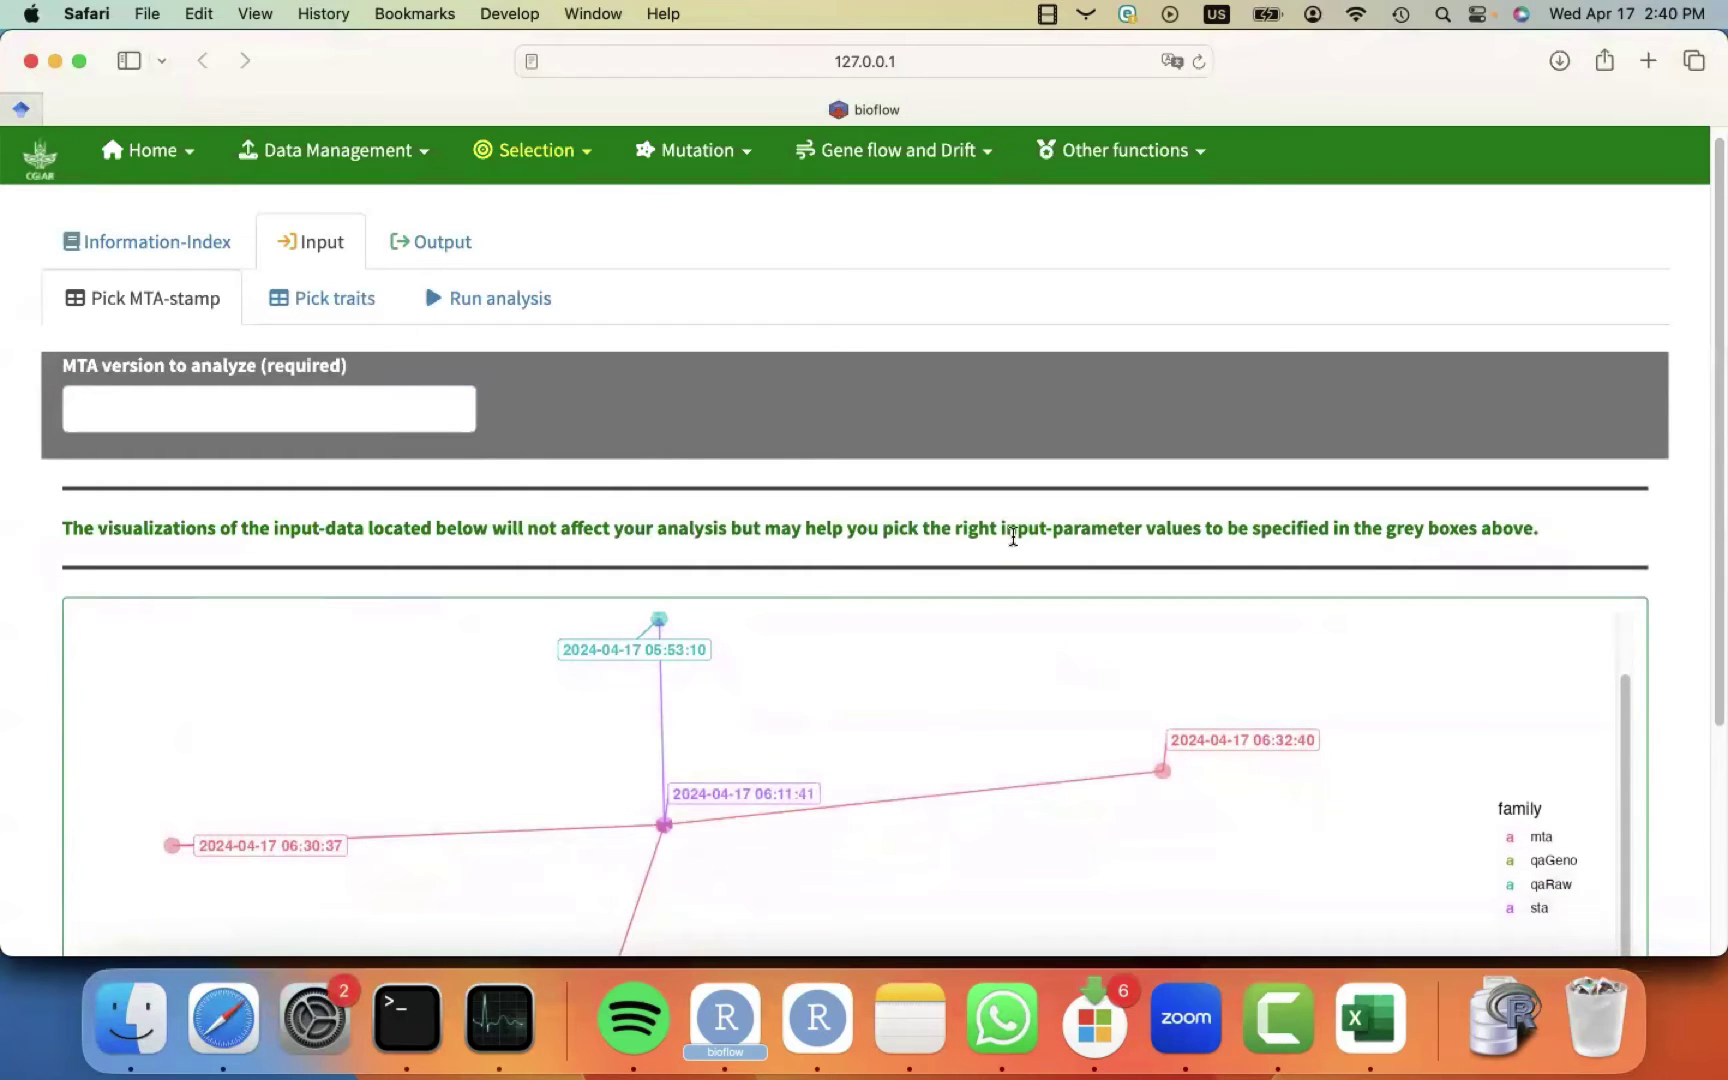
scroll(1013, 537, down, 5)
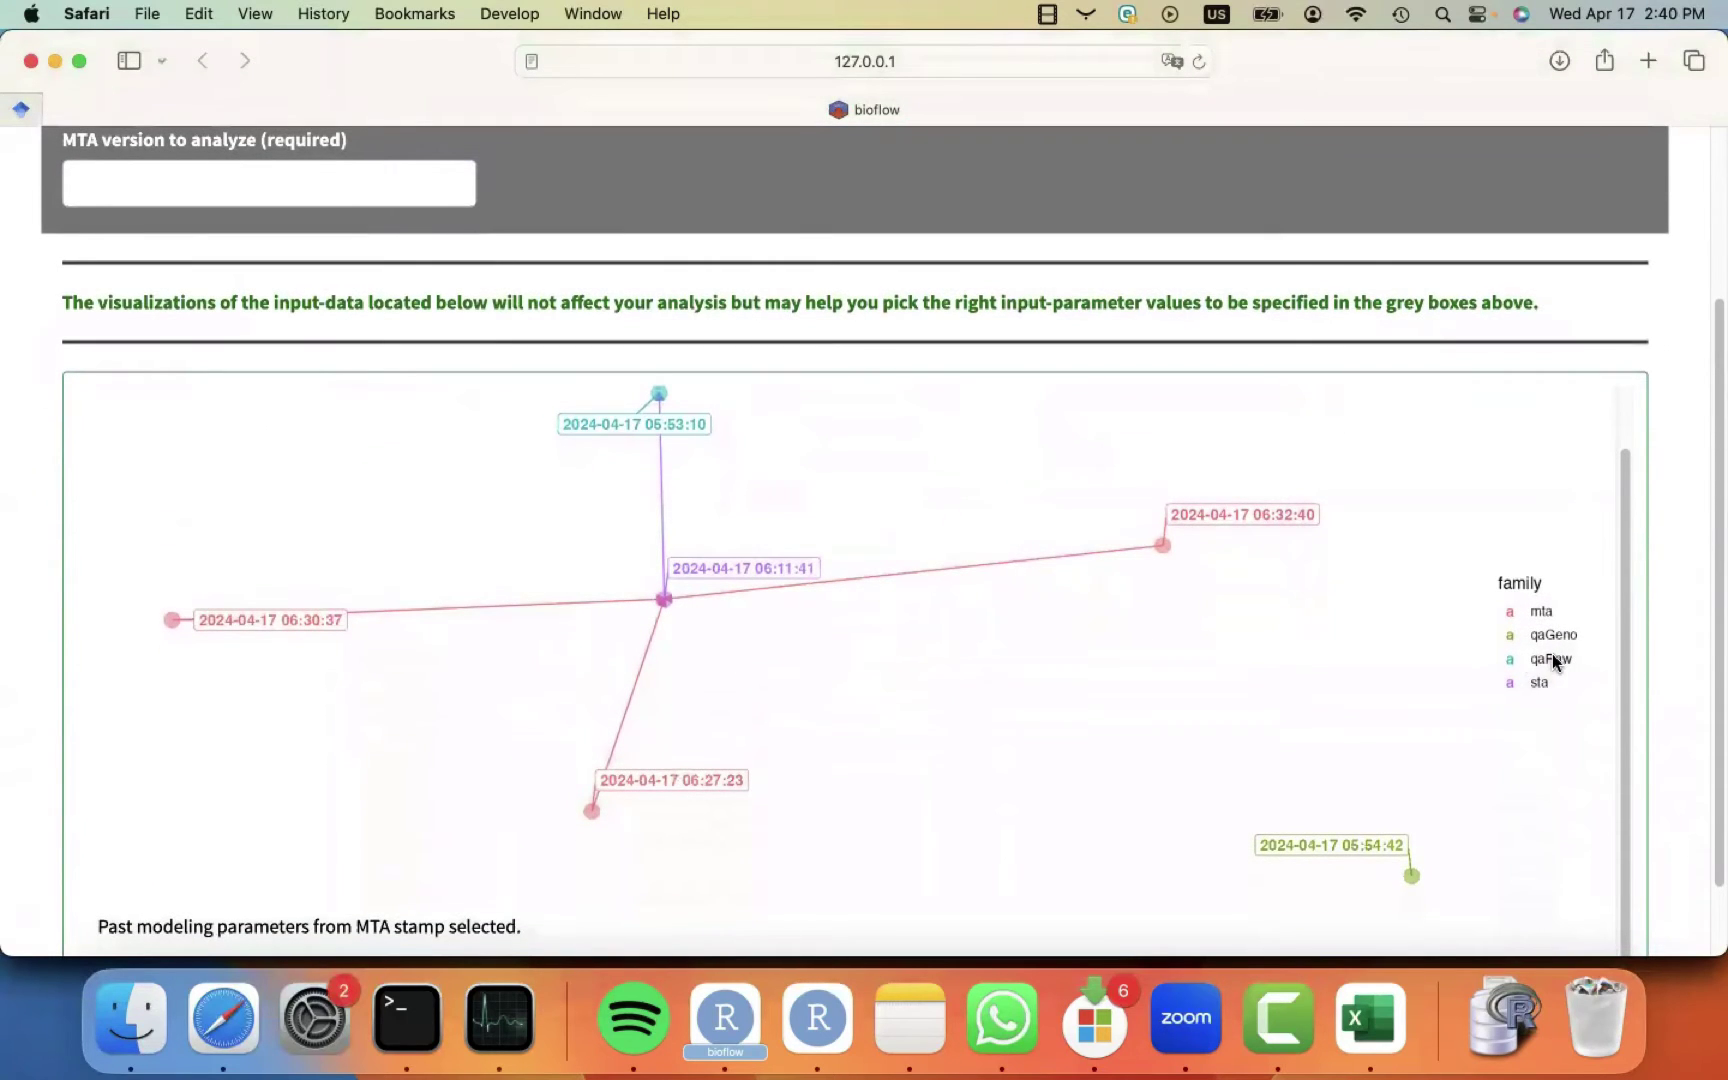
scroll(829, 525, up, 2)
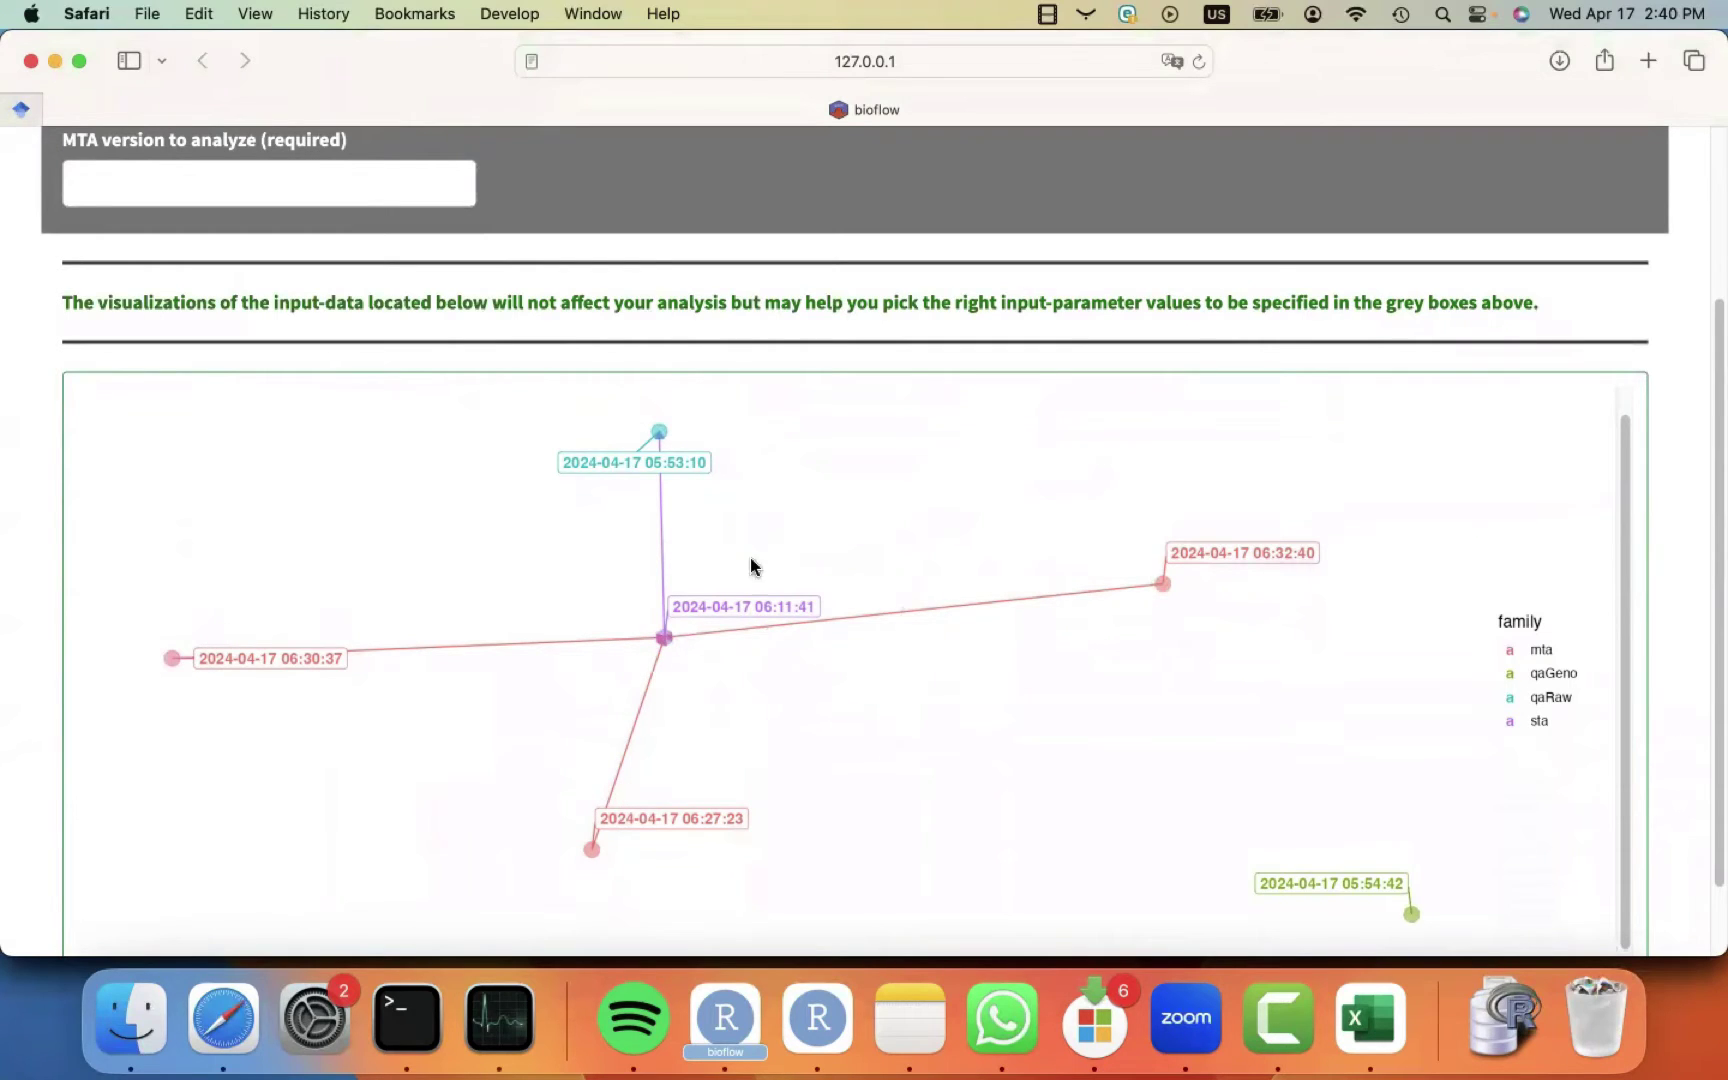
scroll(610, 420, up, 2)
scroll(603, 402, up, 5)
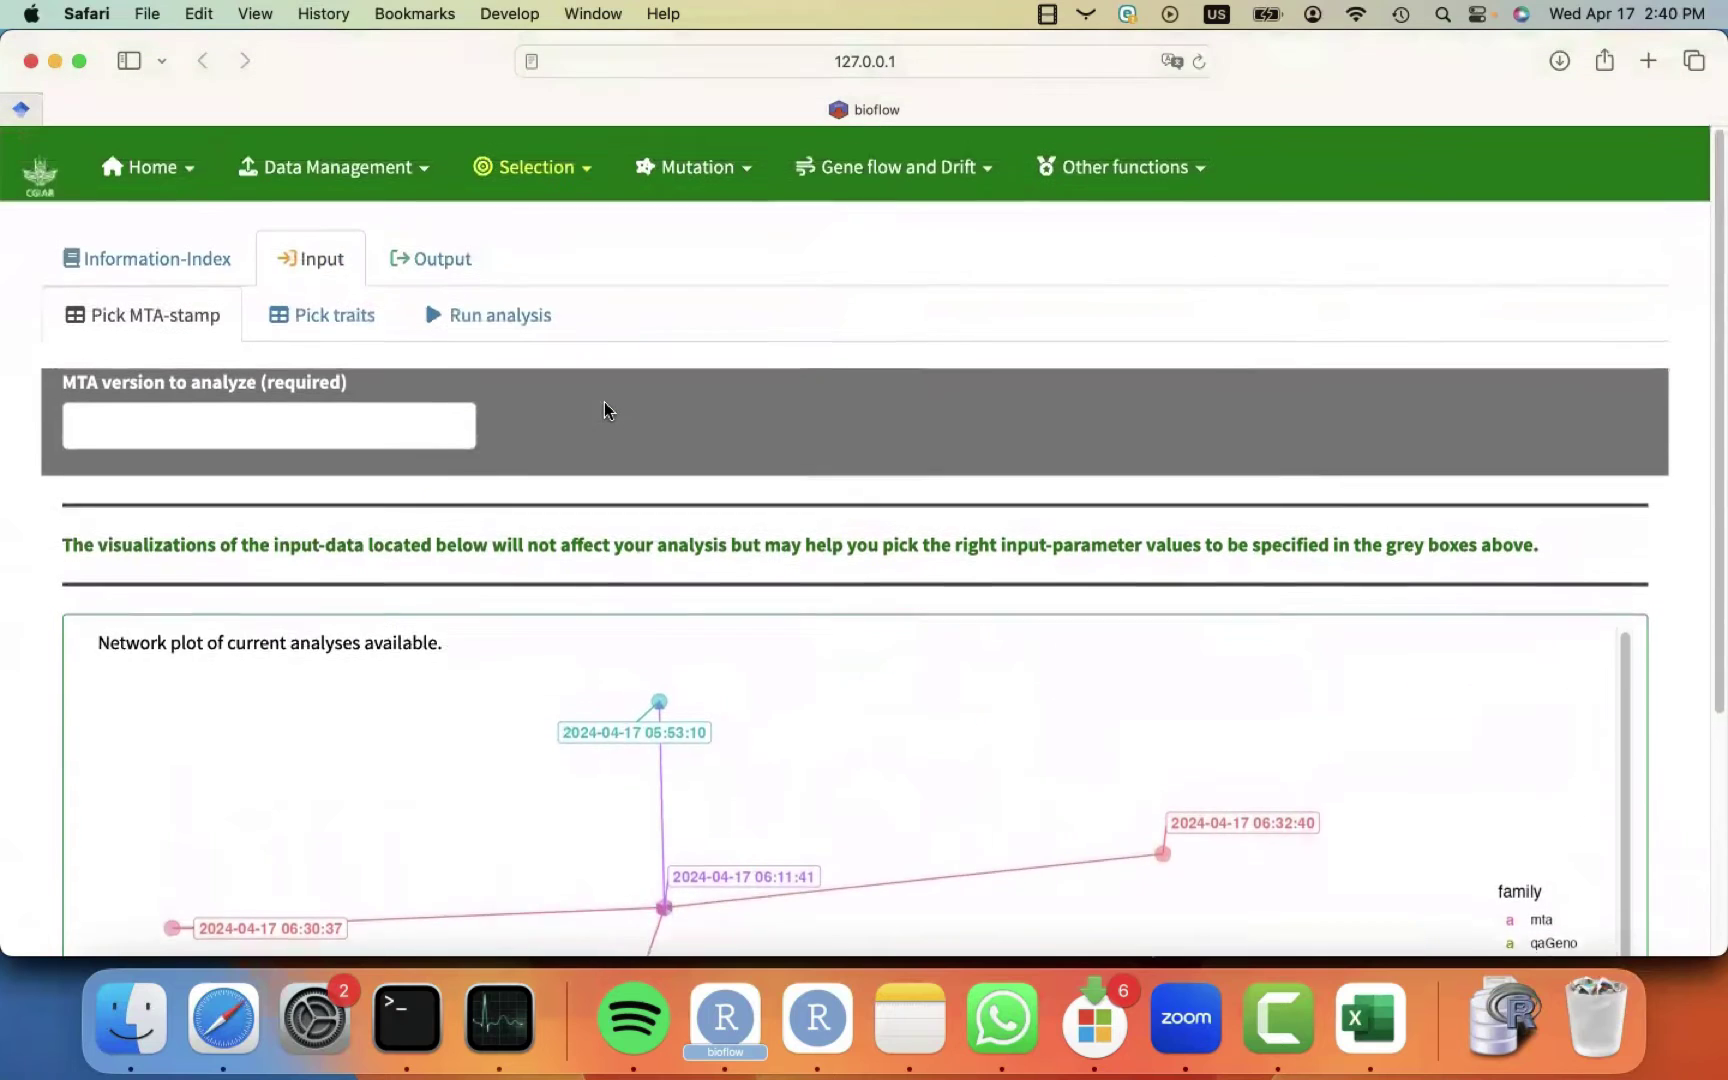
click(257, 425)
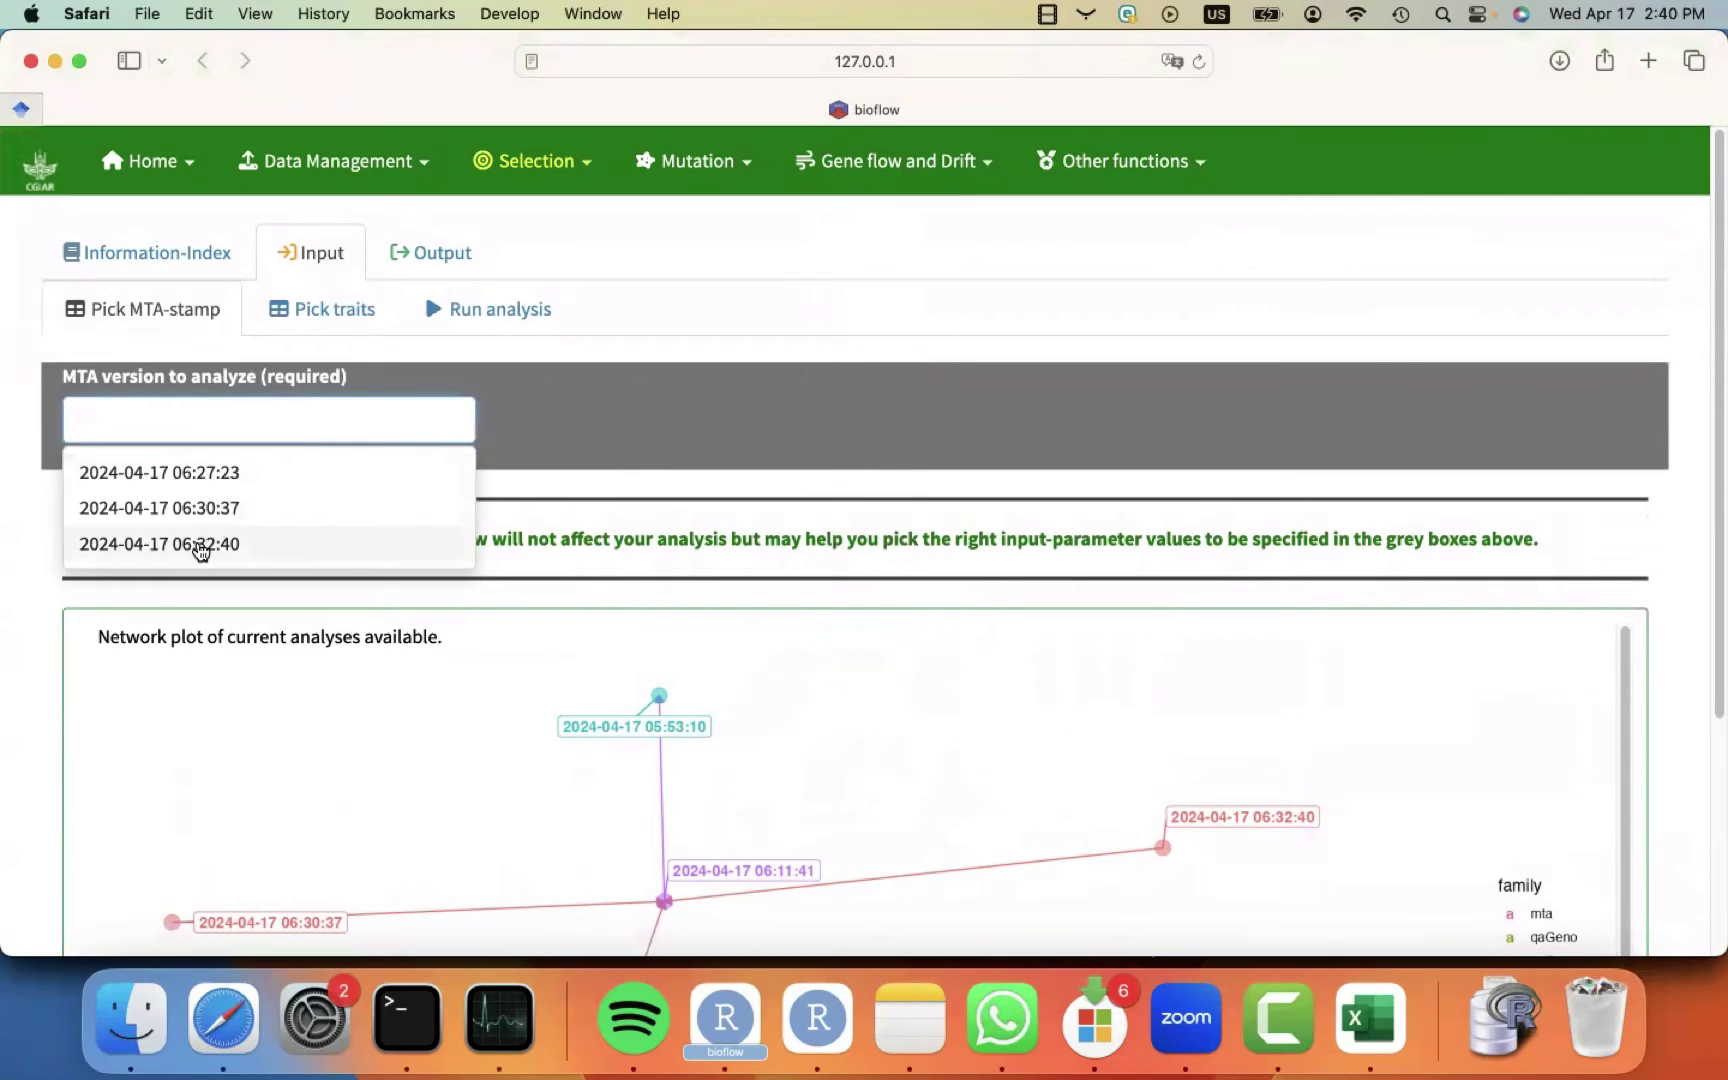
click(231, 553)
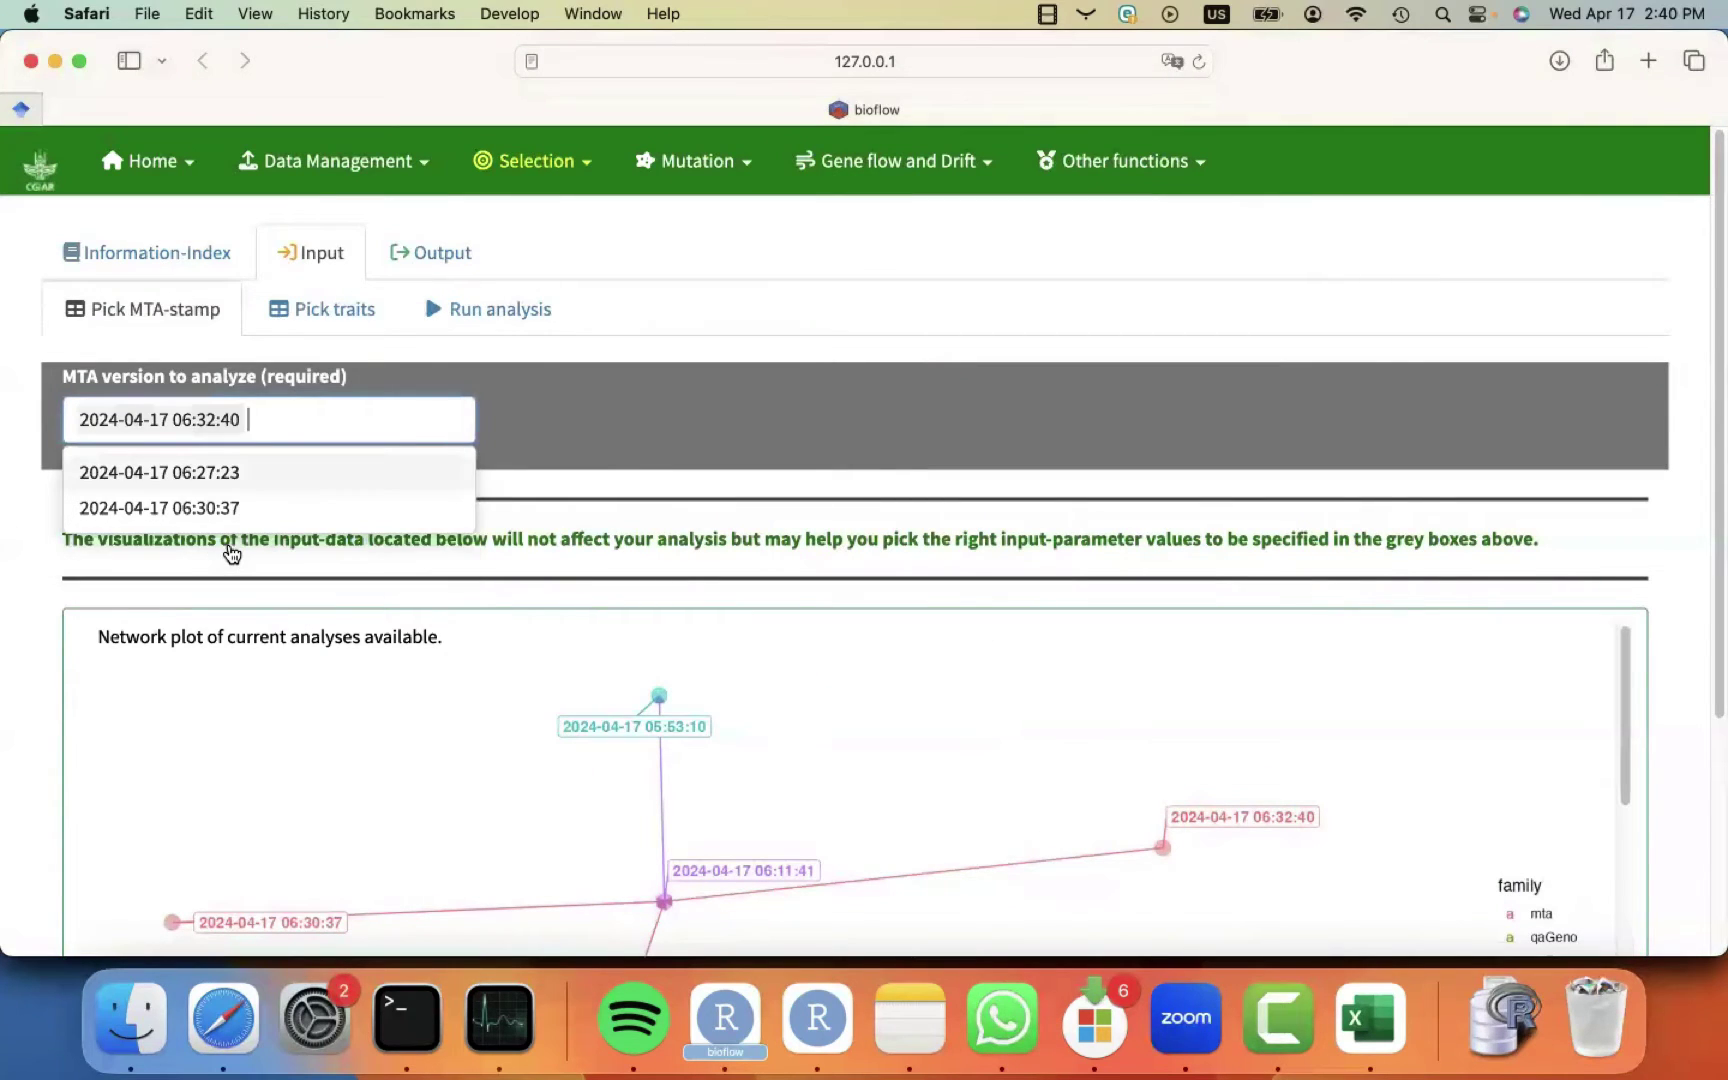
click(539, 430)
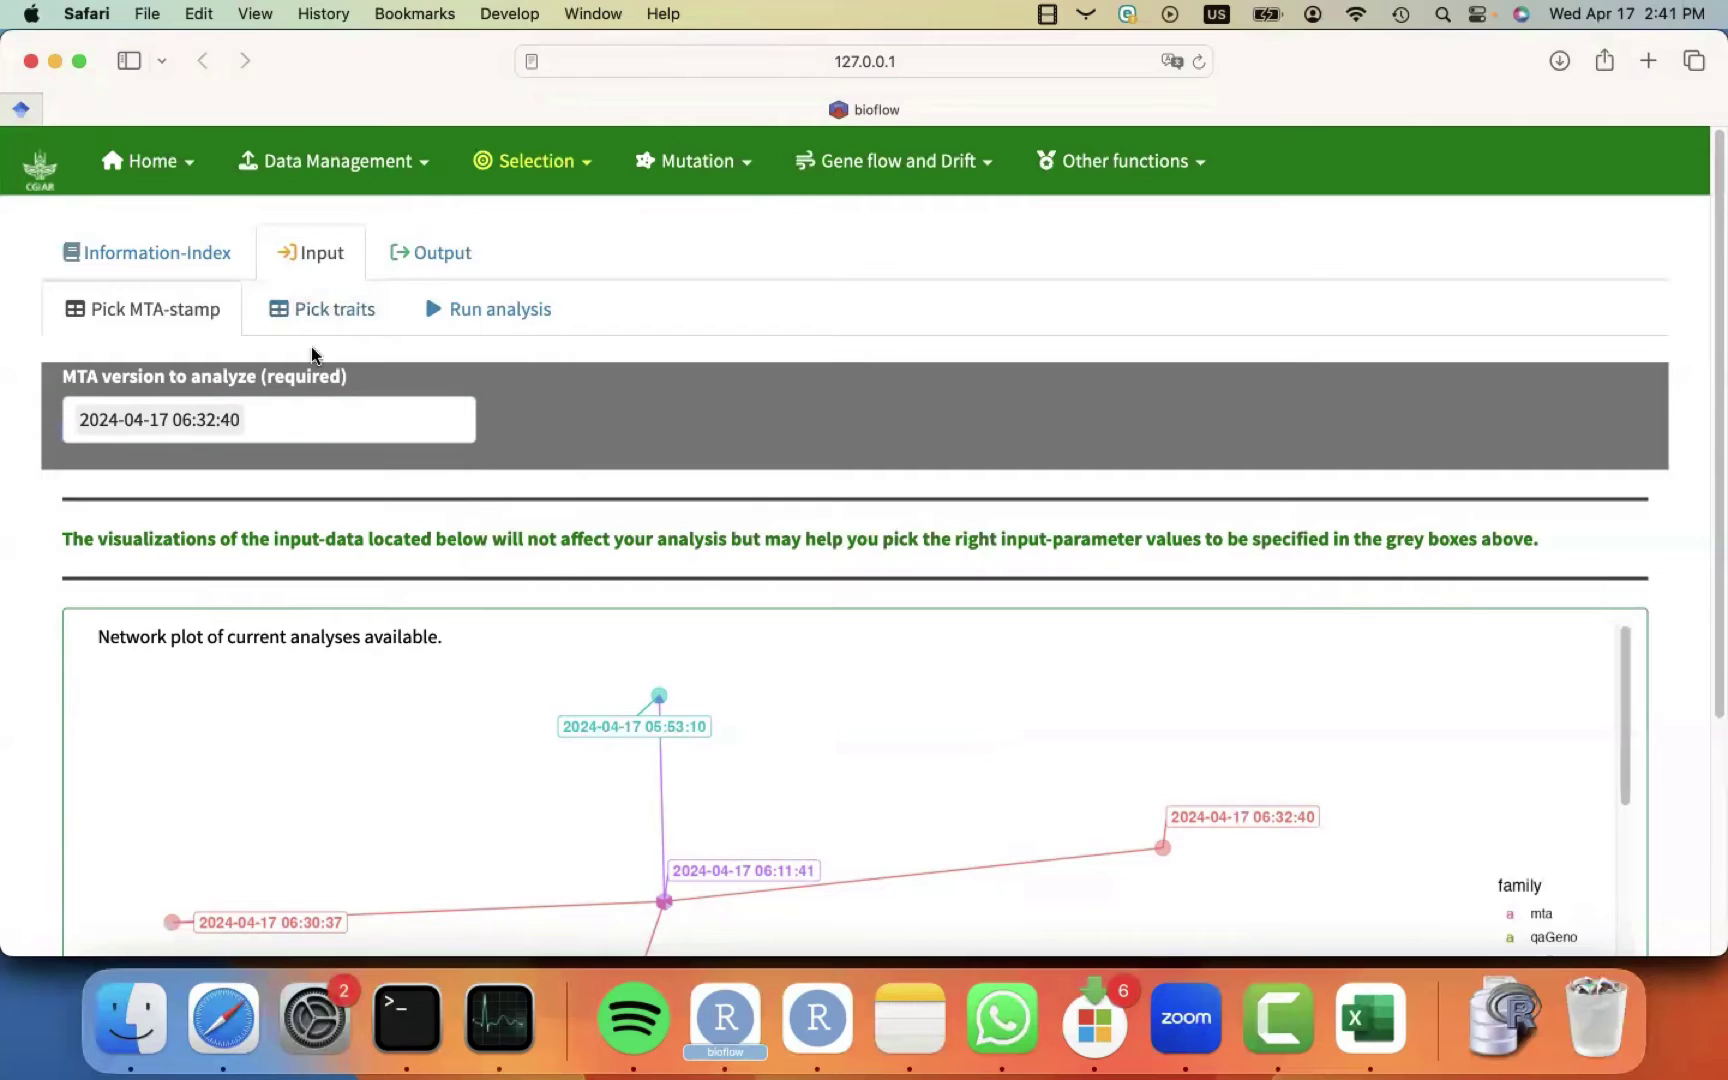
click(437, 412)
click(544, 410)
scroll(900, 875, down, 3)
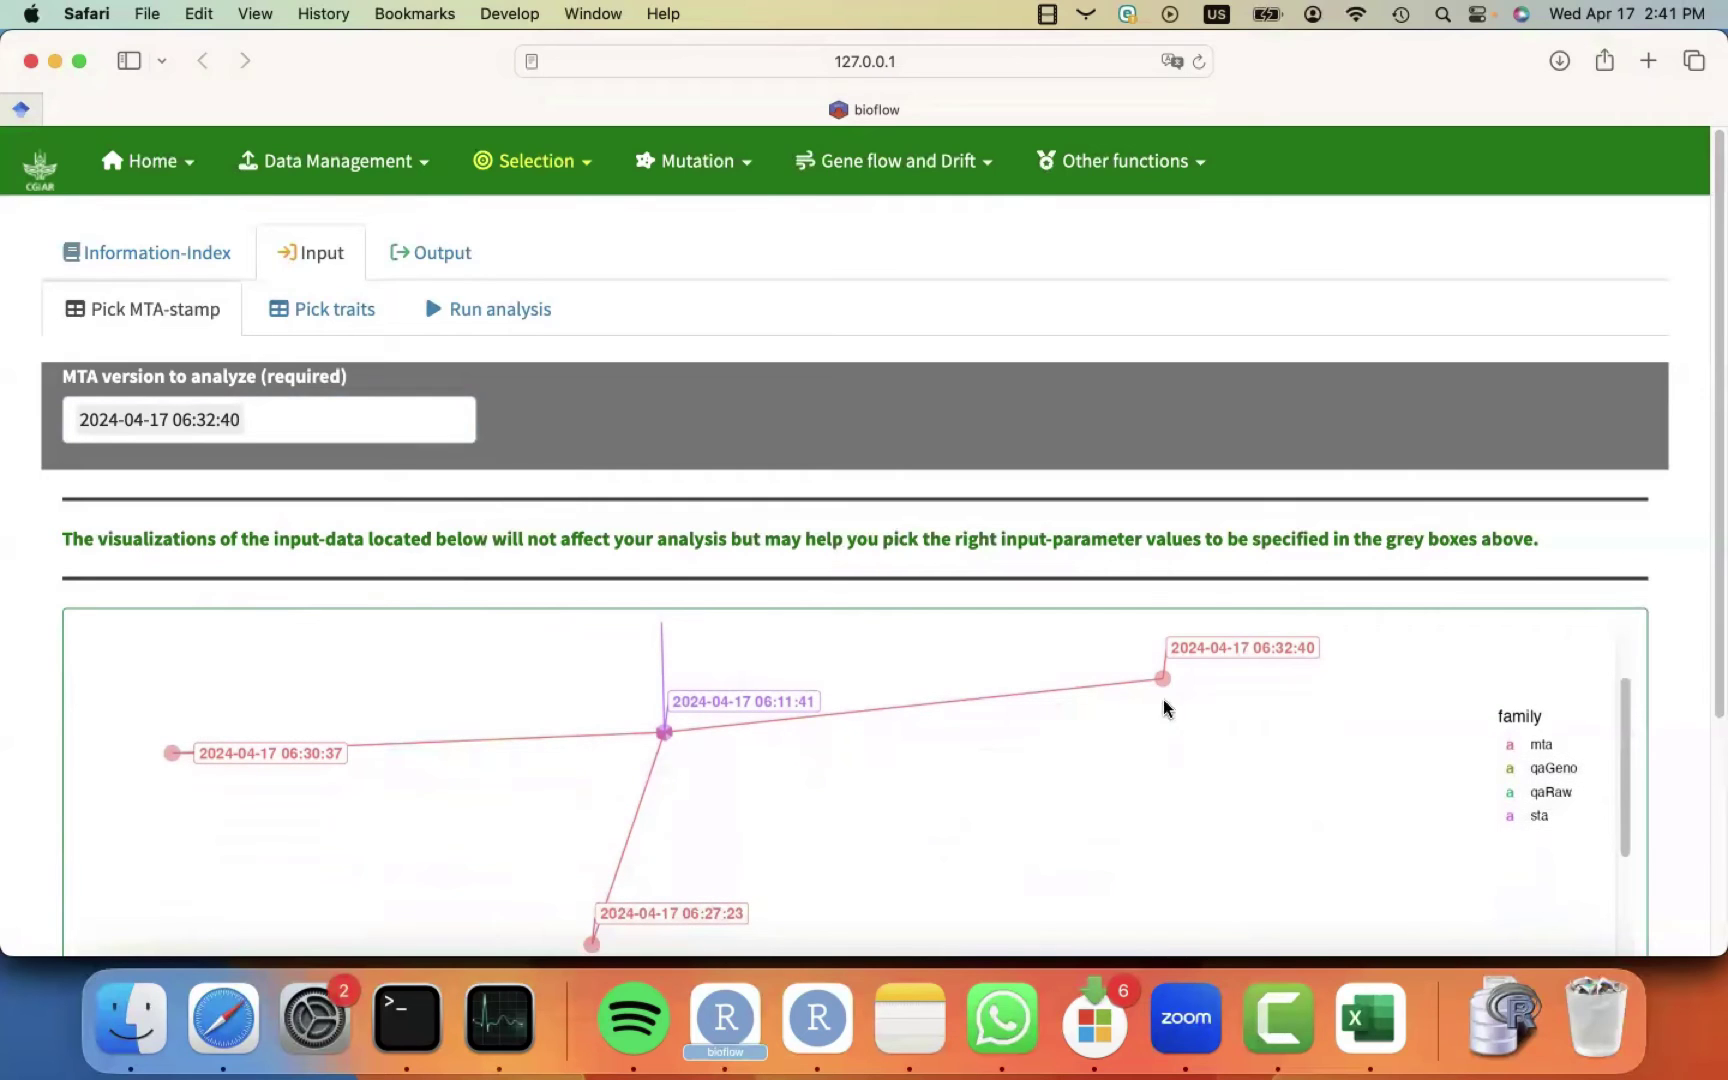
scroll(849, 849, down, 2)
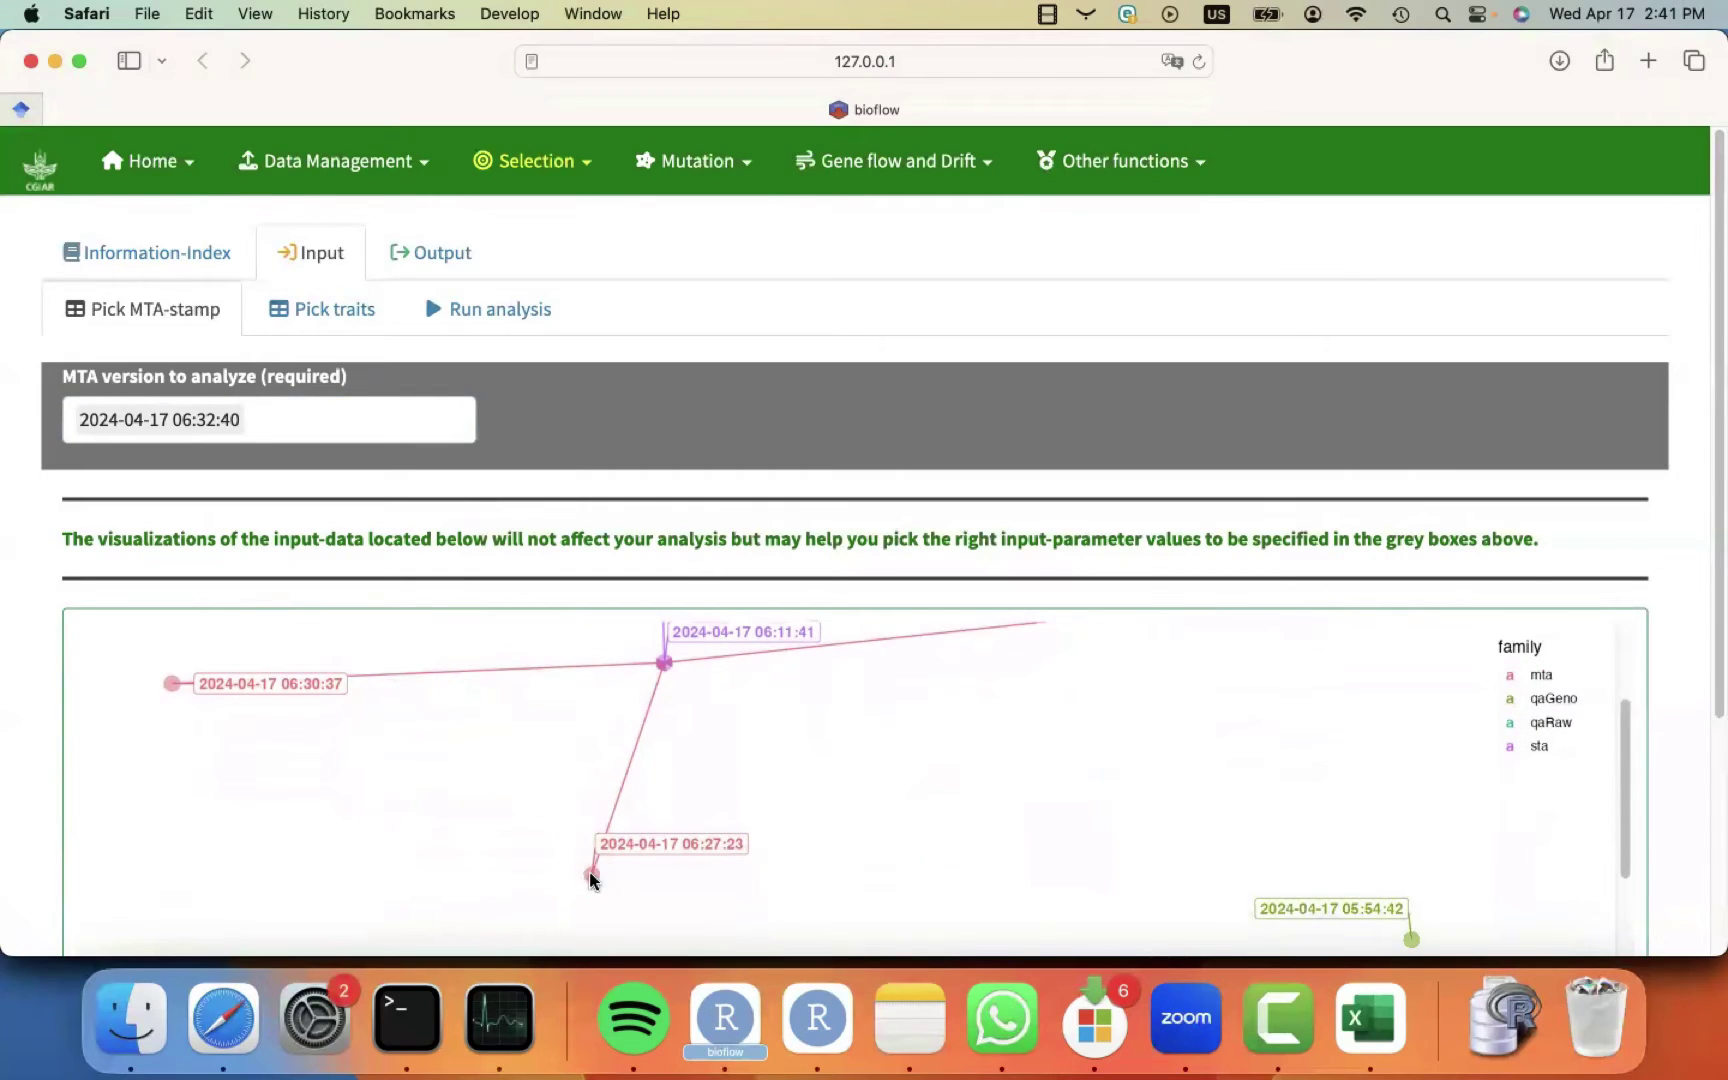
scroll(590, 874, up, 2)
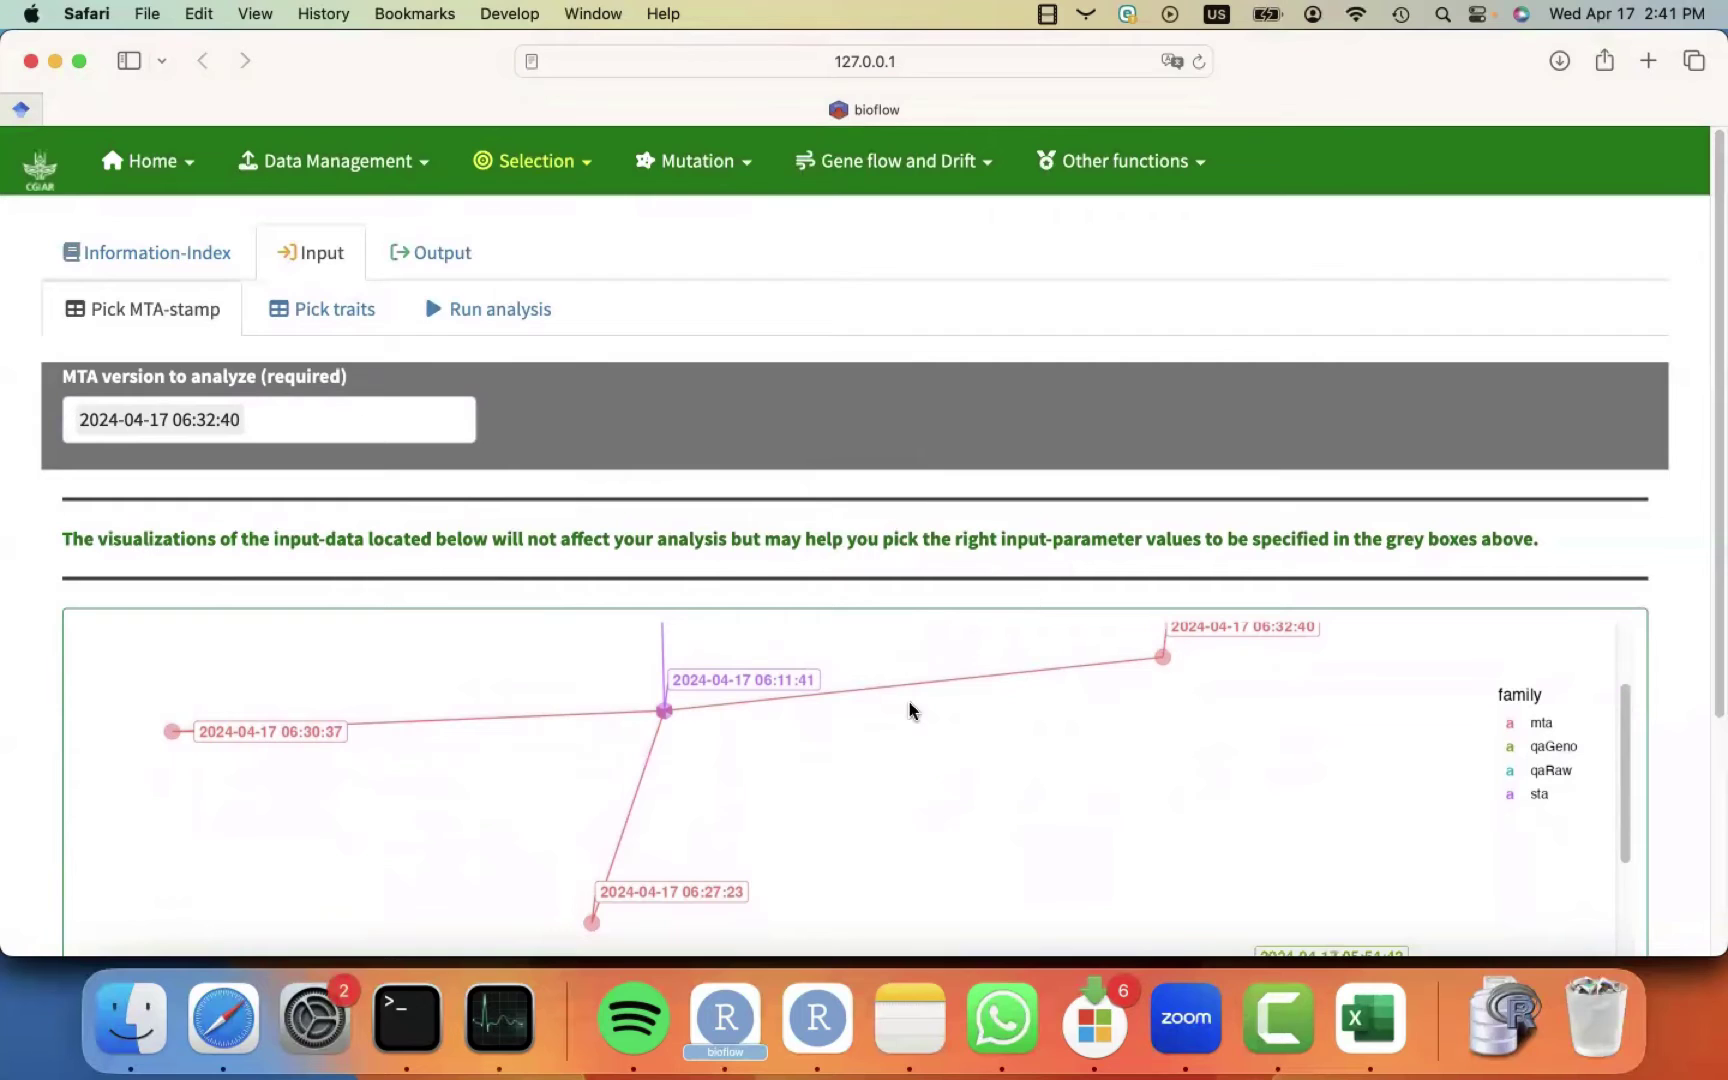
scroll(415, 413, up, 1)
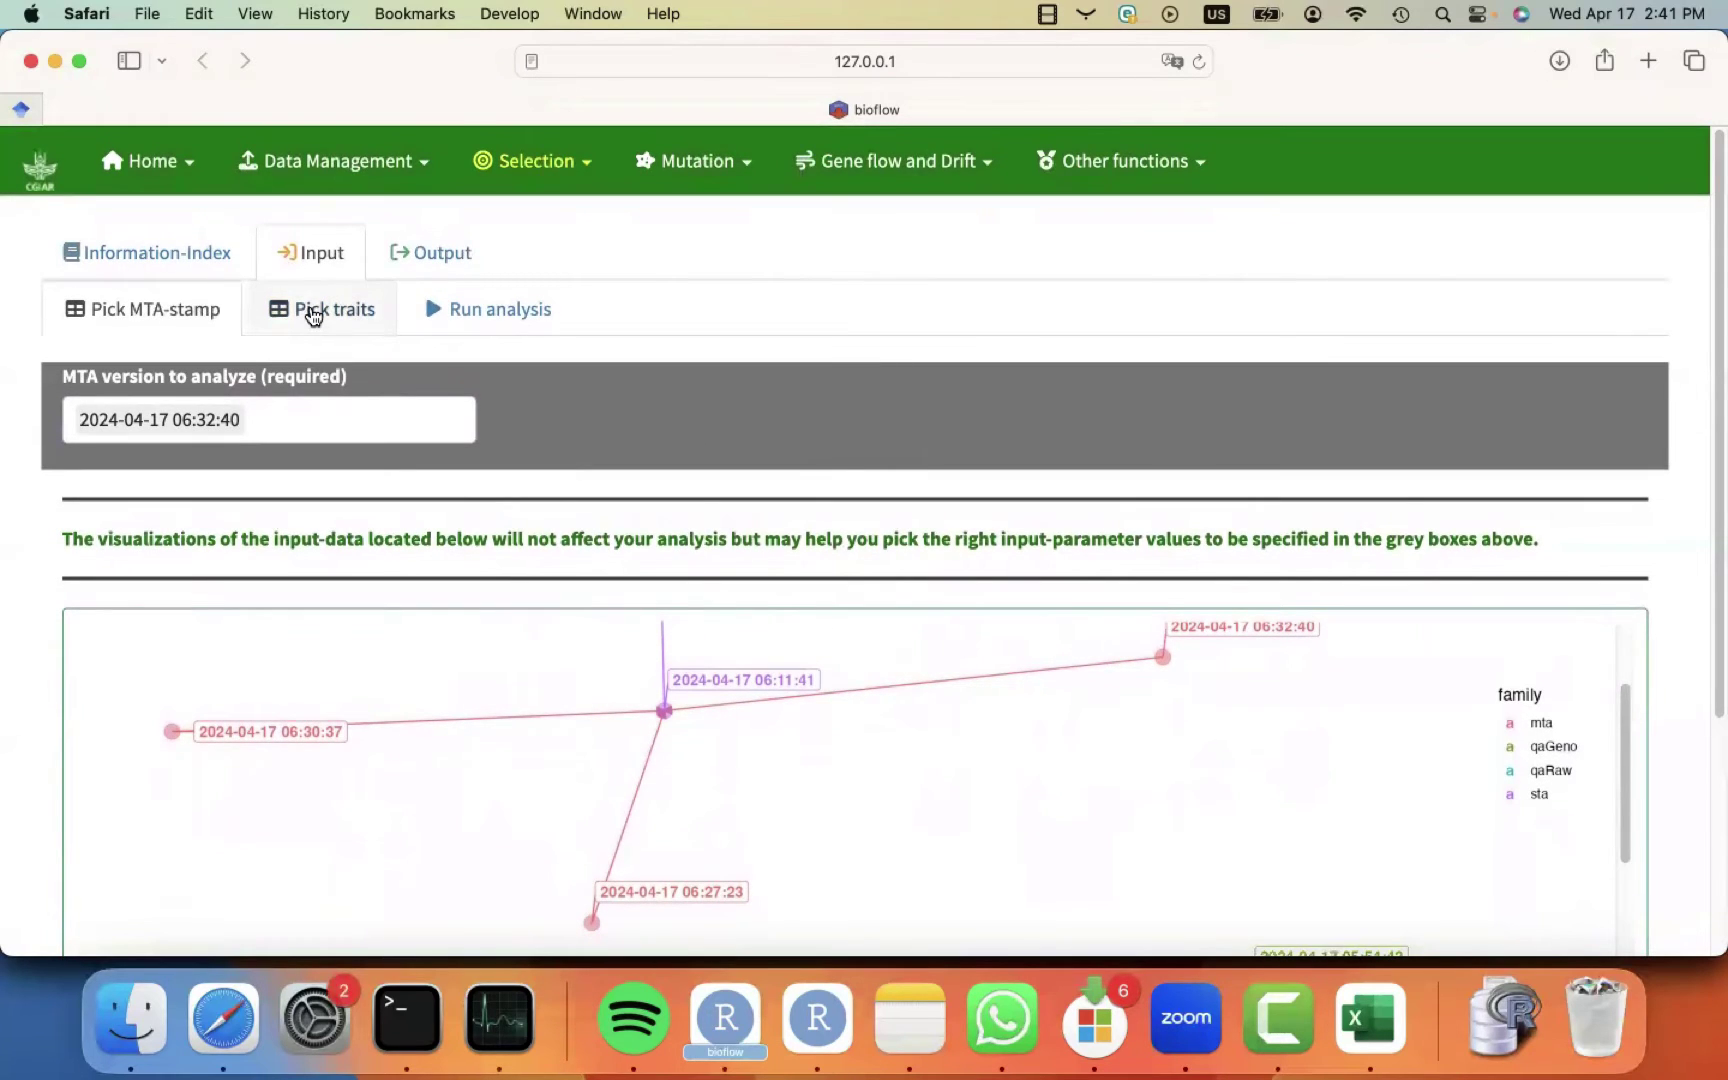
On Pick traits, add Yield_Mg_ha and Grain_Moisture as Desire index traits and review the radar plot.
click(313, 313)
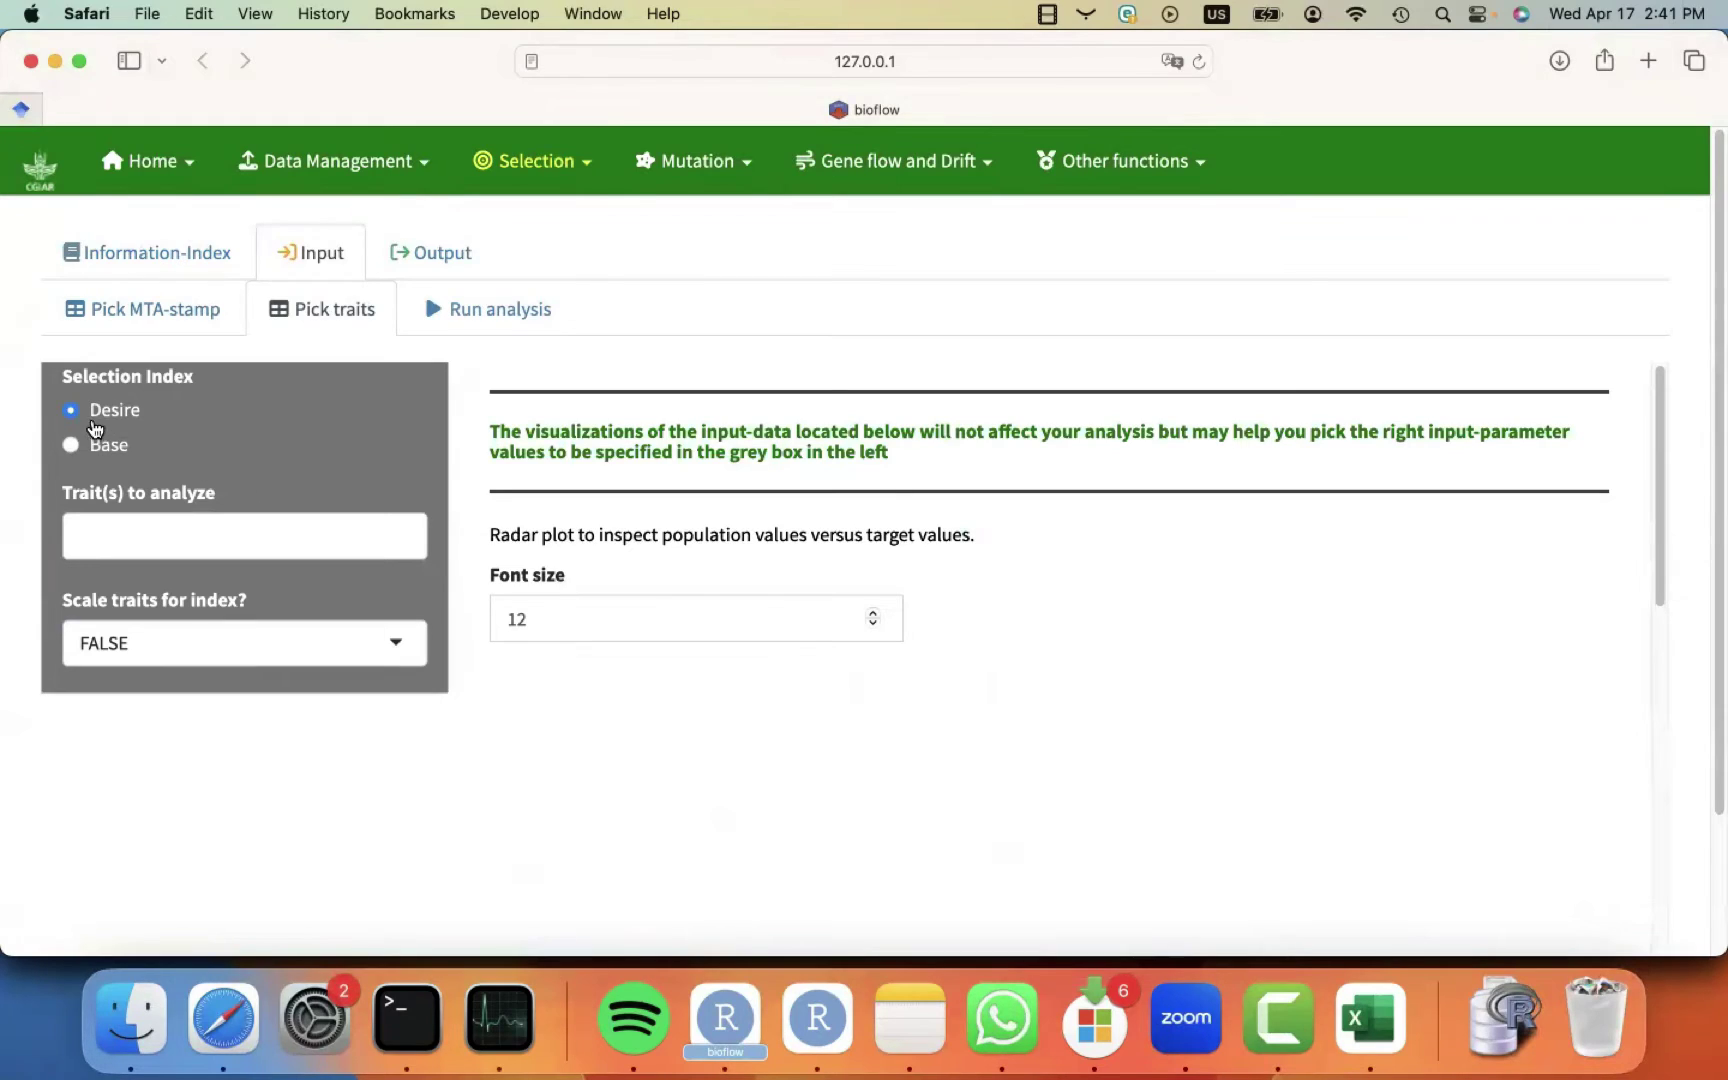
click(140, 526)
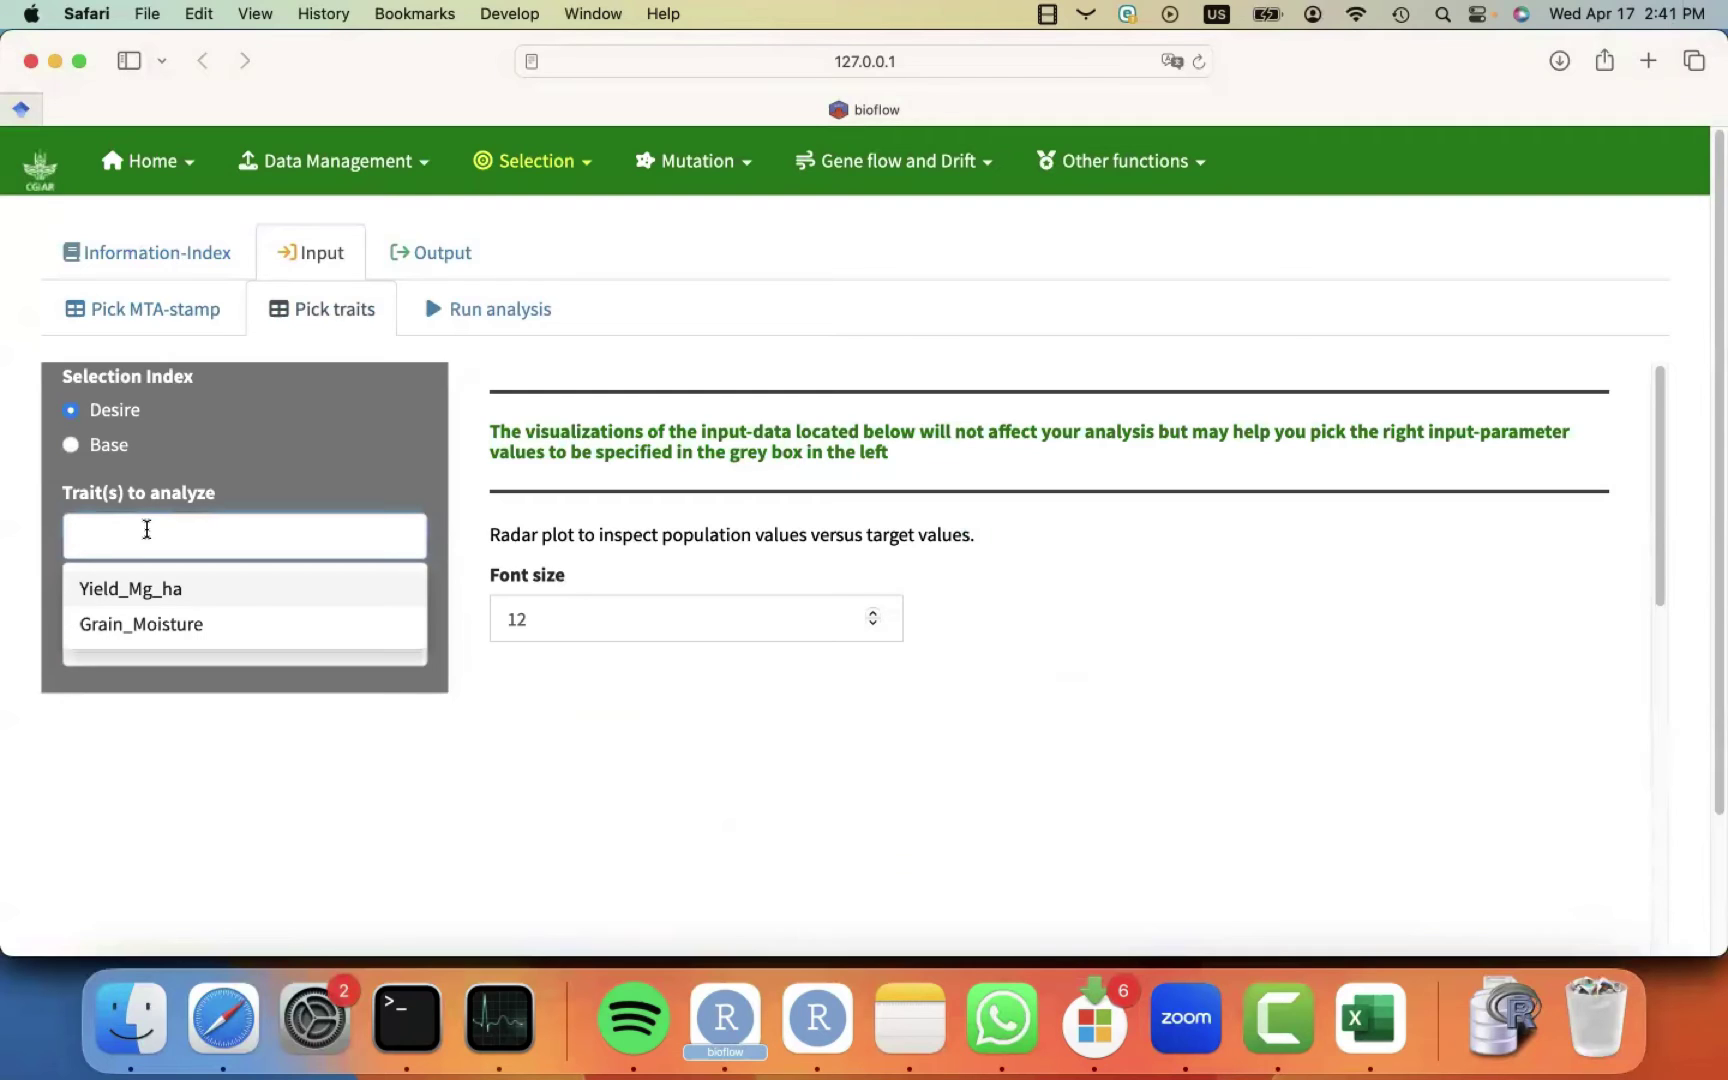
click(155, 587)
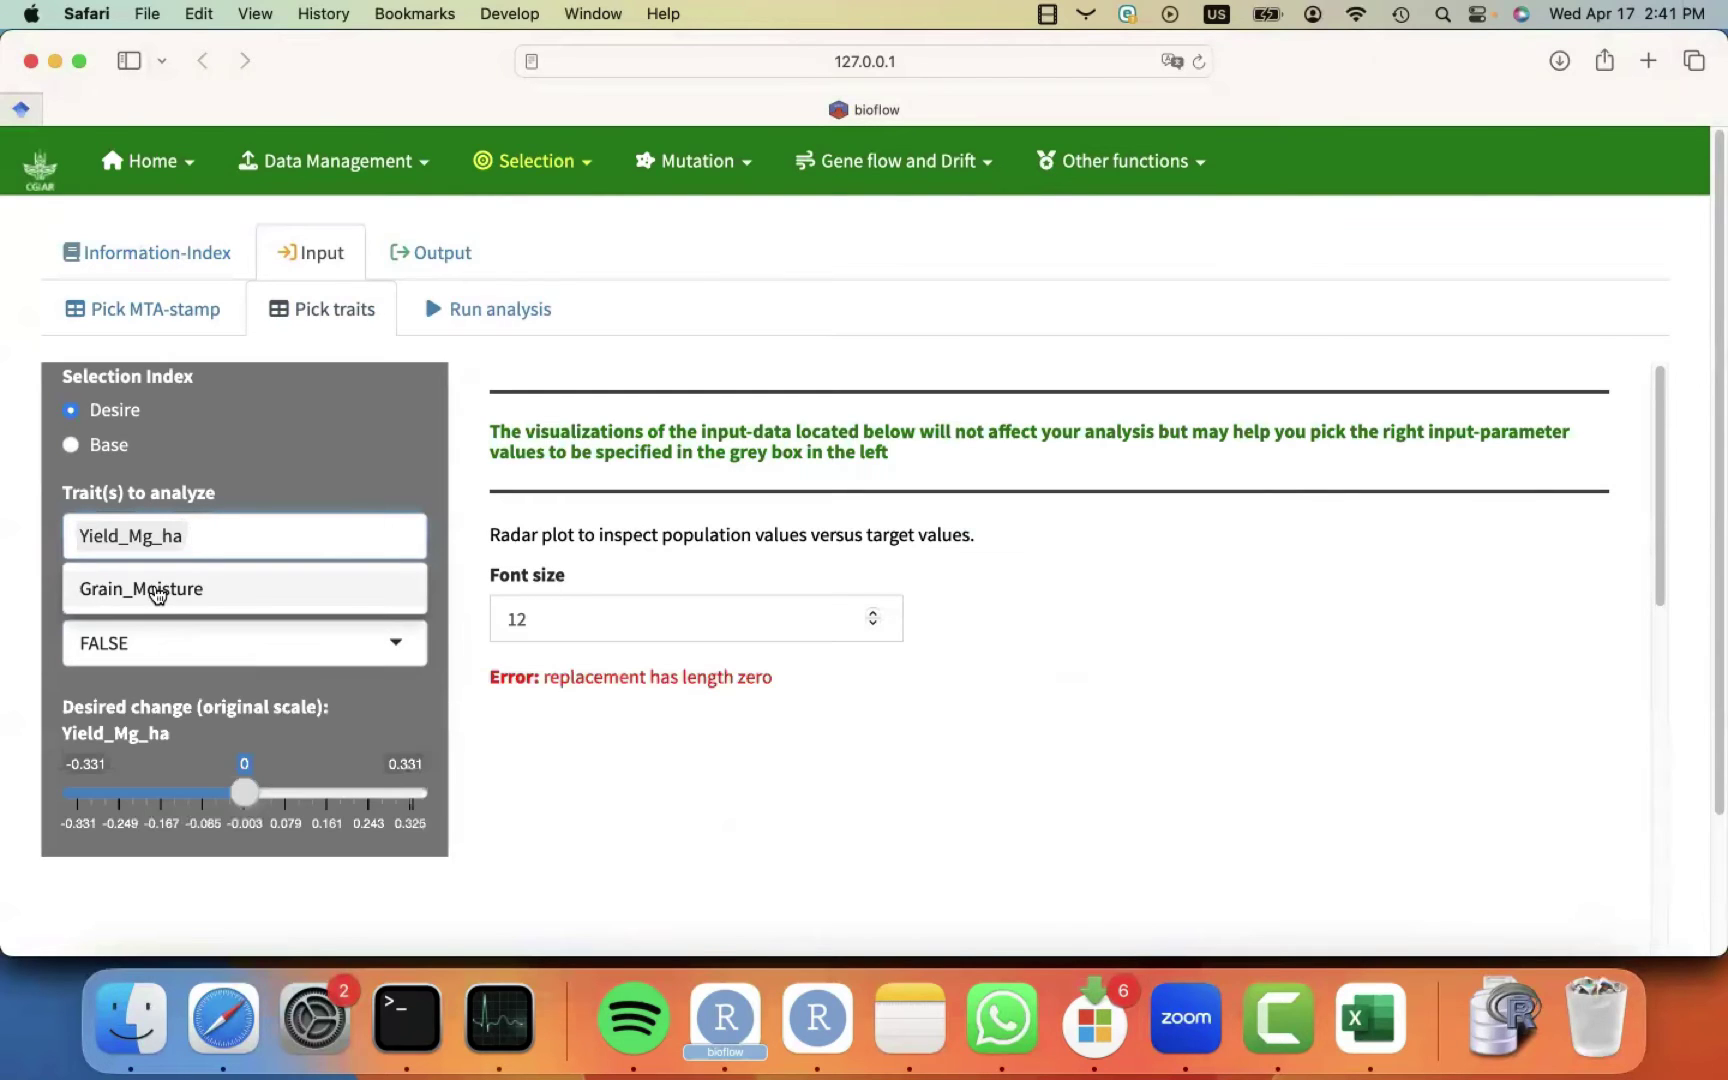
click(155, 590)
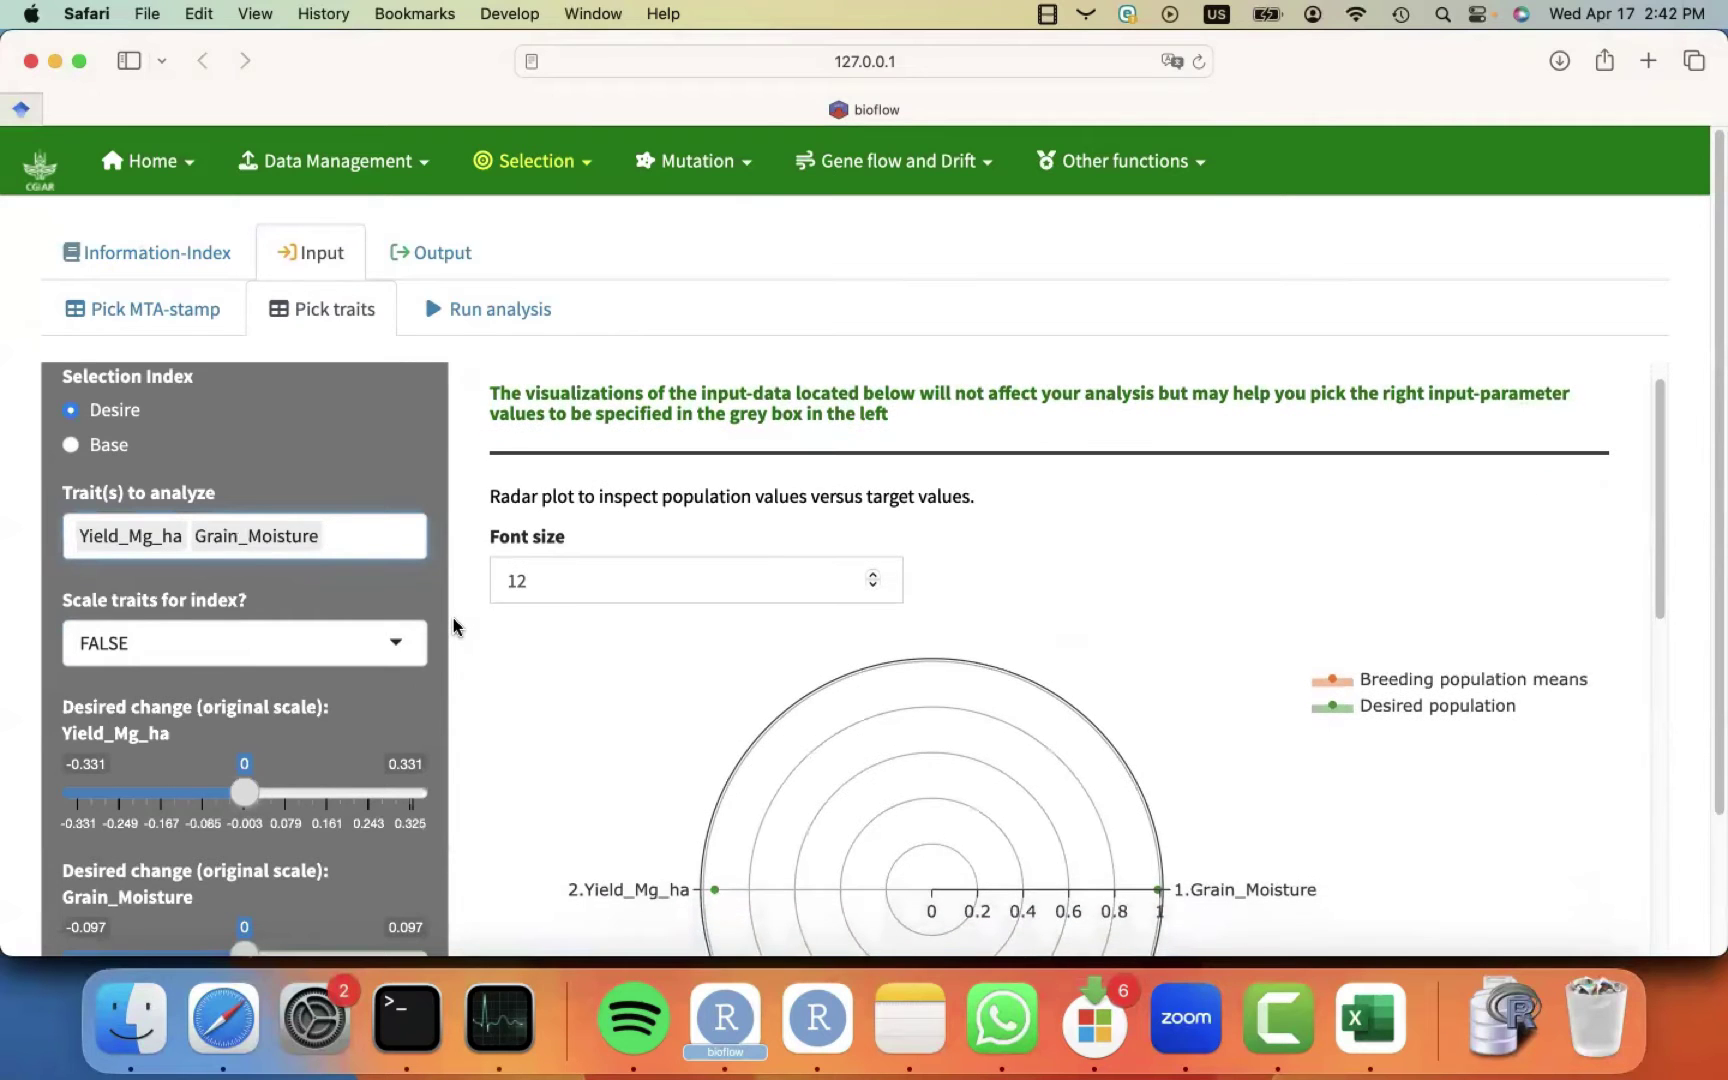
scroll(604, 645, down, 3)
scroll(603, 637, up, 2)
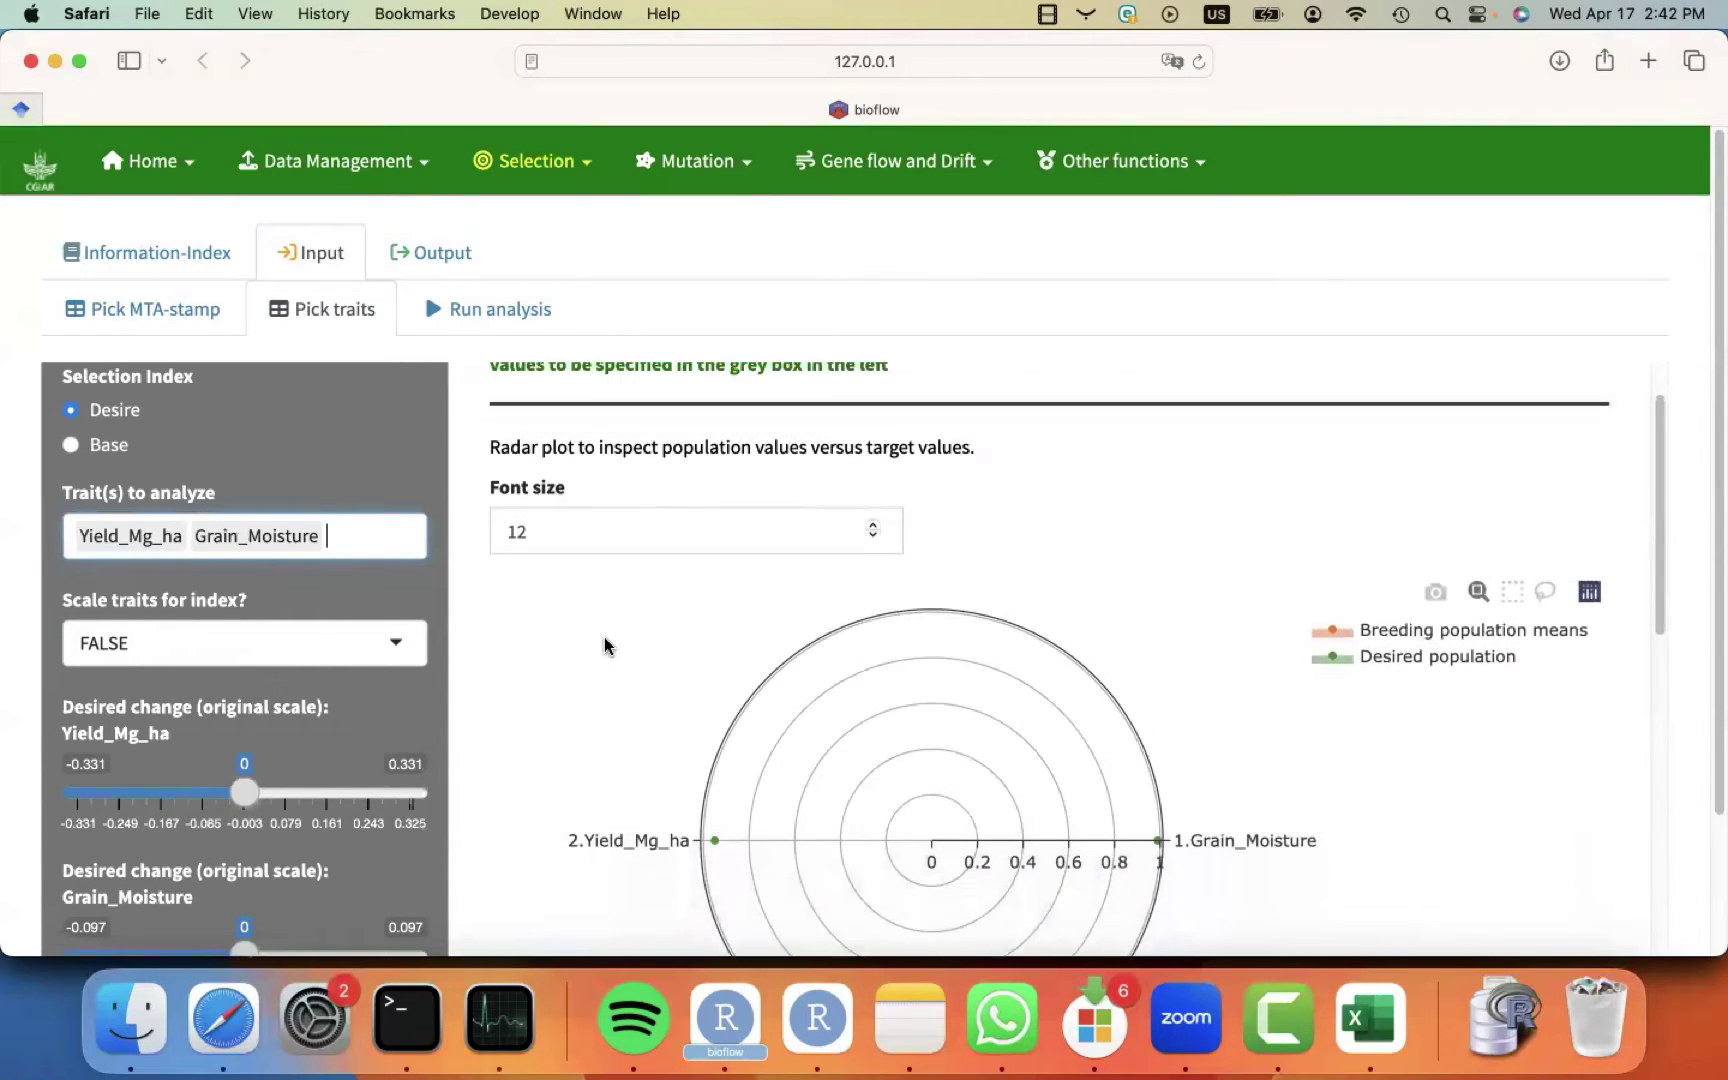
scroll(603, 637, down, 3)
scroll(603, 637, up, 1)
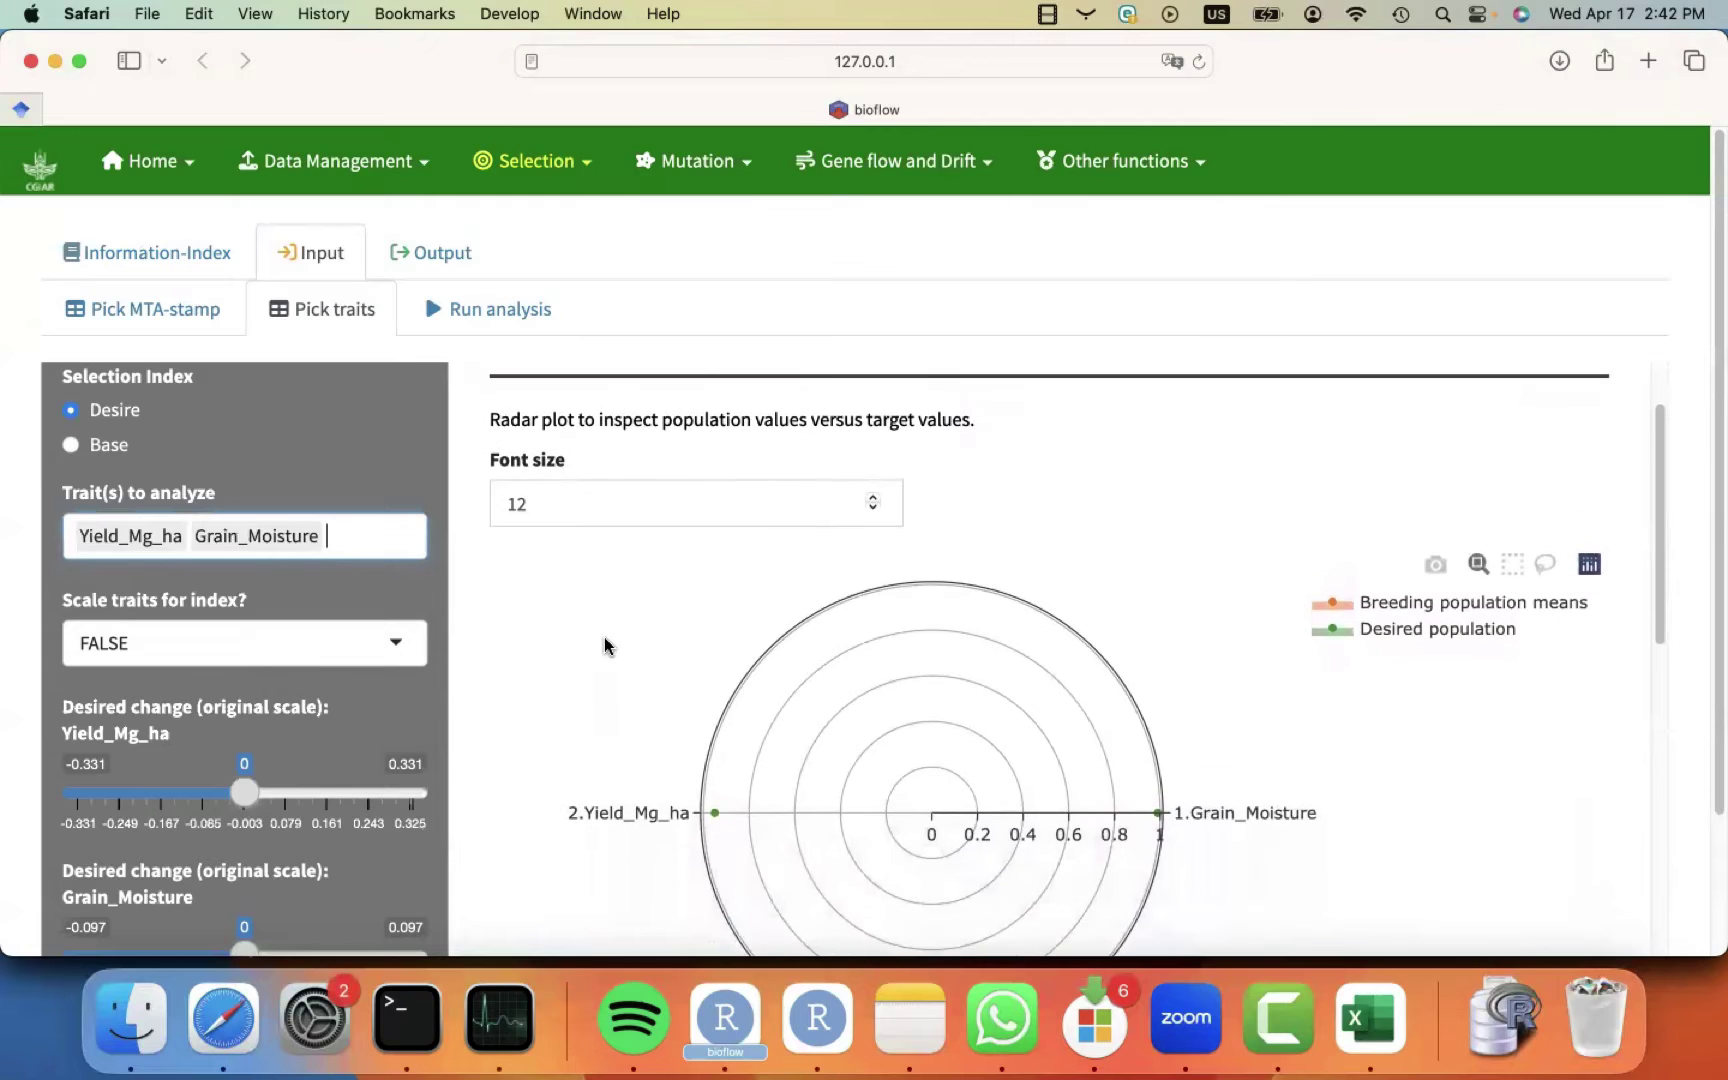
mouse_move(721, 812)
scroll(462, 708, down, 1)
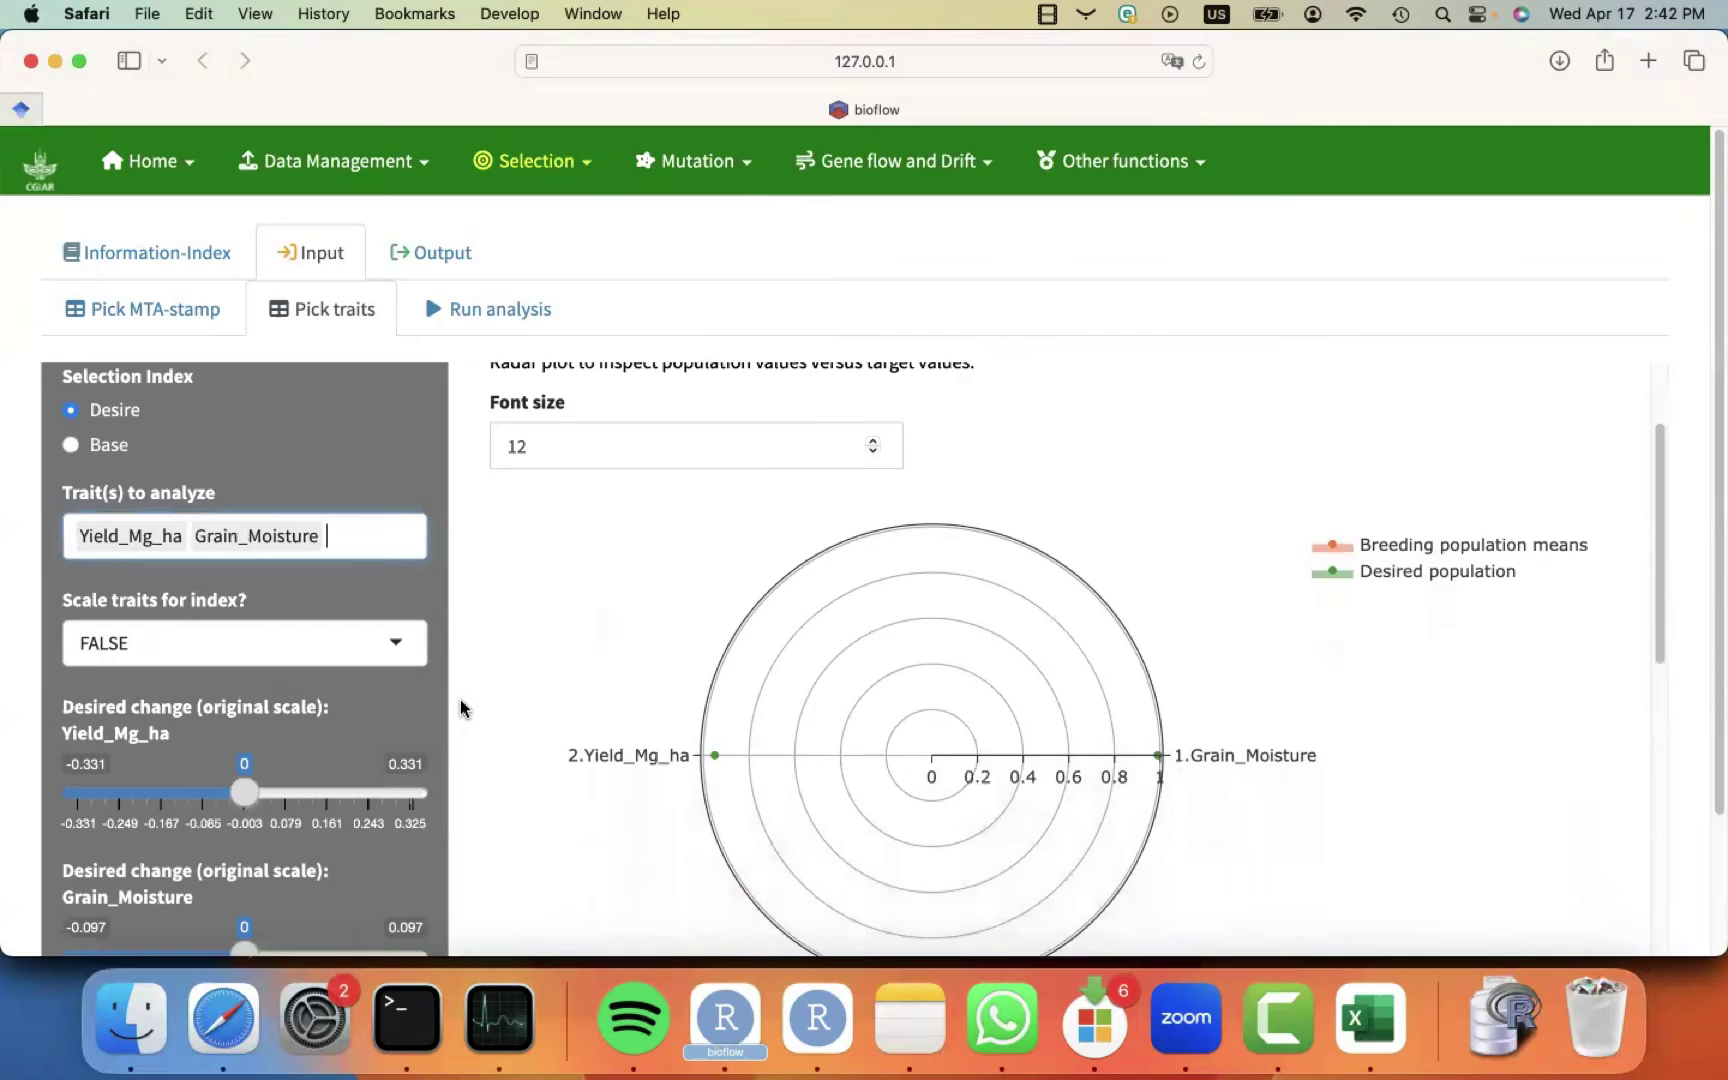
scroll(380, 738, down, 3)
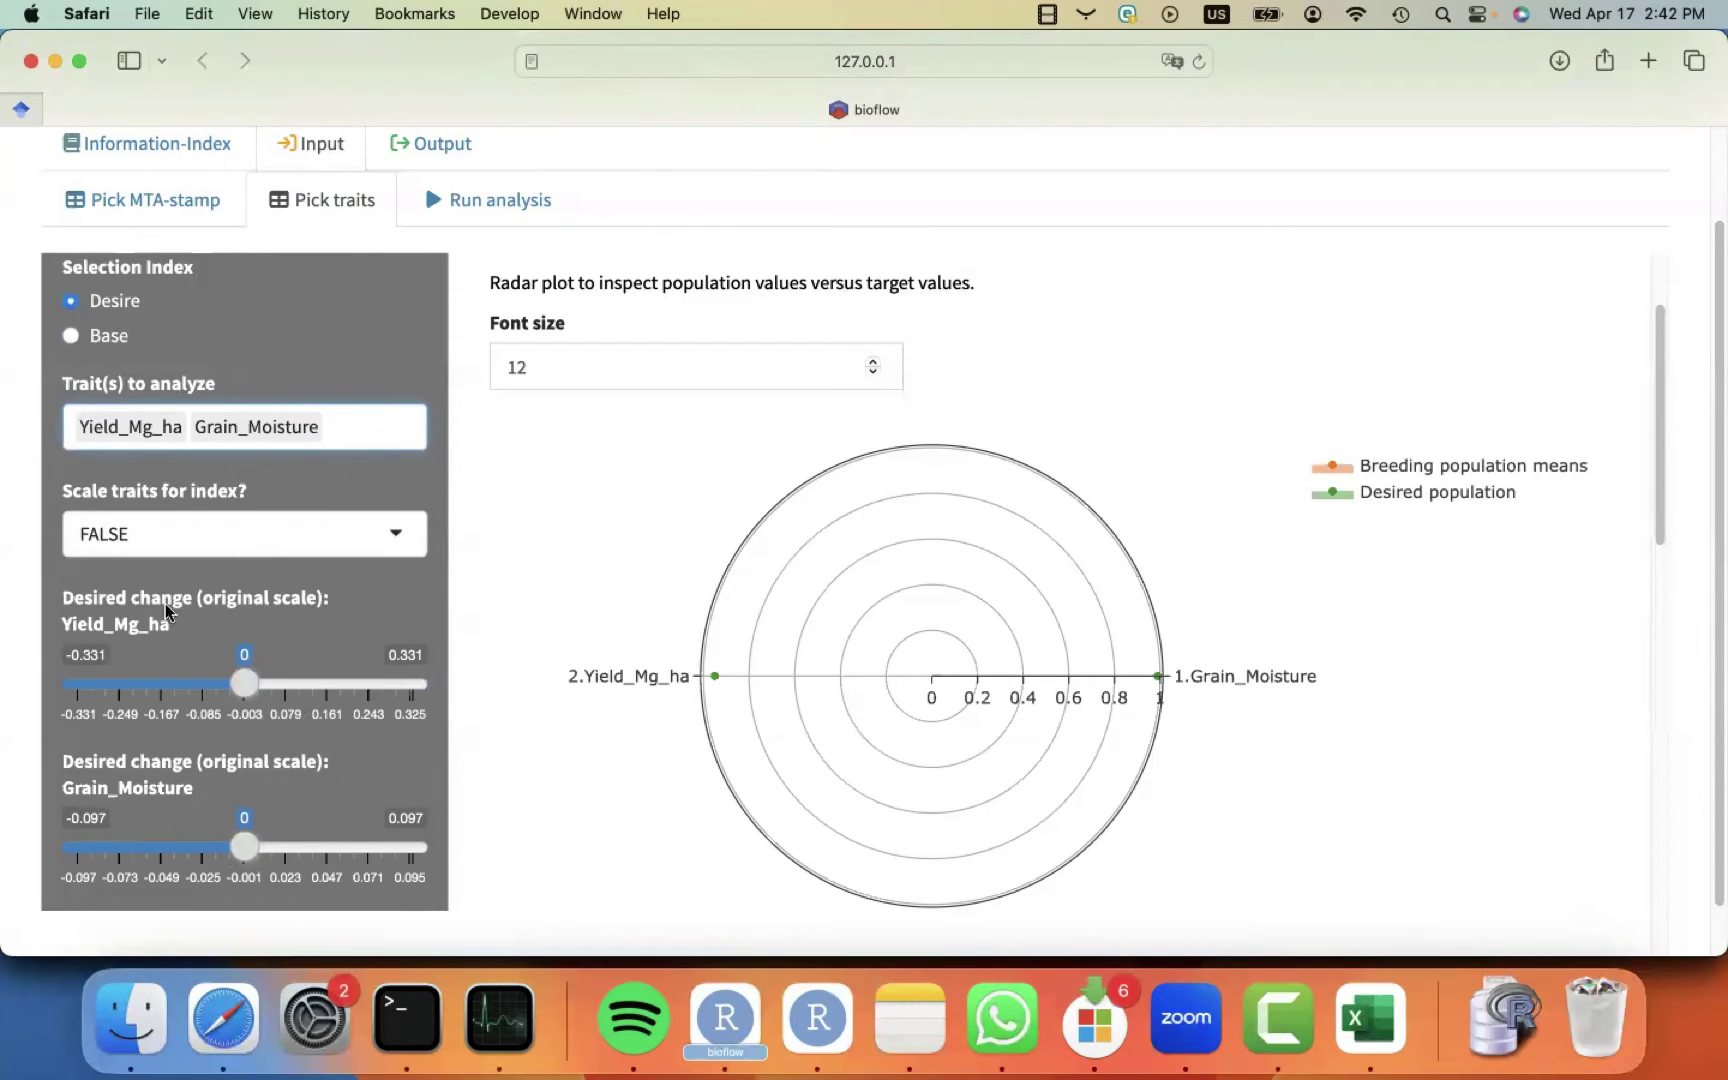
Set the Yield_Mg_ha desired change to 0.079 and review the expected-response graphs.
click(284, 684)
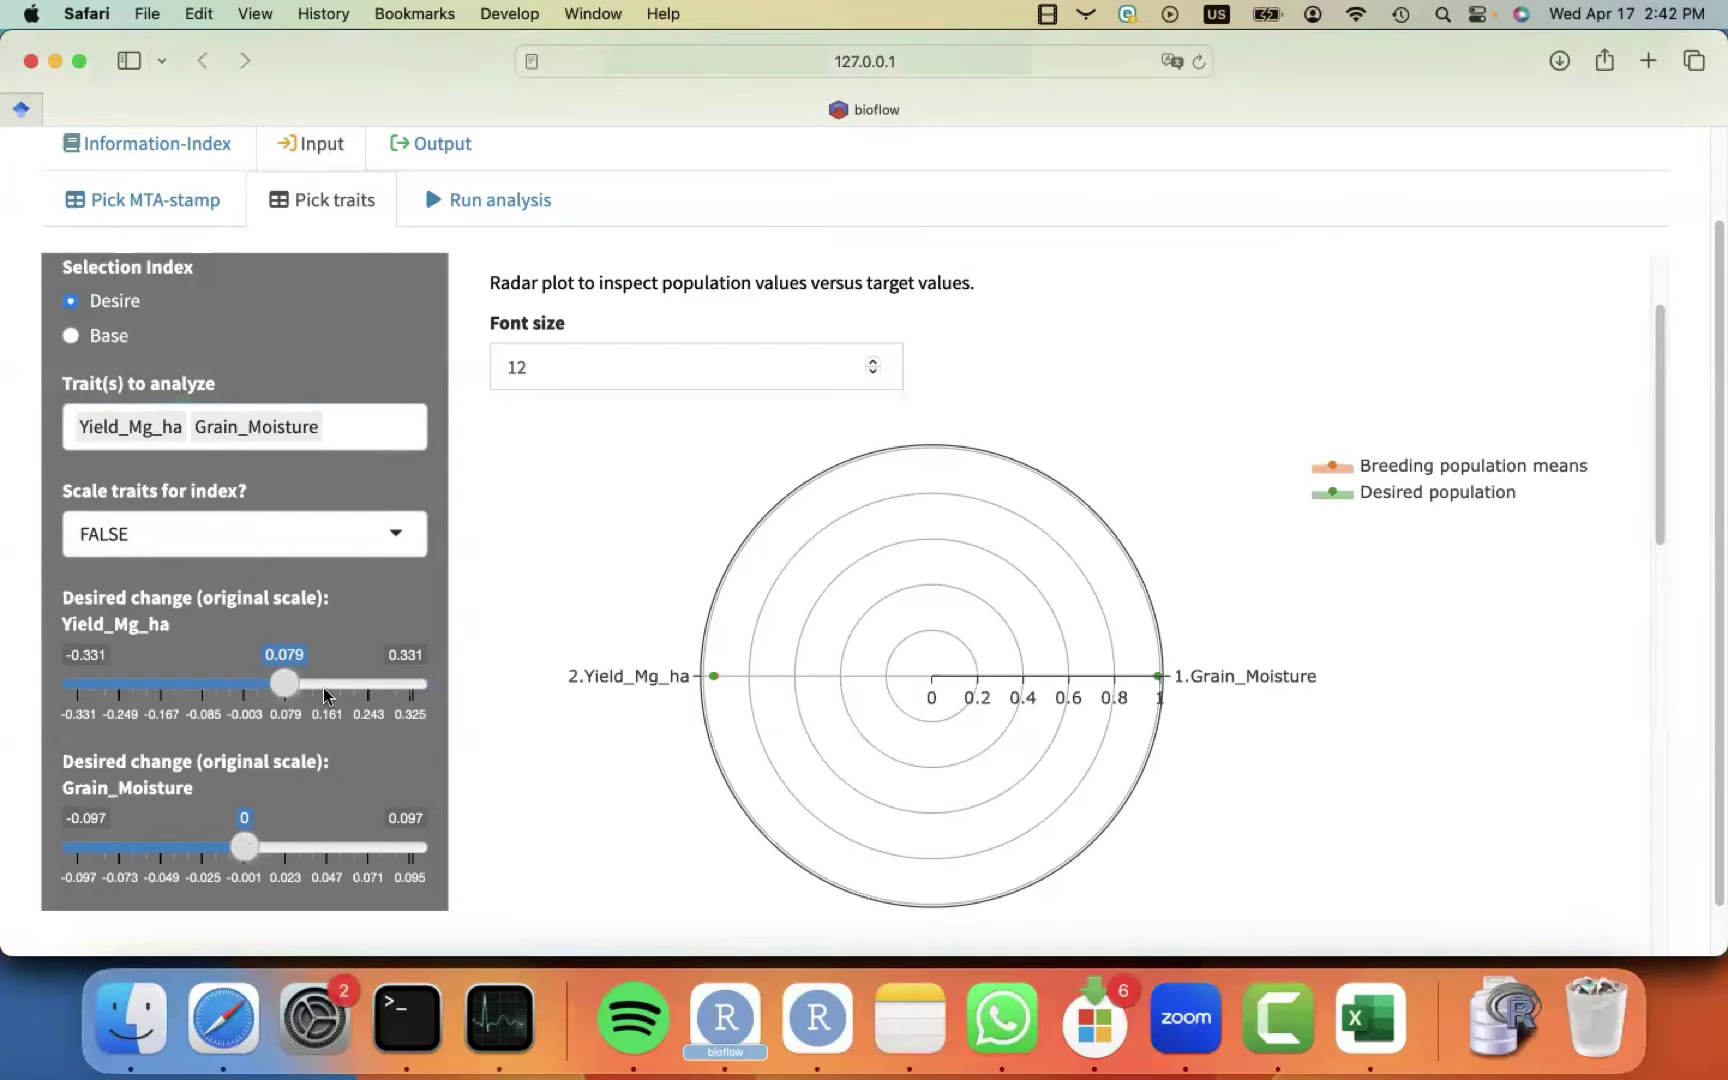
scroll(301, 716, up, 3)
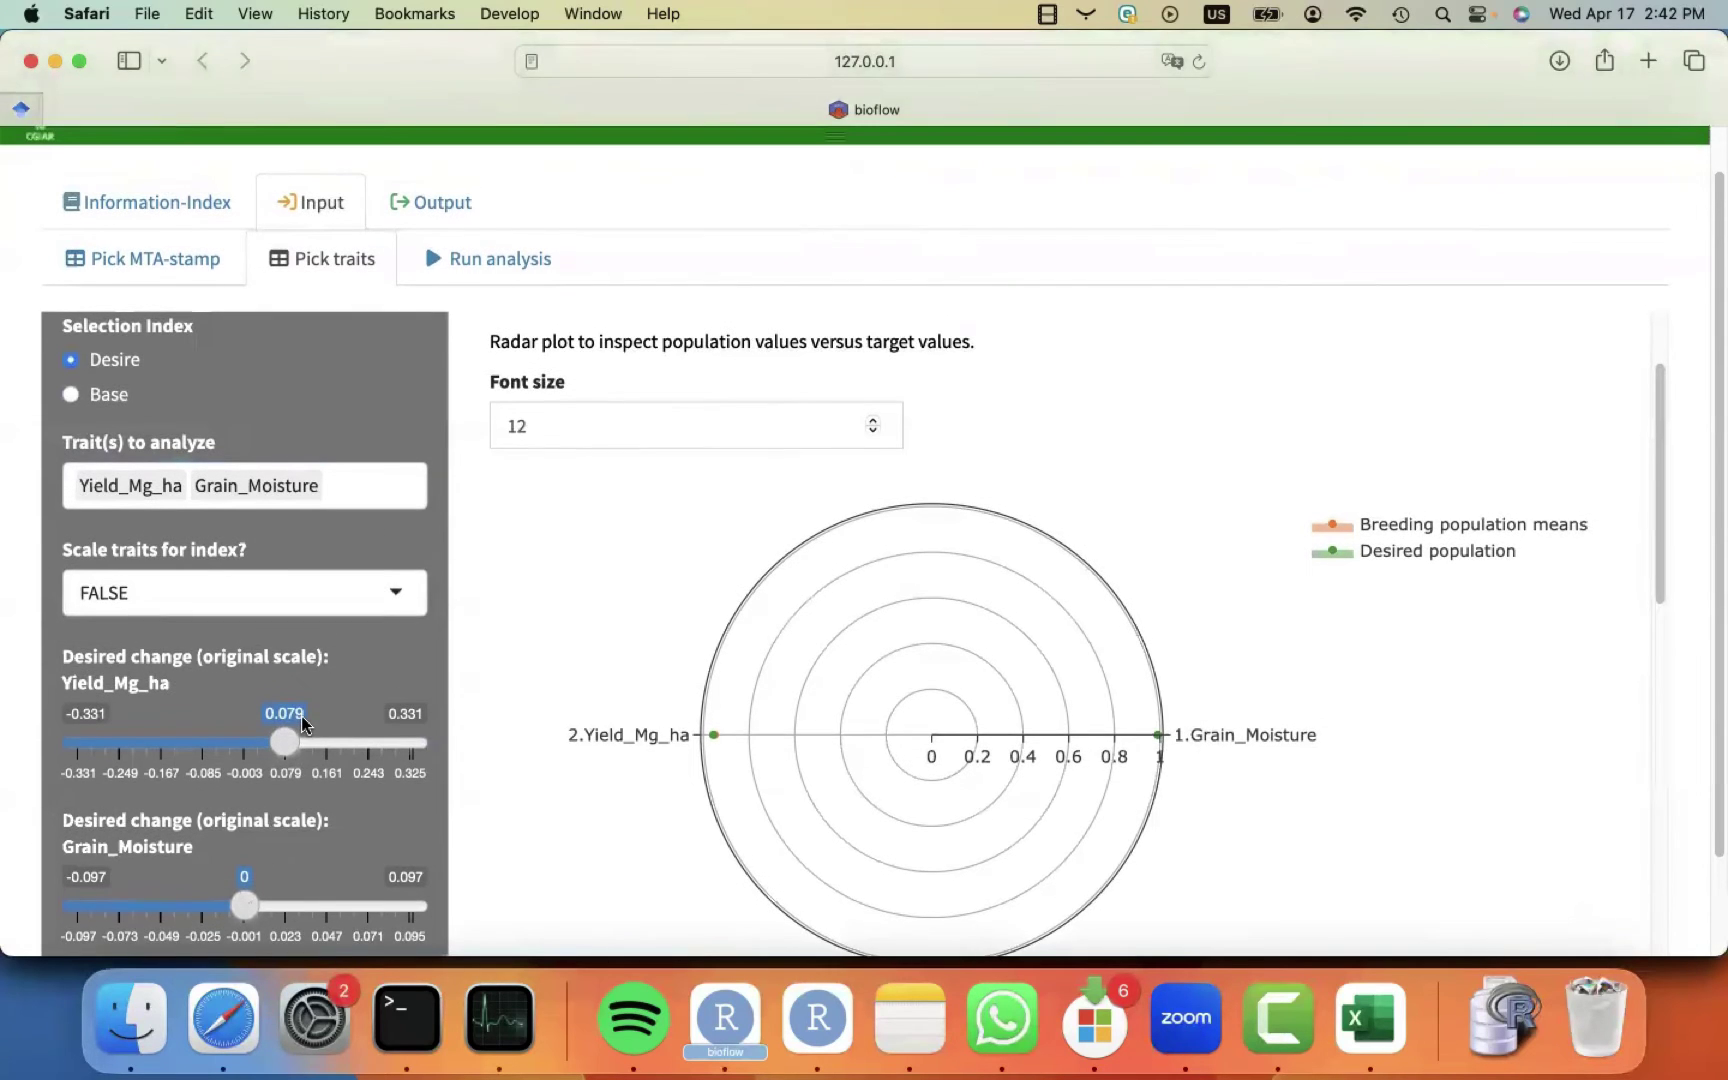
scroll(301, 716, down, 2)
scroll(301, 716, up, 3)
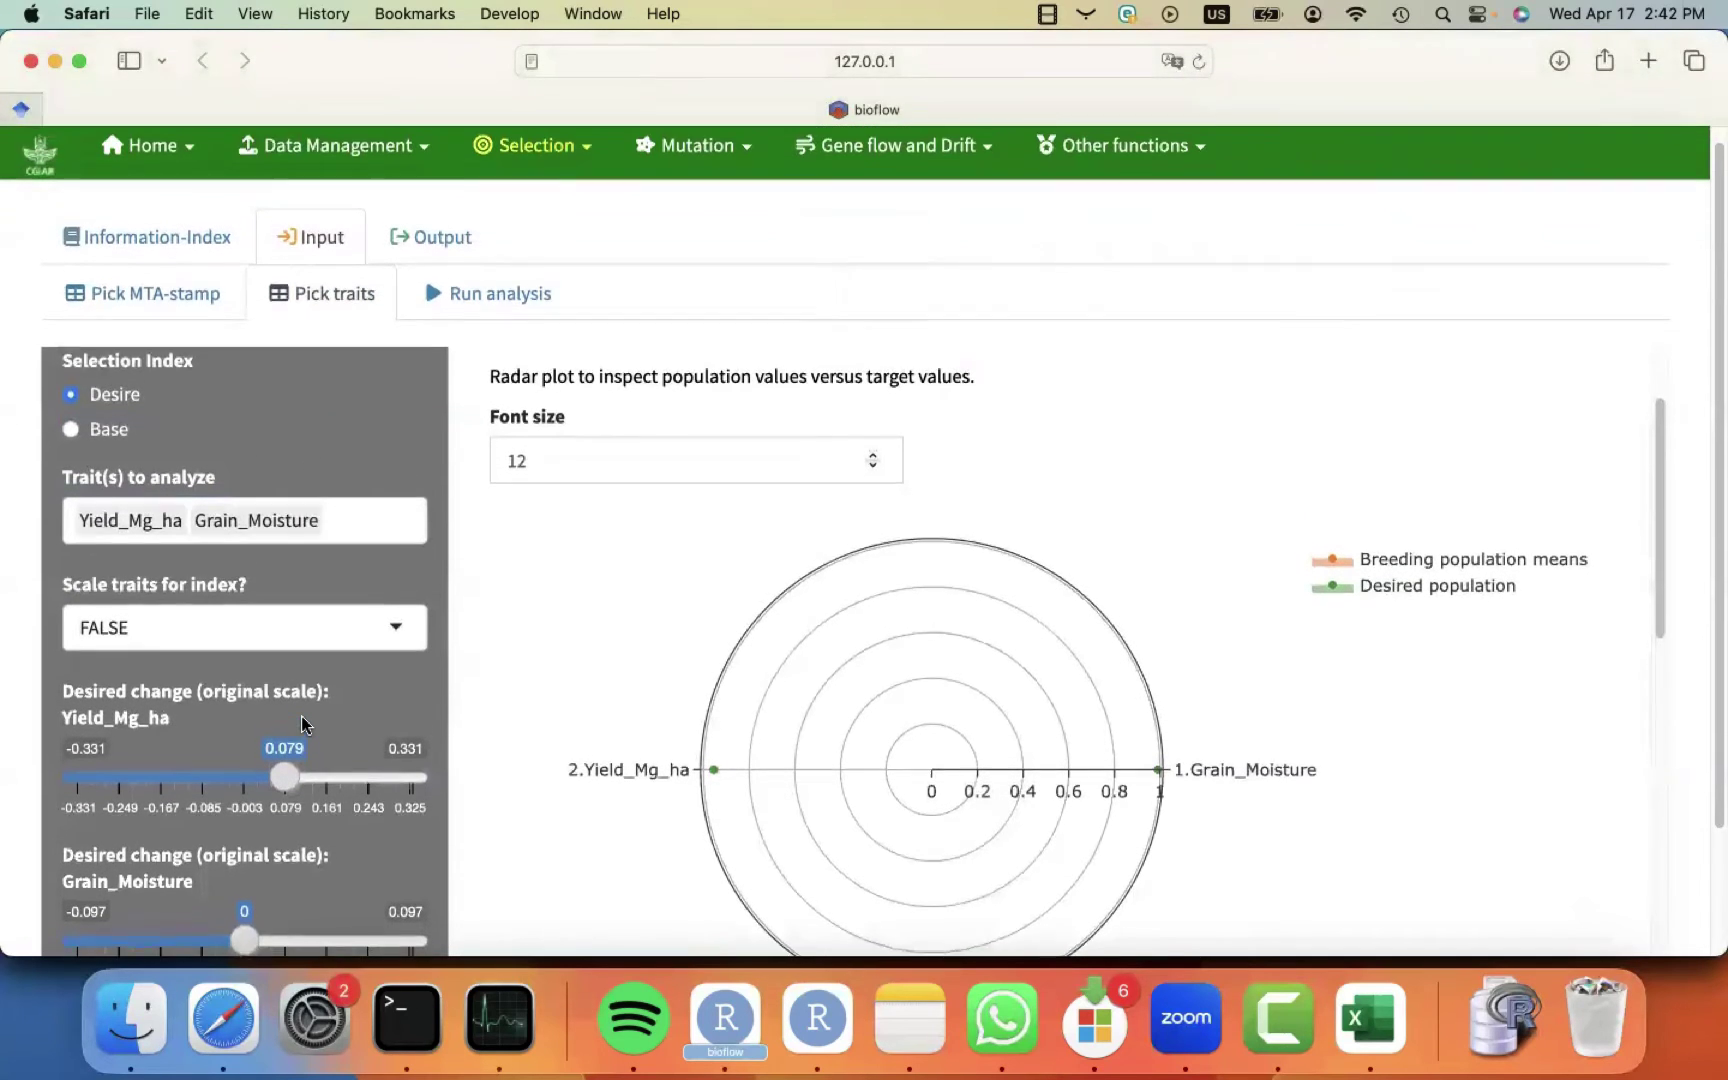
scroll(679, 613, down, 2)
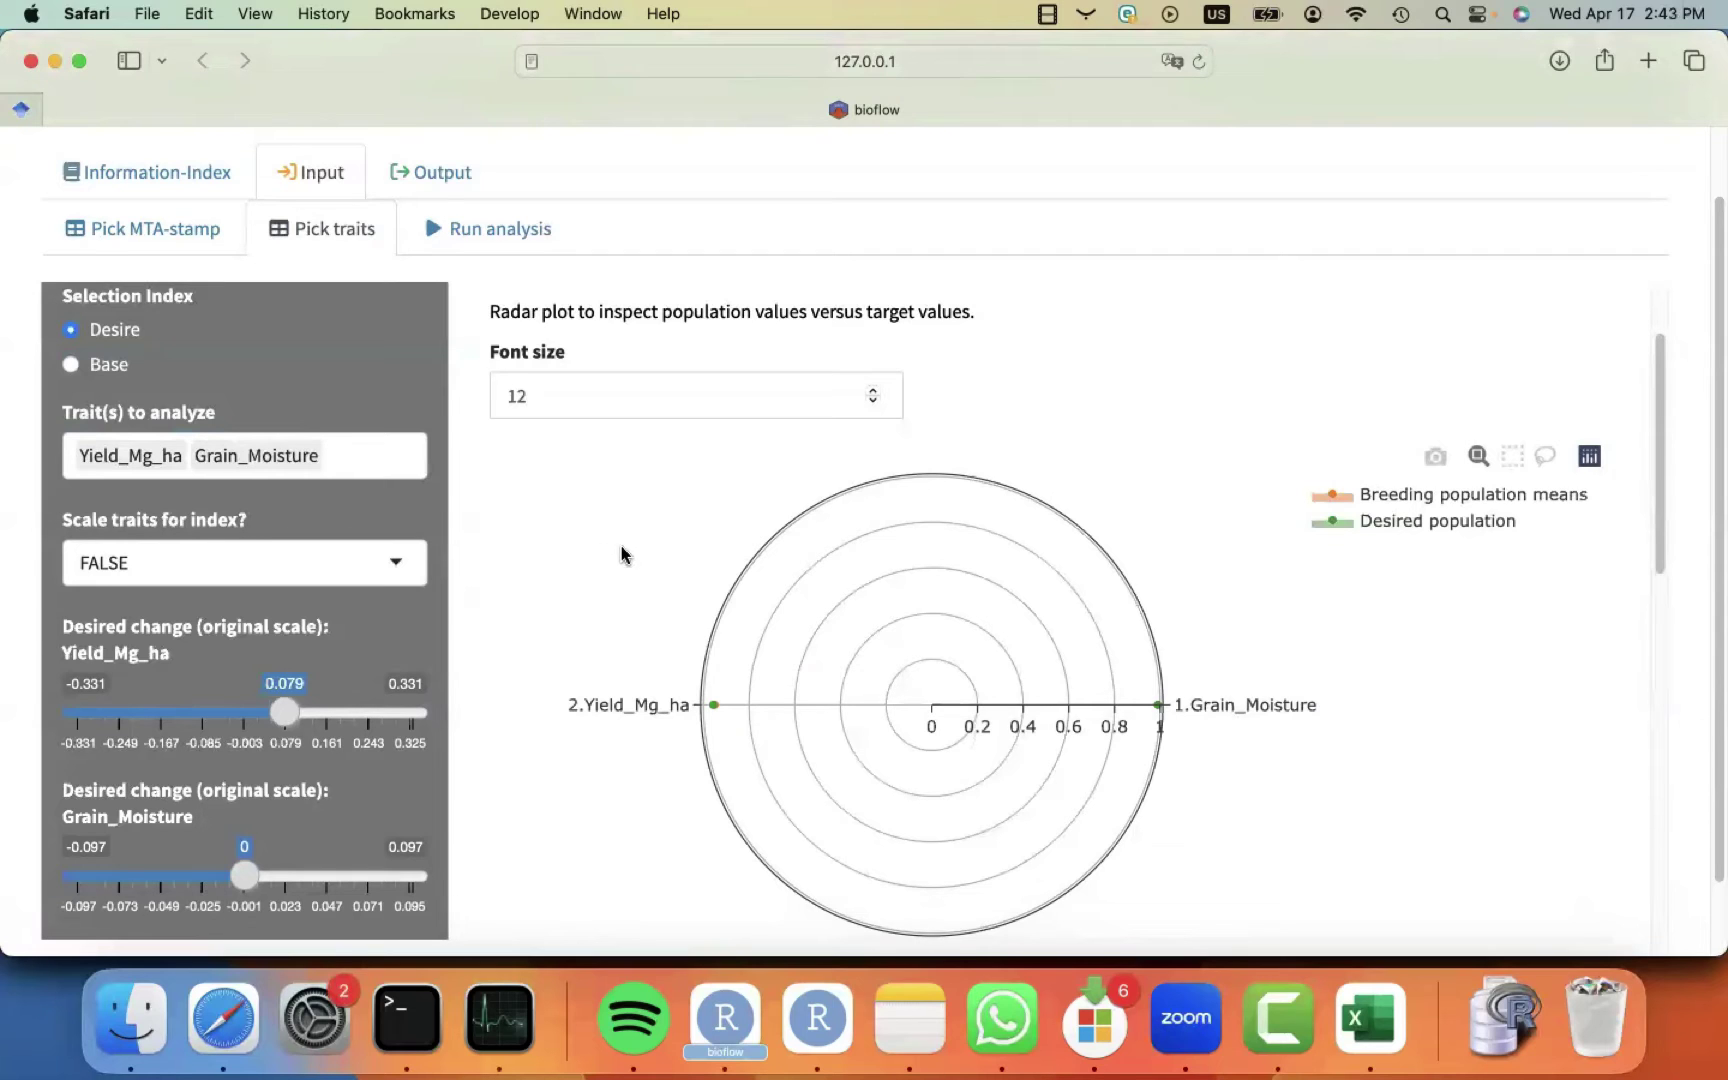
mouse_move(716, 711)
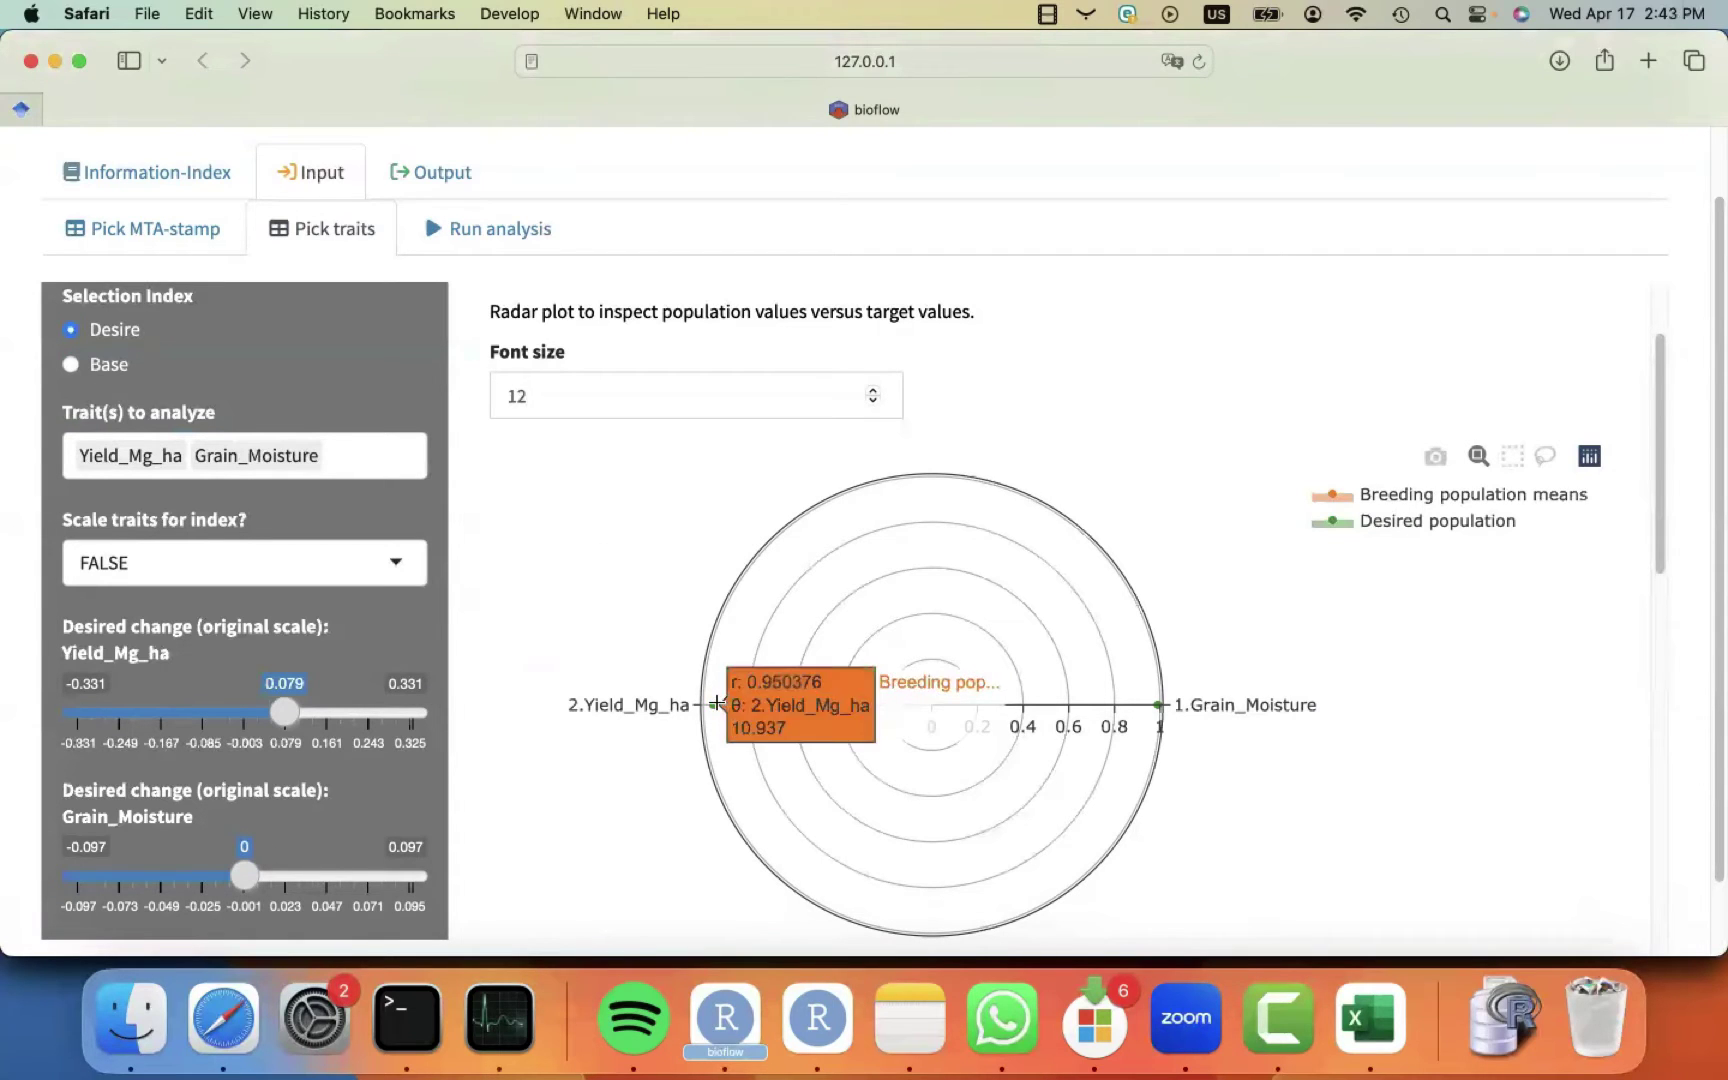
scroll(609, 798, down, 2)
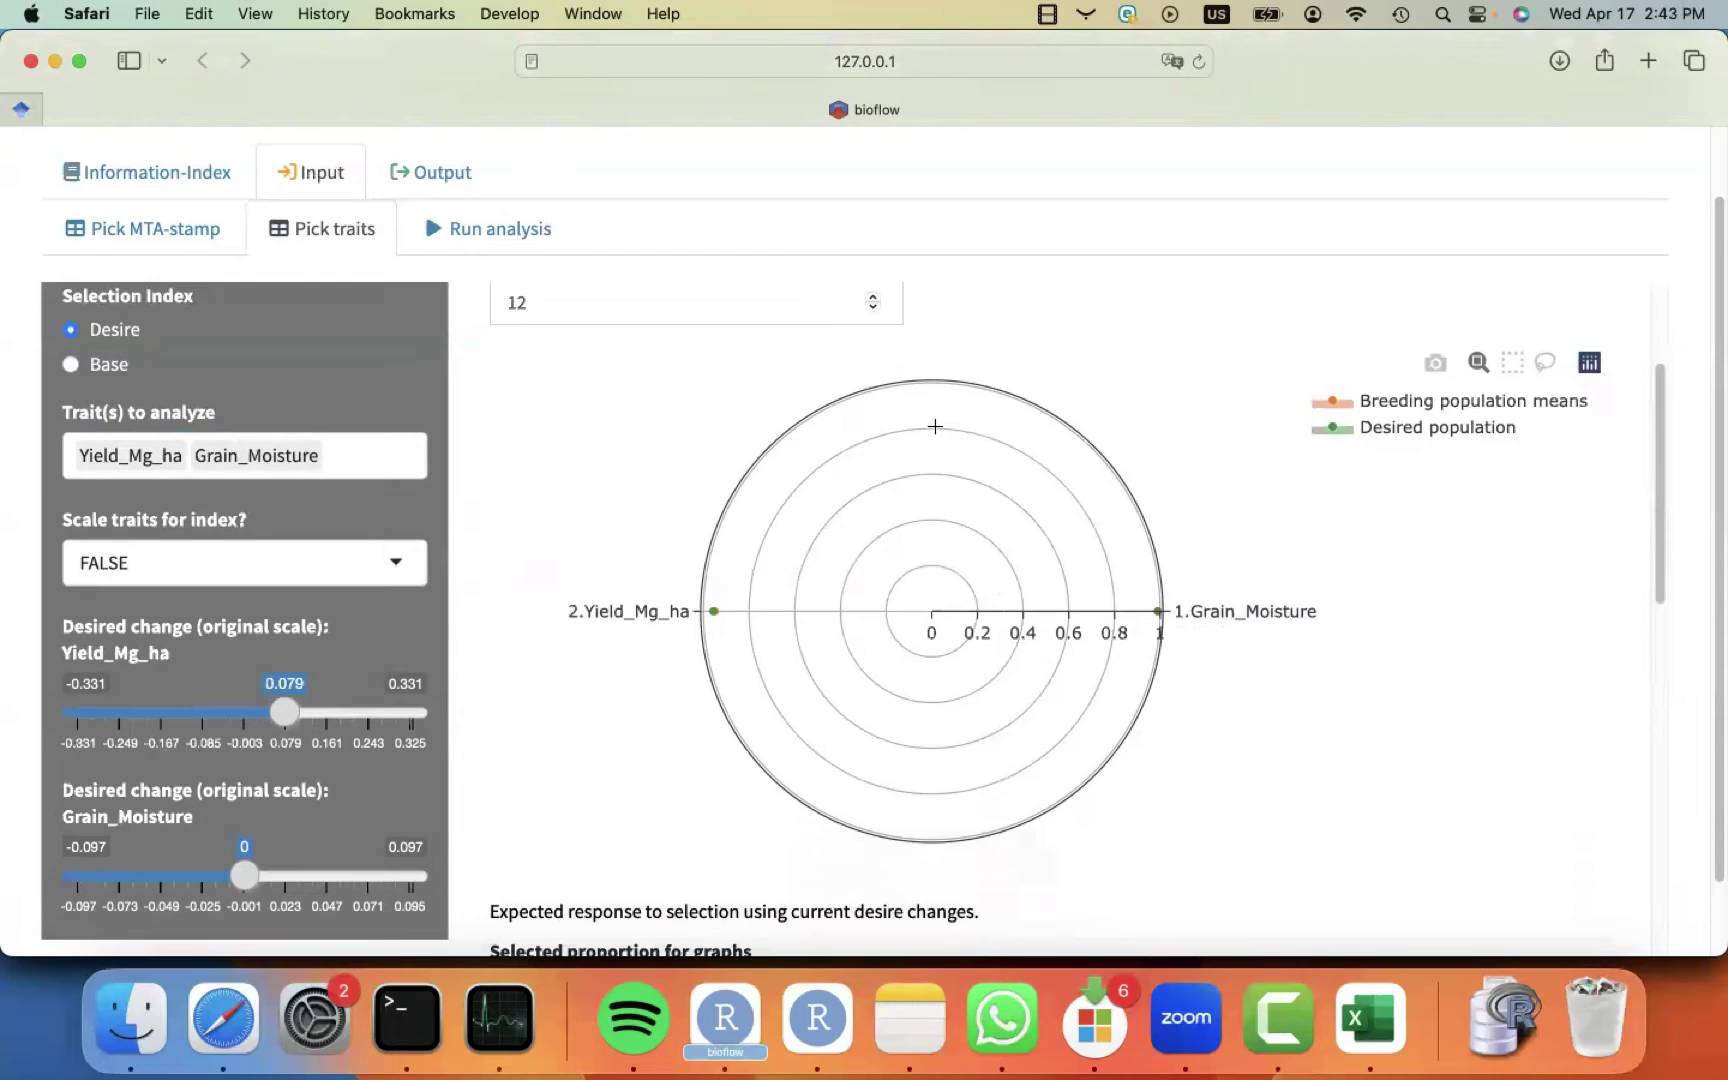
scroll(550, 496, up, 1)
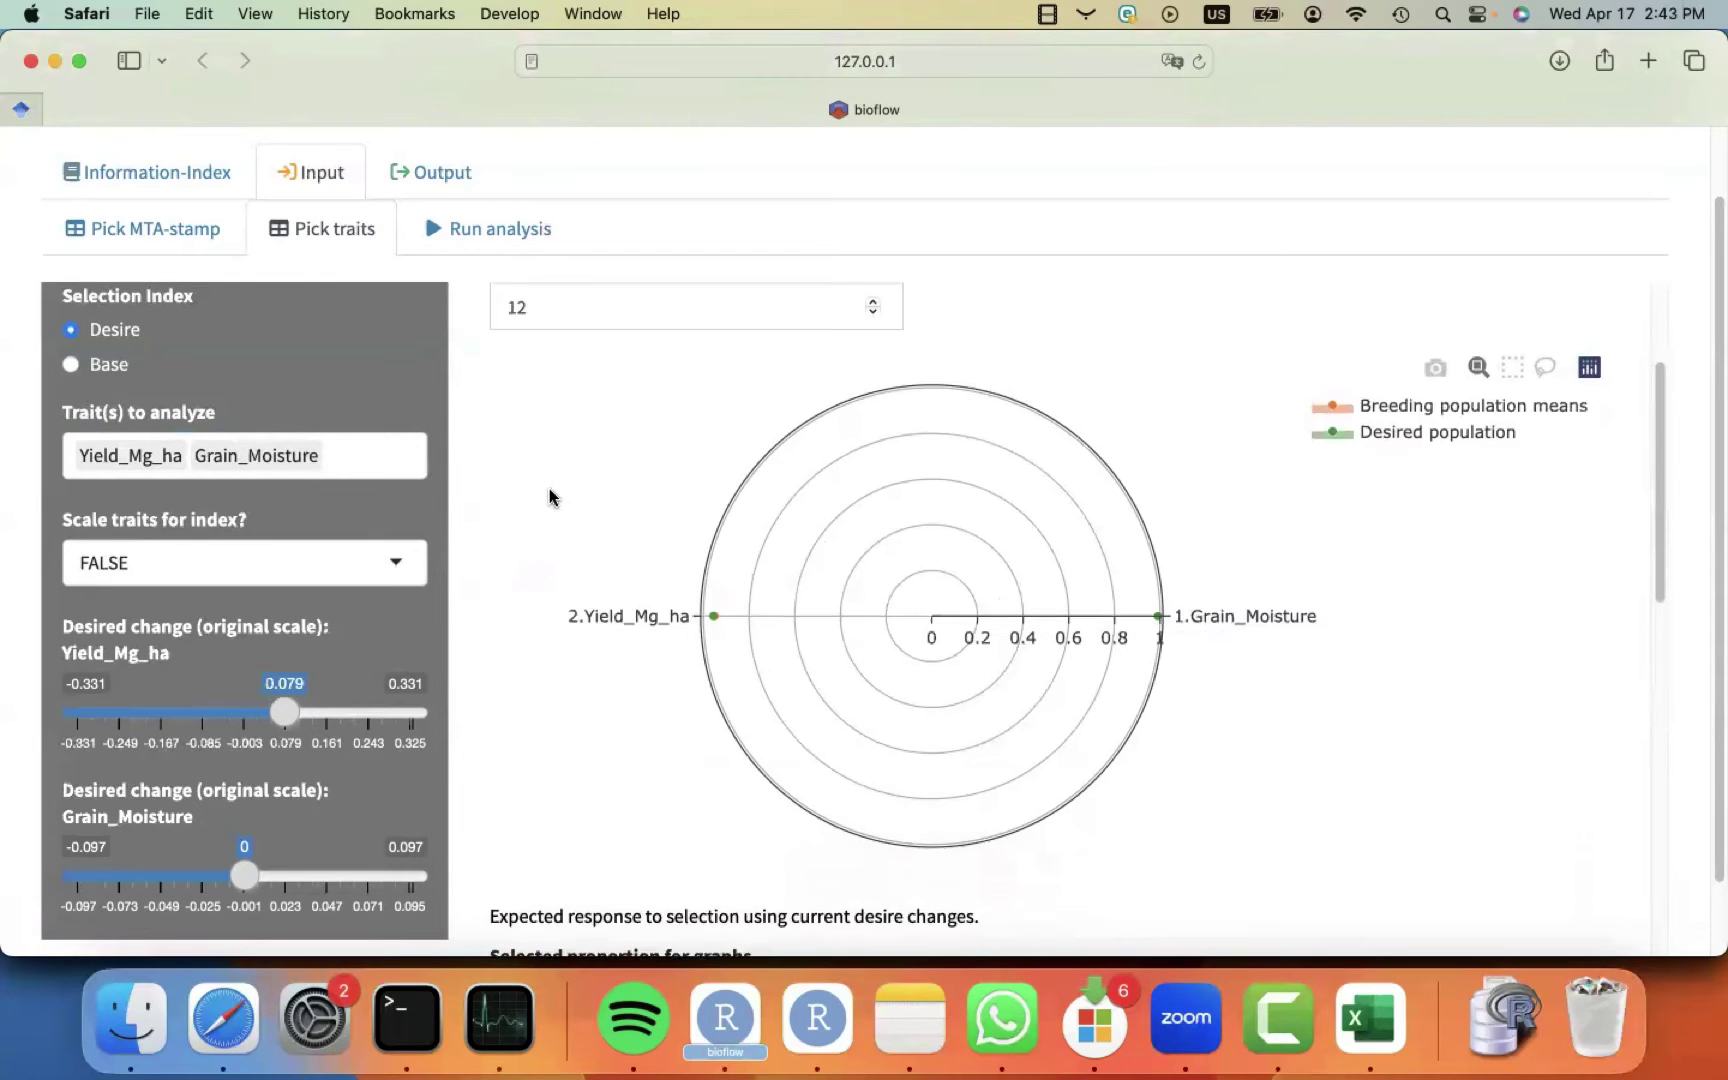
scroll(549, 496, up, 3)
Check the Information-Index status, then return to the index input settings.
click(145, 160)
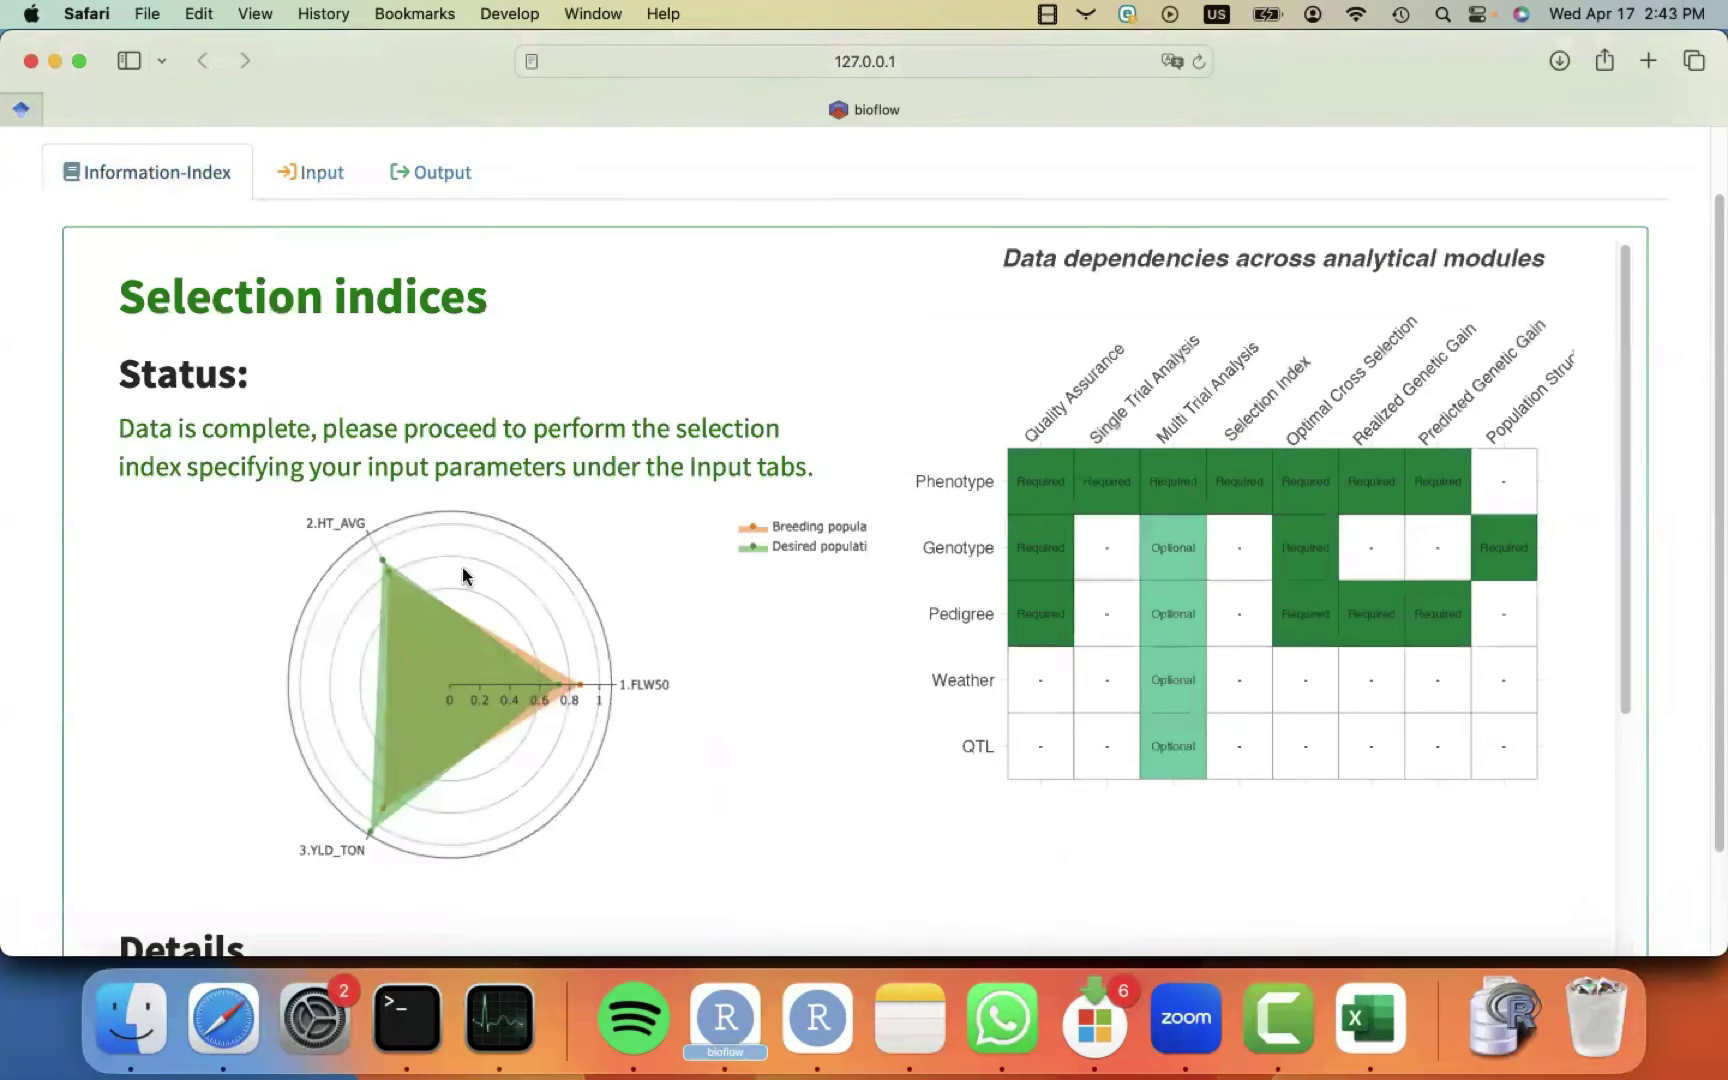
click(314, 174)
scroll(674, 813, down, 1)
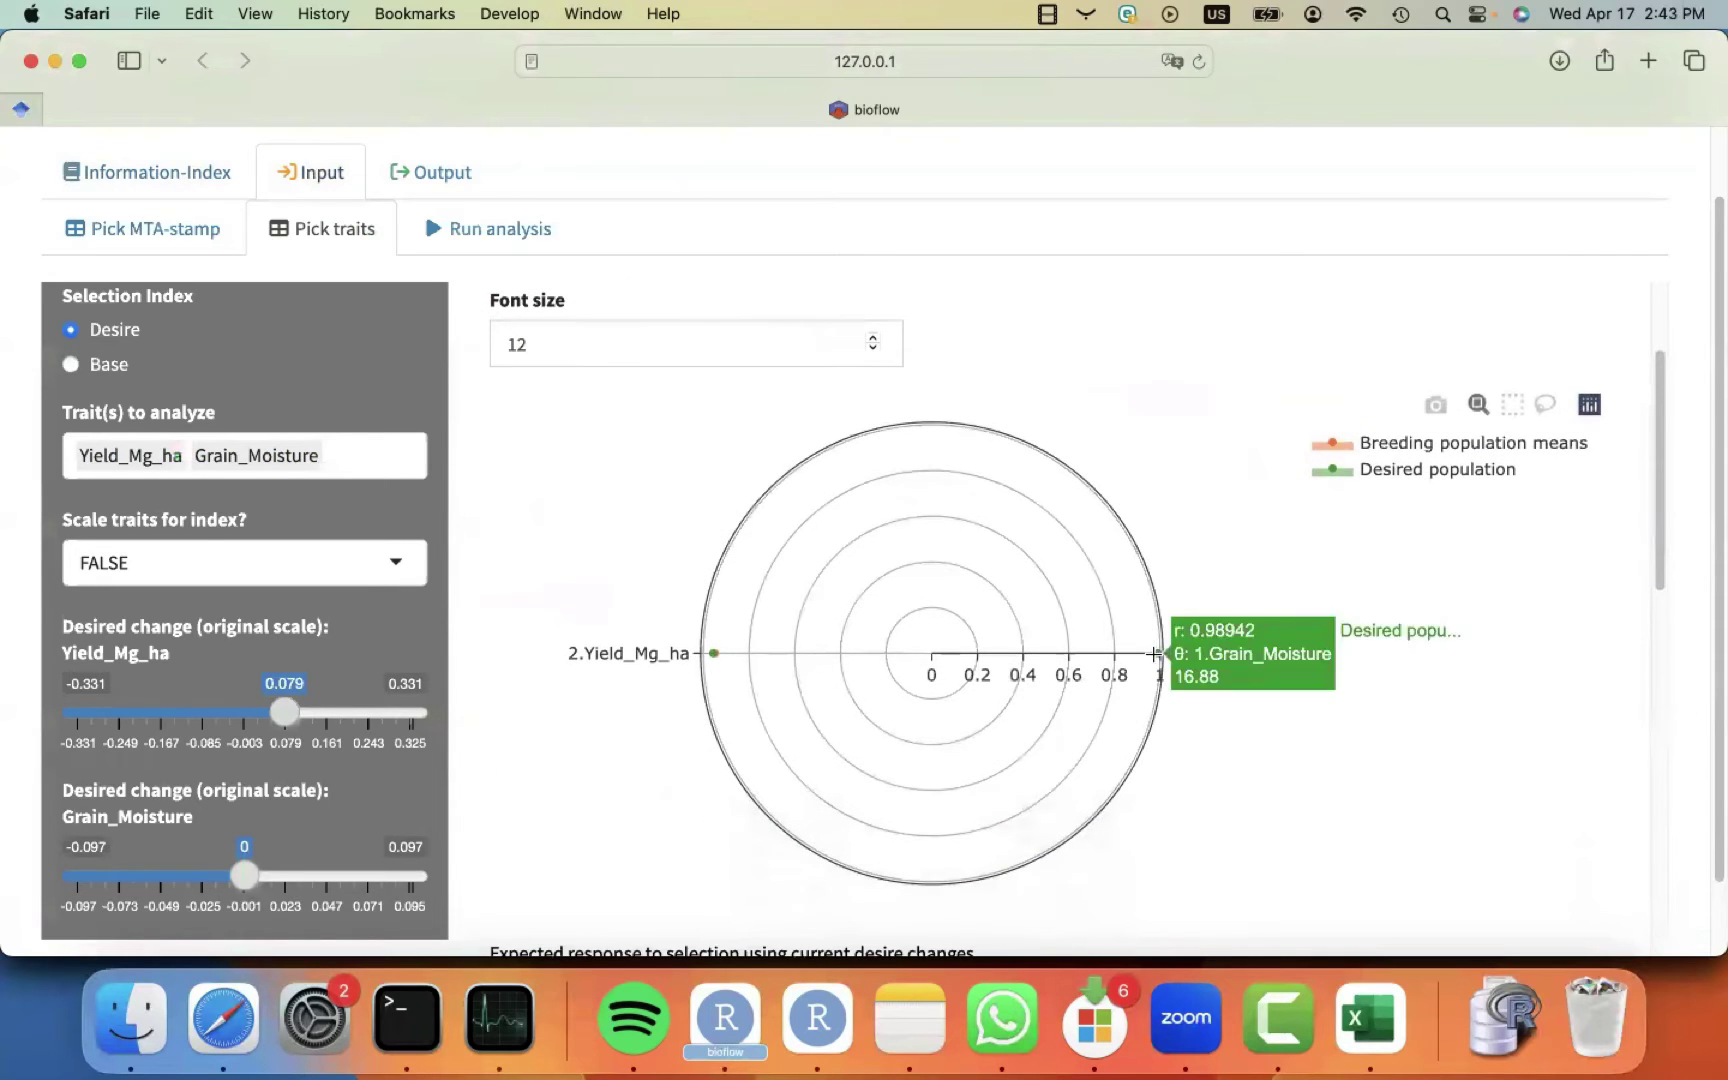
scroll(621, 849, down, 5)
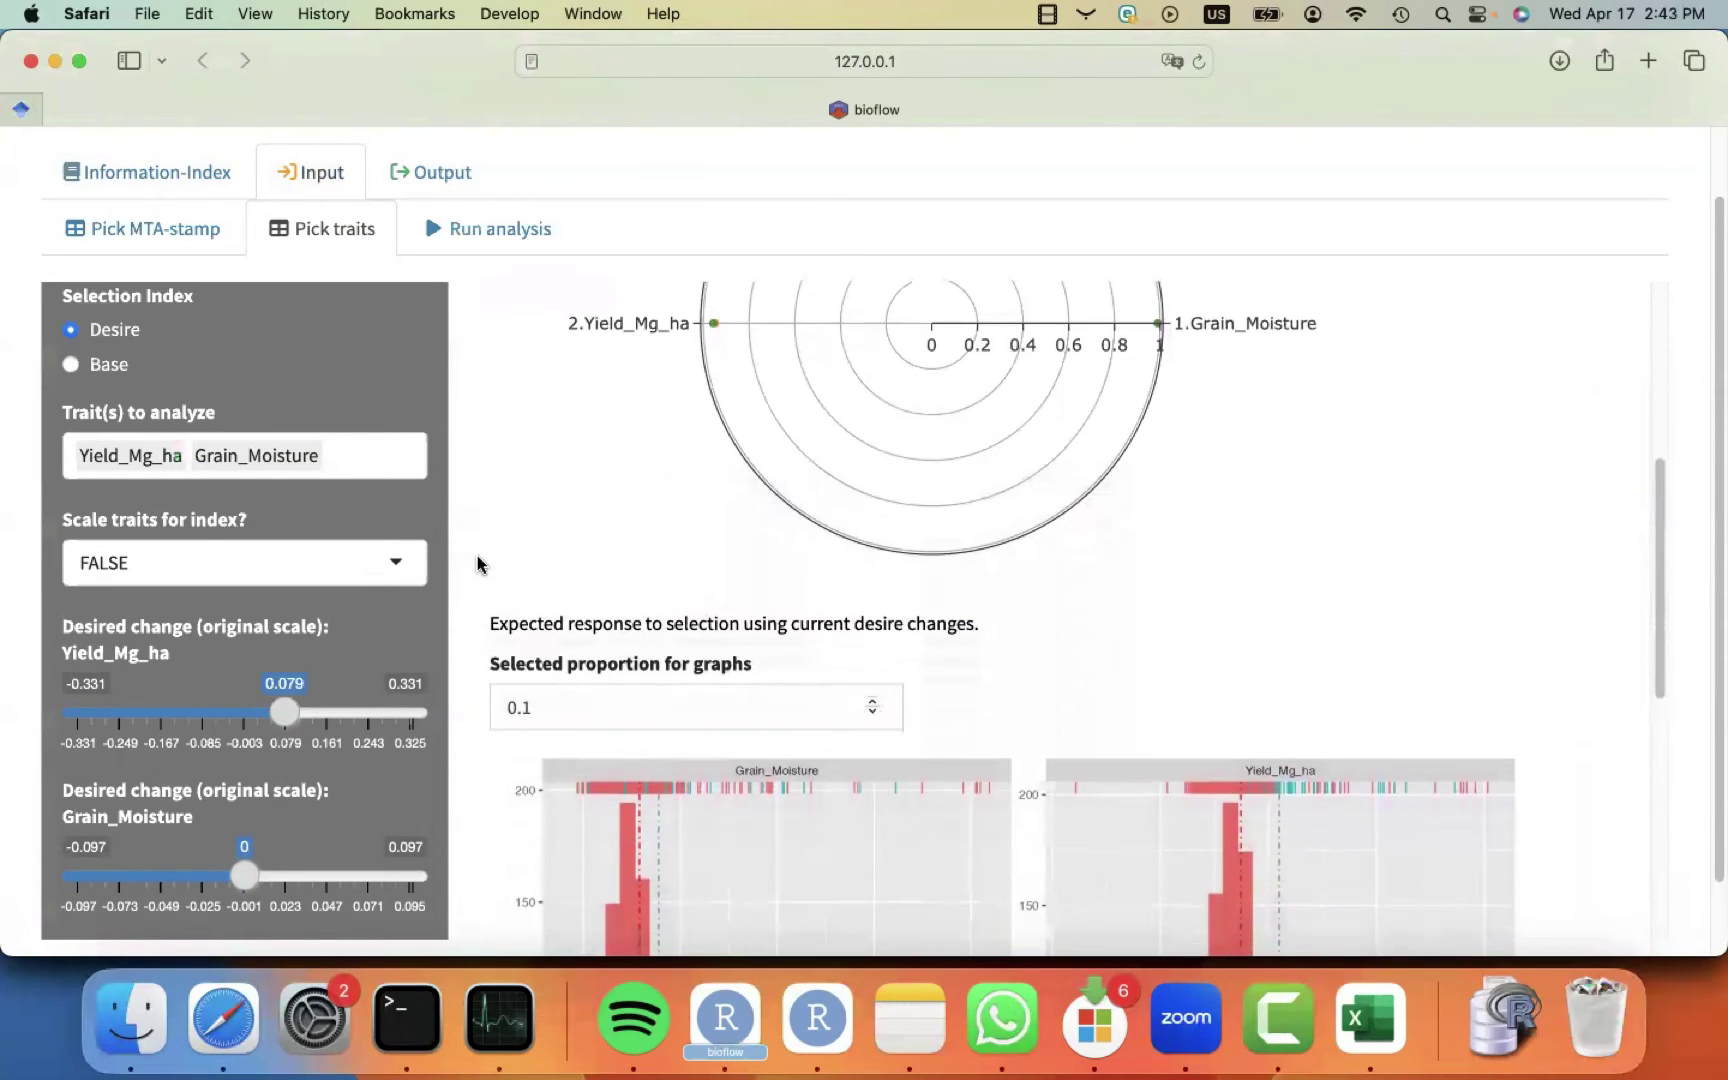
Set desired changes to 0.161 for Yield_Mg_ha and -0.049 for Grain_Moisture.
scroll(482, 624, down, 3)
scroll(482, 626, down, 1)
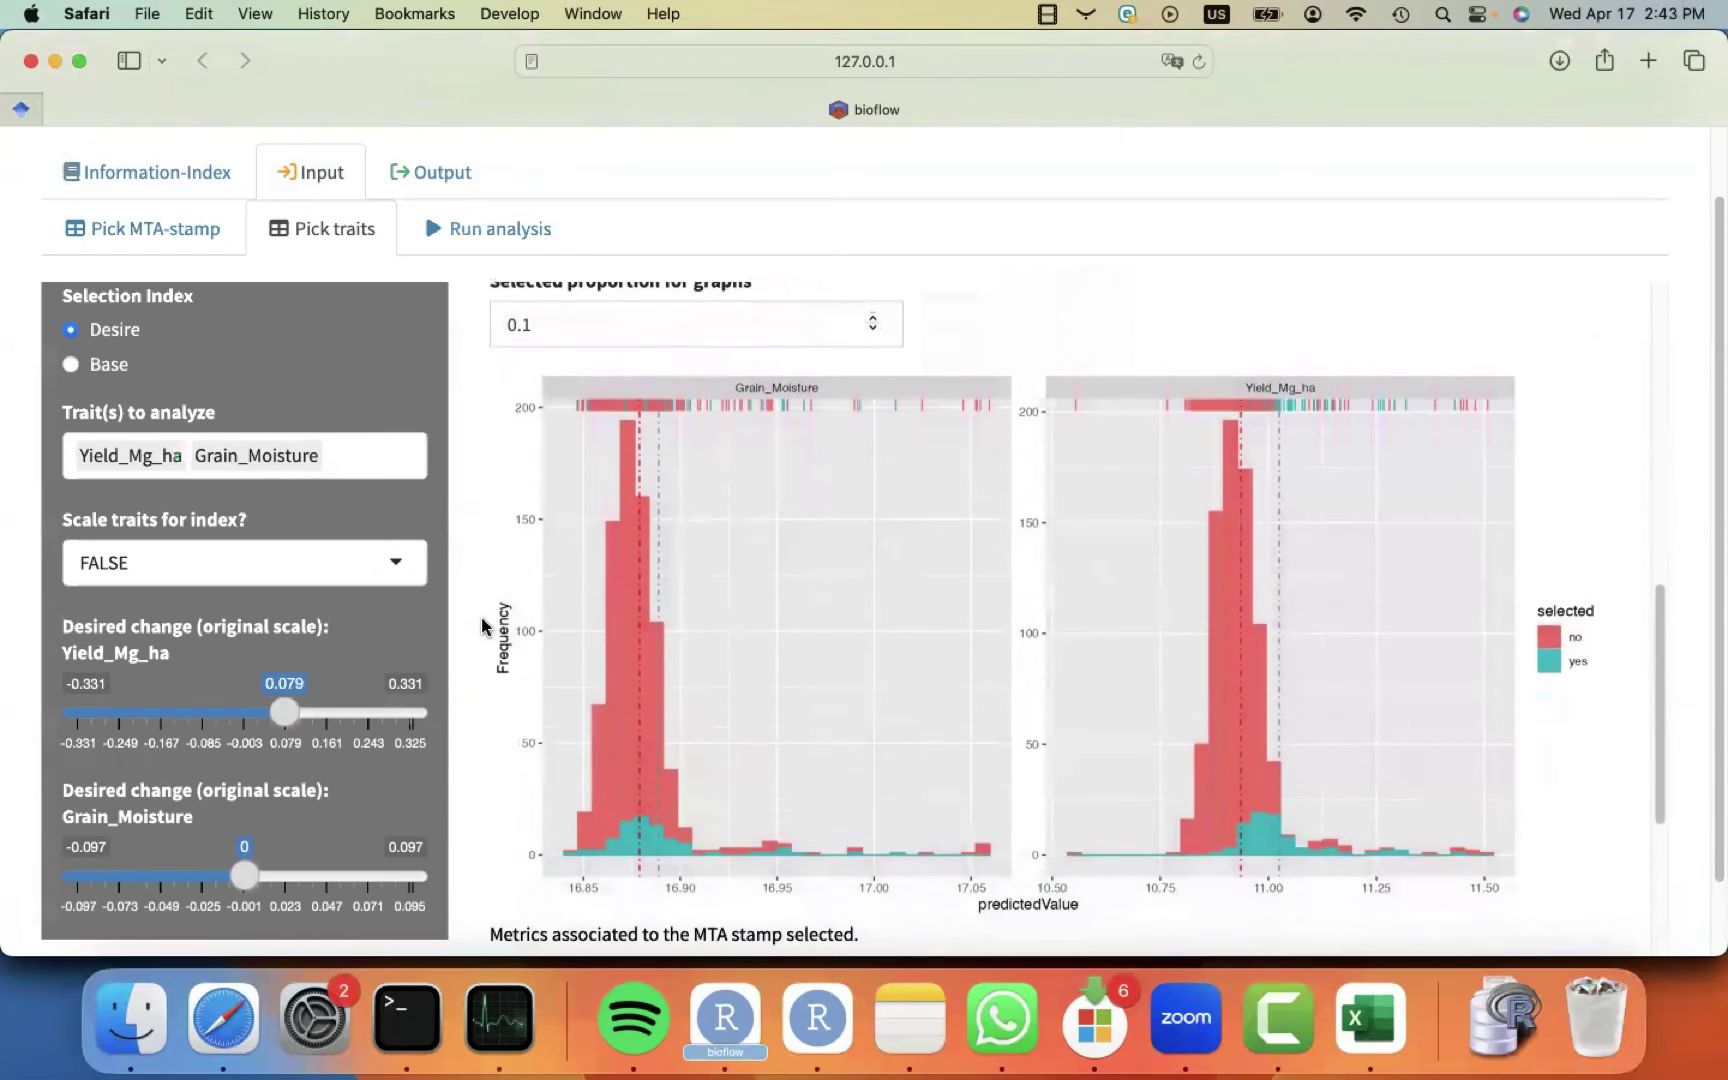
scroll(482, 626, down, 1)
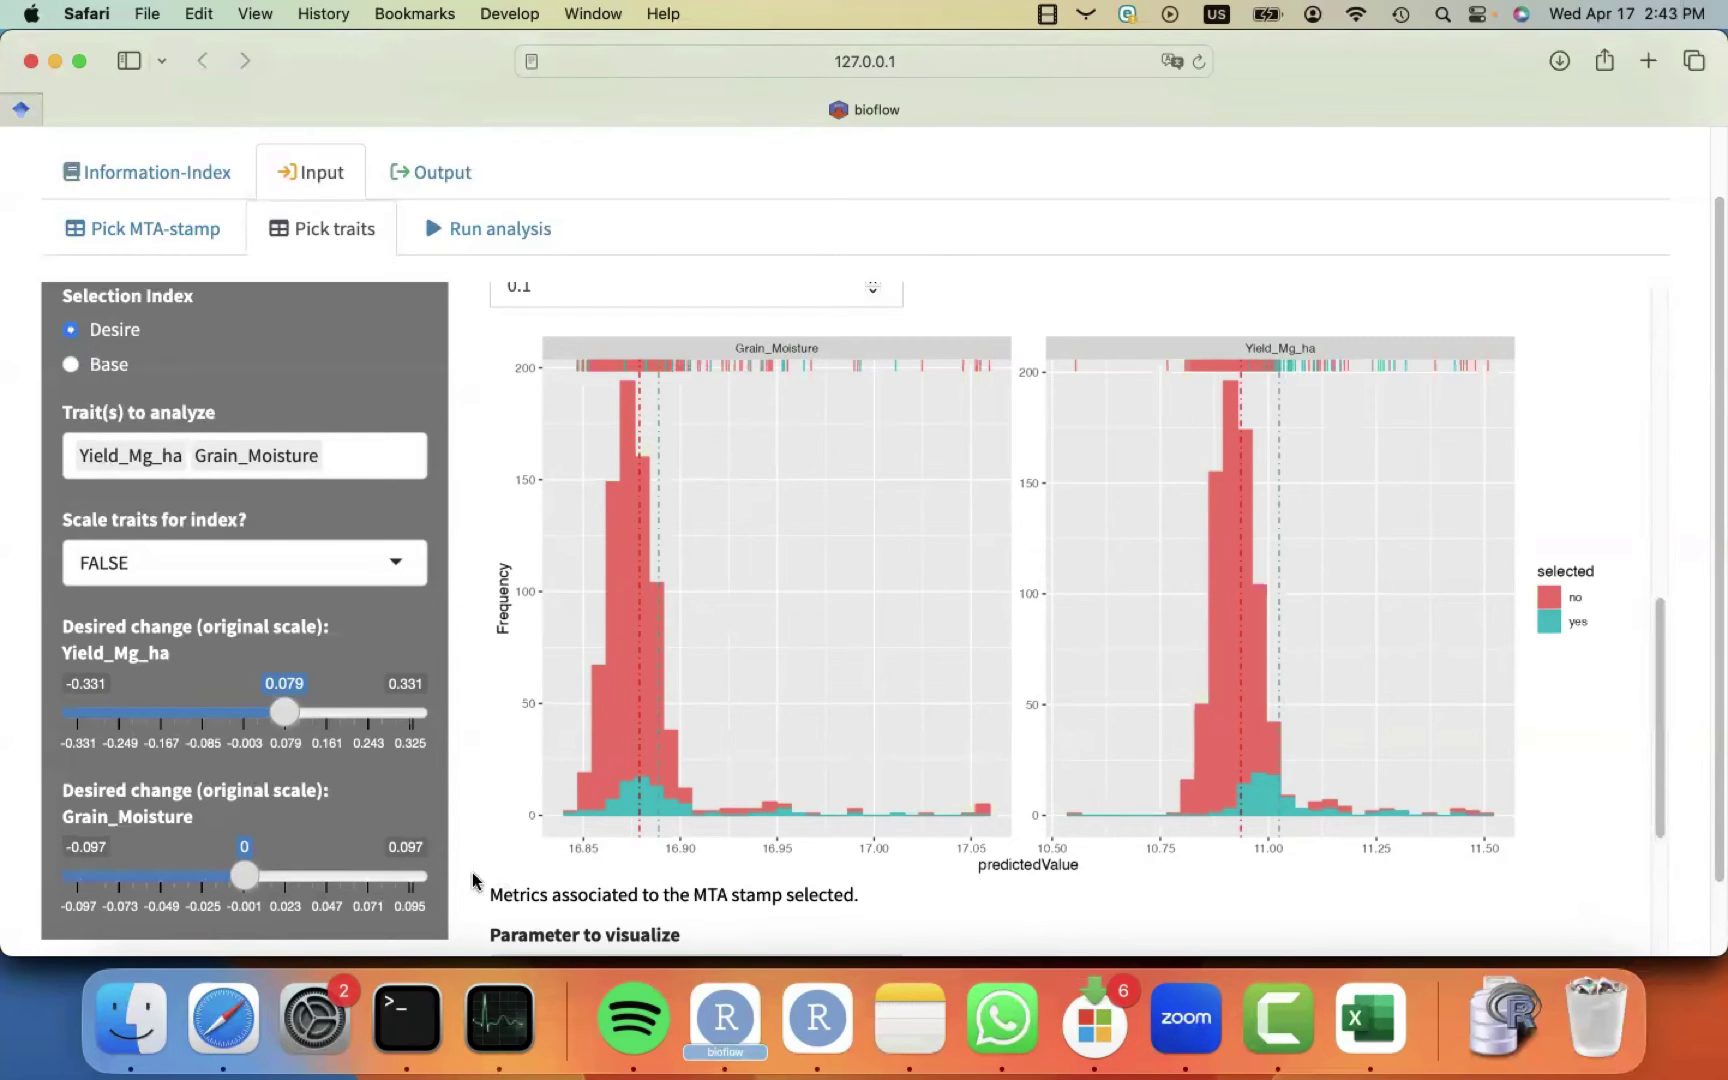
scroll(468, 862, down, 2)
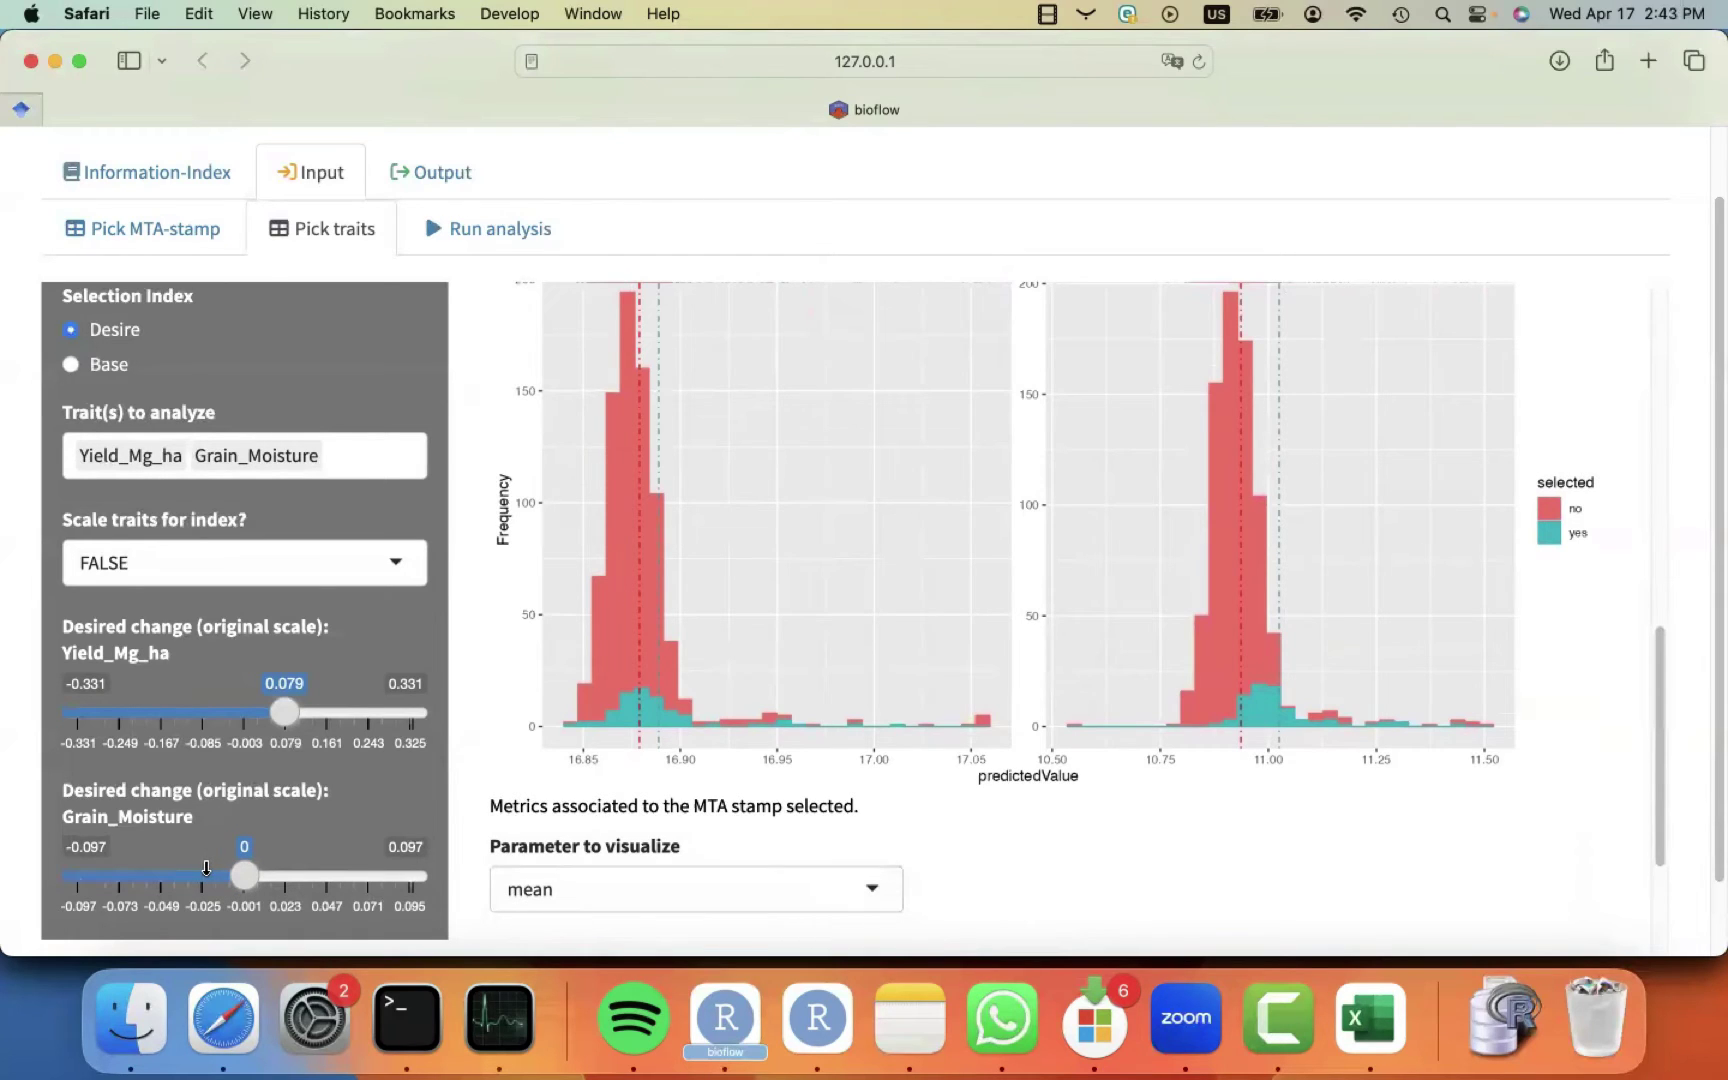
click(208, 865)
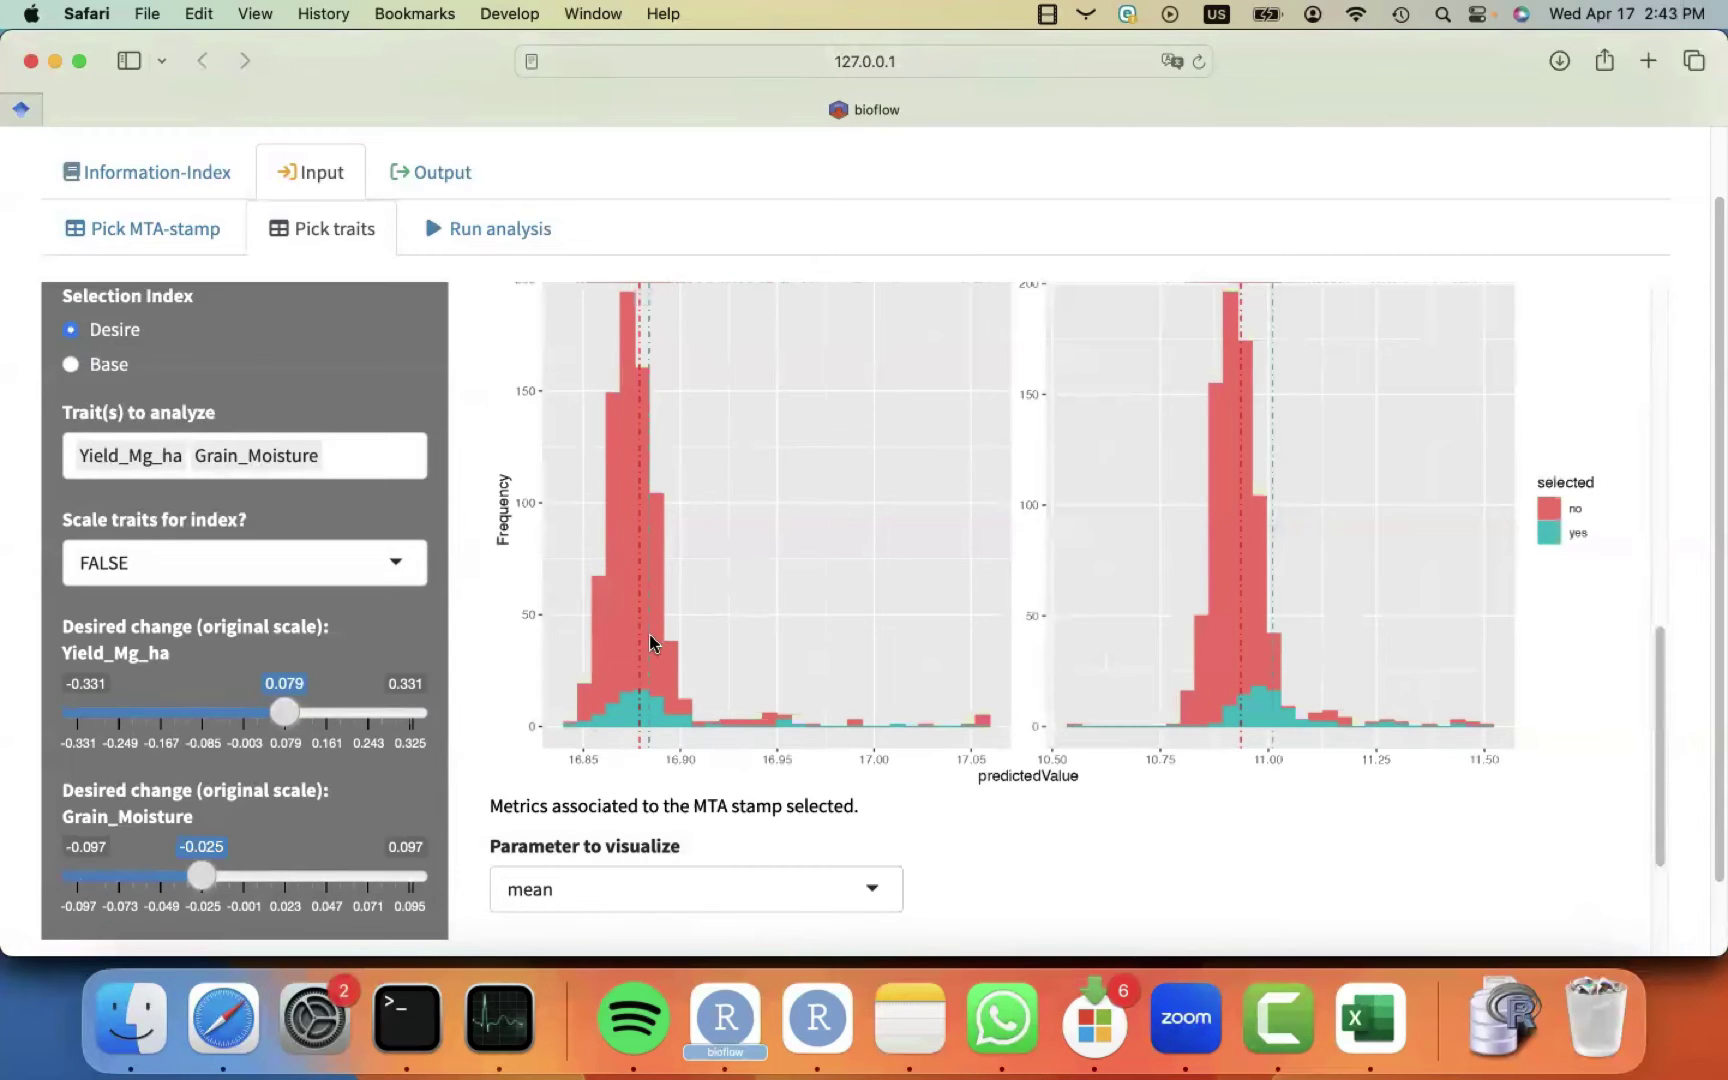
scroll(1053, 651, up, 3)
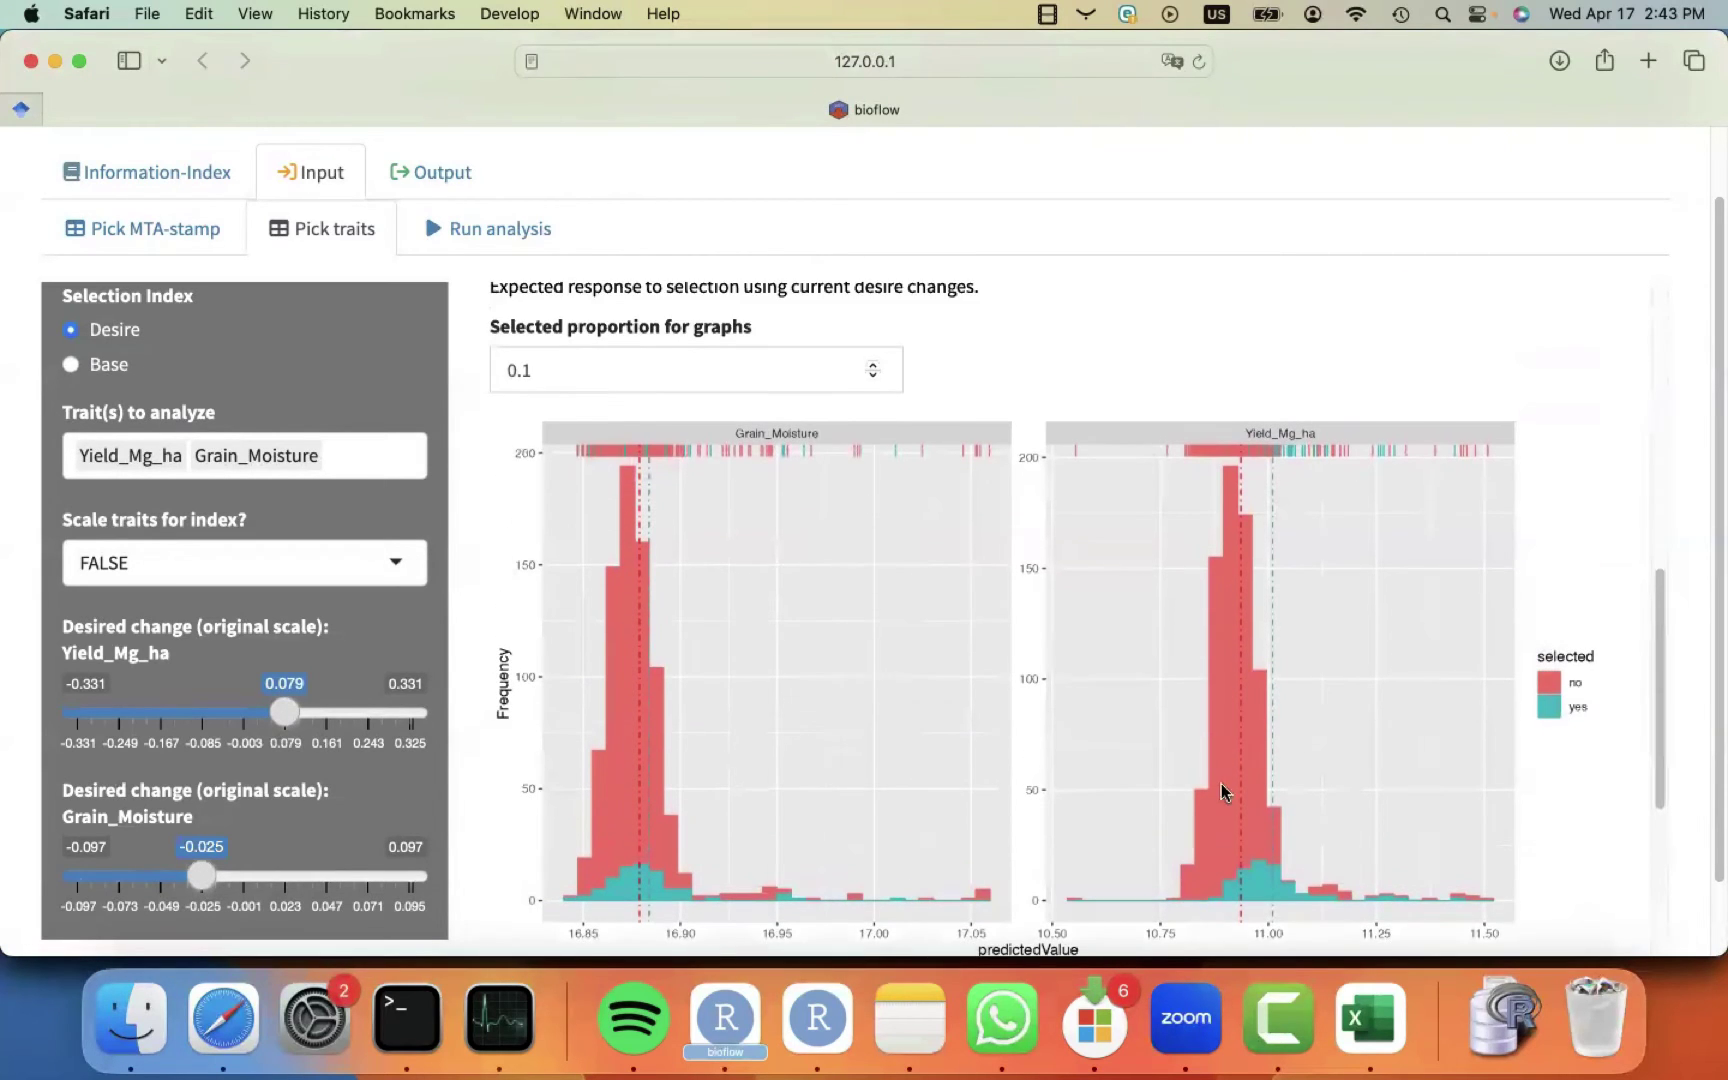
scroll(1220, 790, down, 2)
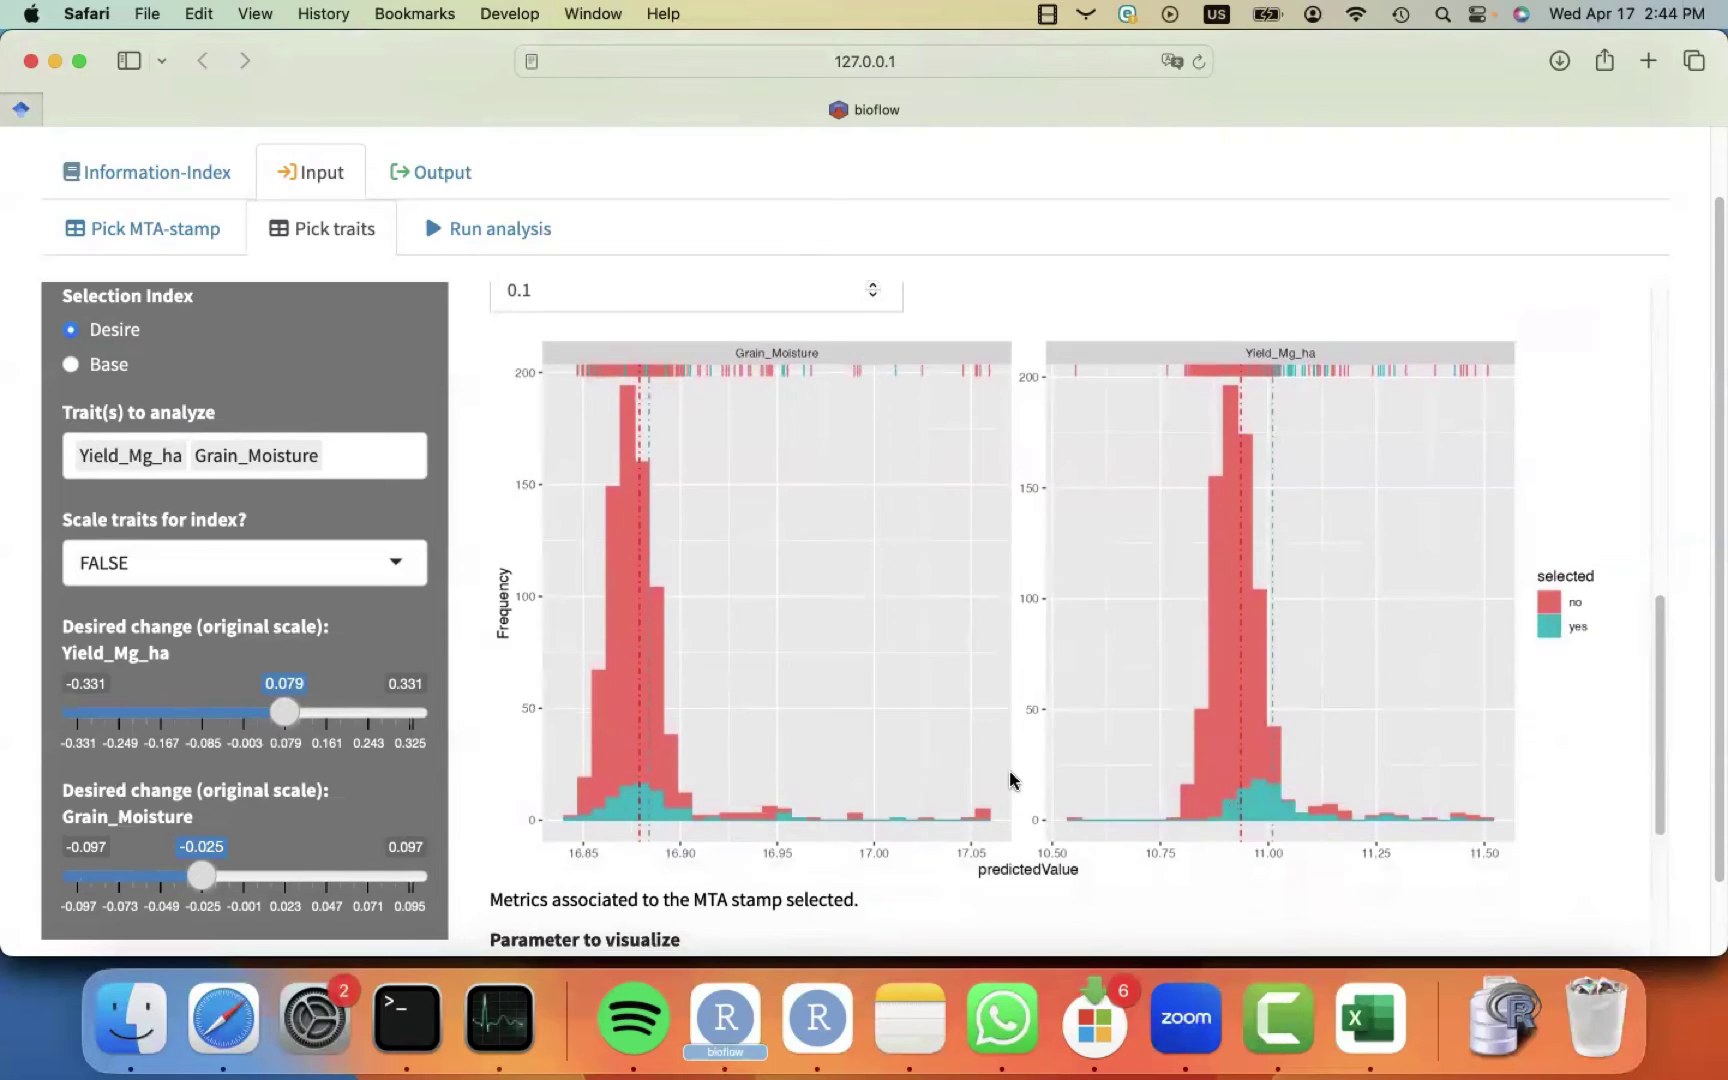
scroll(1010, 779, down, 2)
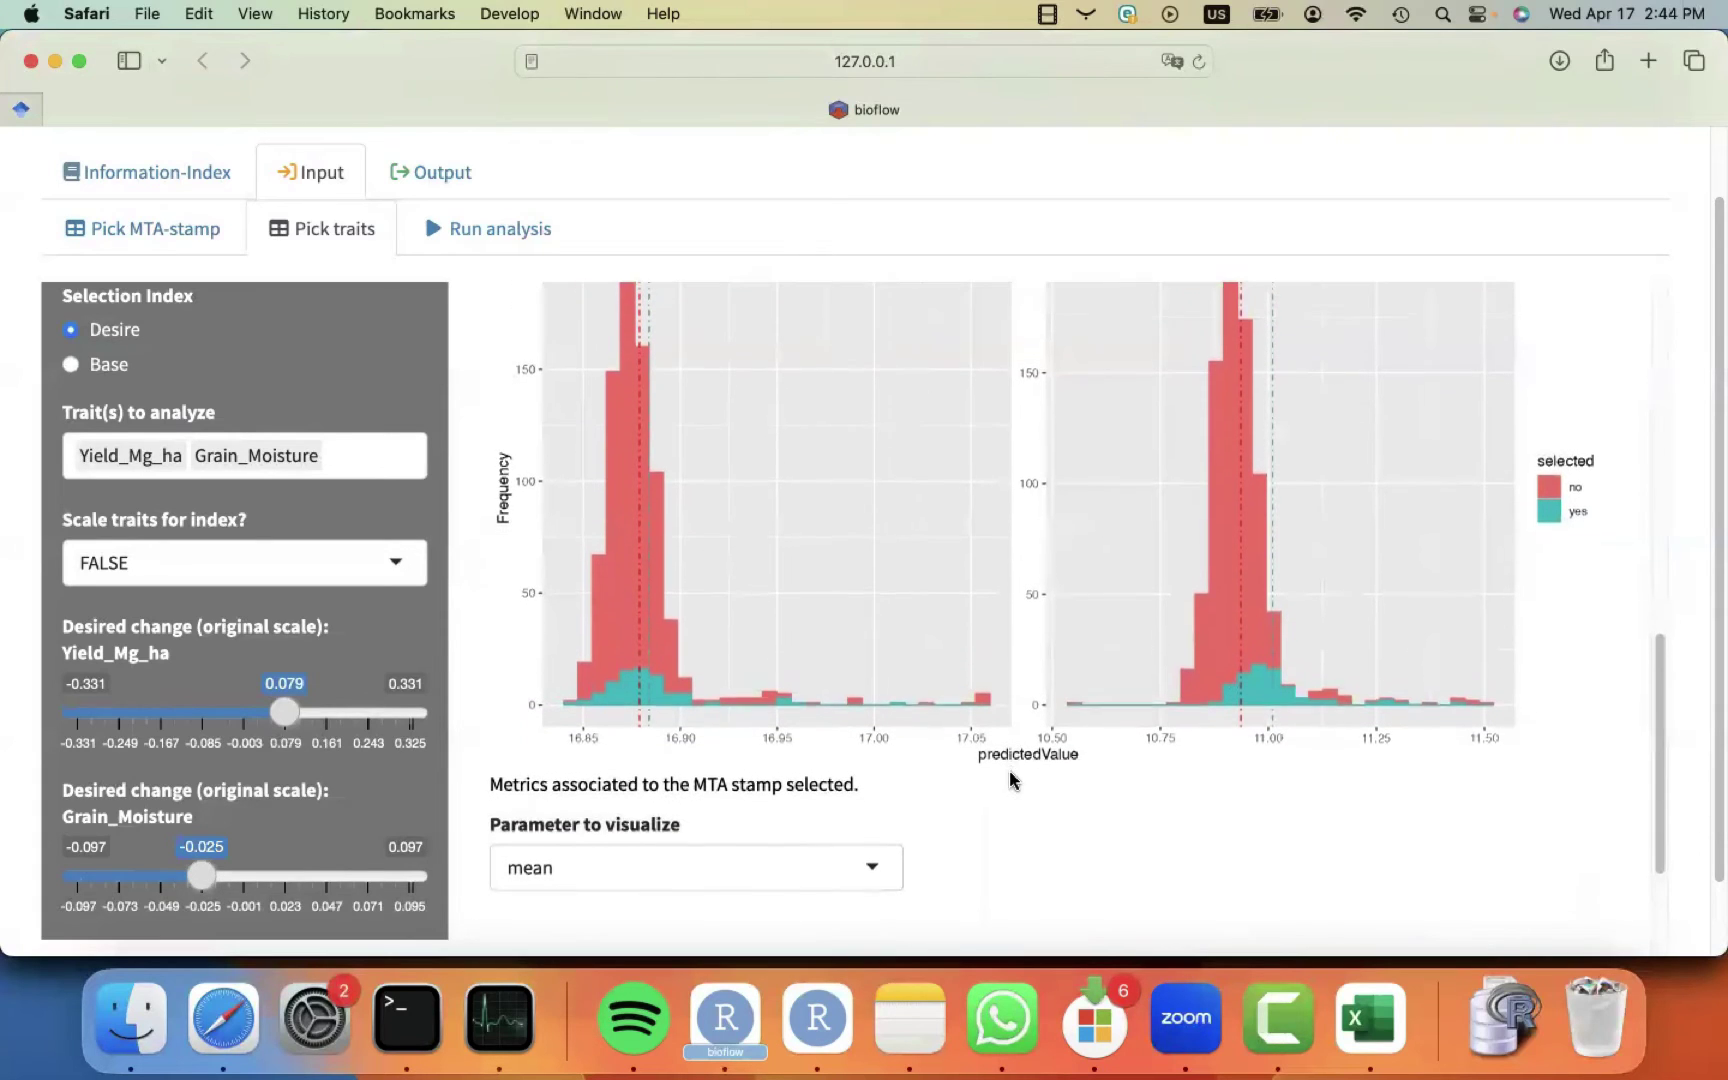
click(322, 717)
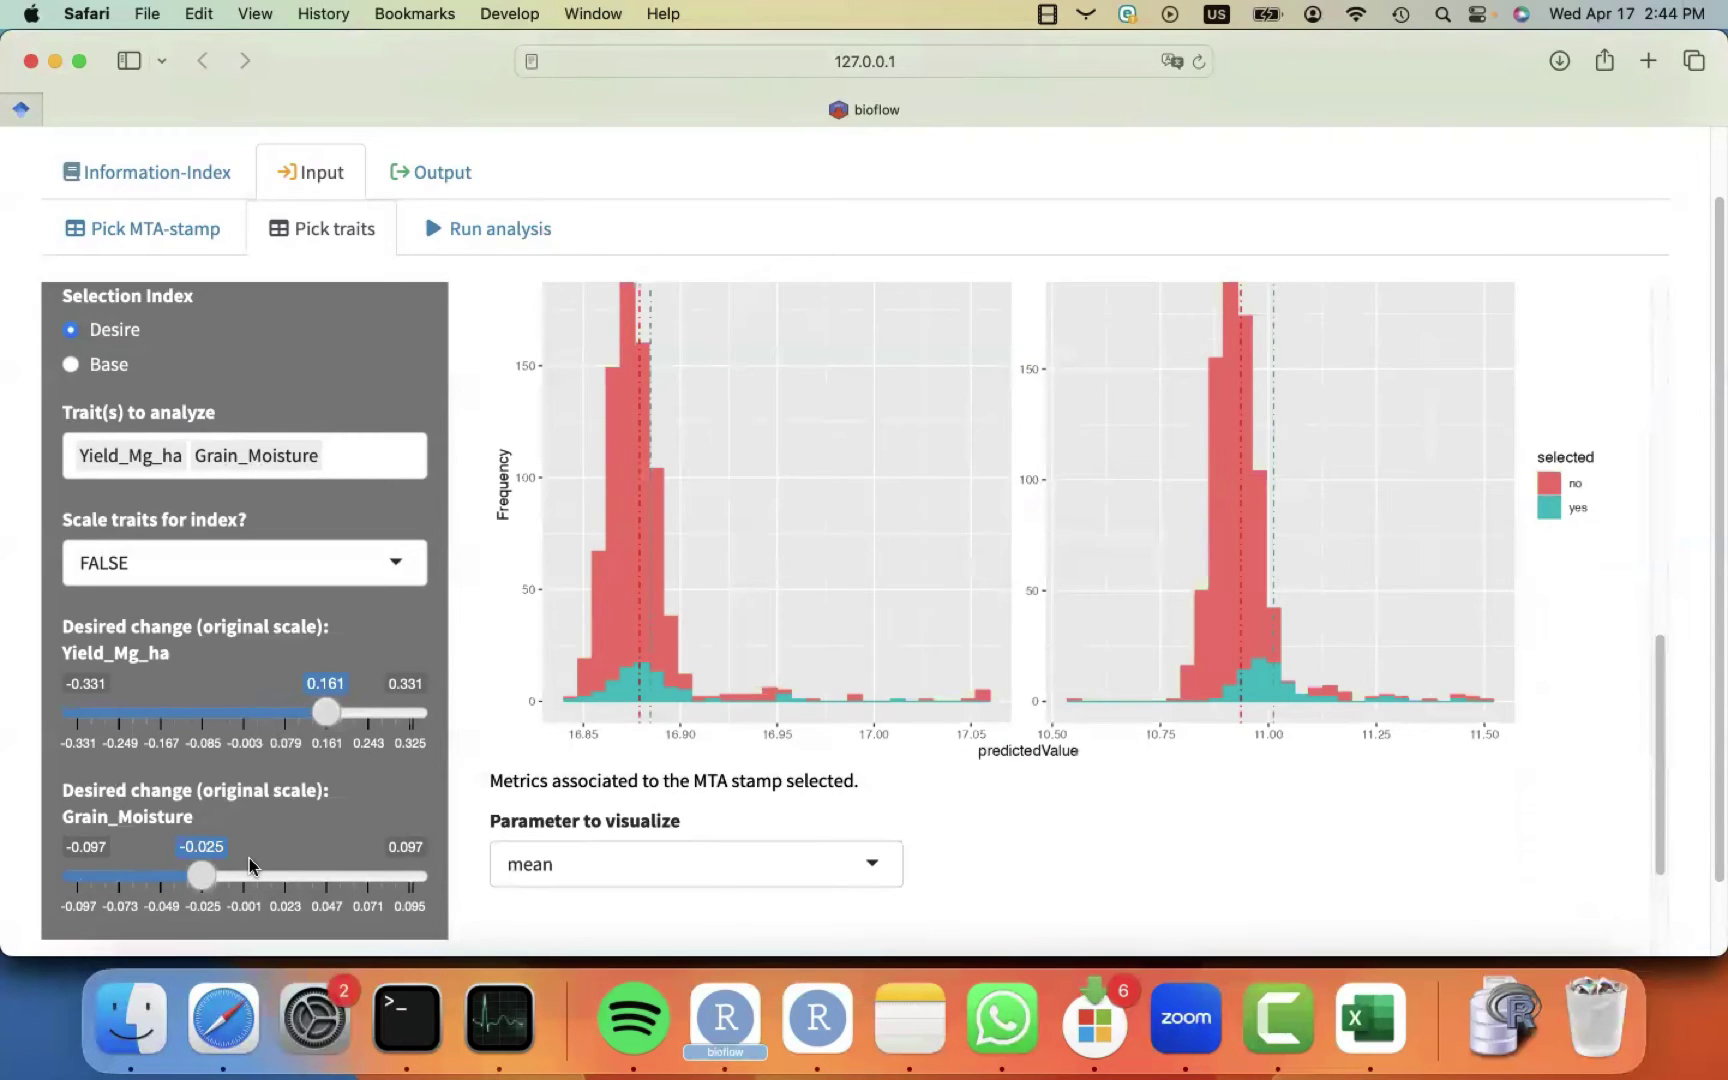
click(160, 872)
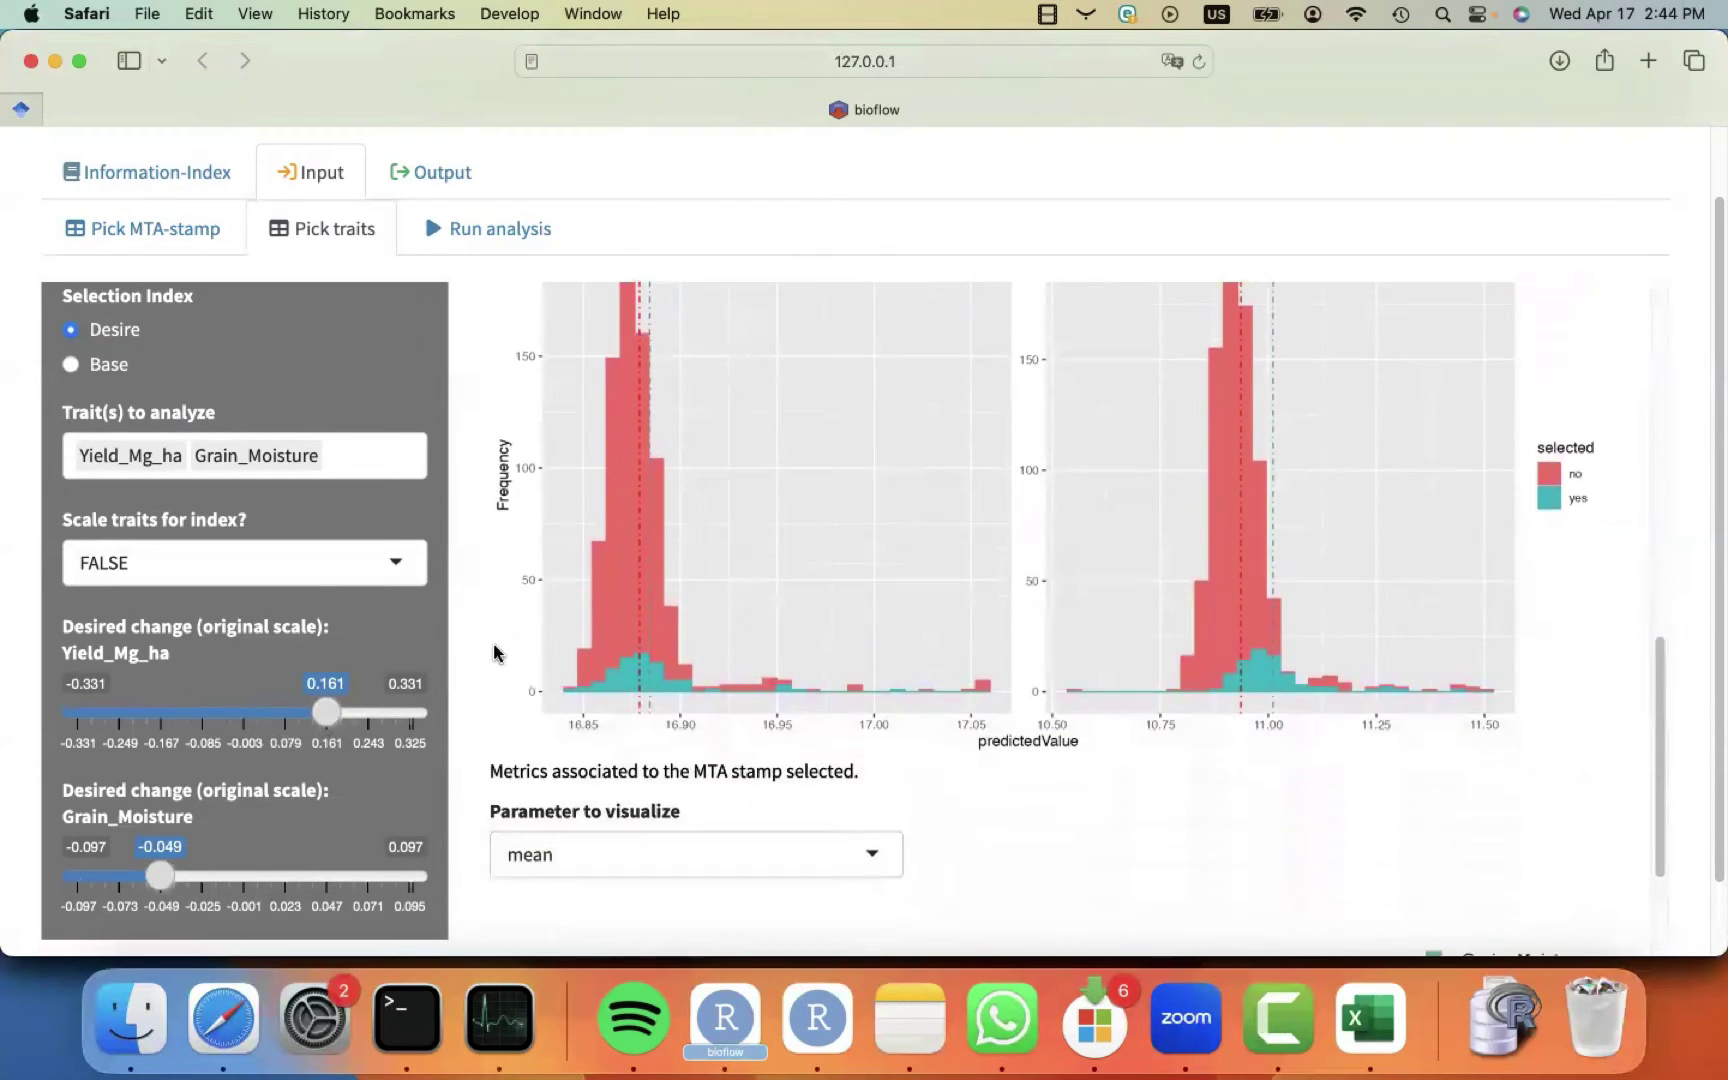
Plot r2 in the metrics chart and read about 0.06 for Grain_Moisture, 0.1 for Yield_Mg_ha.
scroll(494, 653, down, 10)
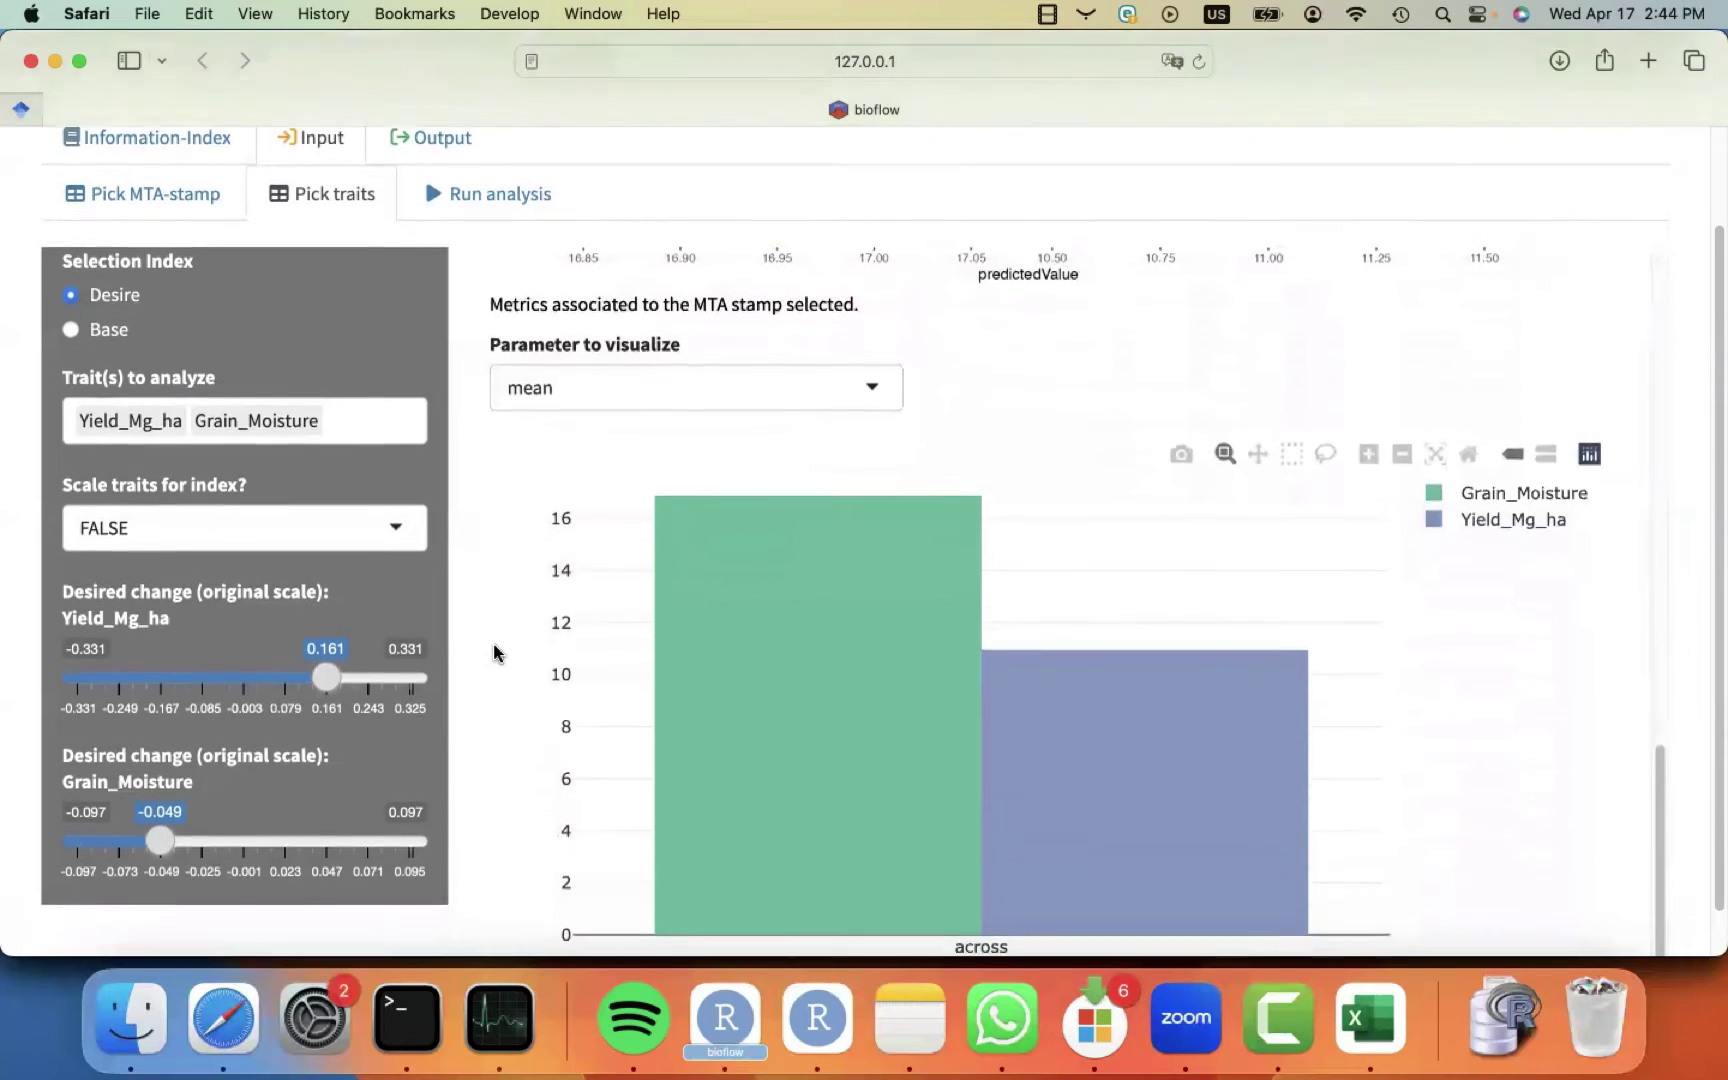
click(822, 372)
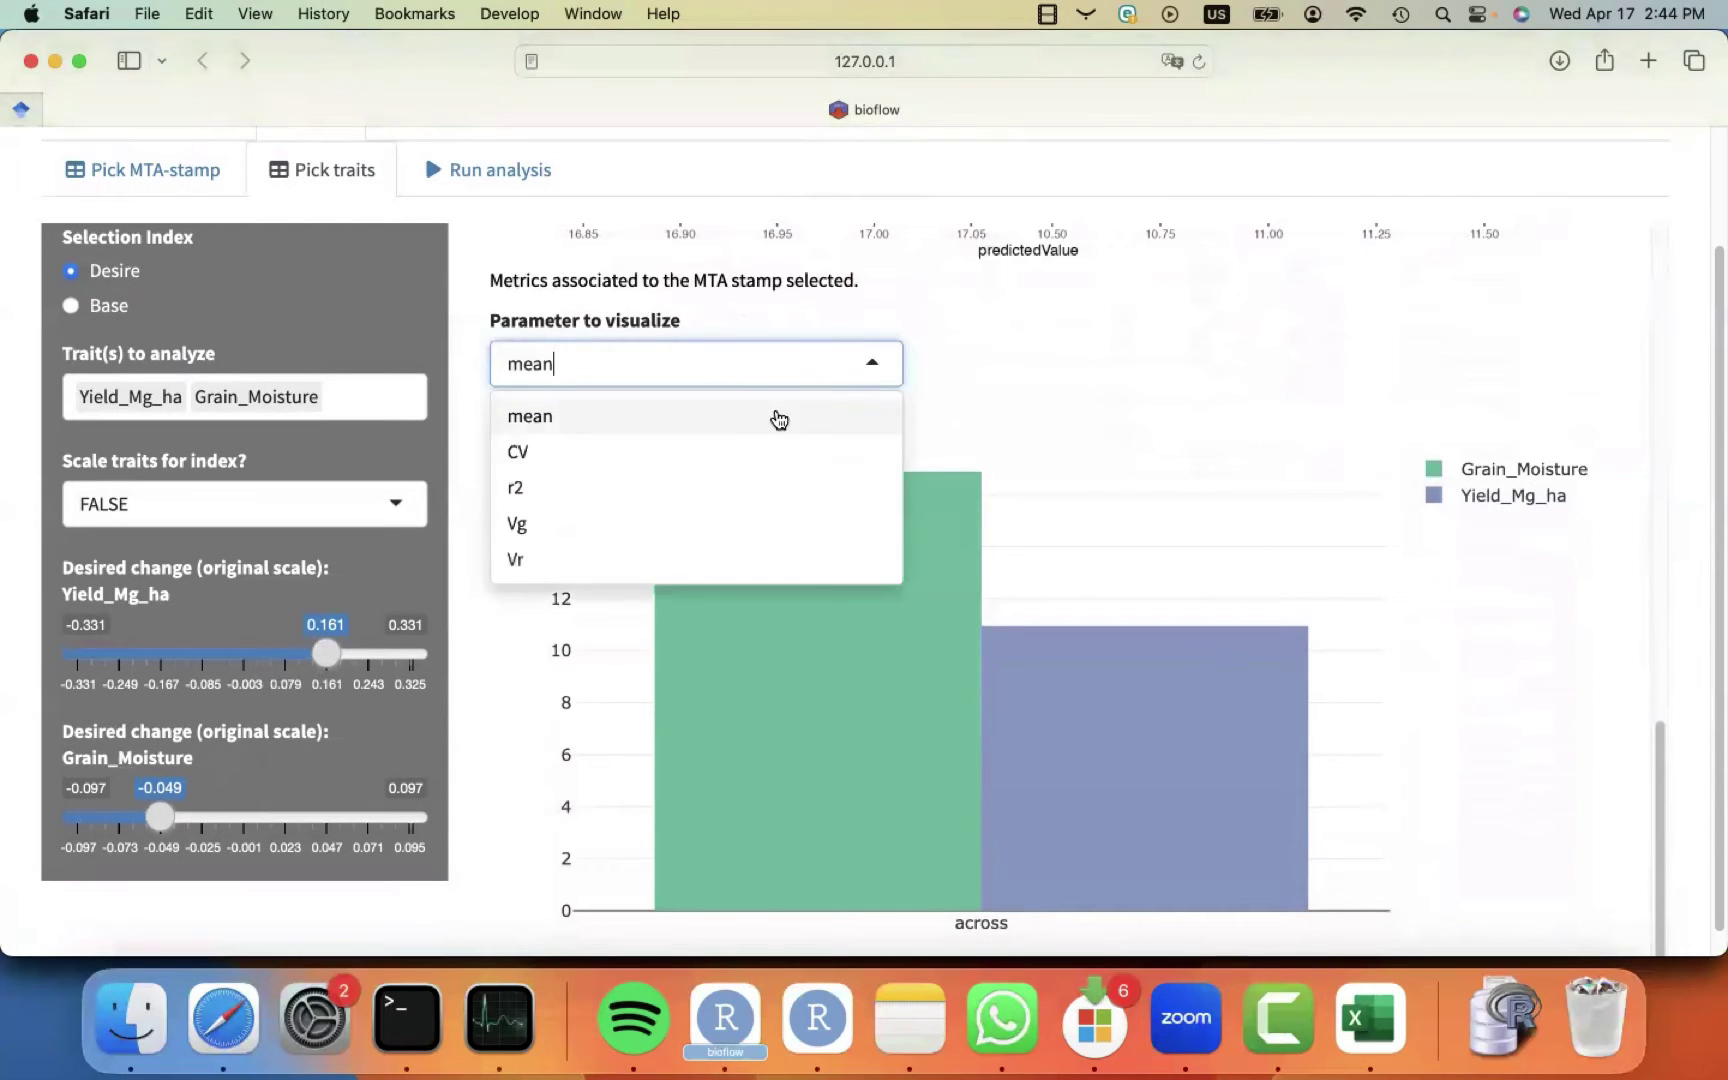
click(688, 490)
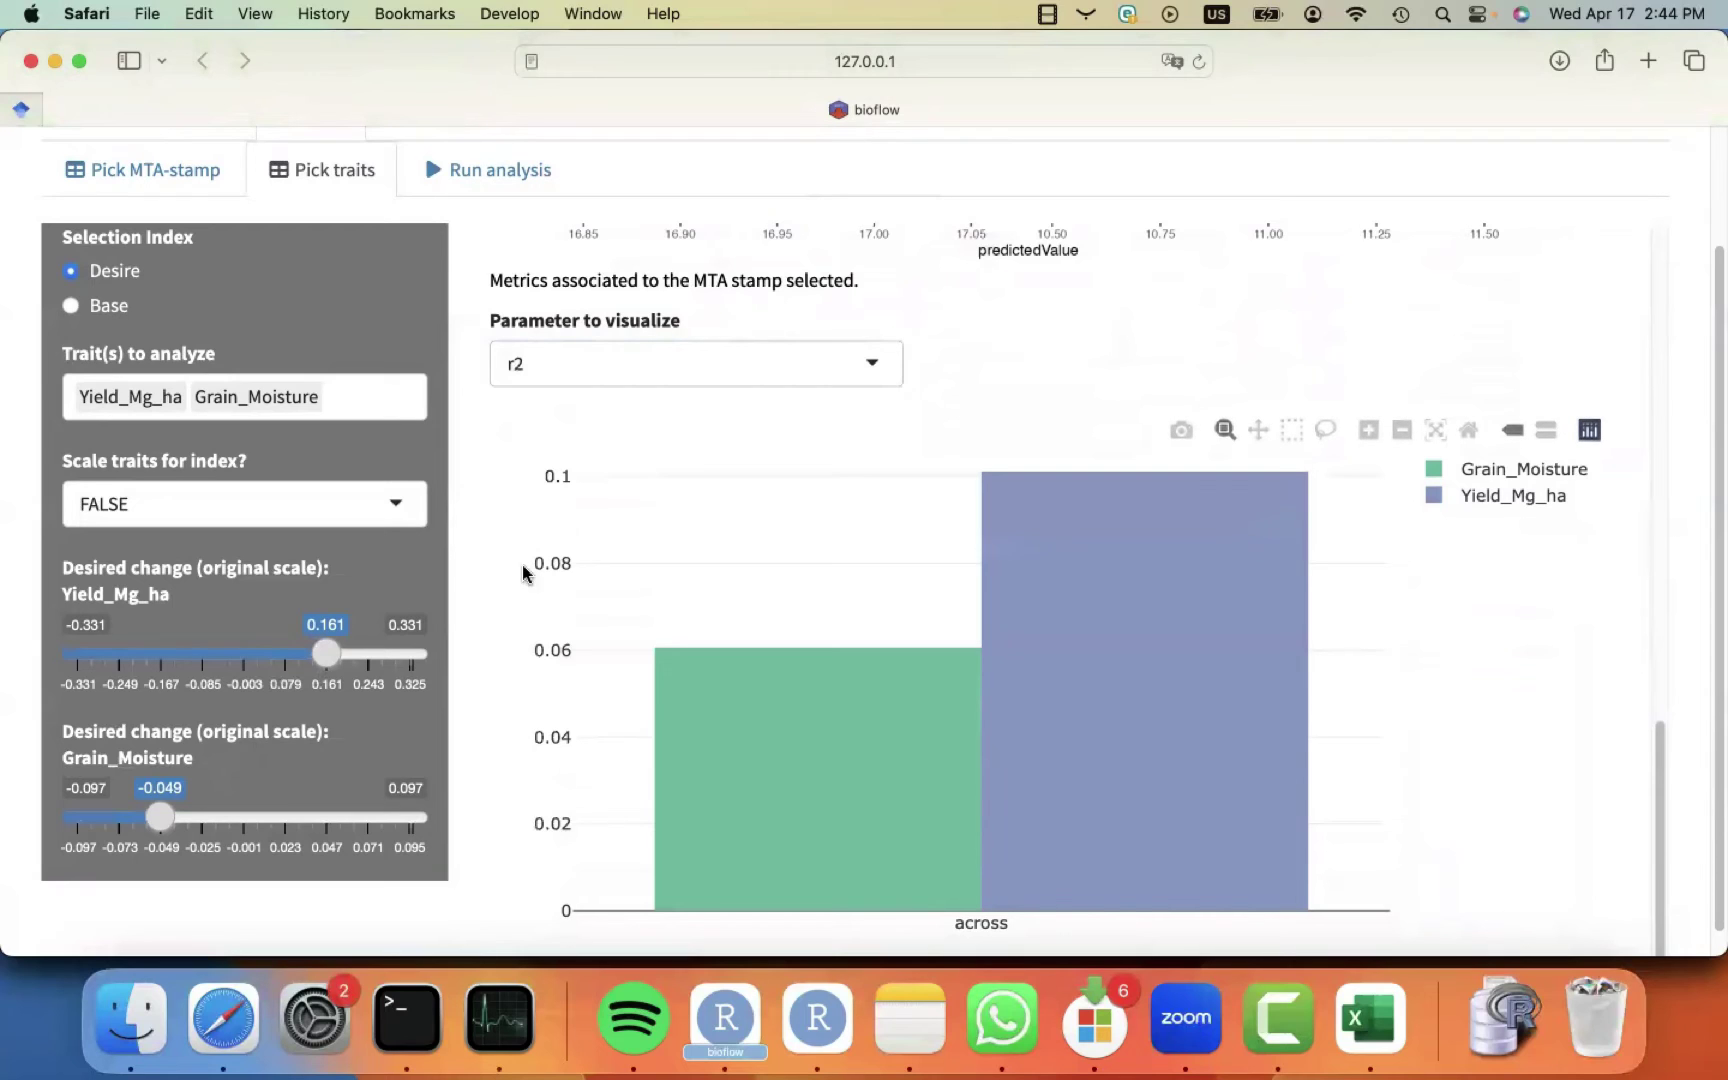
mouse_move(695, 688)
mouse_move(1043, 635)
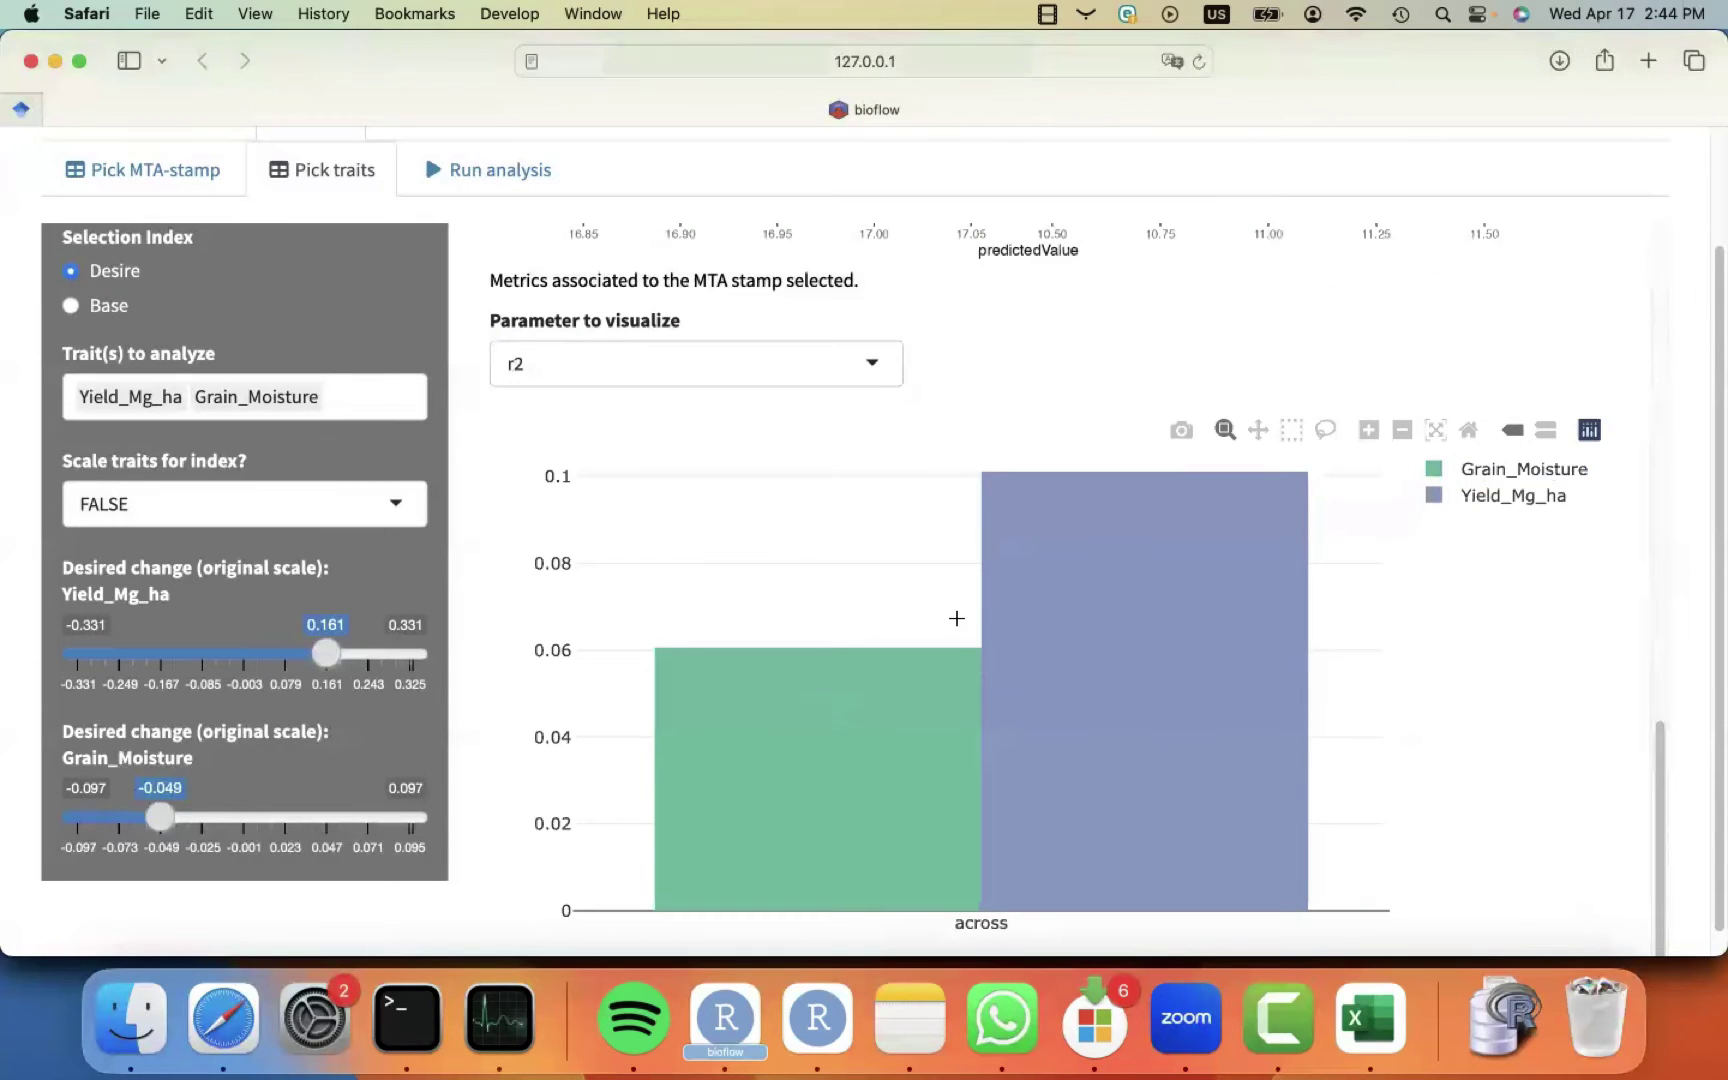
mouse_move(941, 713)
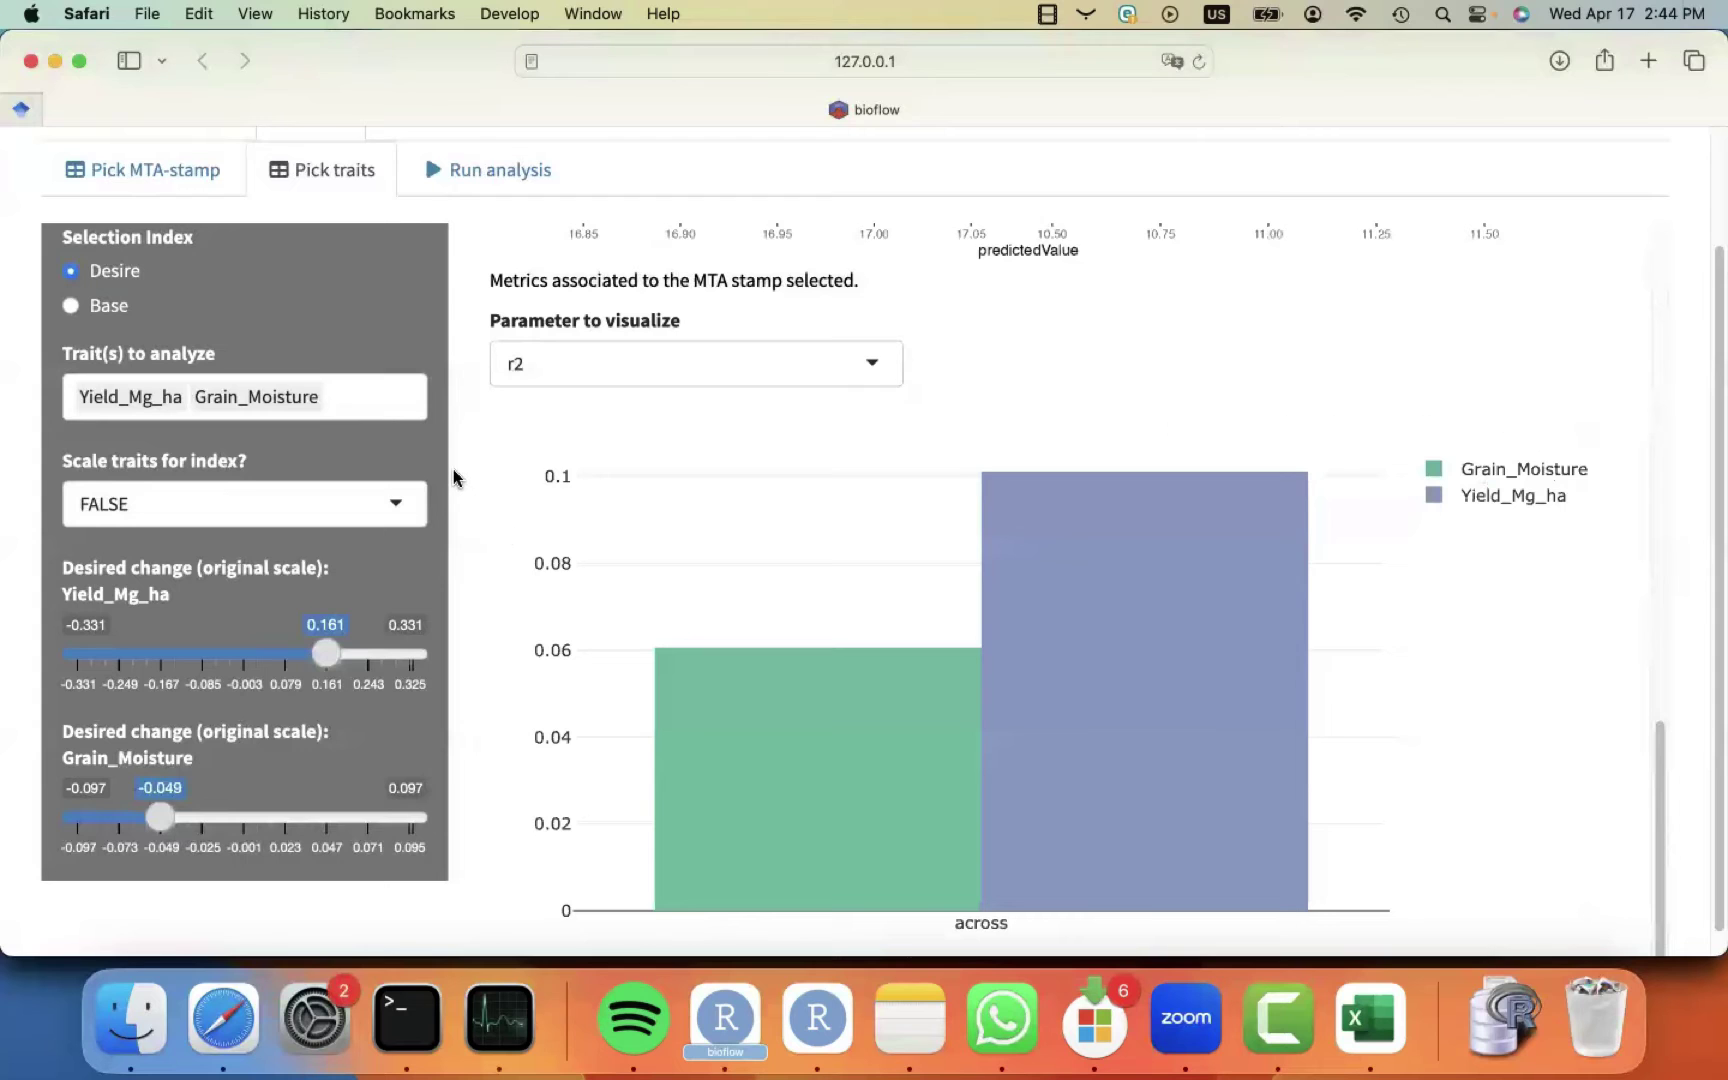
Keep trait scaling set to FALSE for the Desire index.
scroll(454, 468, up, 2)
scroll(454, 468, up, 10)
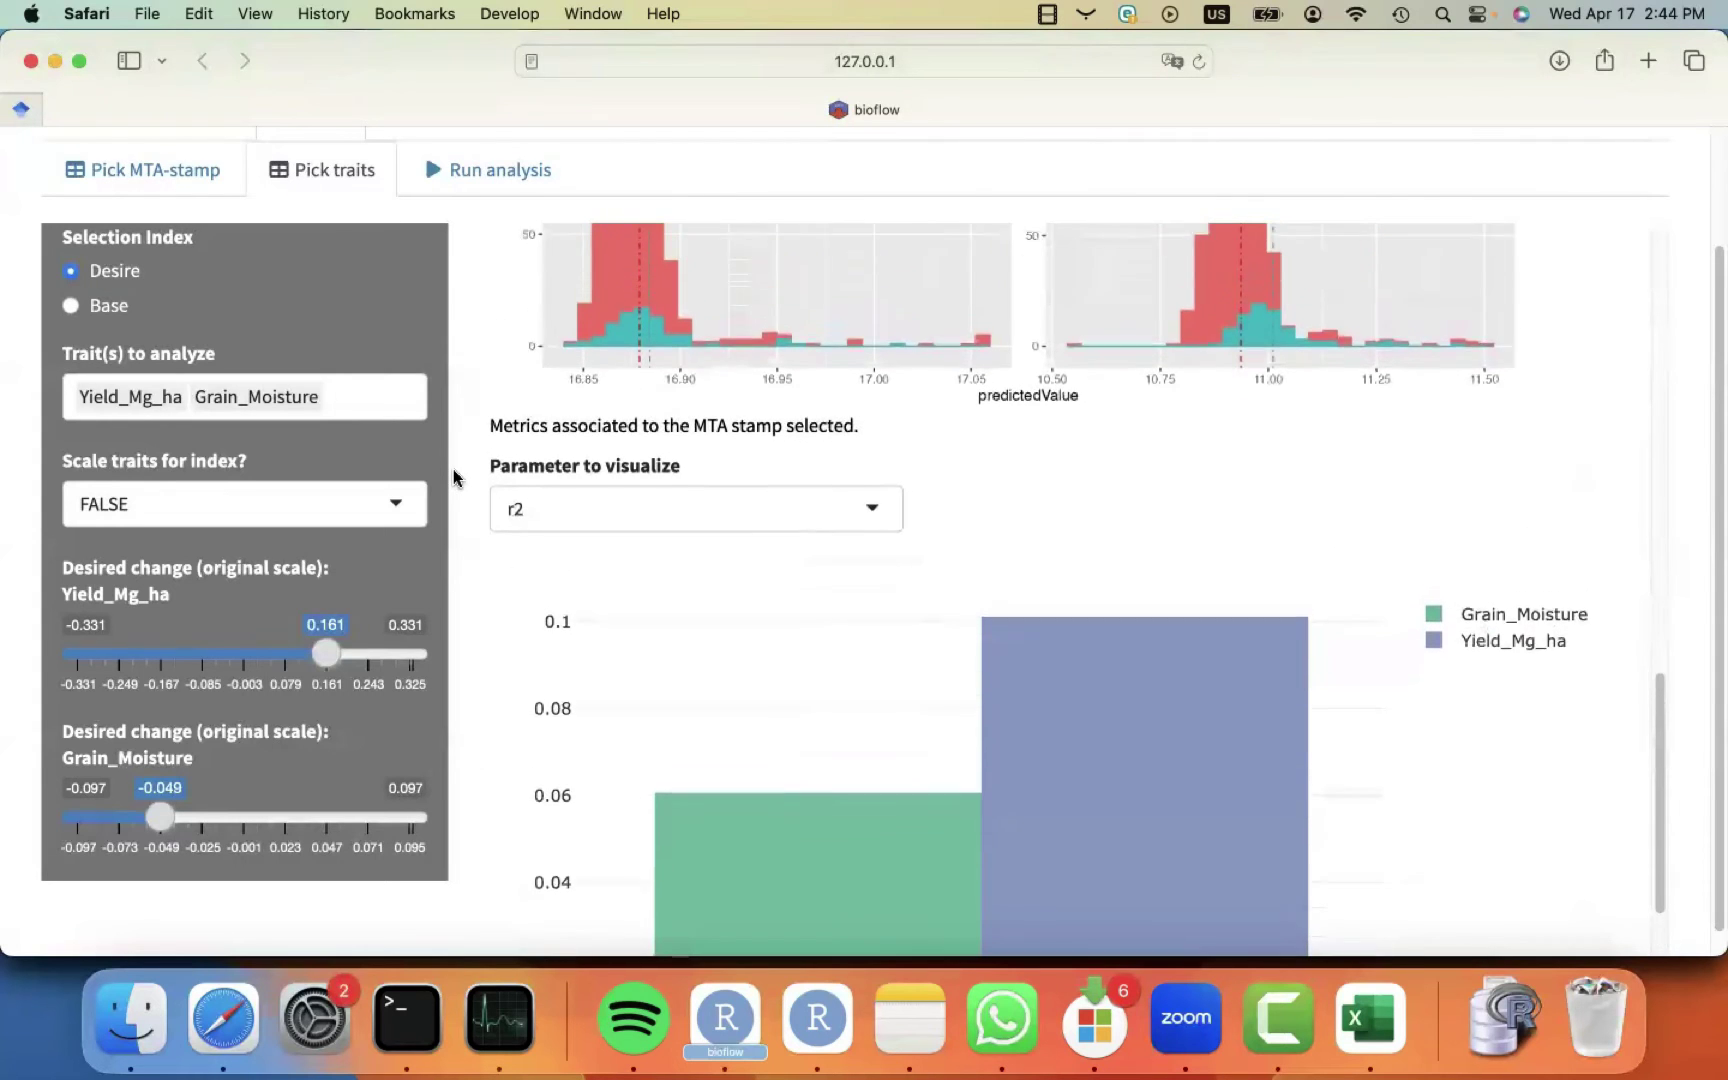
scroll(454, 468, up, 8)
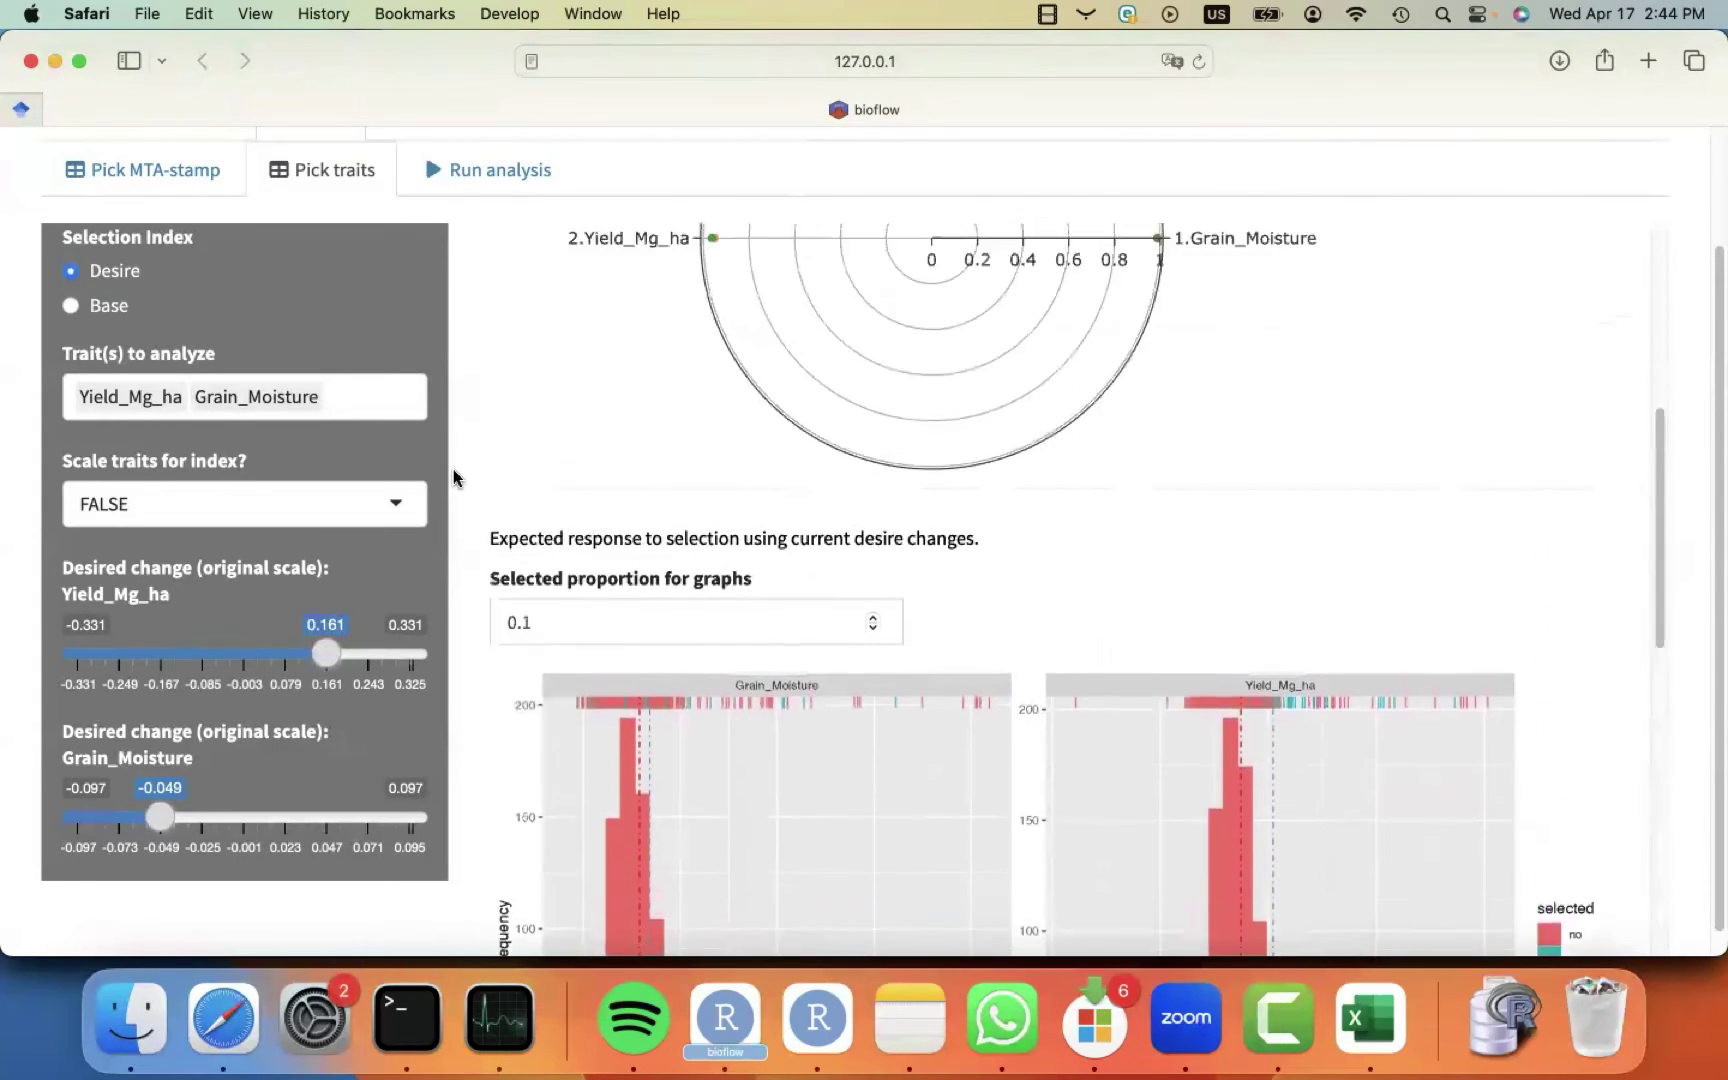
scroll(454, 476, up, 4)
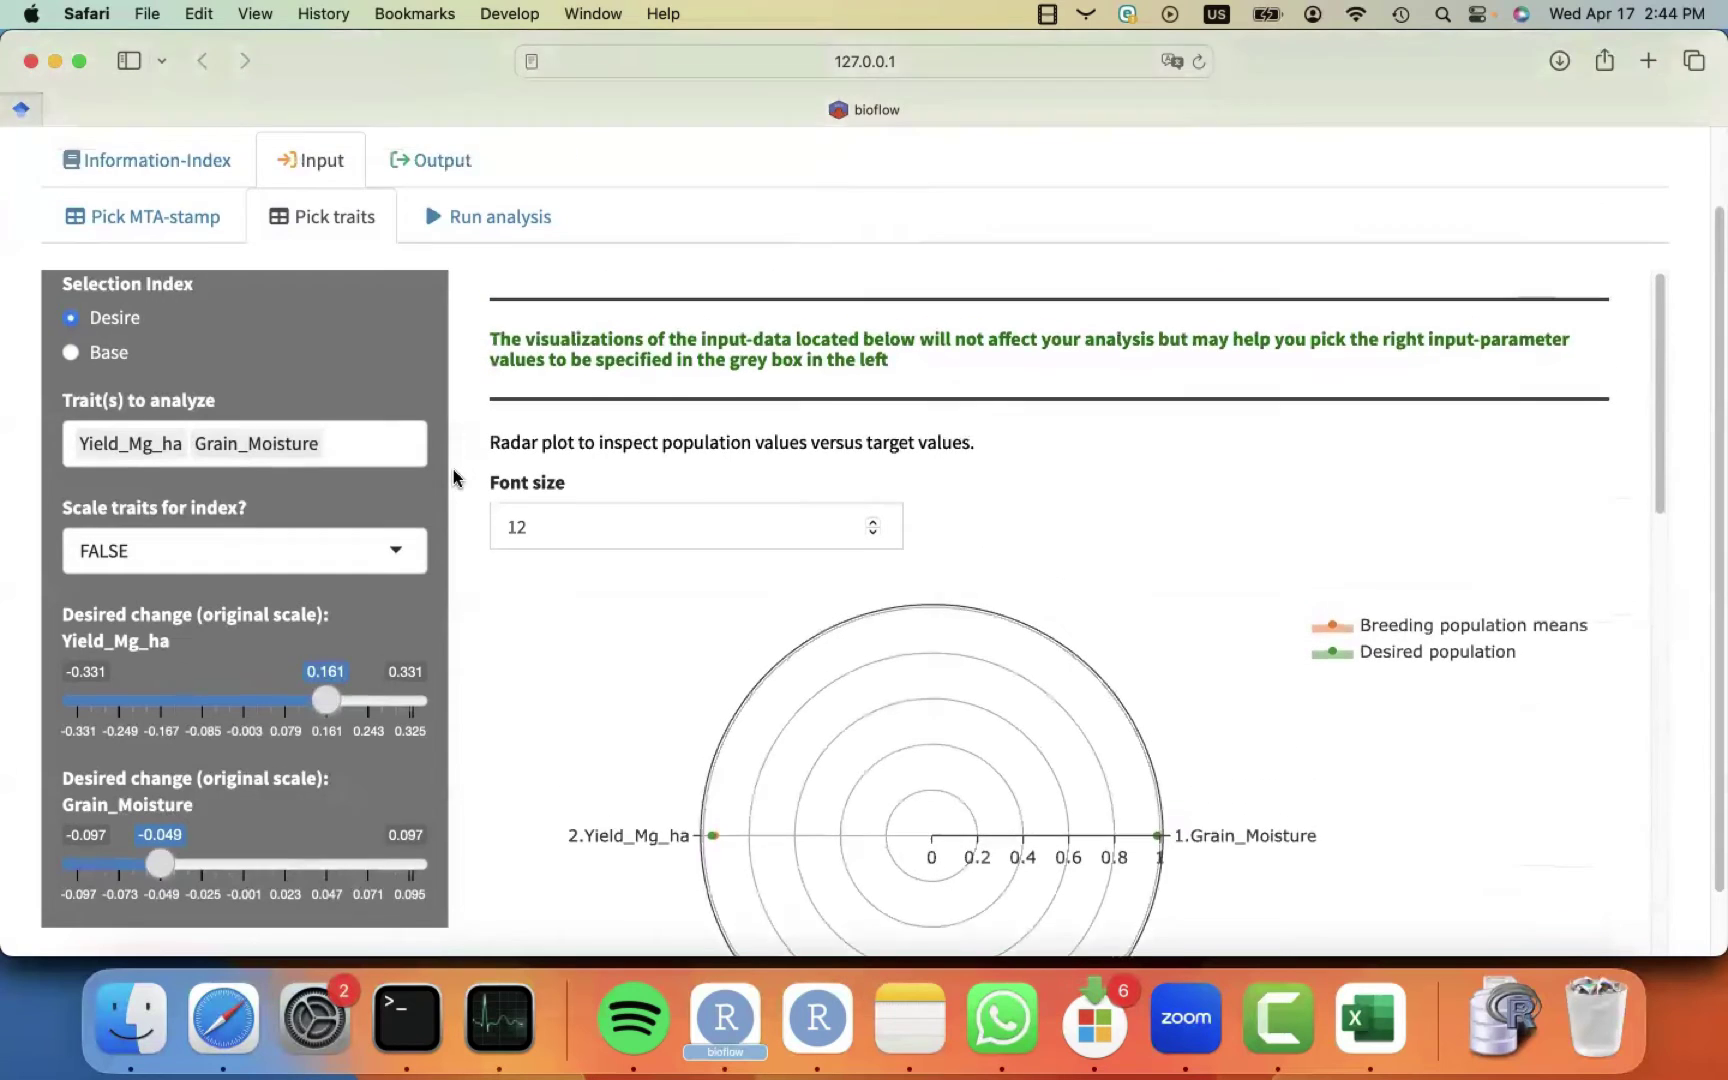
scroll(454, 477, up, 1)
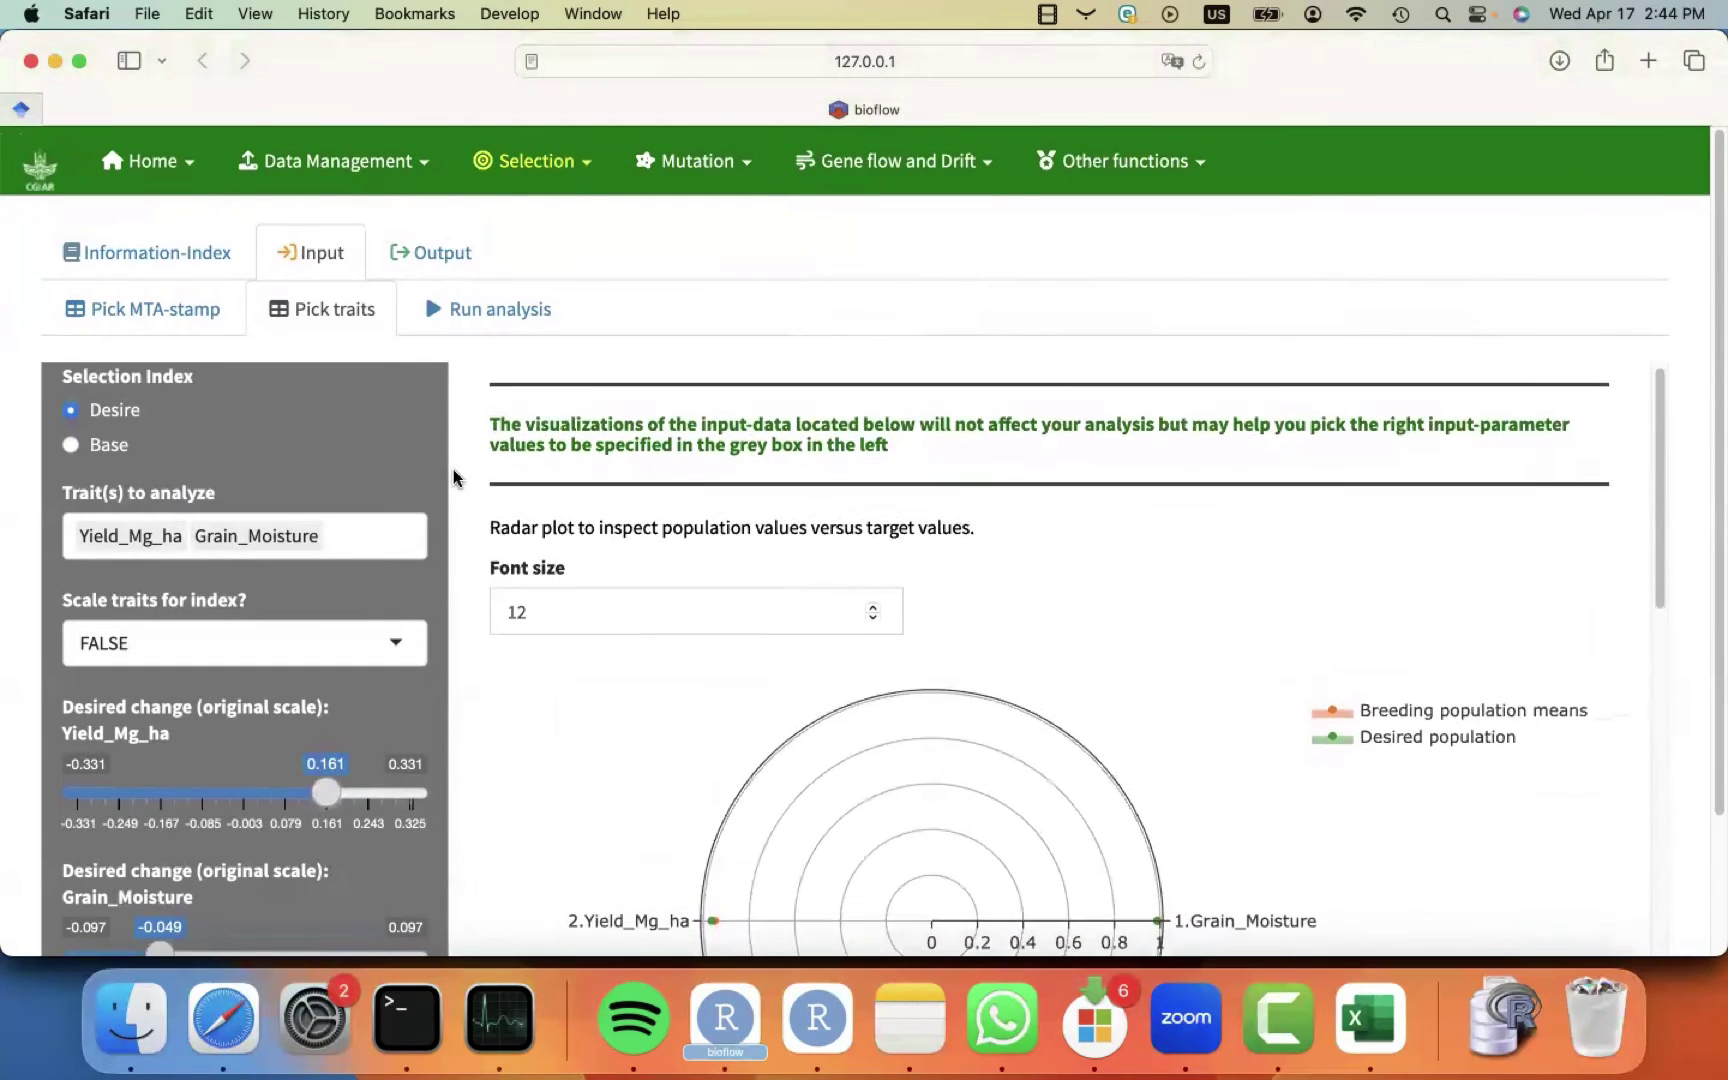
scroll(470, 585, down, 1)
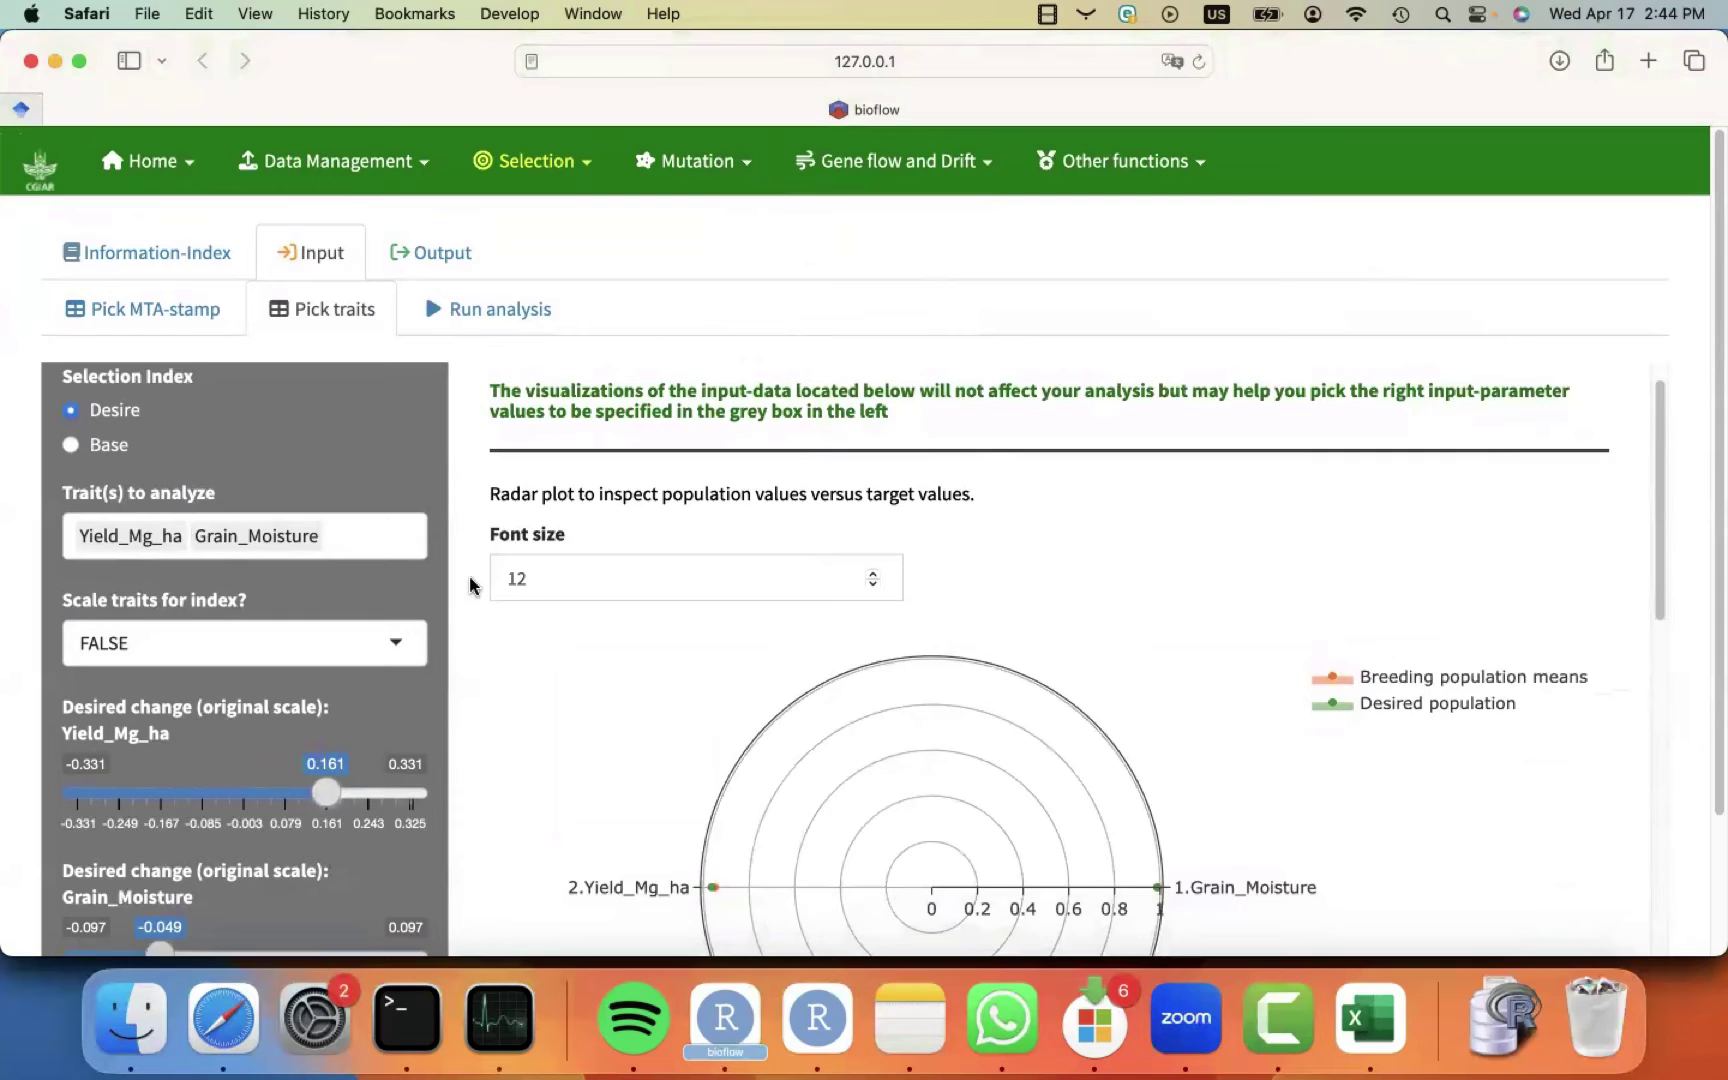
scroll(227, 869, down, 3)
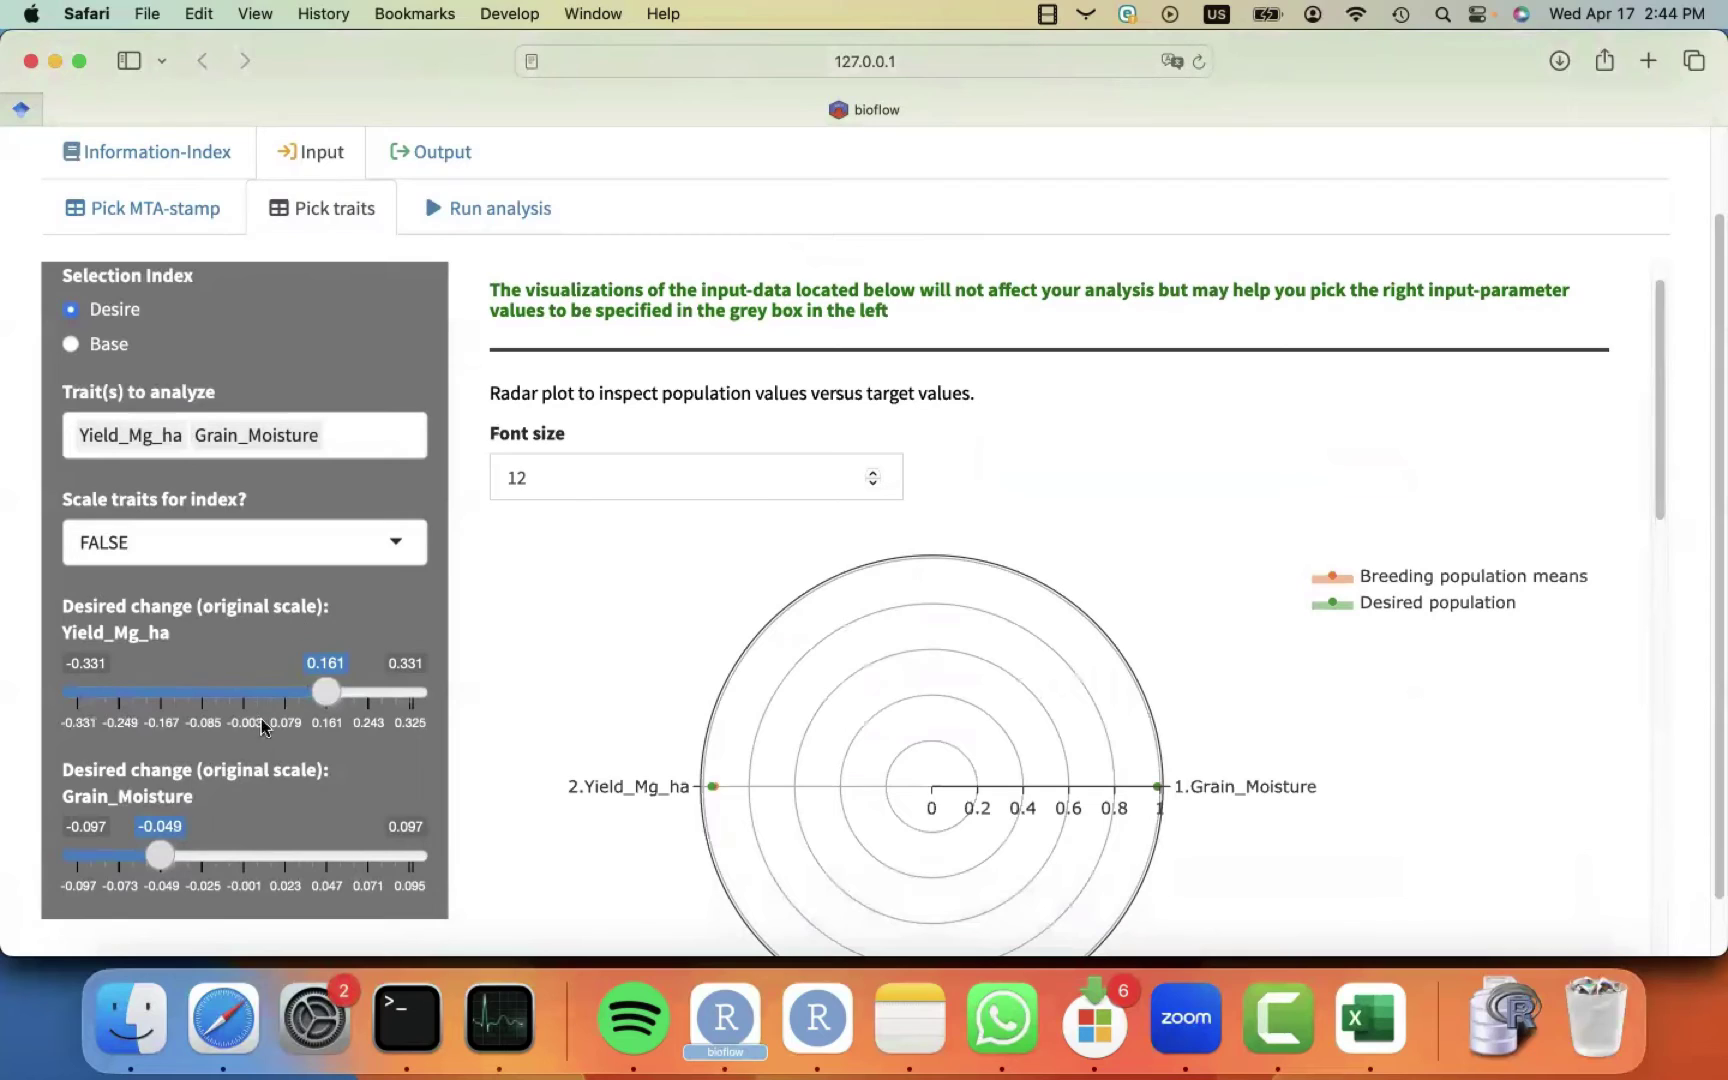
click(396, 548)
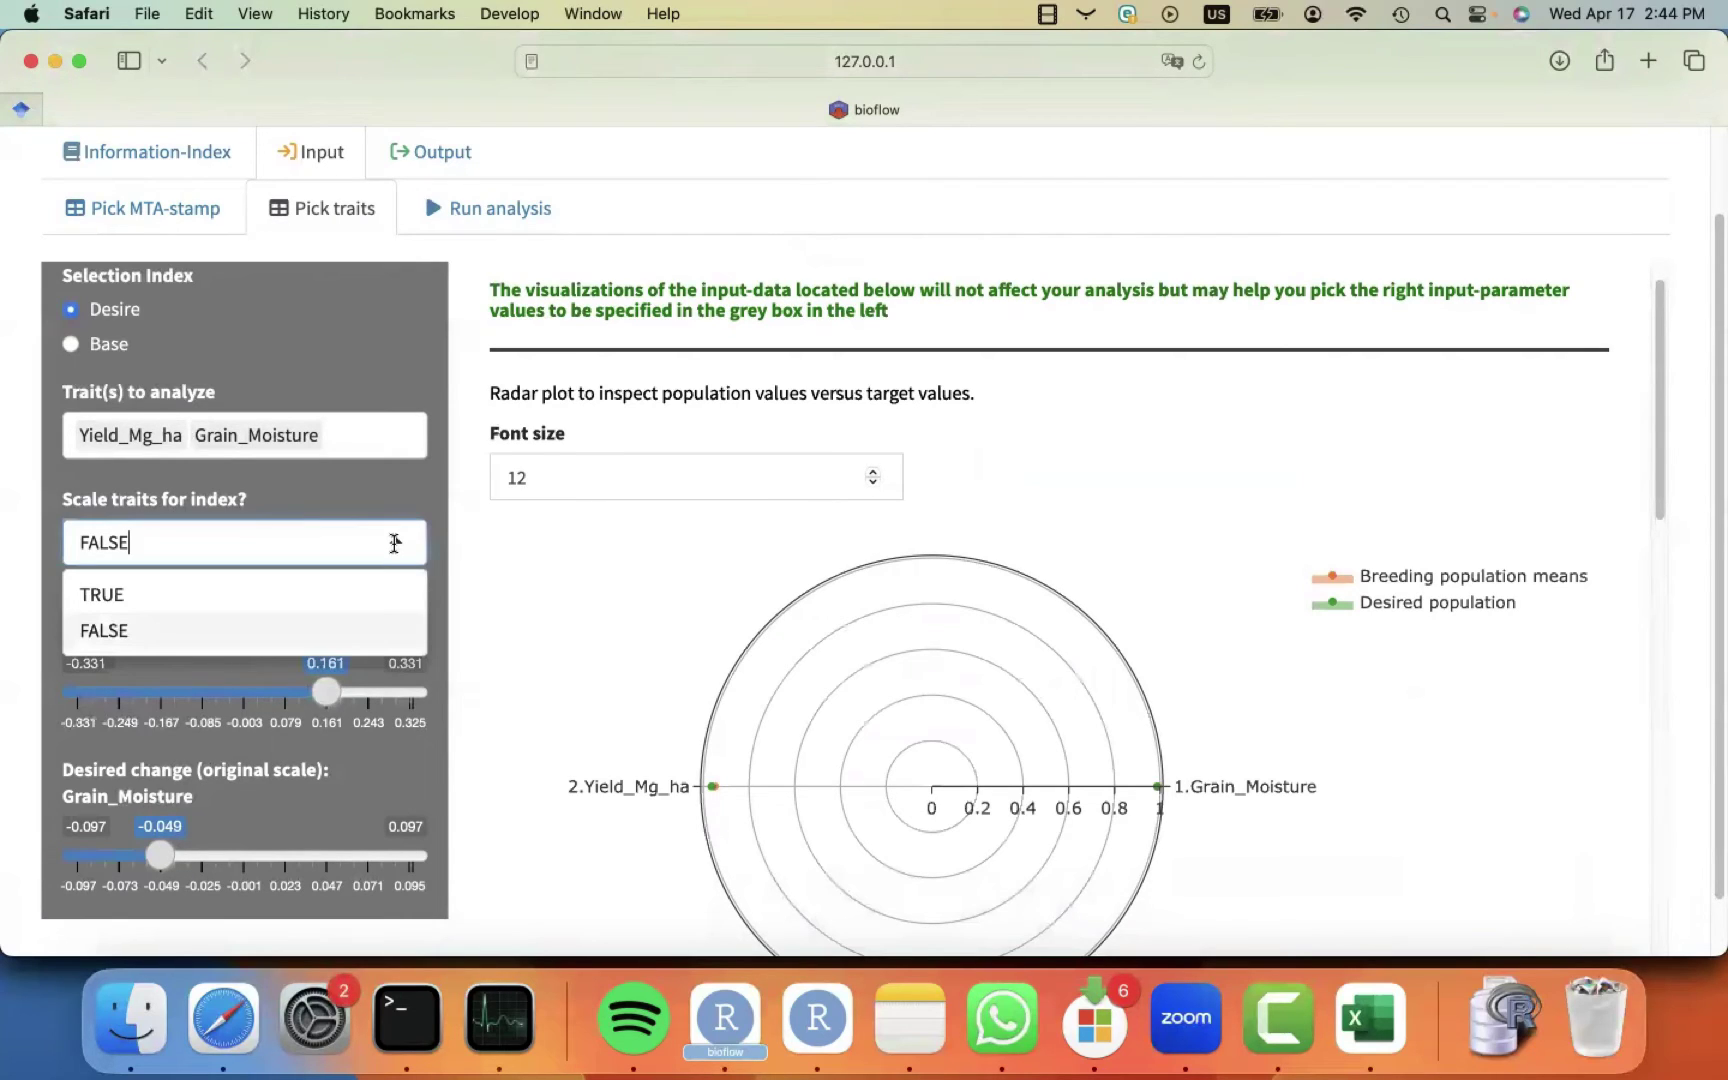
click(456, 513)
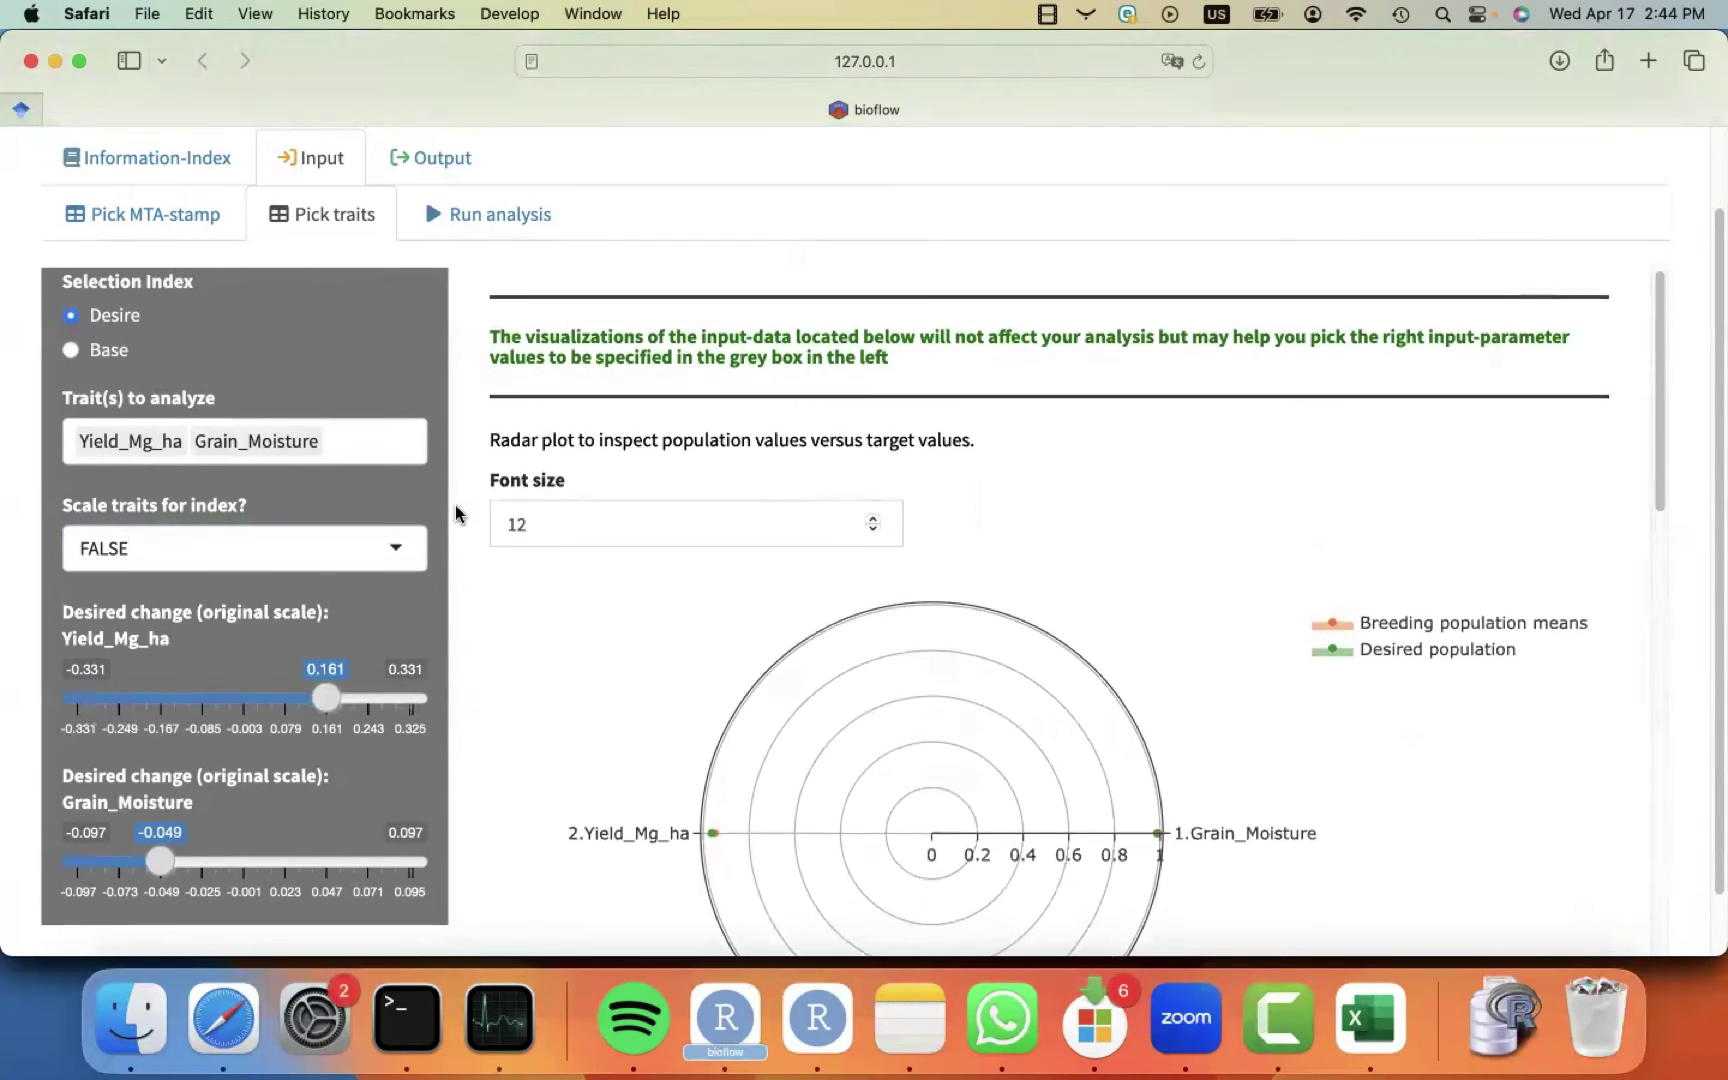
Scroll through the inputs to confirm desired changes of 0.161 and -0.049.
scroll(456, 513, up, 2)
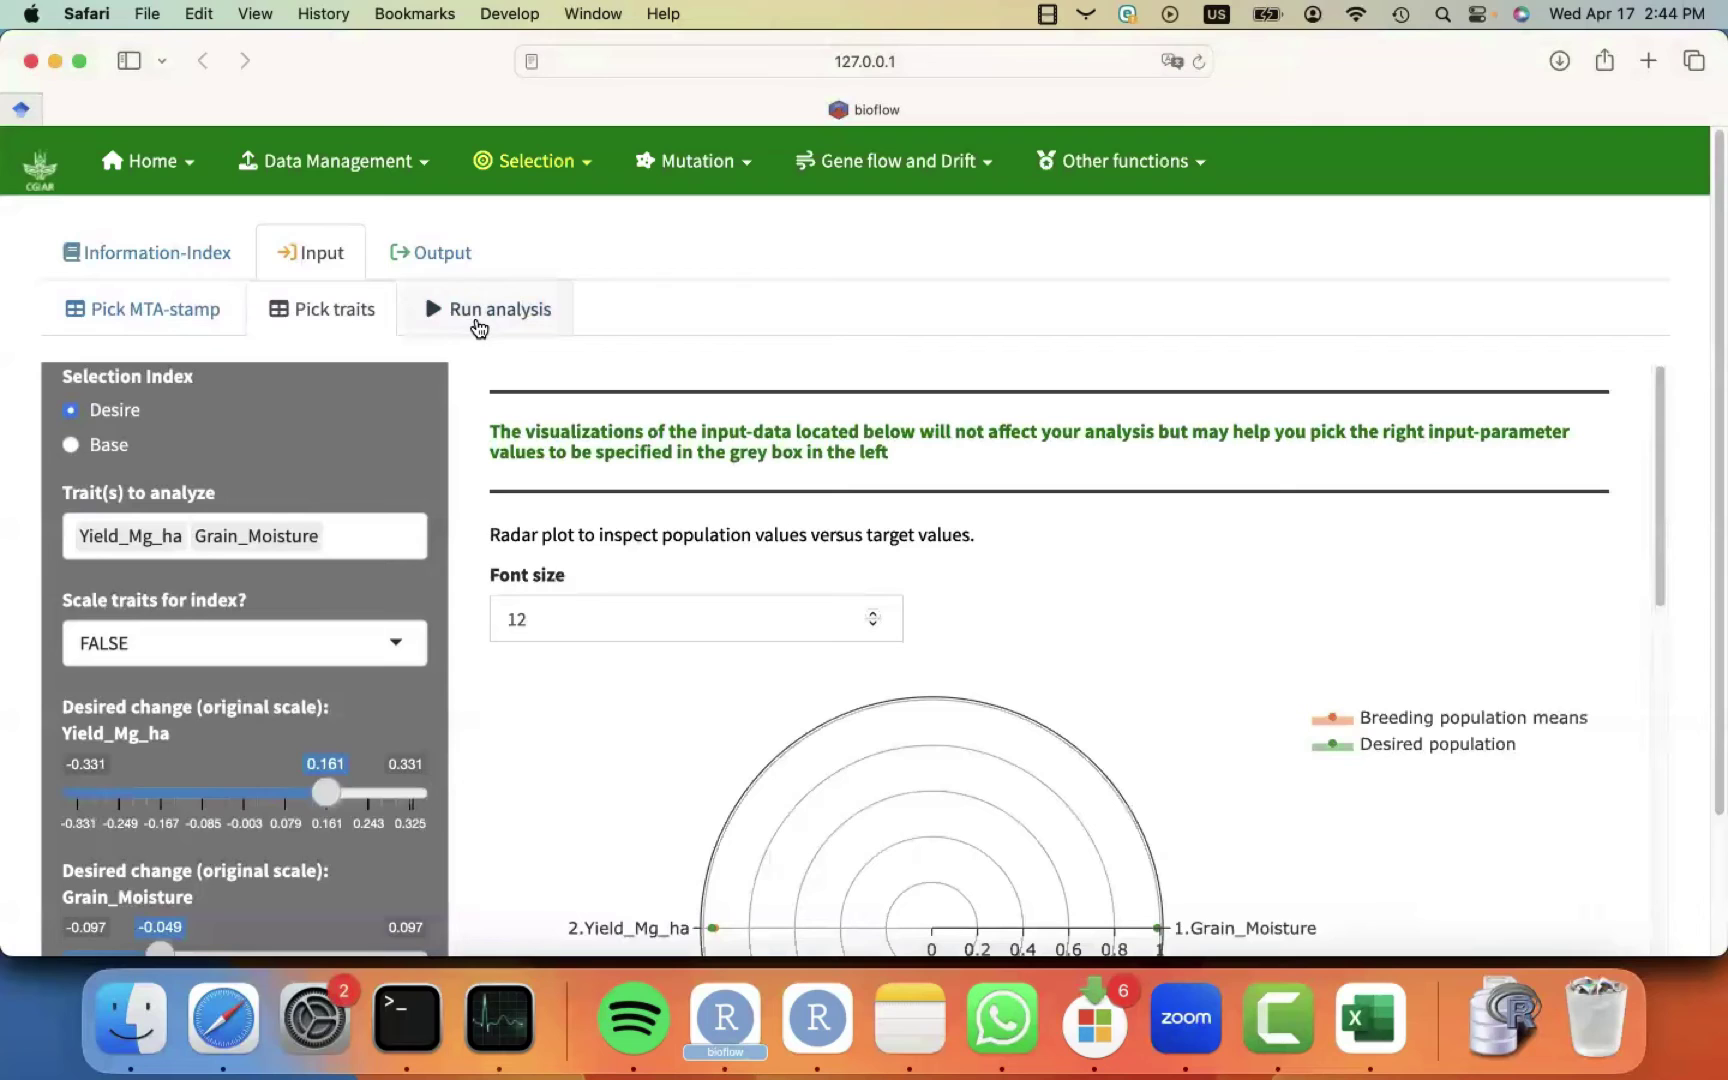
scroll(818, 712, down, 5)
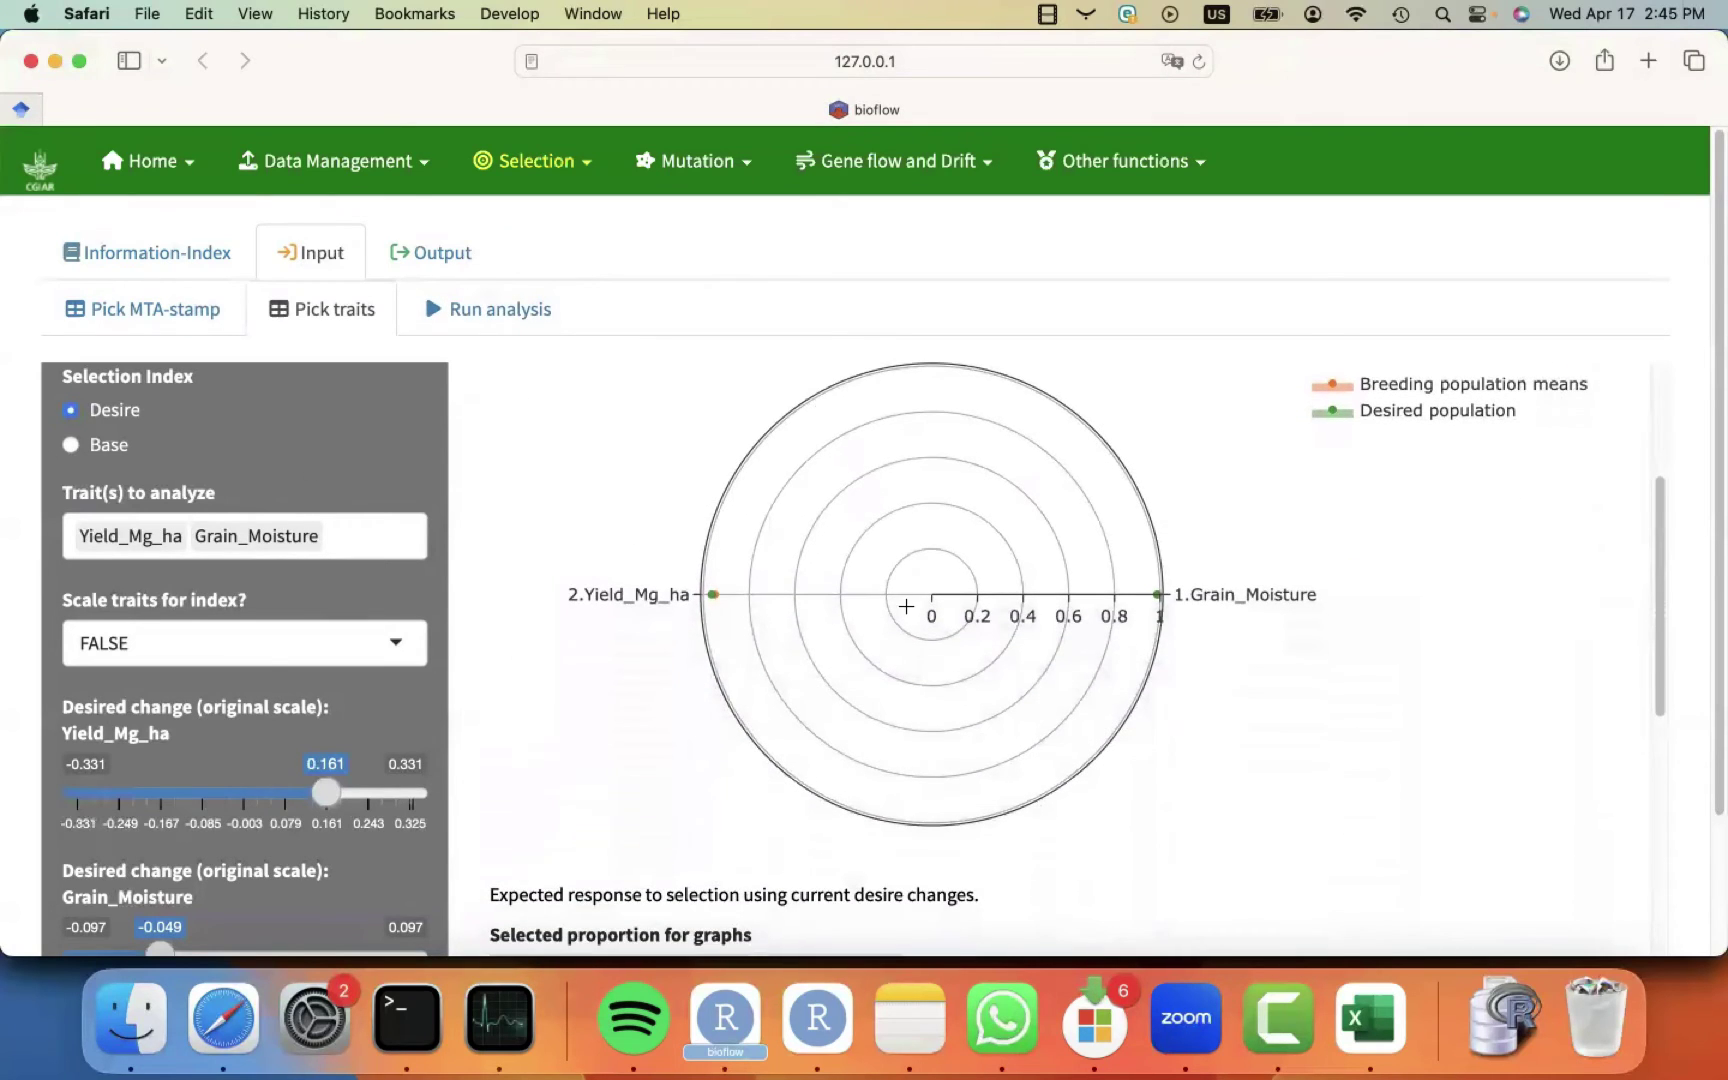
scroll(906, 606, down, 10)
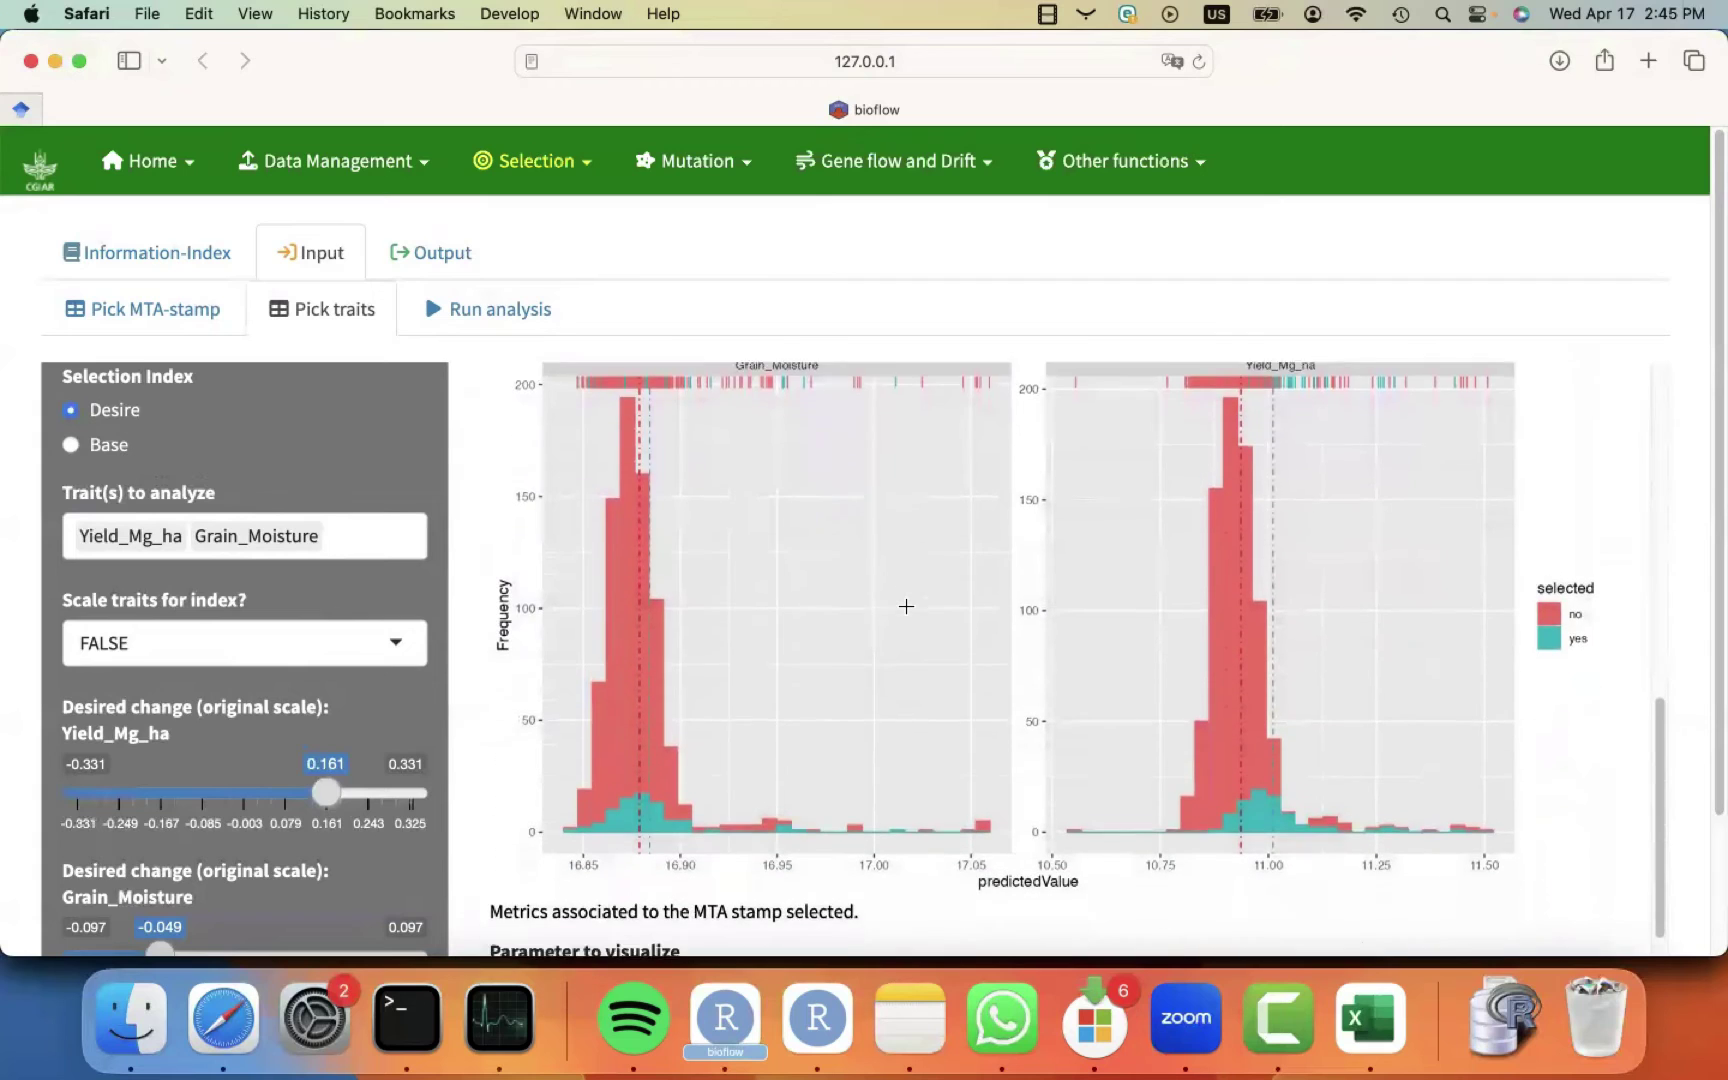
scroll(906, 606, down, 1)
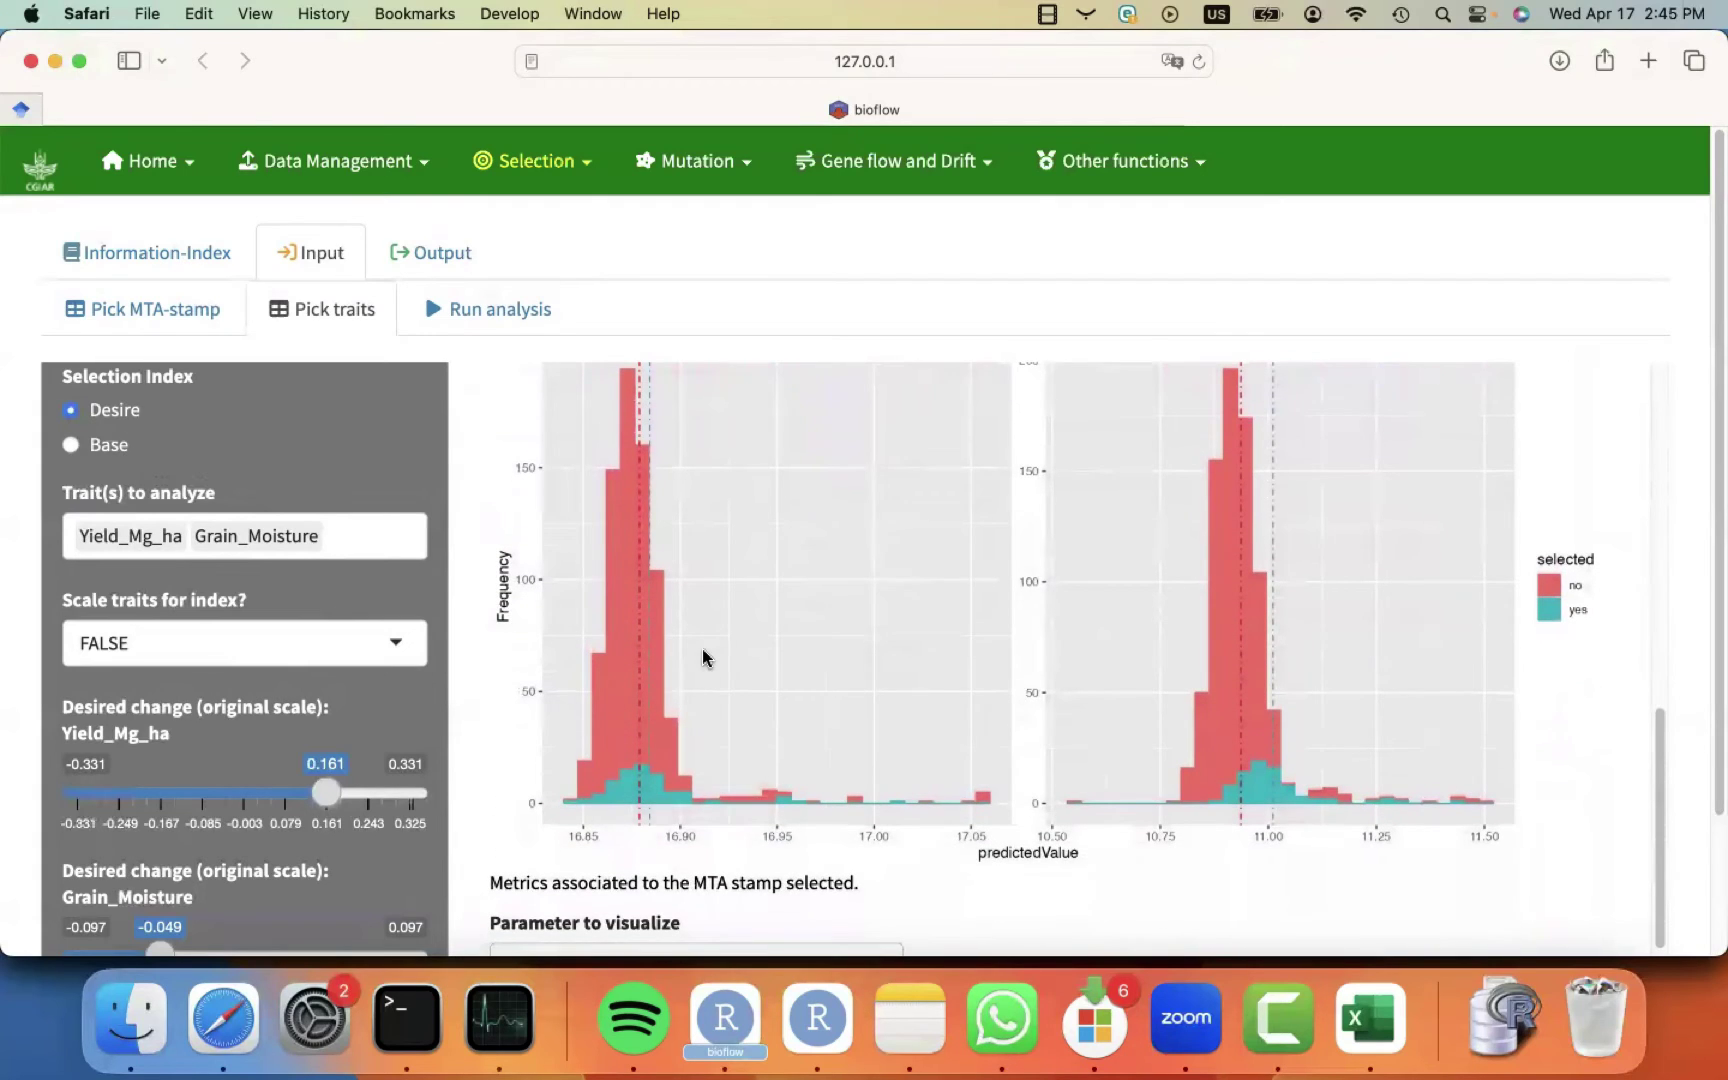
scroll(703, 657, down, 6)
scroll(503, 707, up, 13)
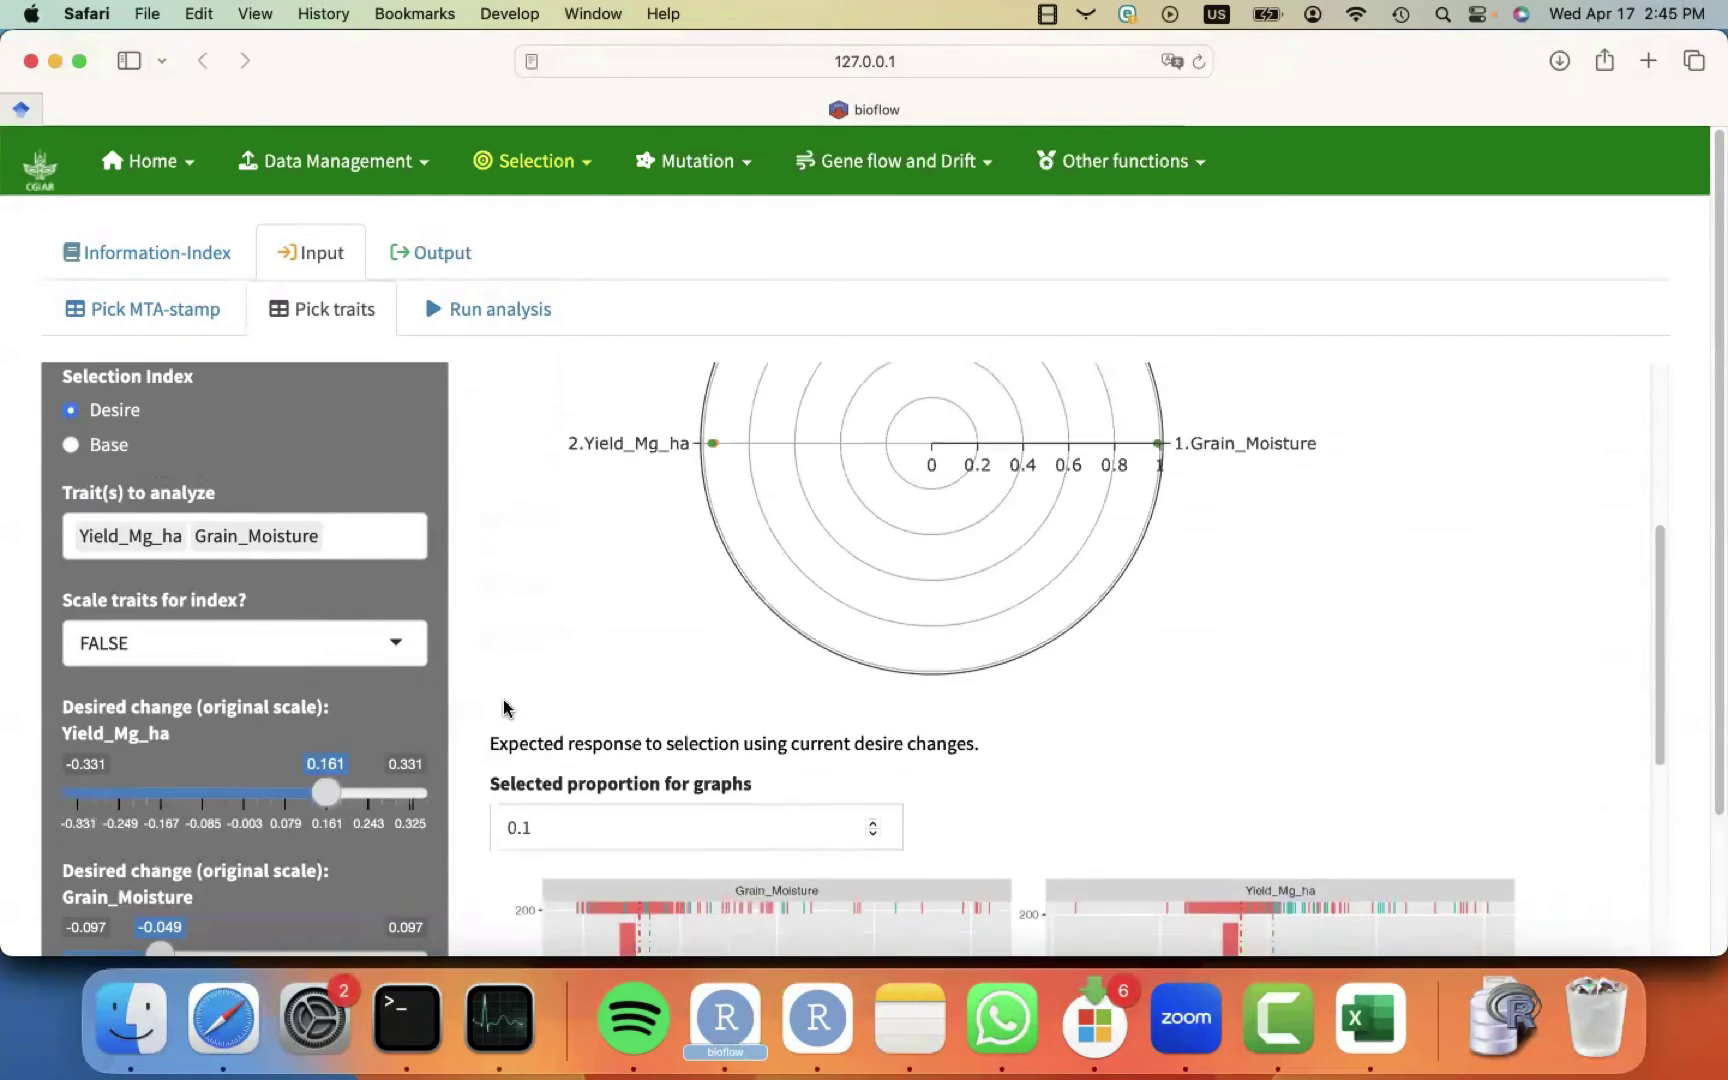
scroll(503, 707, up, 8)
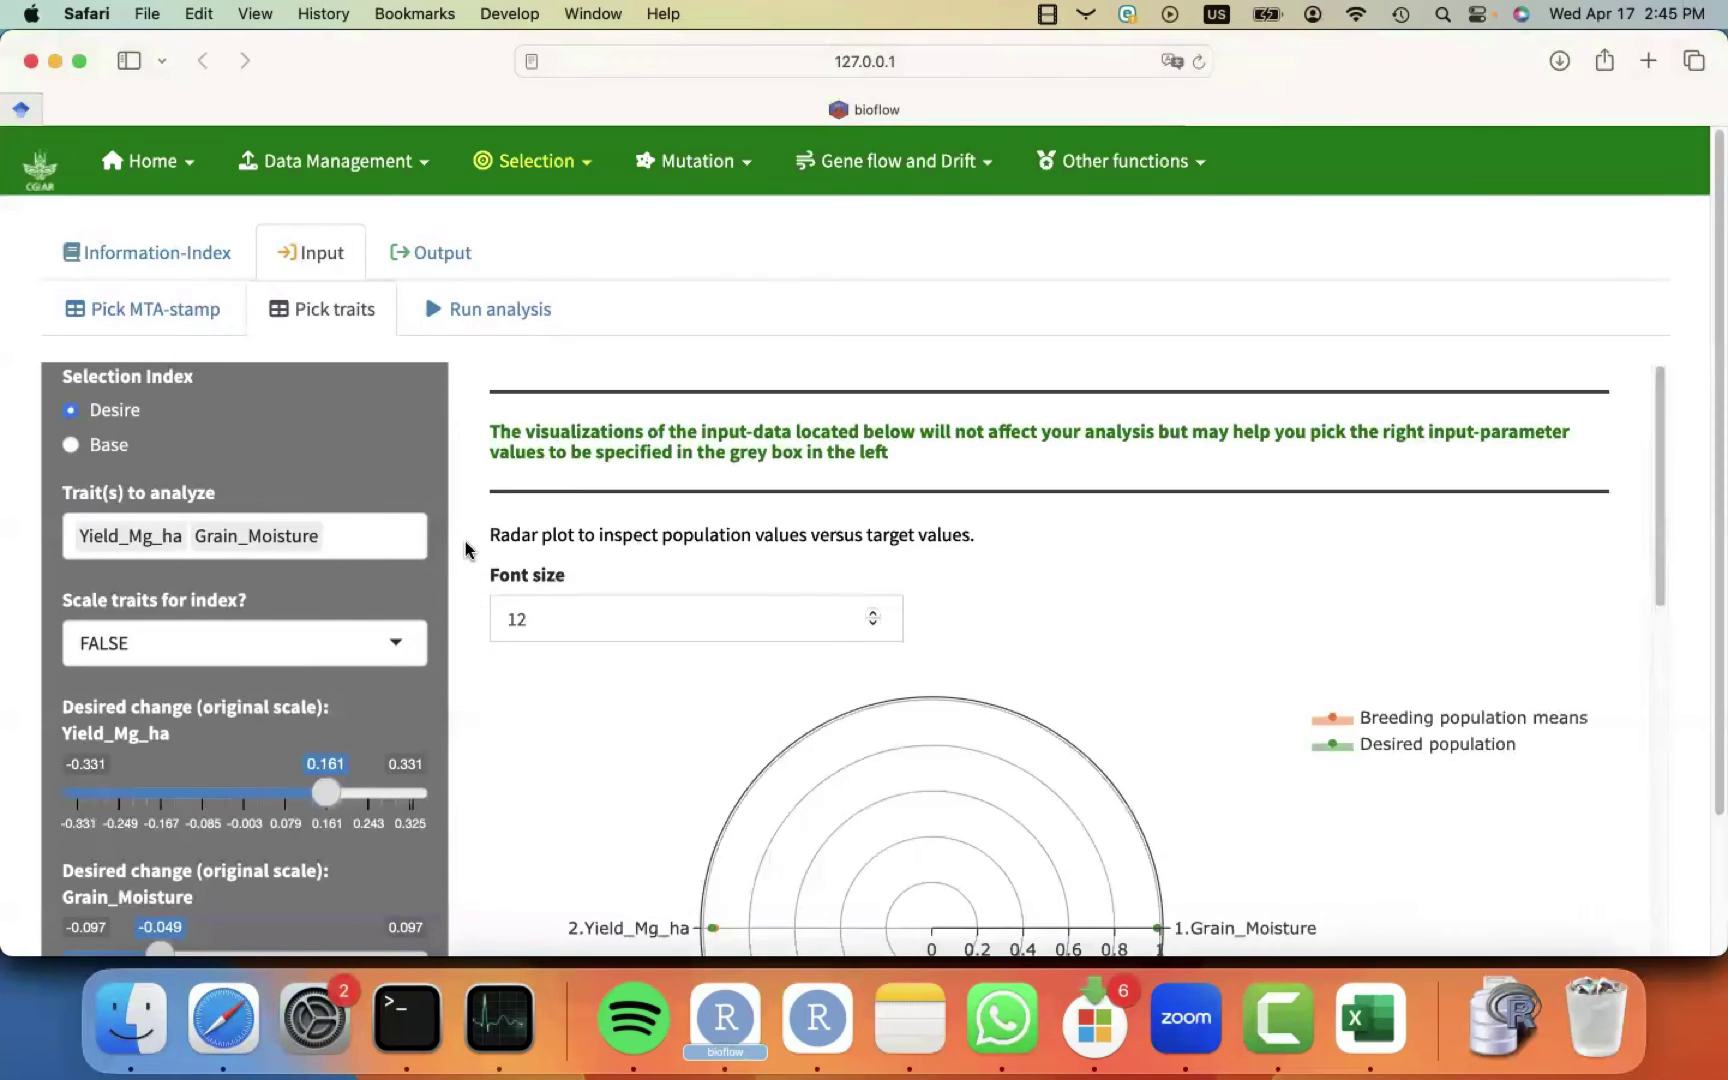
Launch the Desire index calculation from the Run analysis tab, leaving Print logs at FALSE.
click(486, 318)
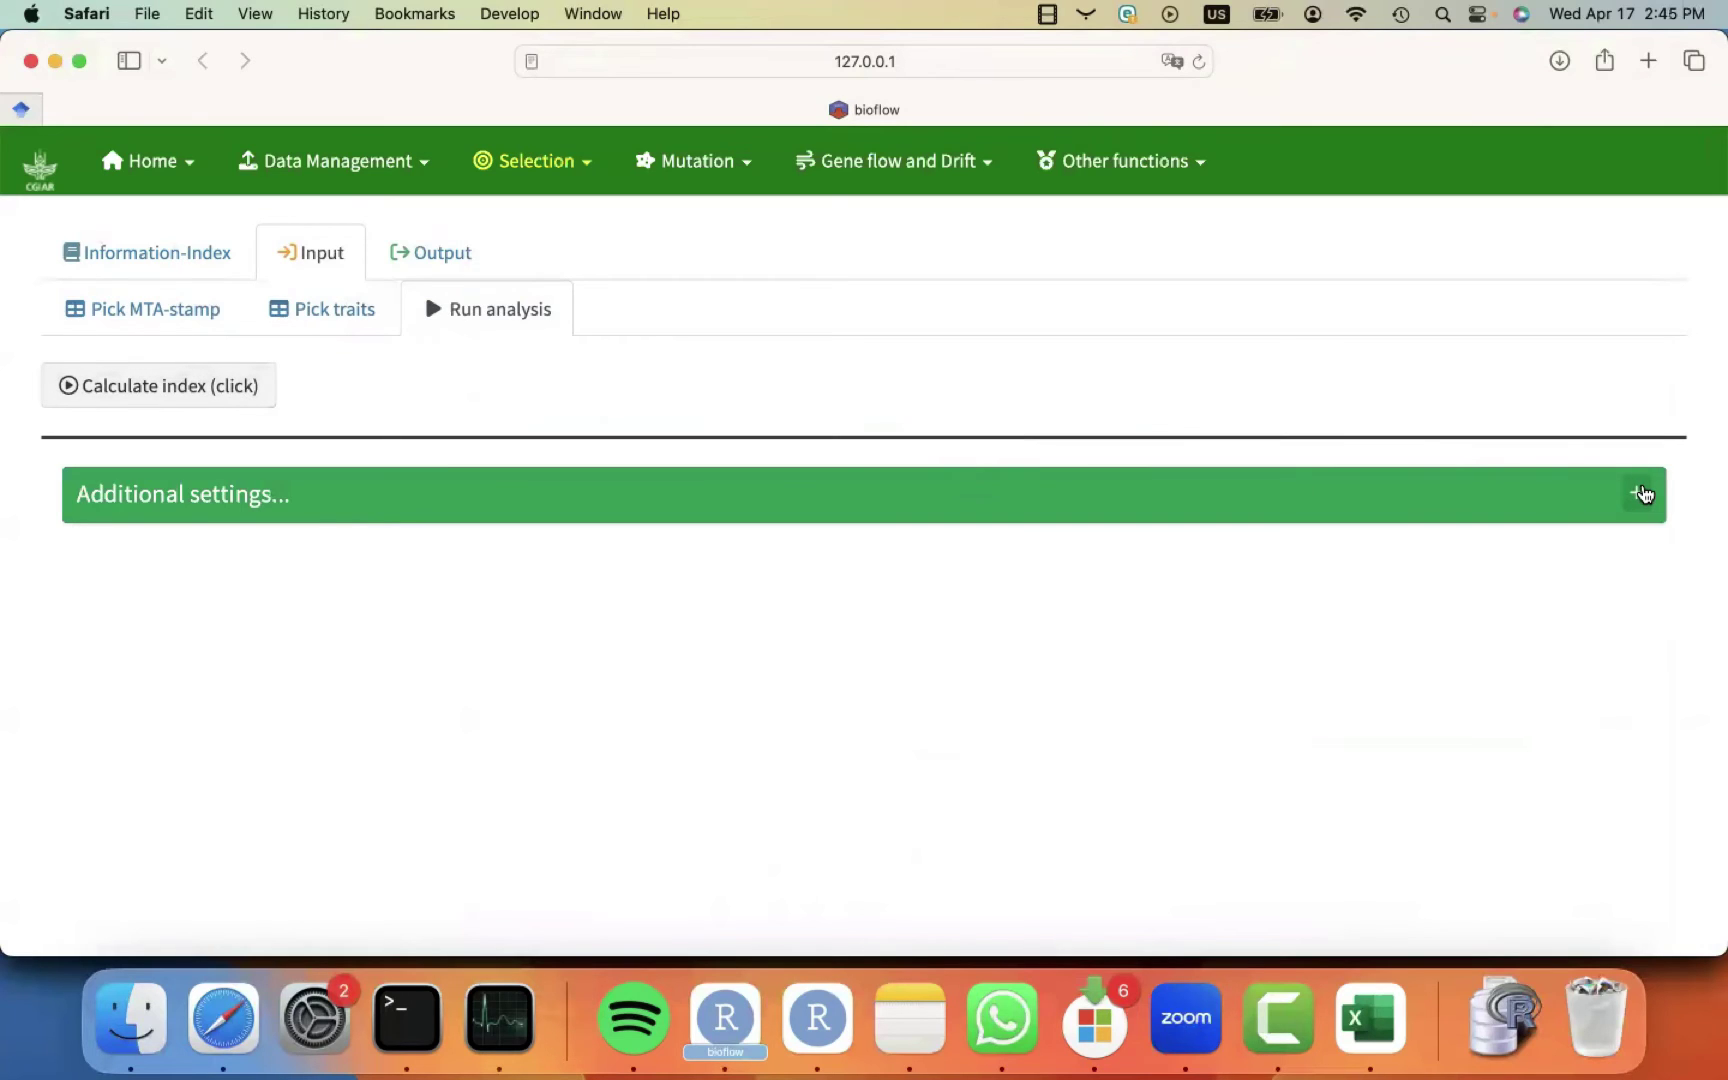
click(1638, 493)
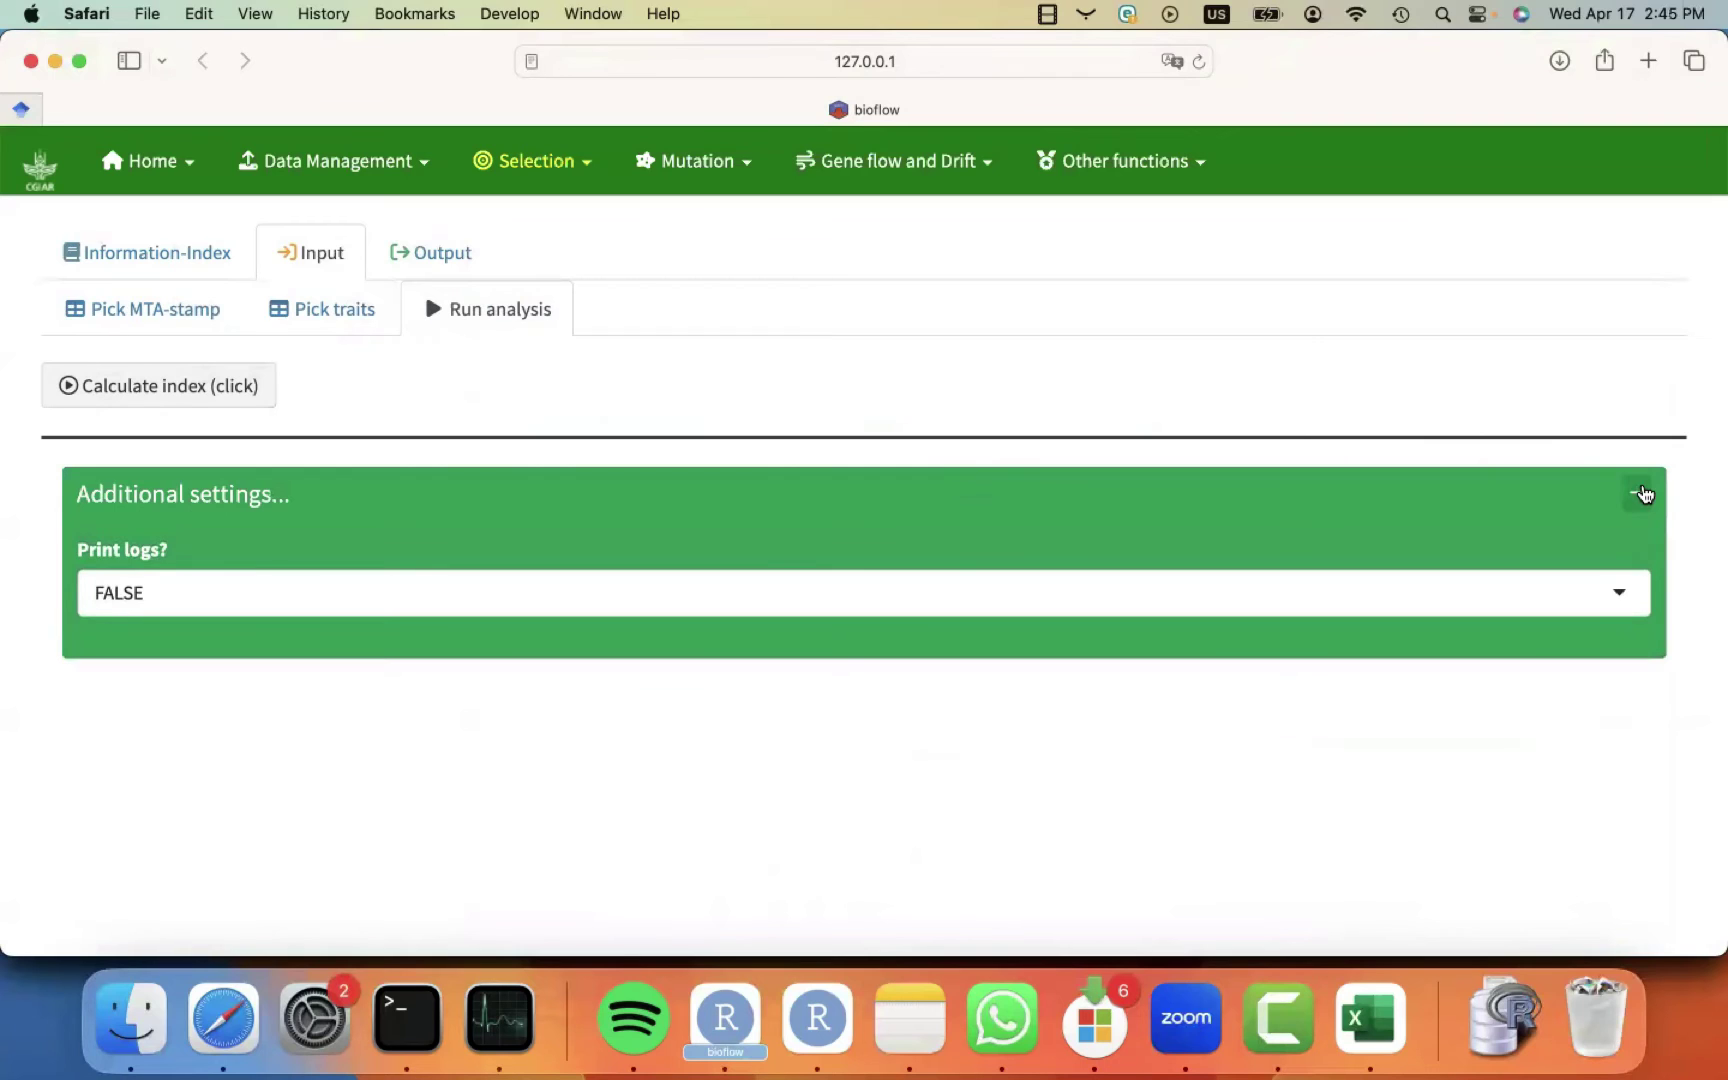
click(1640, 493)
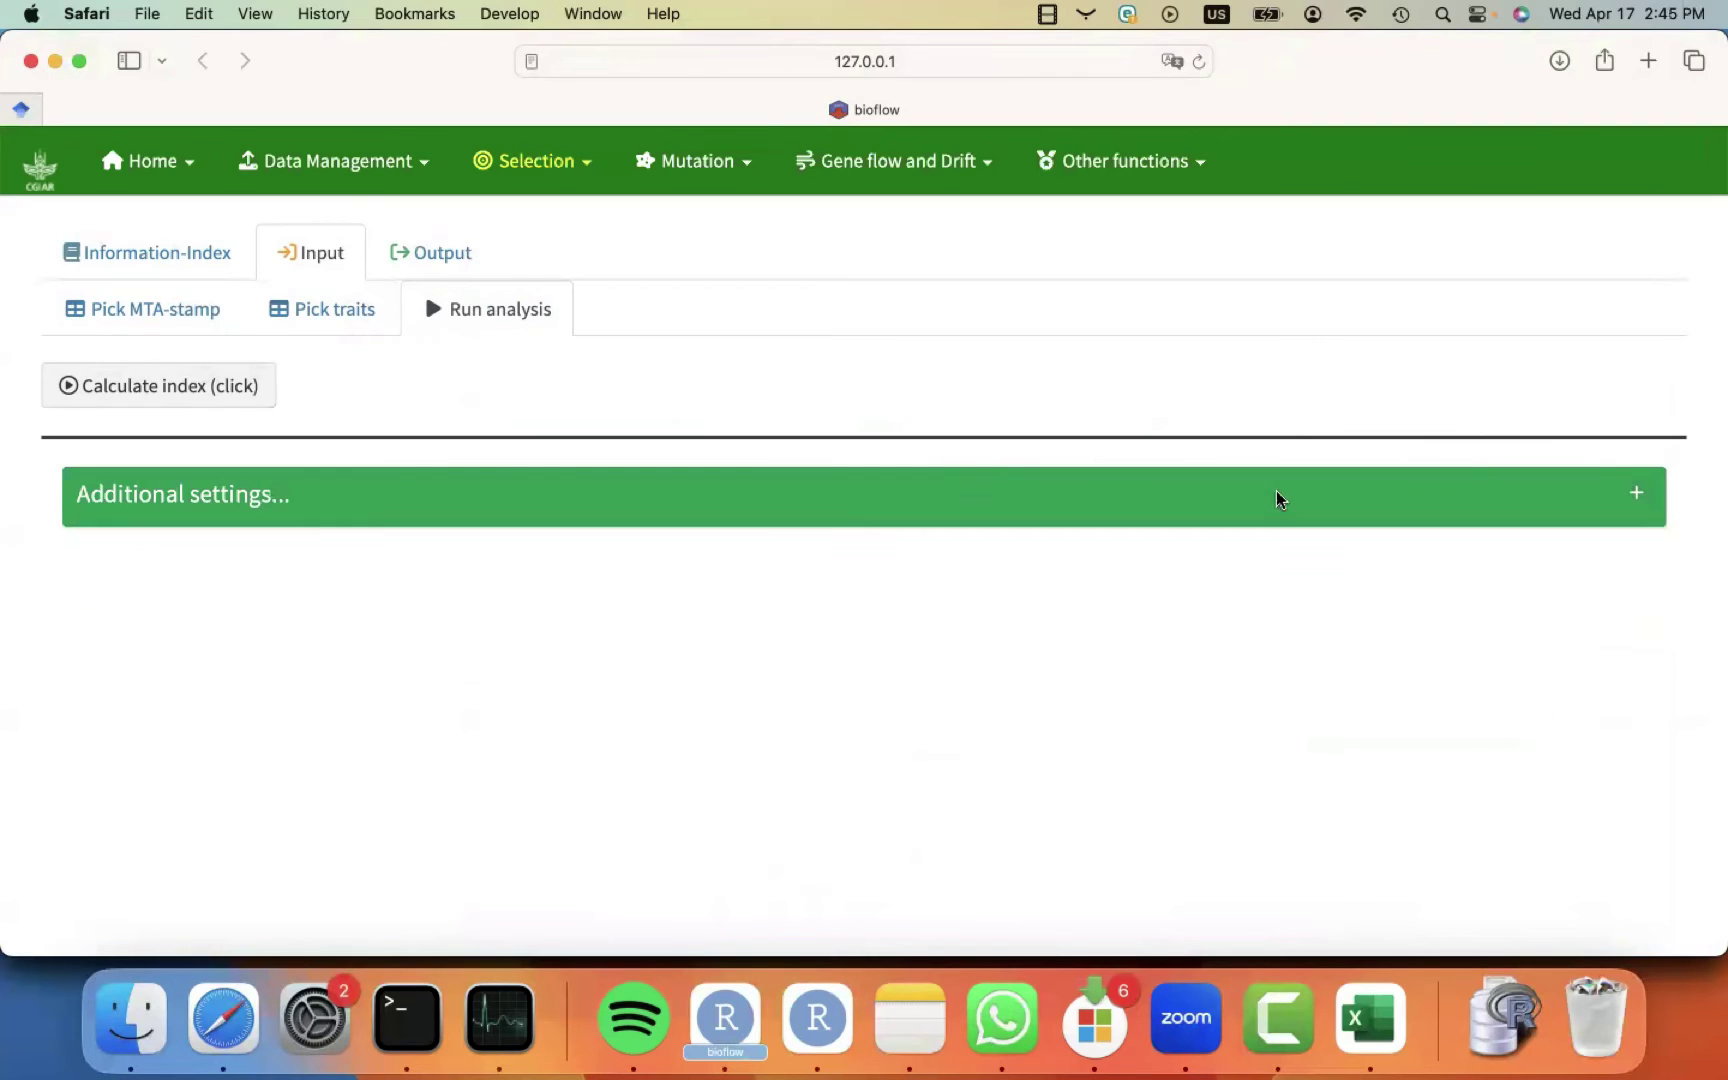
click(212, 389)
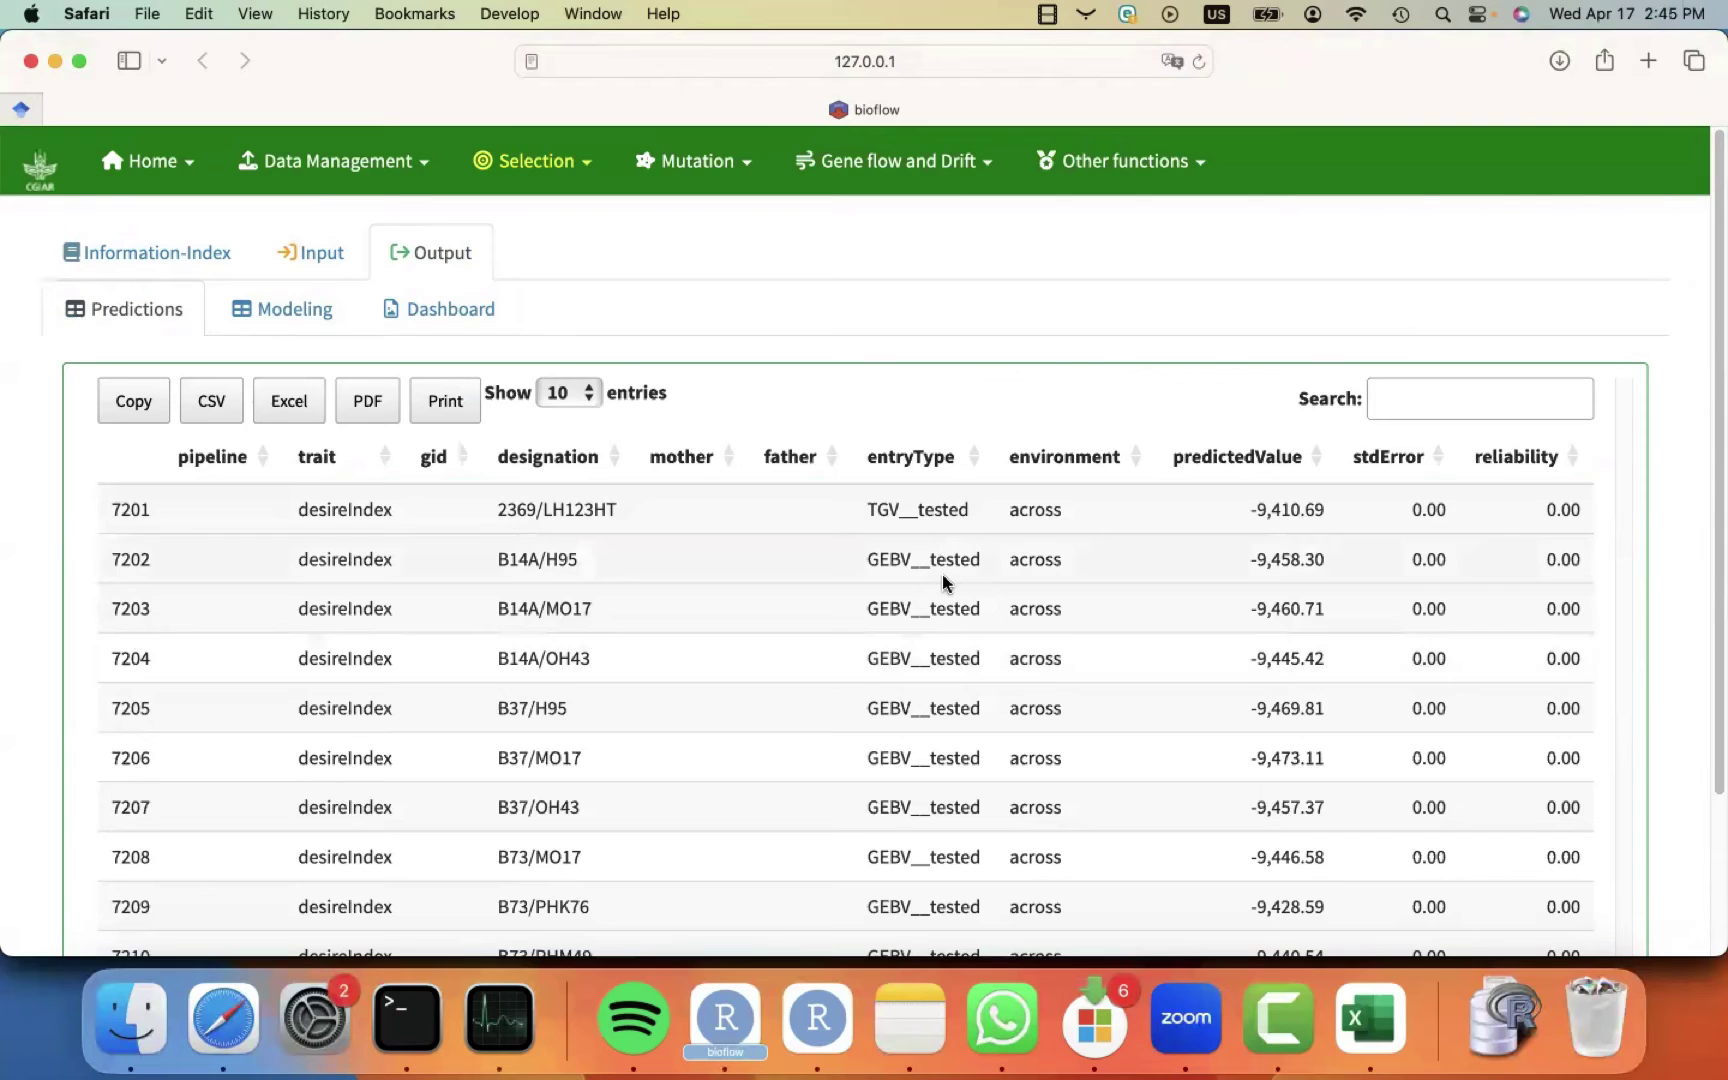
Sort the 782 desireIndex predictions by predictedValue, highest first, with 2369/LH123HT at -9,410.69 on top.
scroll(1250, 750, down, 2)
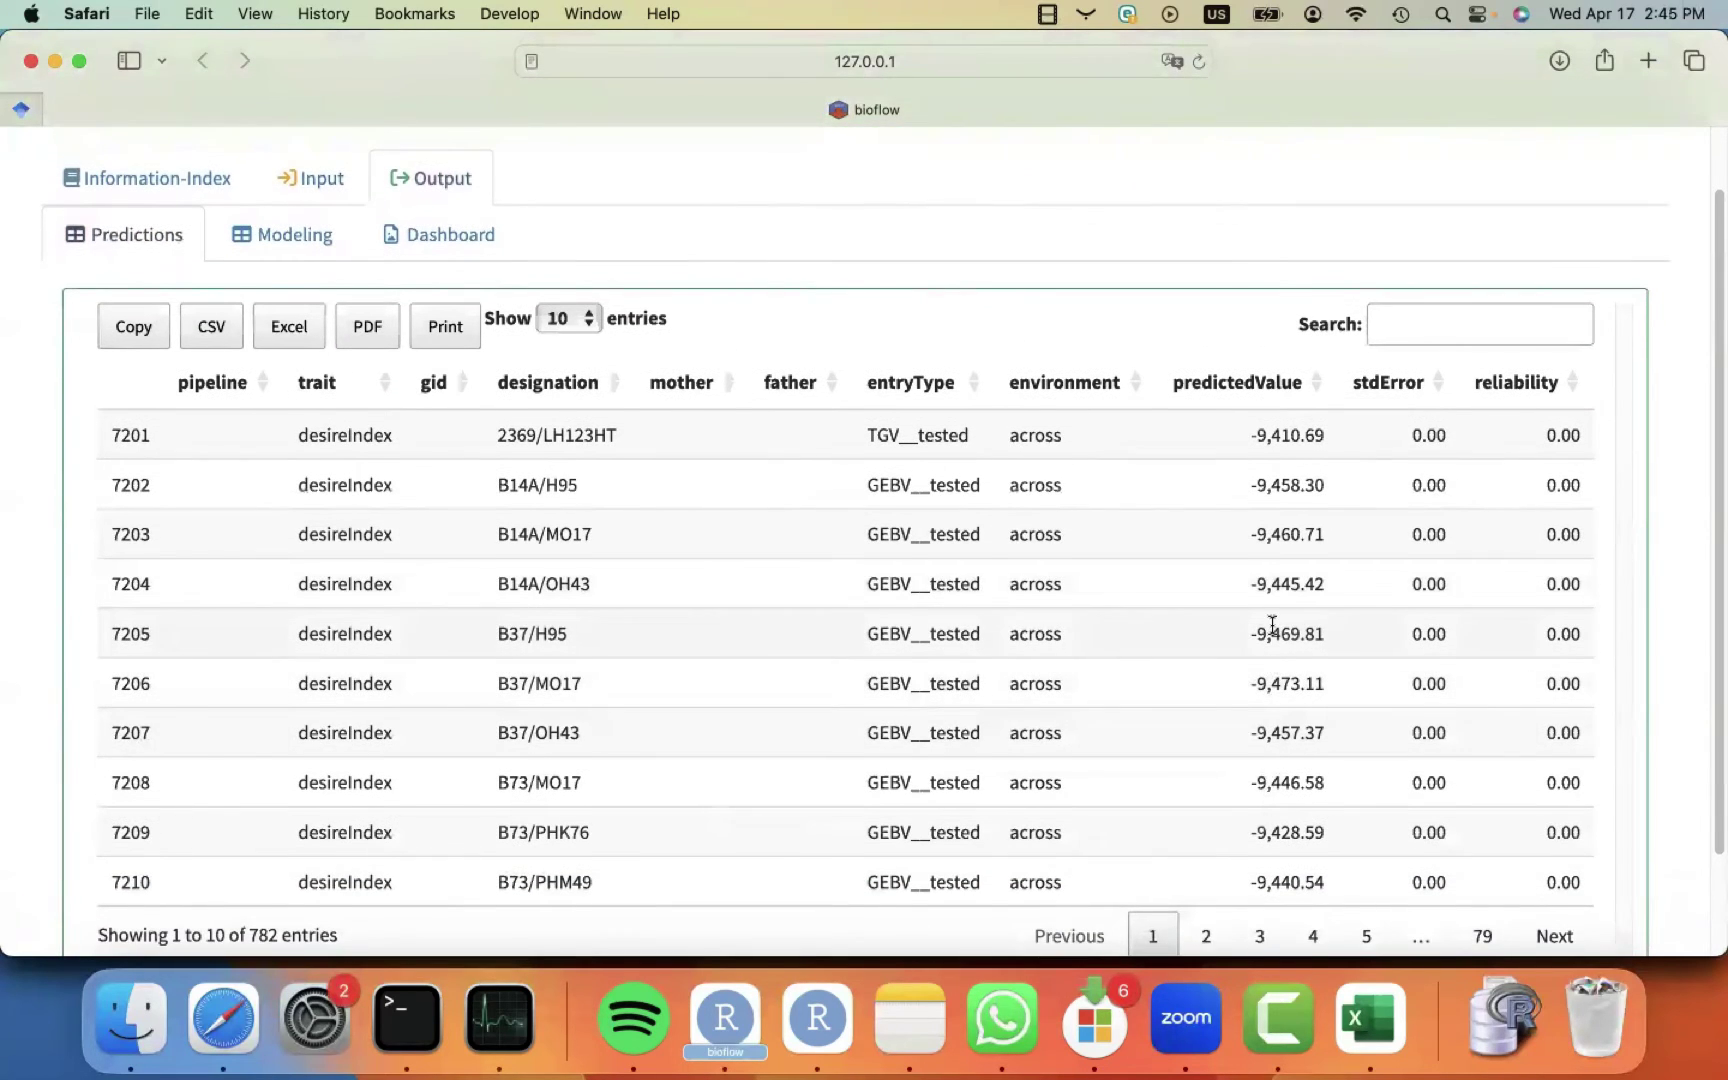
scroll(1269, 629, up, 1)
scroll(1272, 625, down, 1)
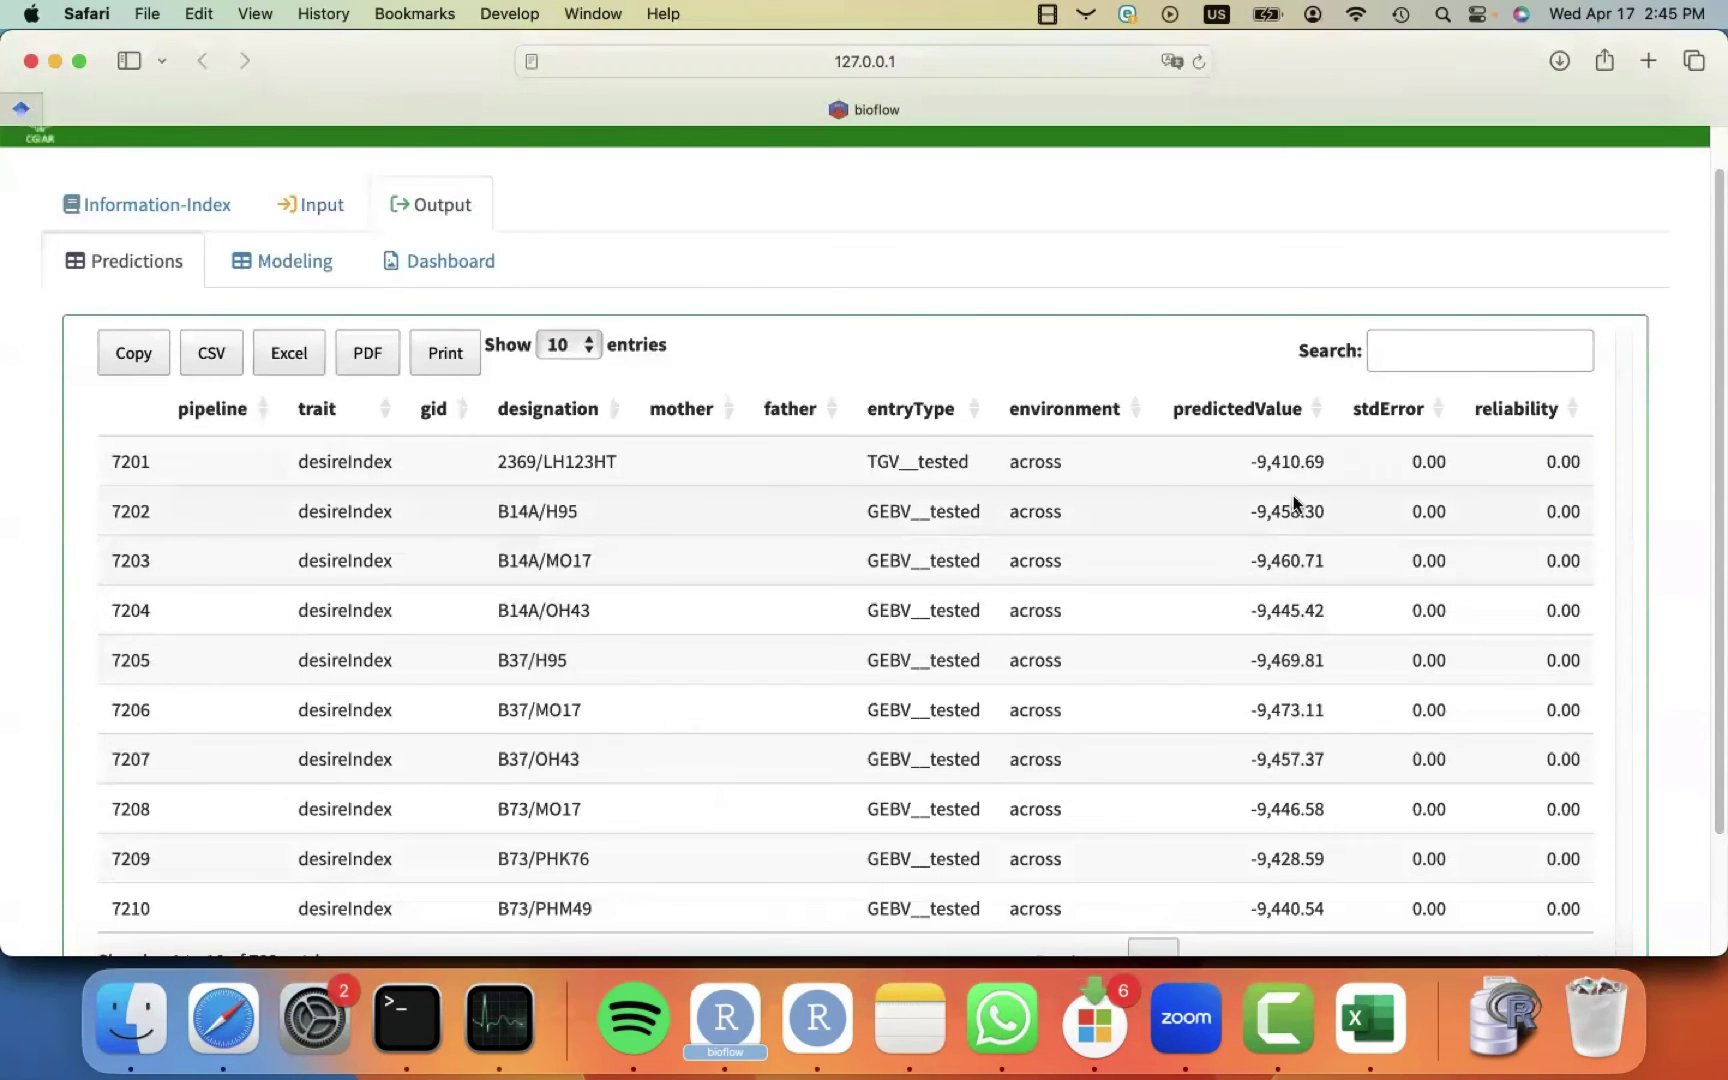
click(1316, 419)
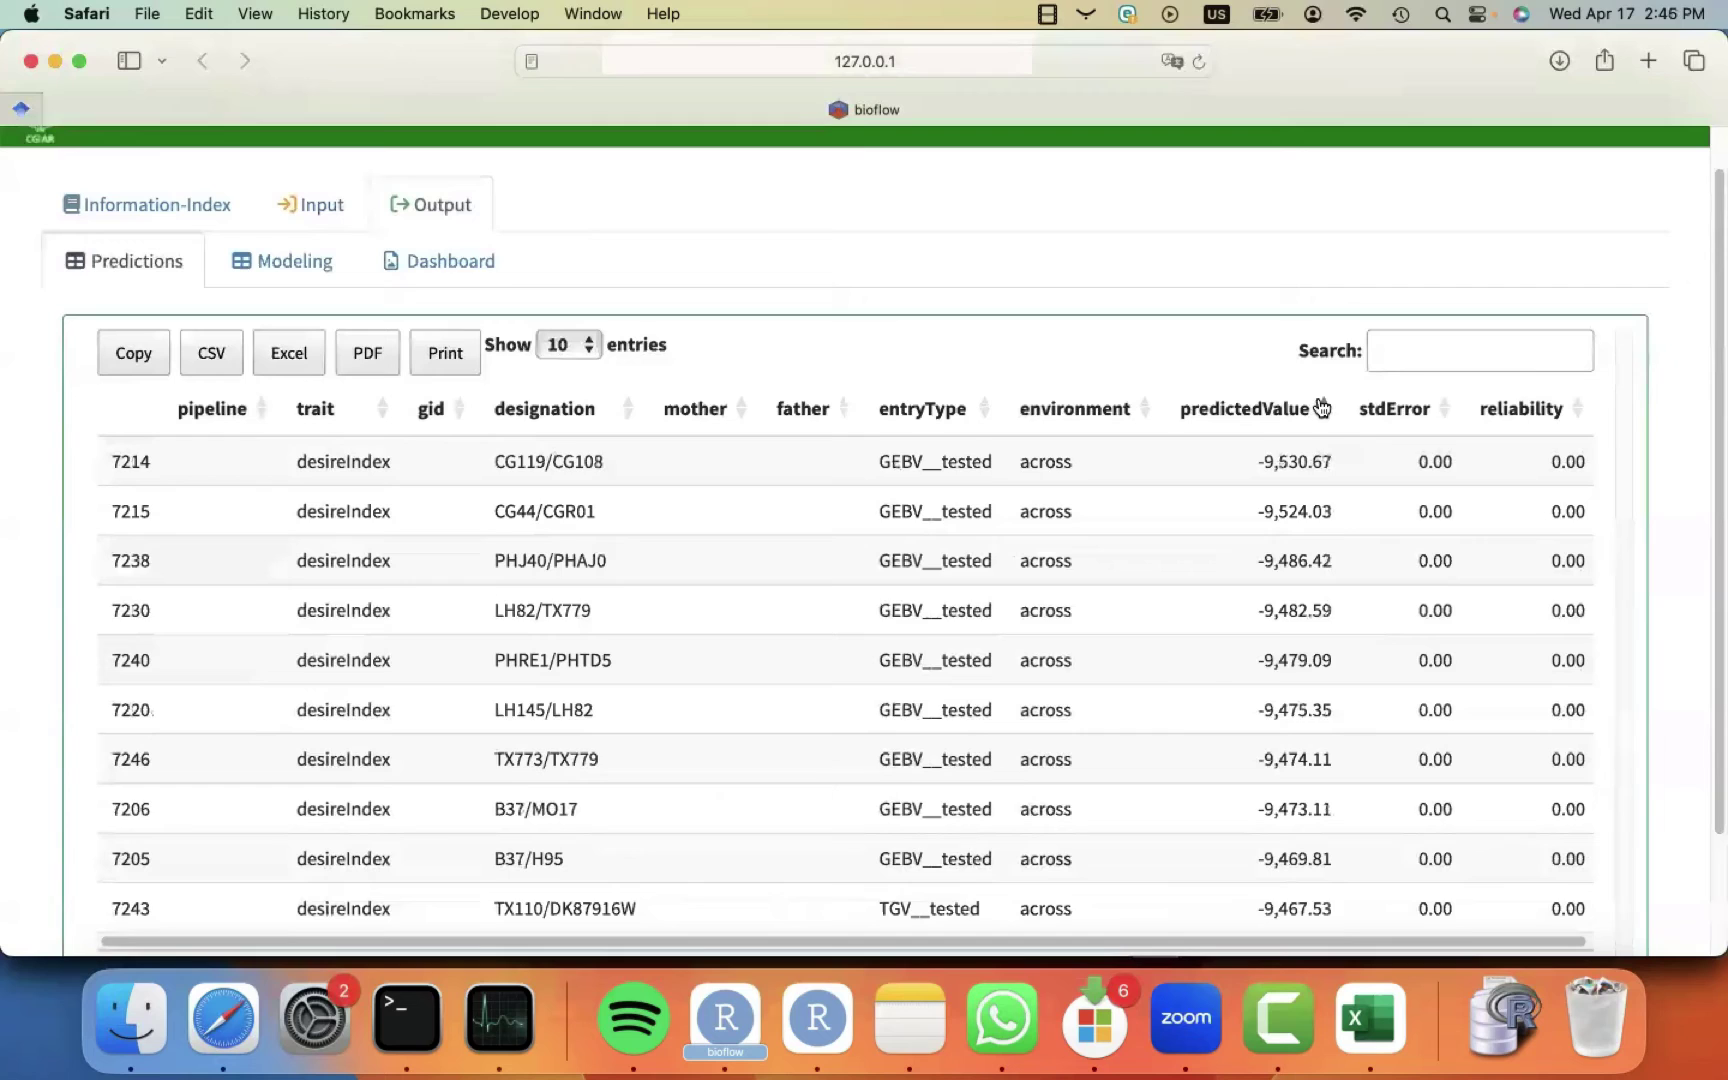
click(1320, 409)
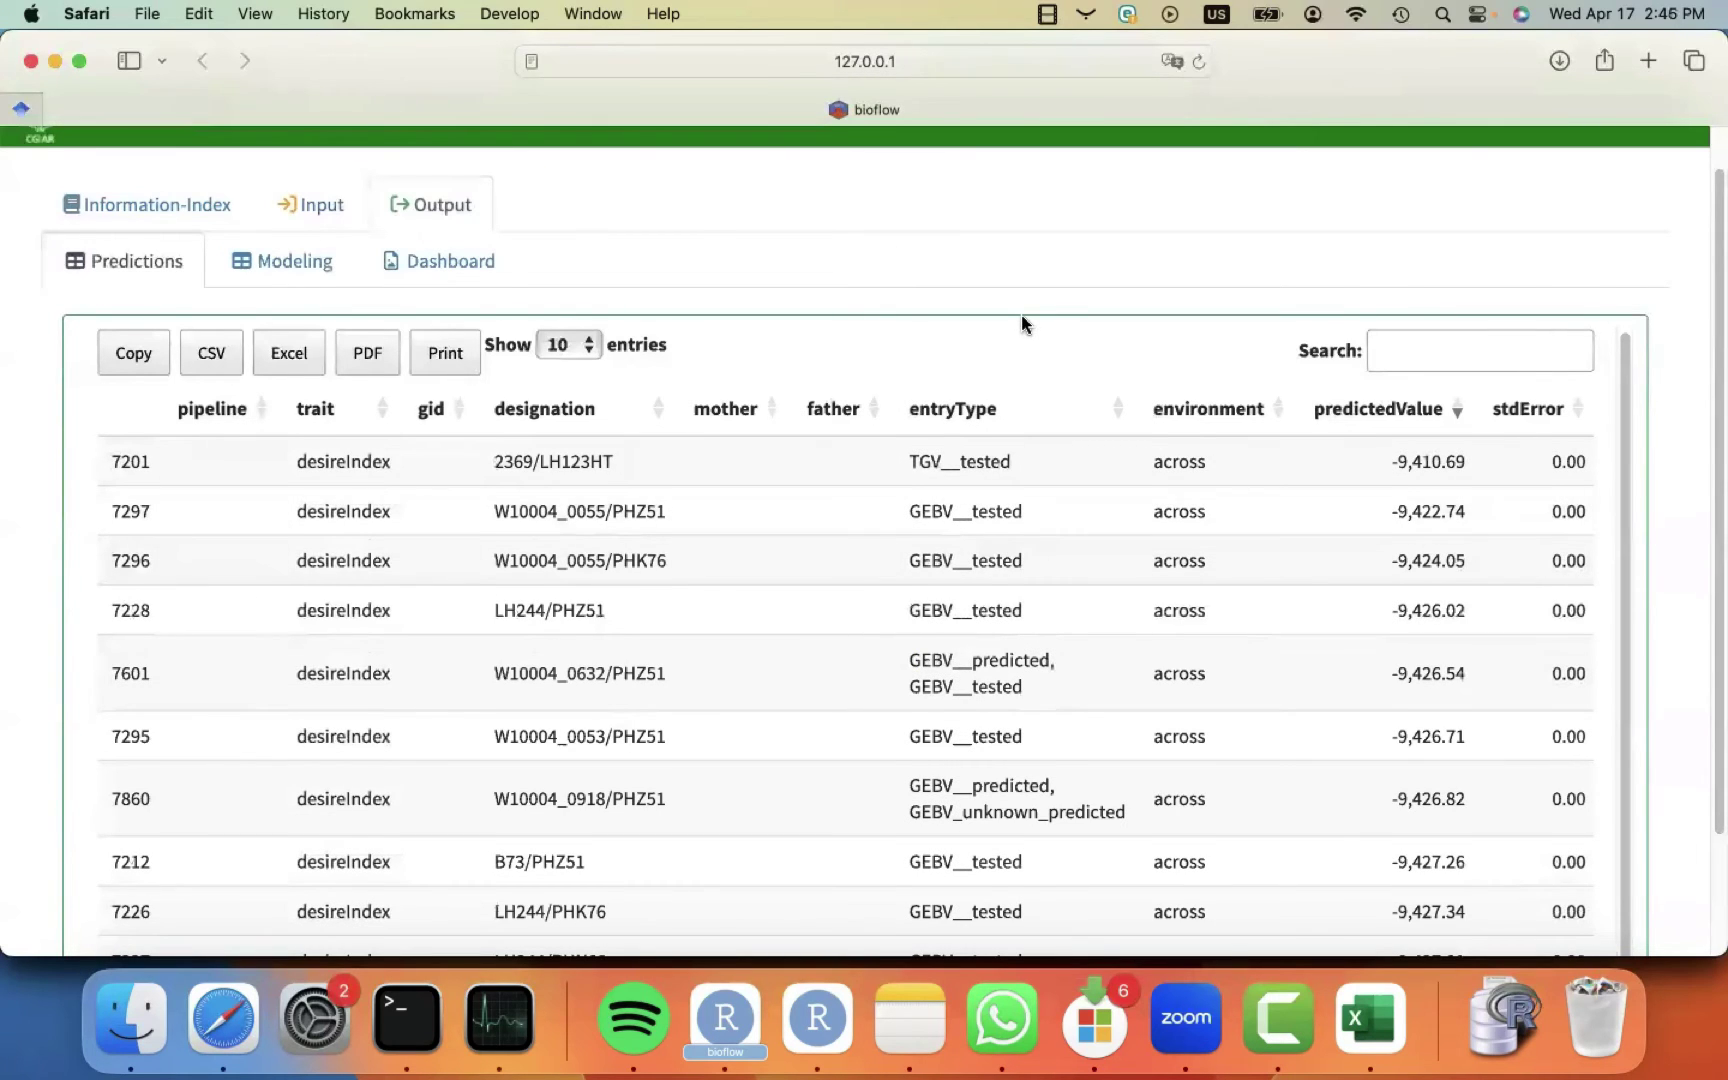
scroll(1021, 323, up, 2)
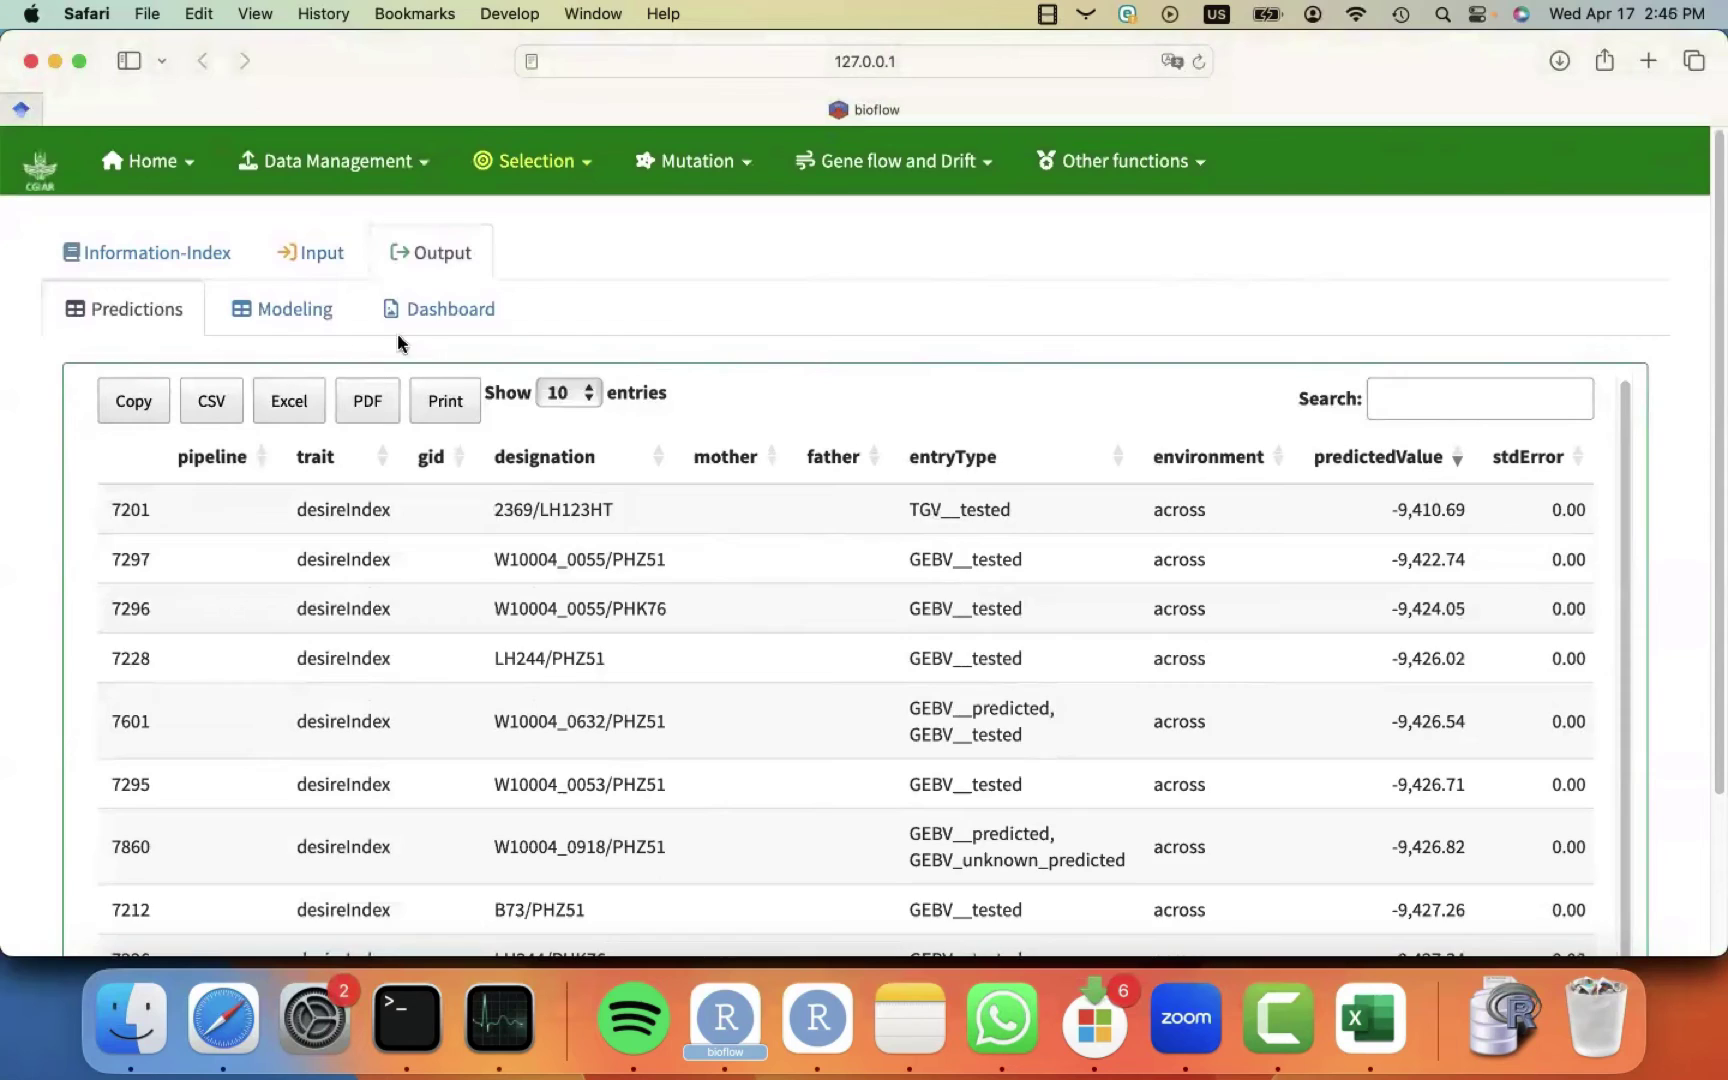
Review the Modeling desire values and weights for both traits, then switch to the Dashboard output.
click(316, 317)
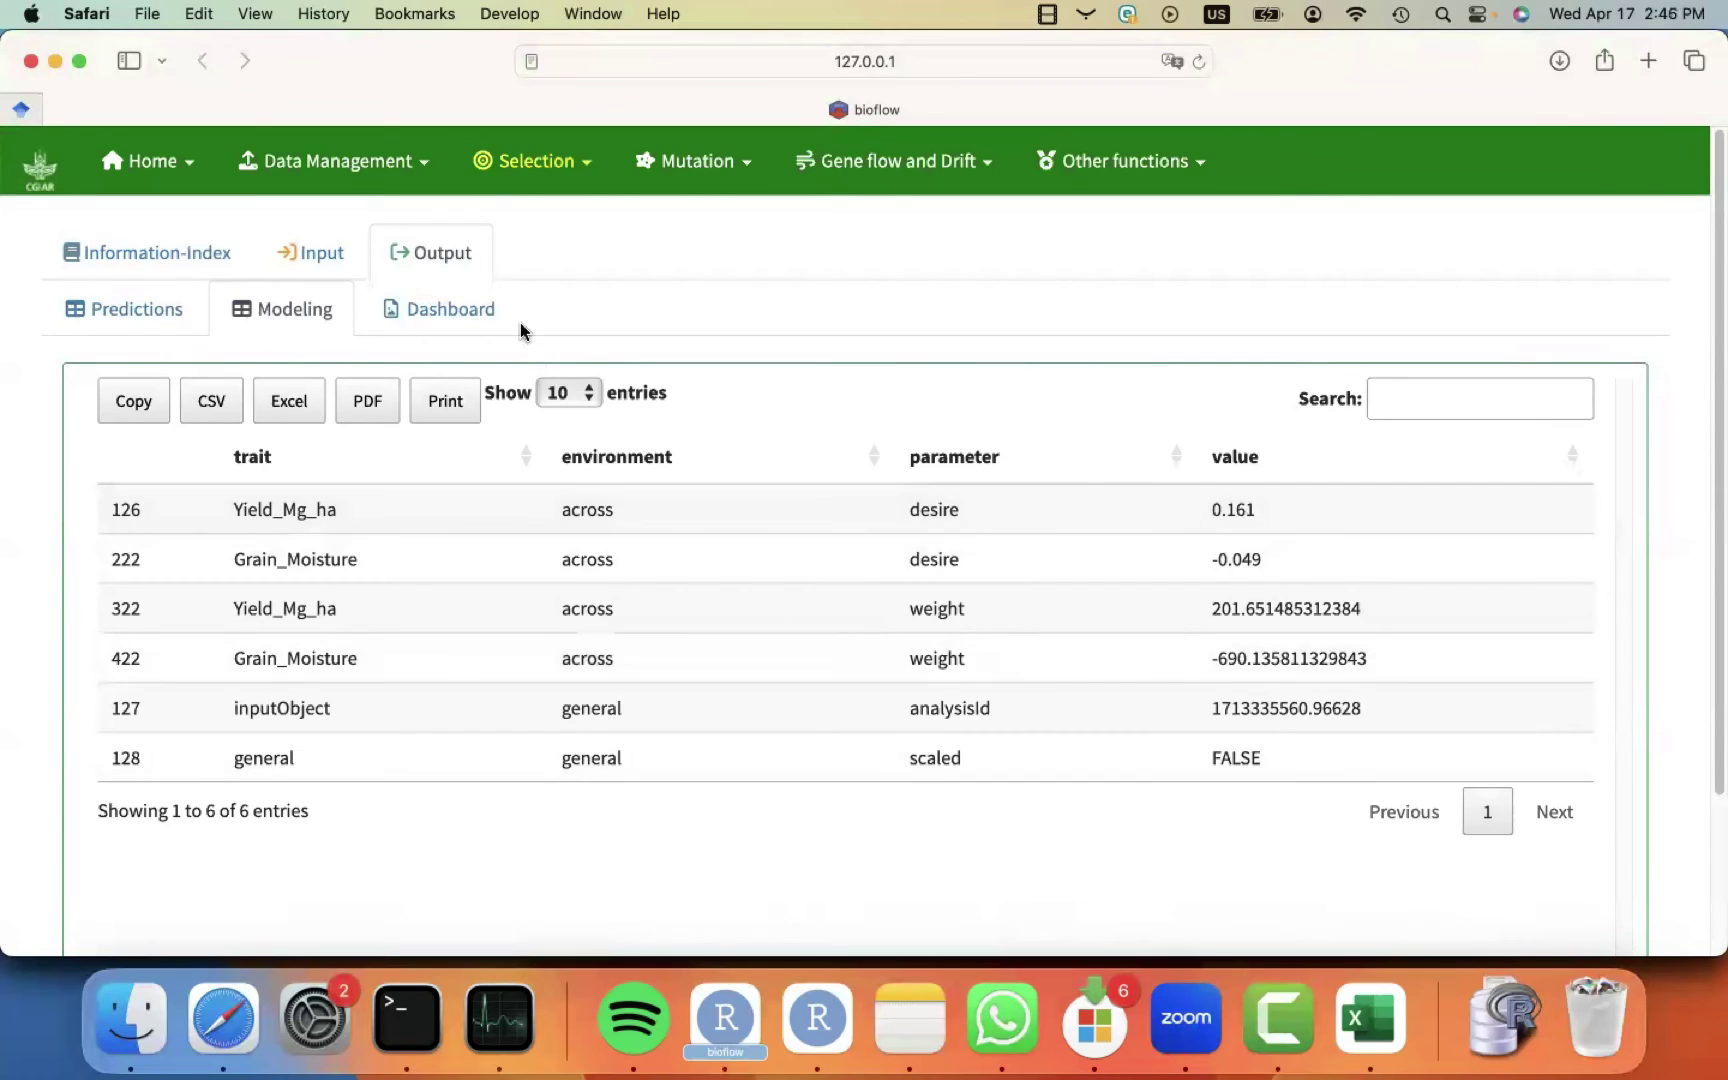
click(465, 318)
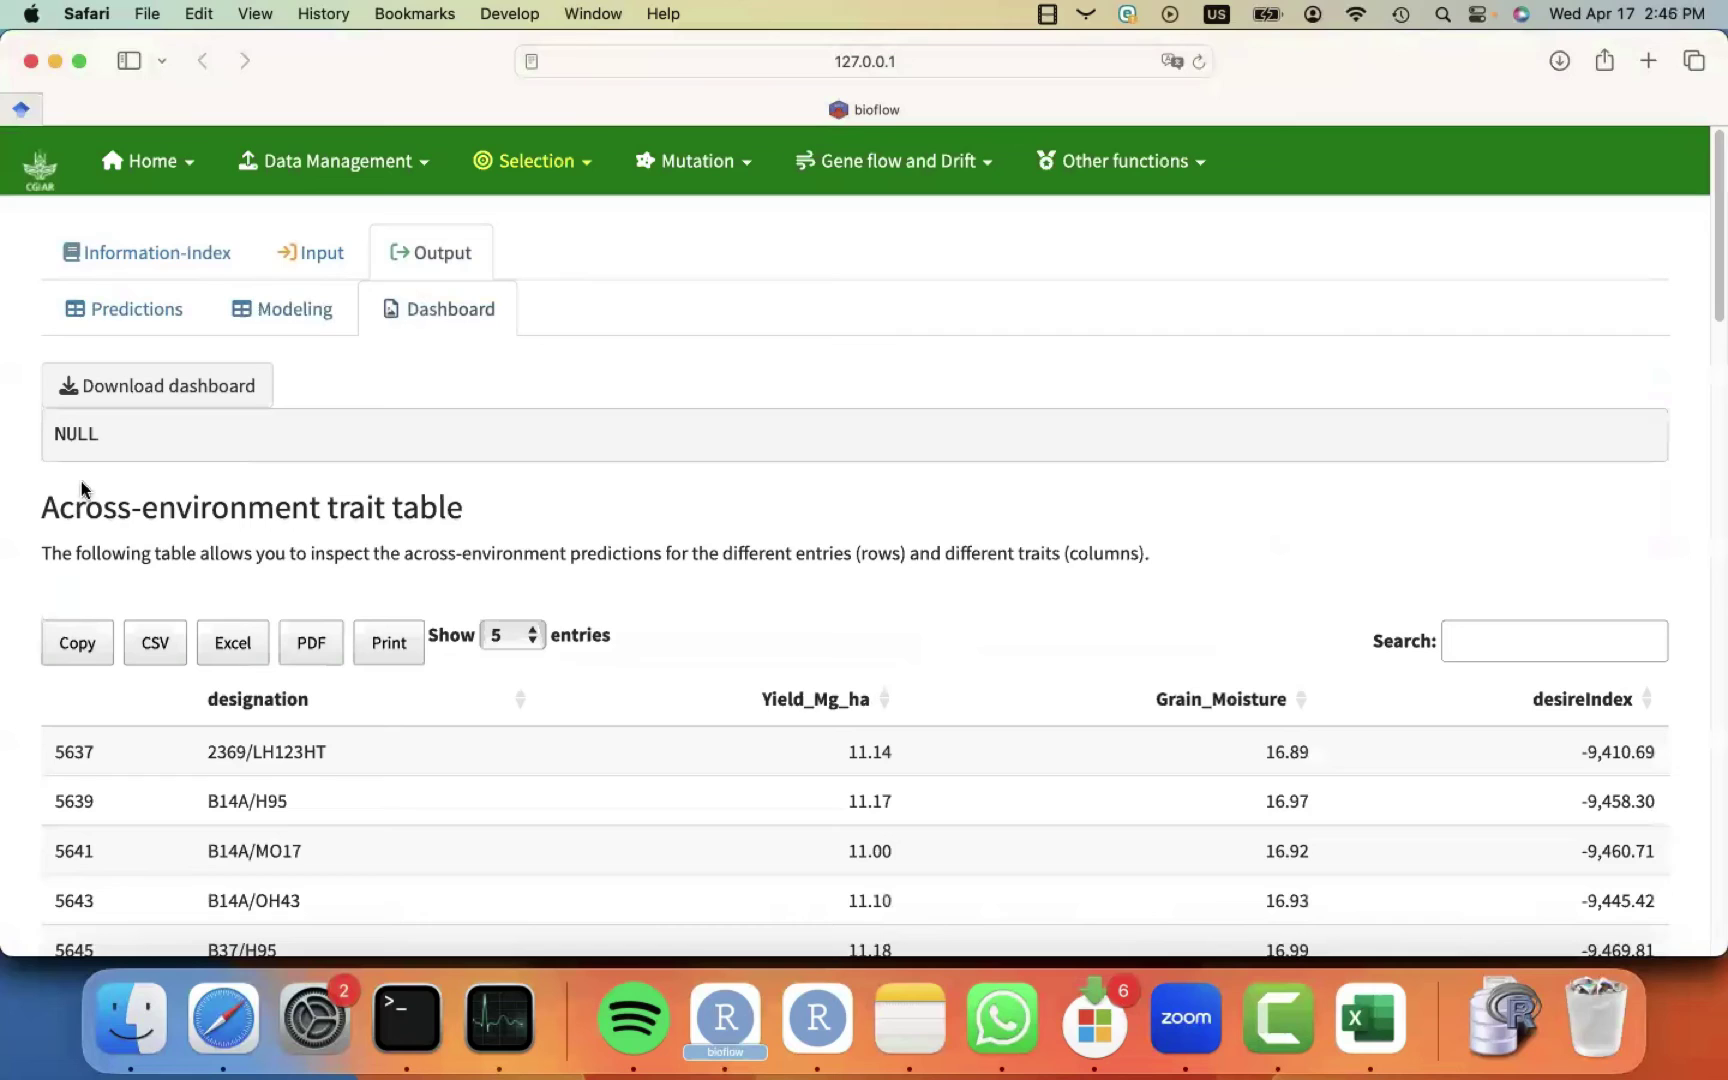
Scroll the dashboard past the trait table and Radar Plot to the Expected Response histograms.
scroll(27, 720, down, 3)
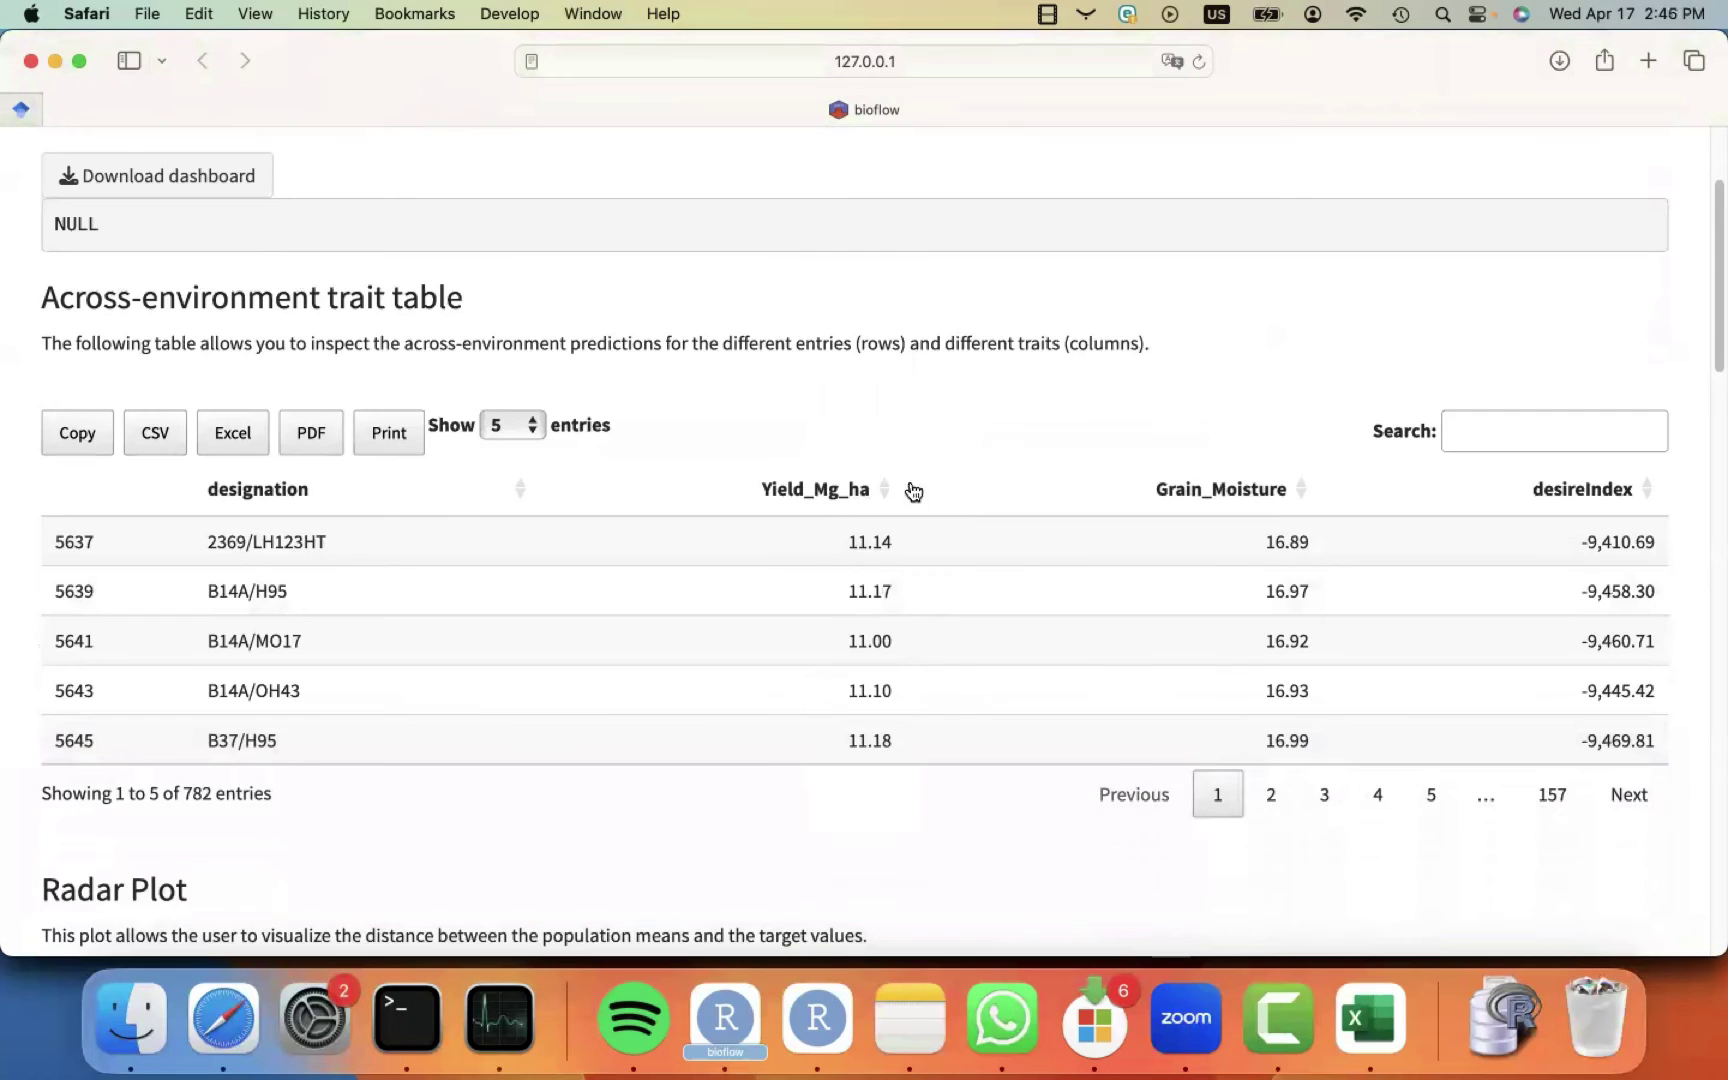
scroll(878, 858, down, 7)
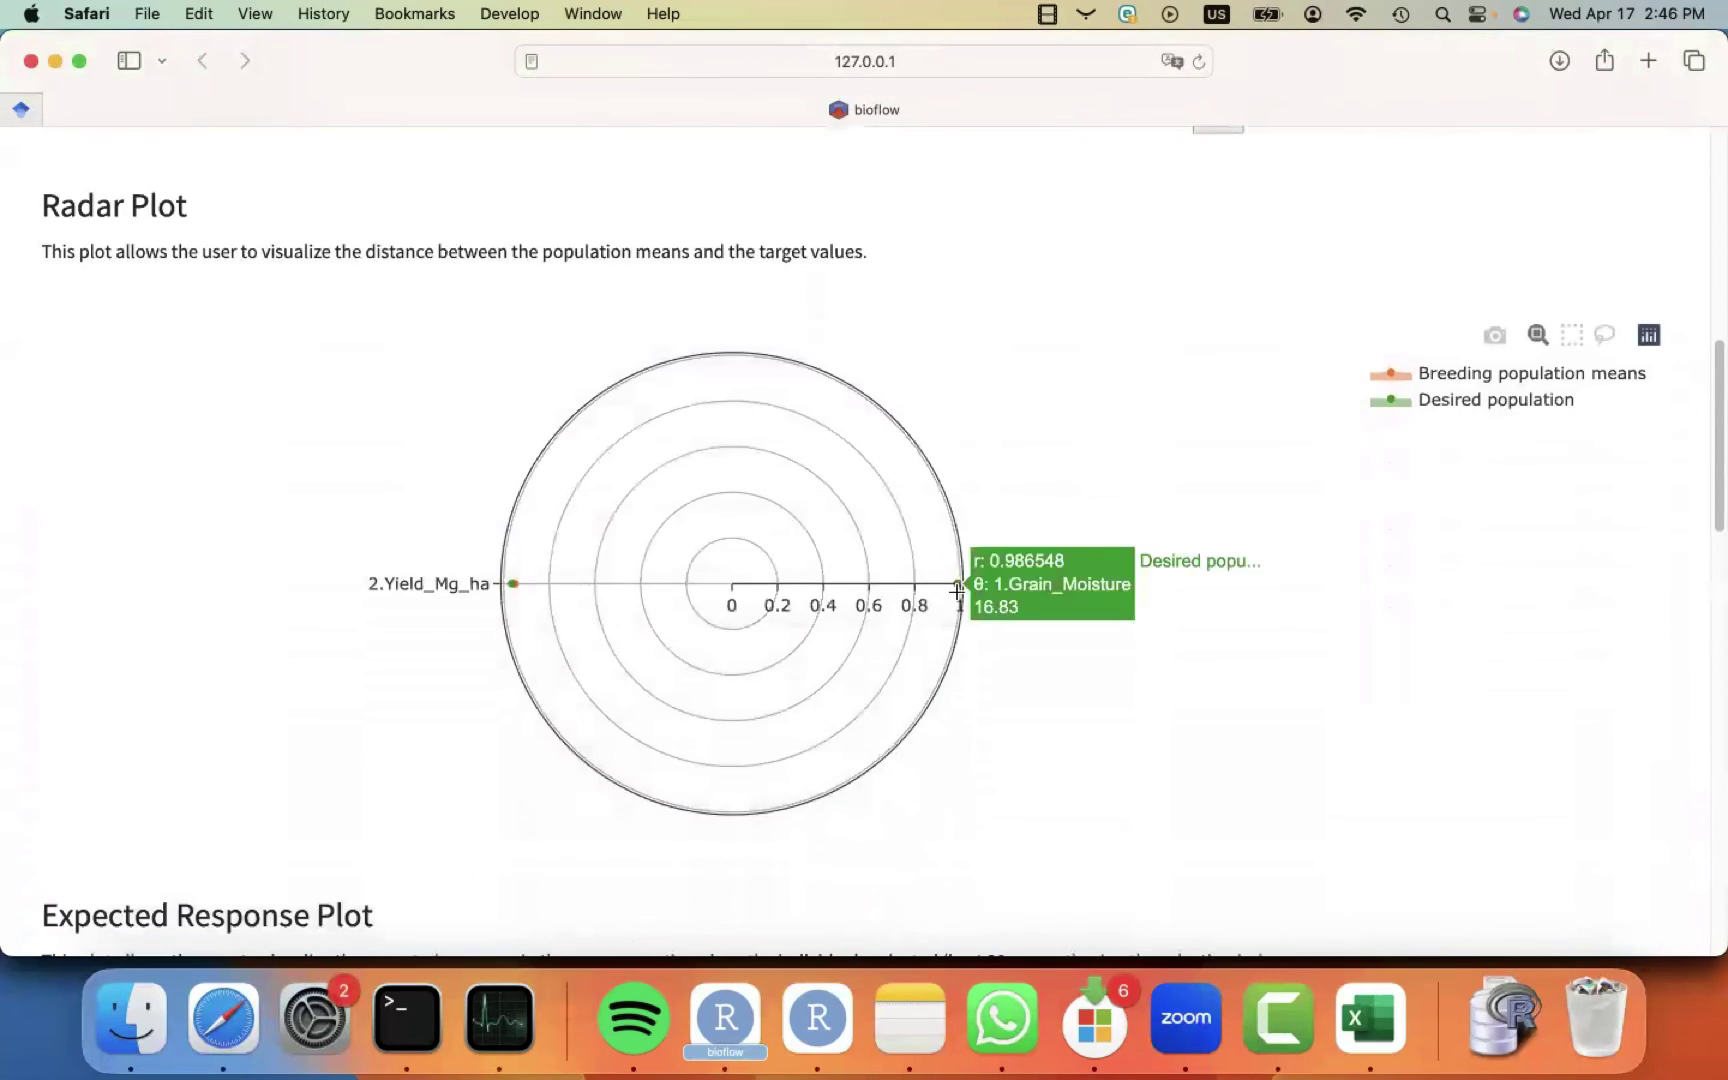
scroll(381, 831, down, 8)
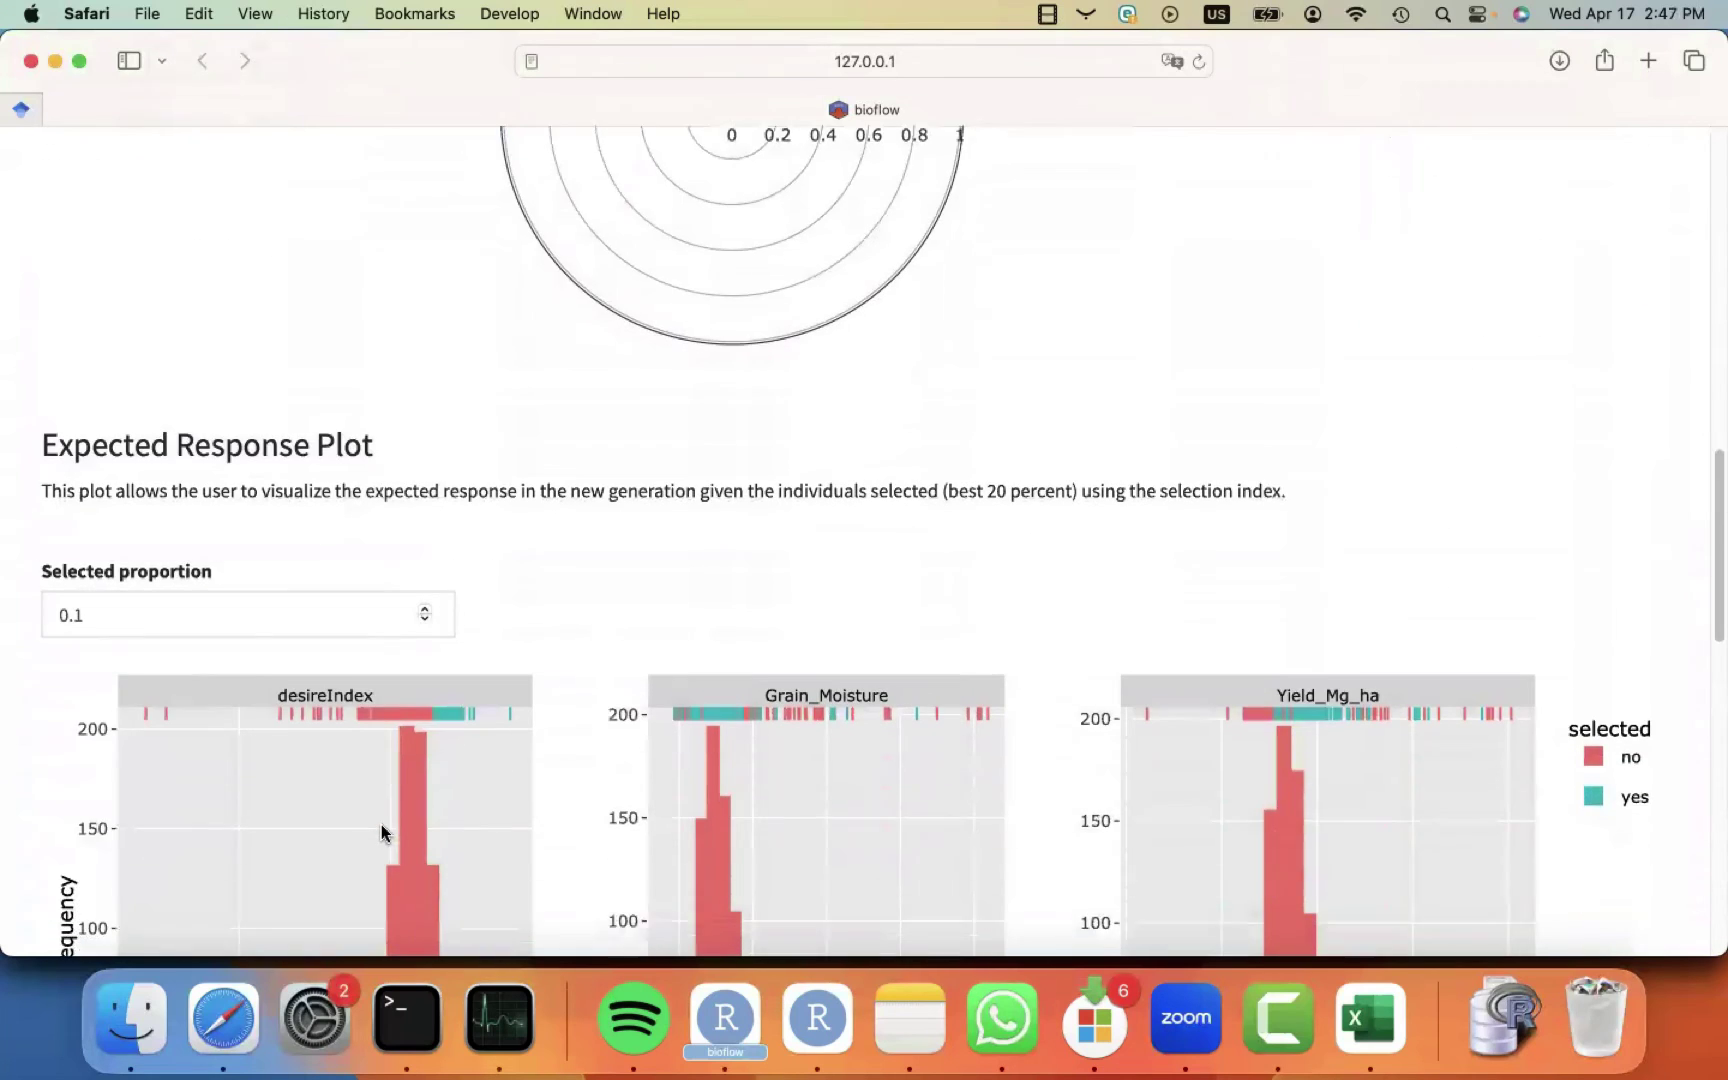
scroll(586, 768, down, 1)
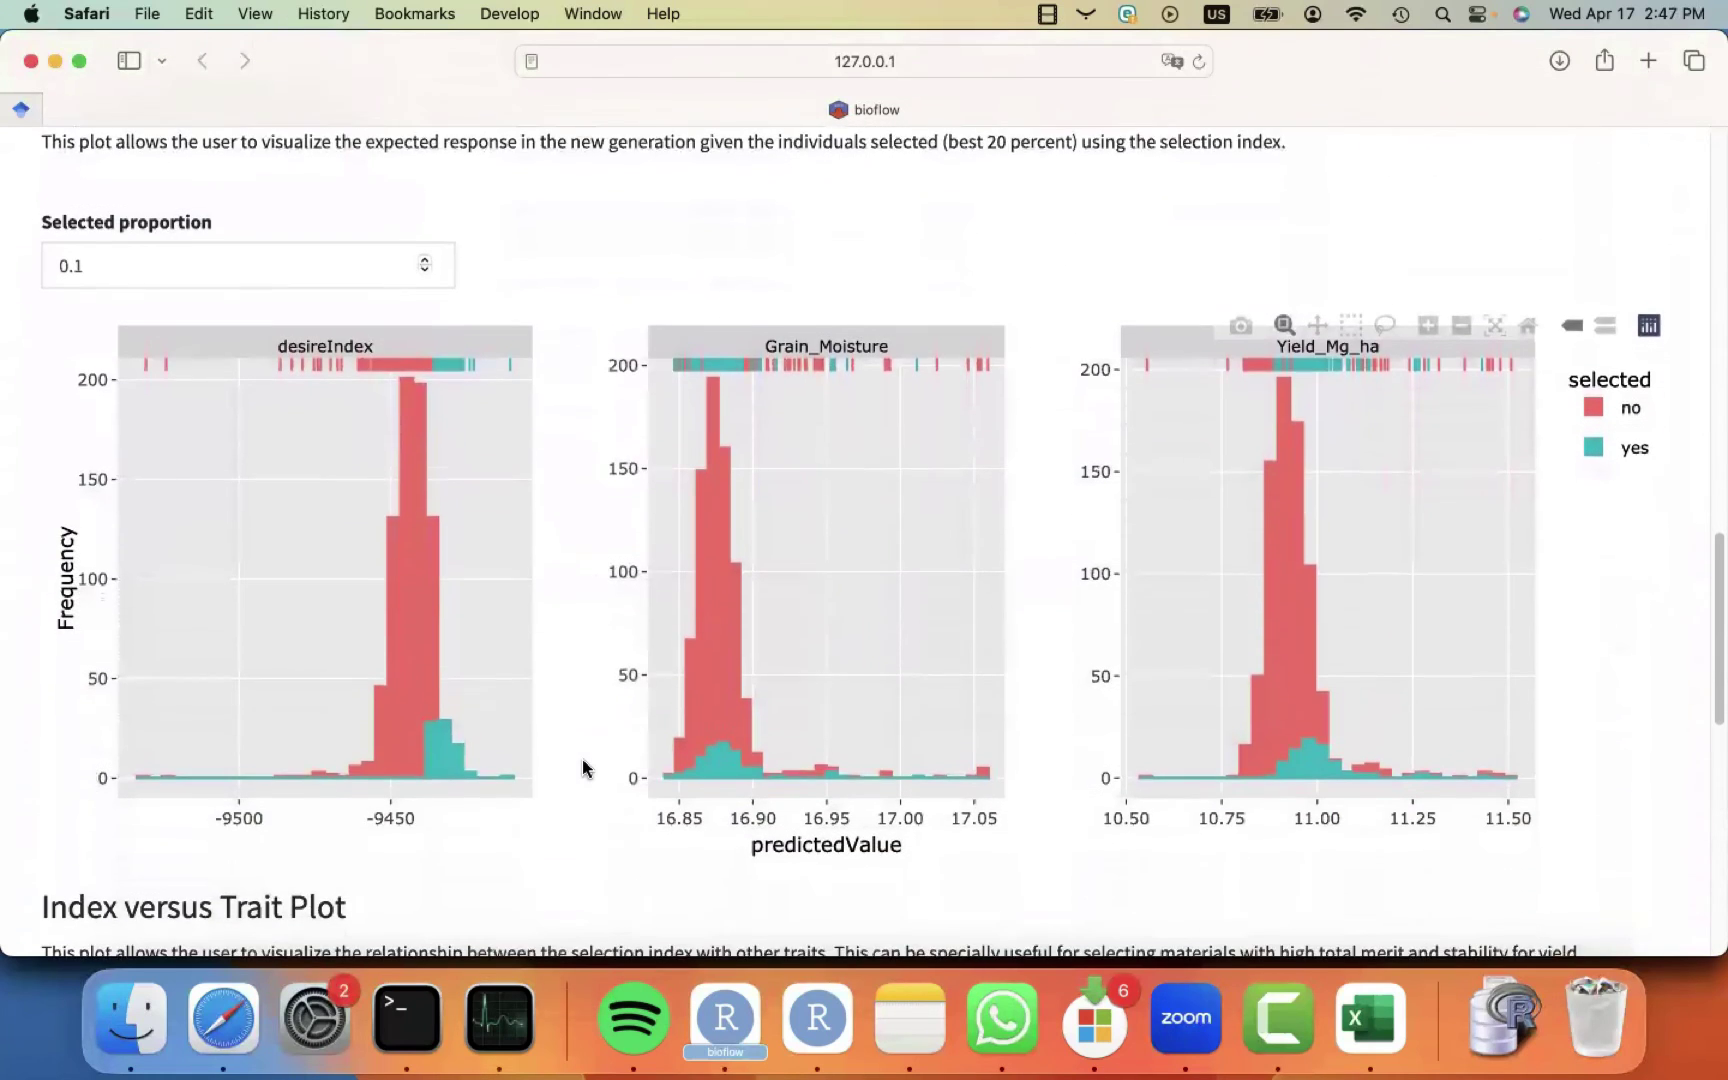
mouse_move(445, 705)
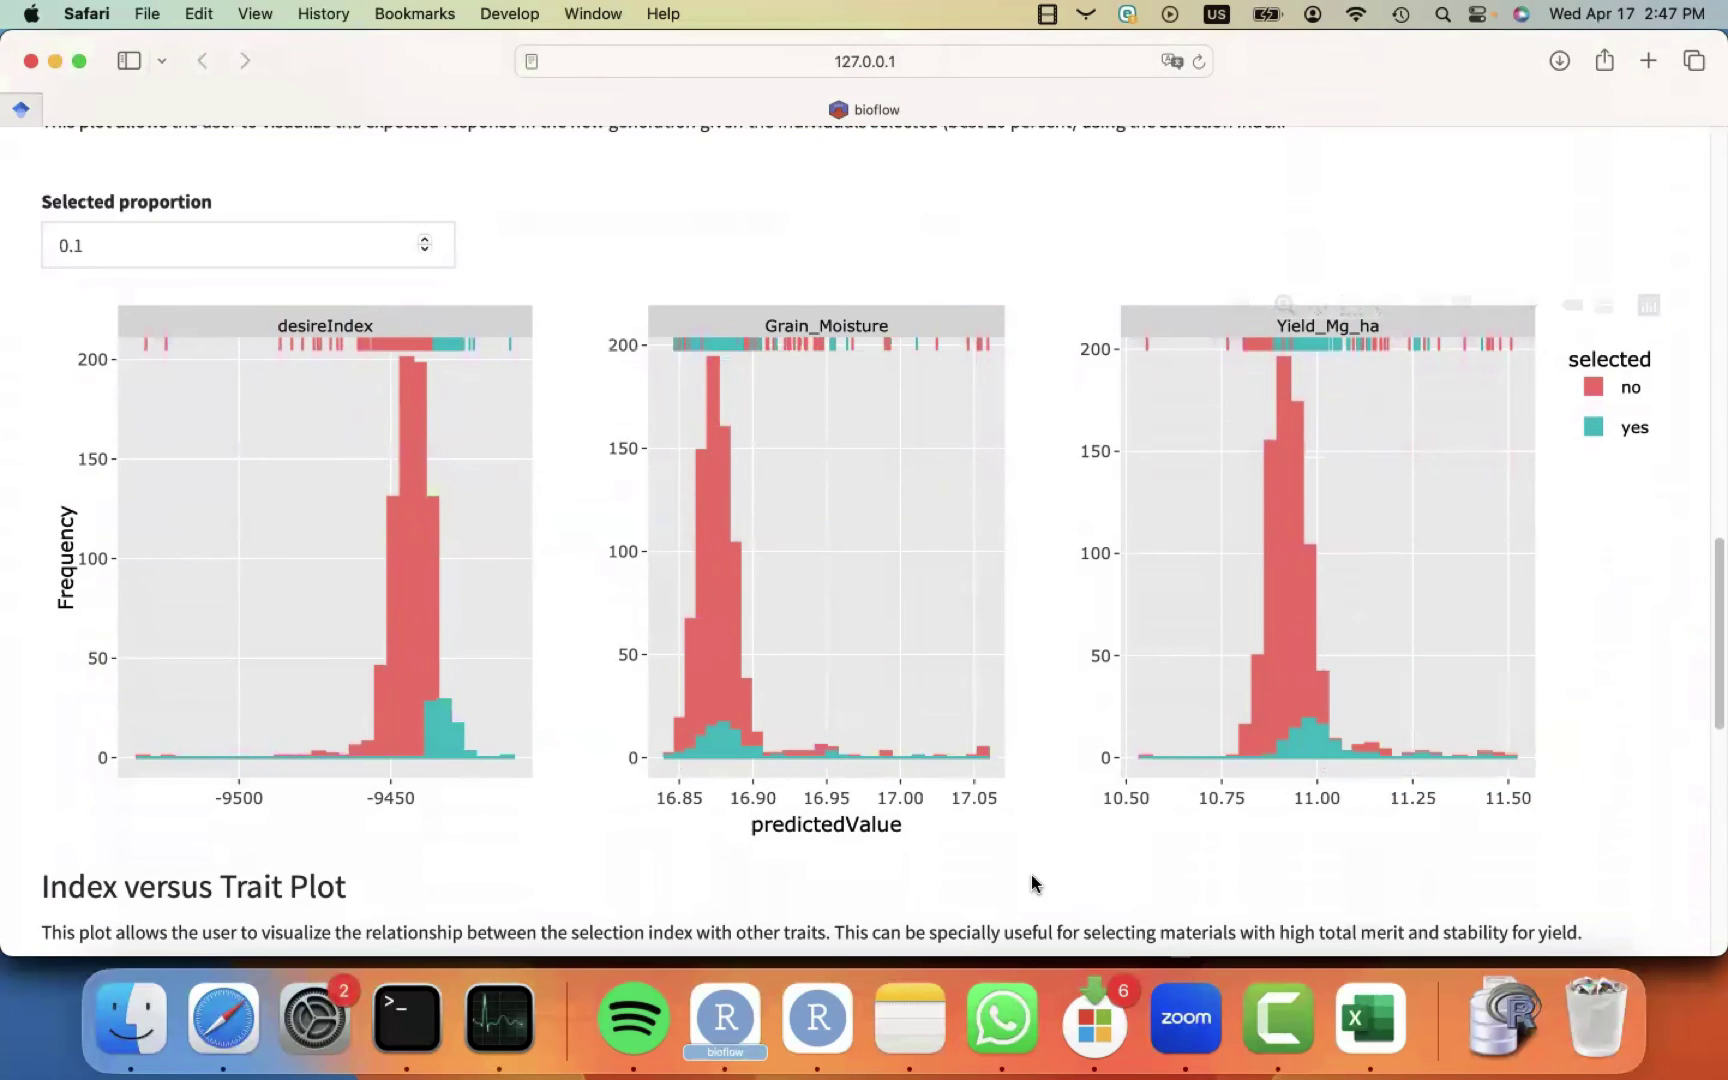
scroll(1031, 876, down, 5)
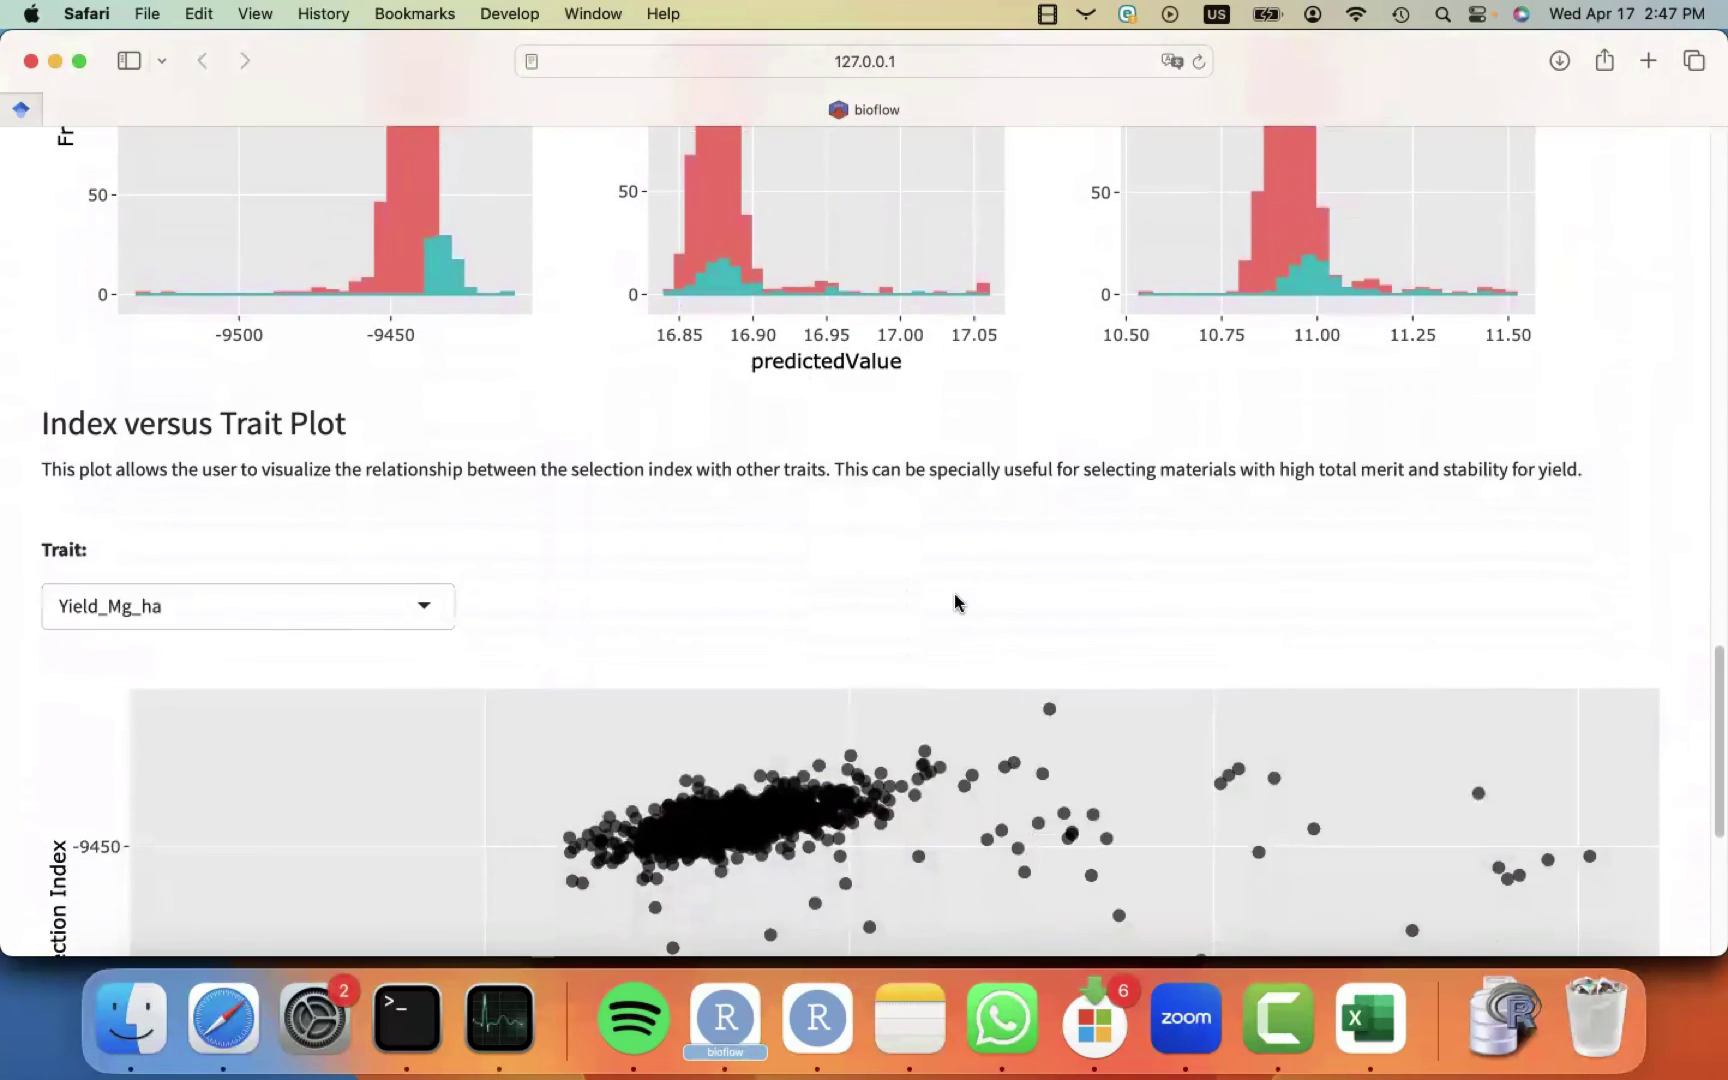
scroll(954, 595, down, 4)
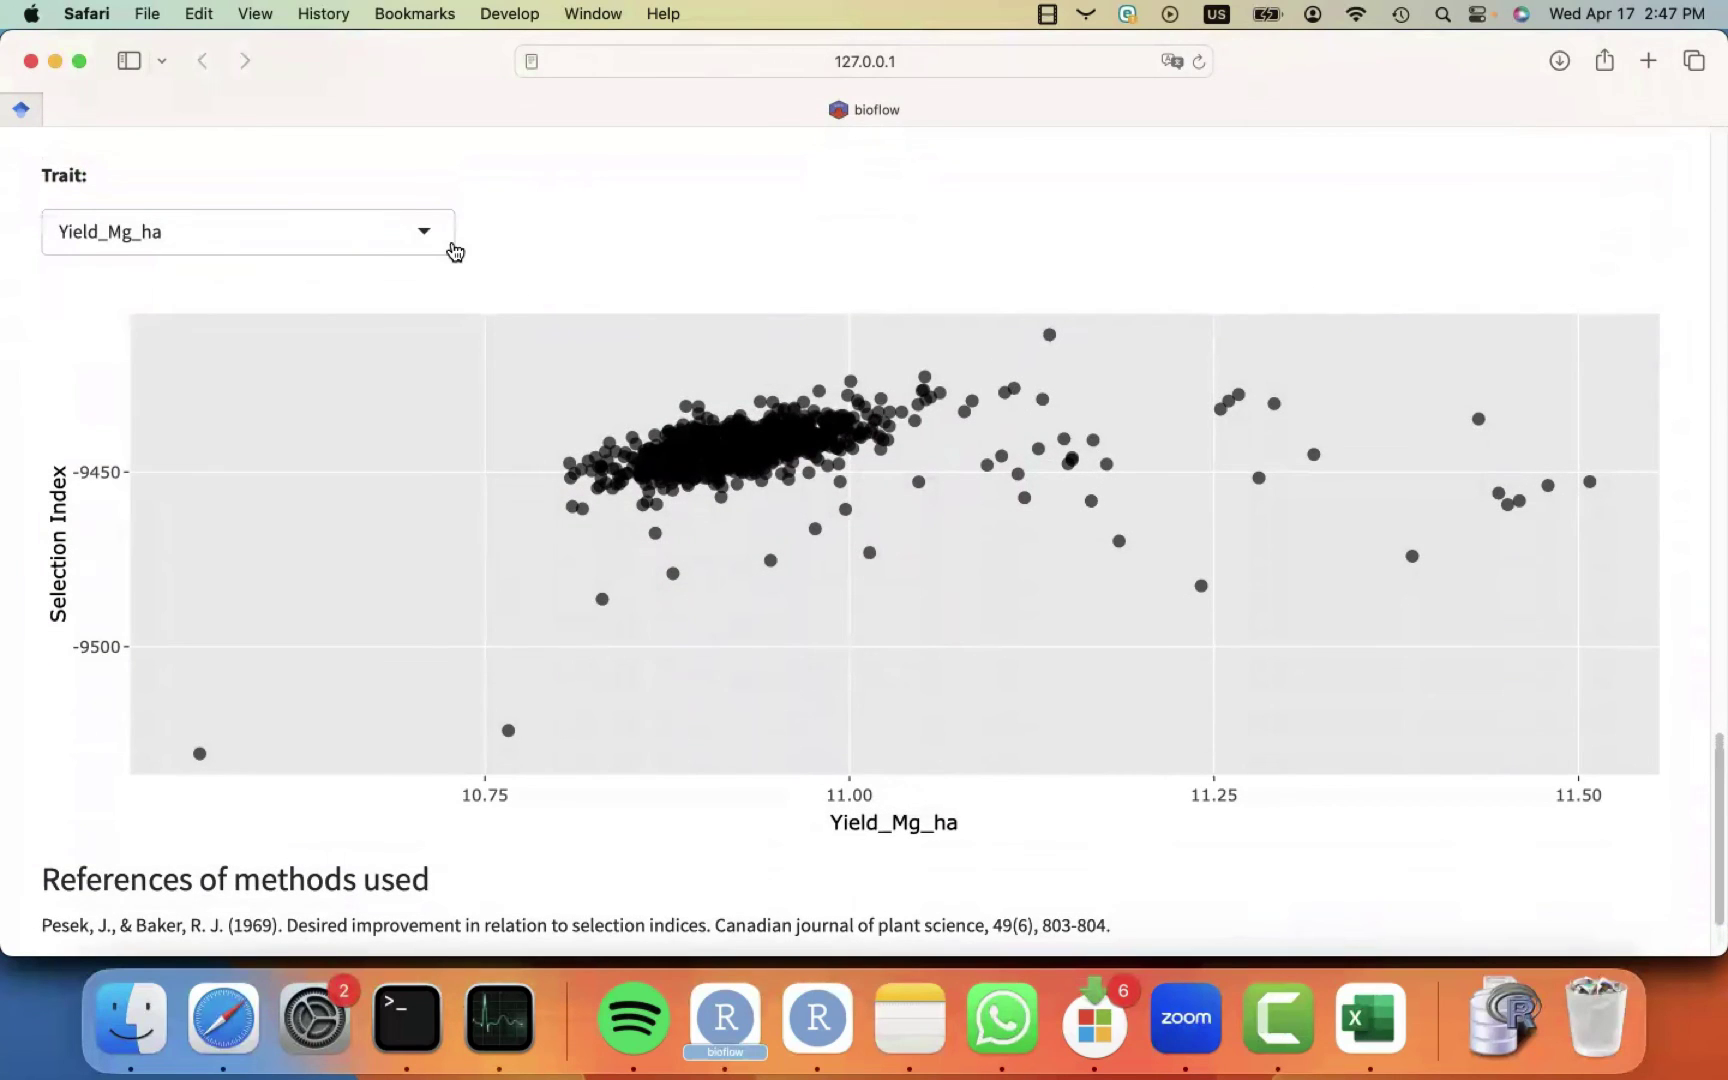
click(425, 233)
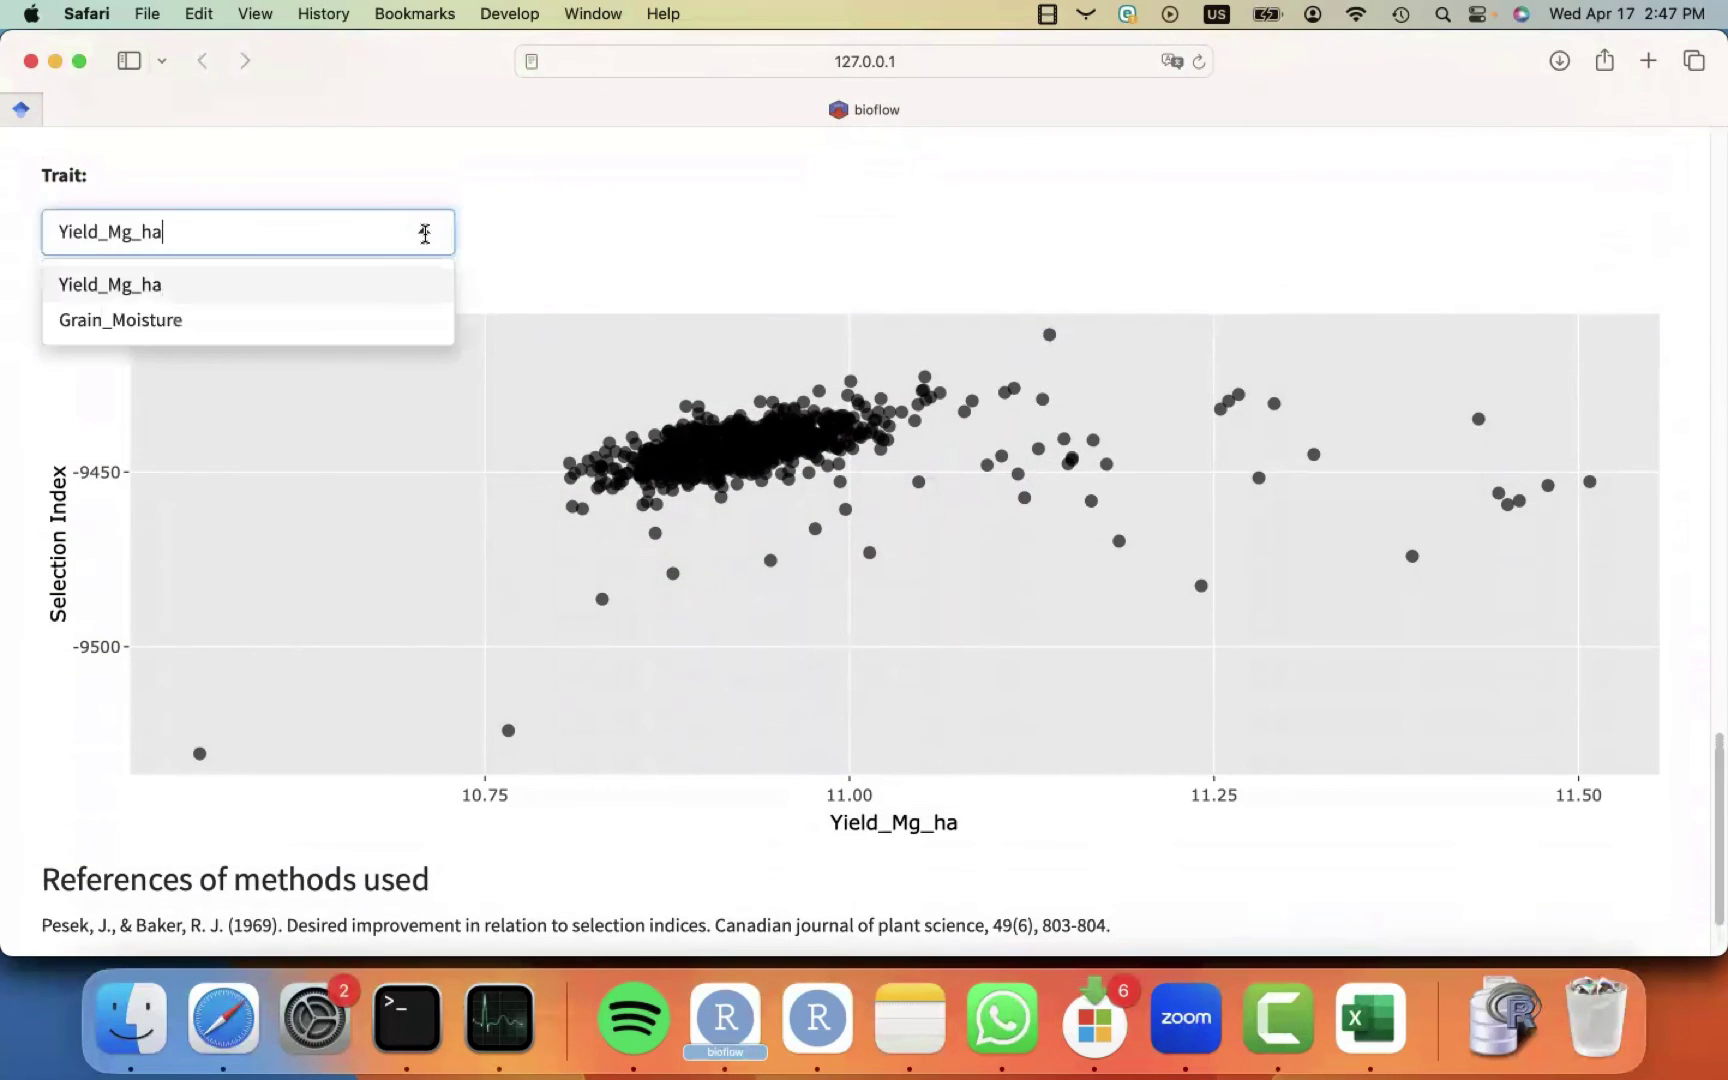
click(371, 322)
mouse_move(386, 455)
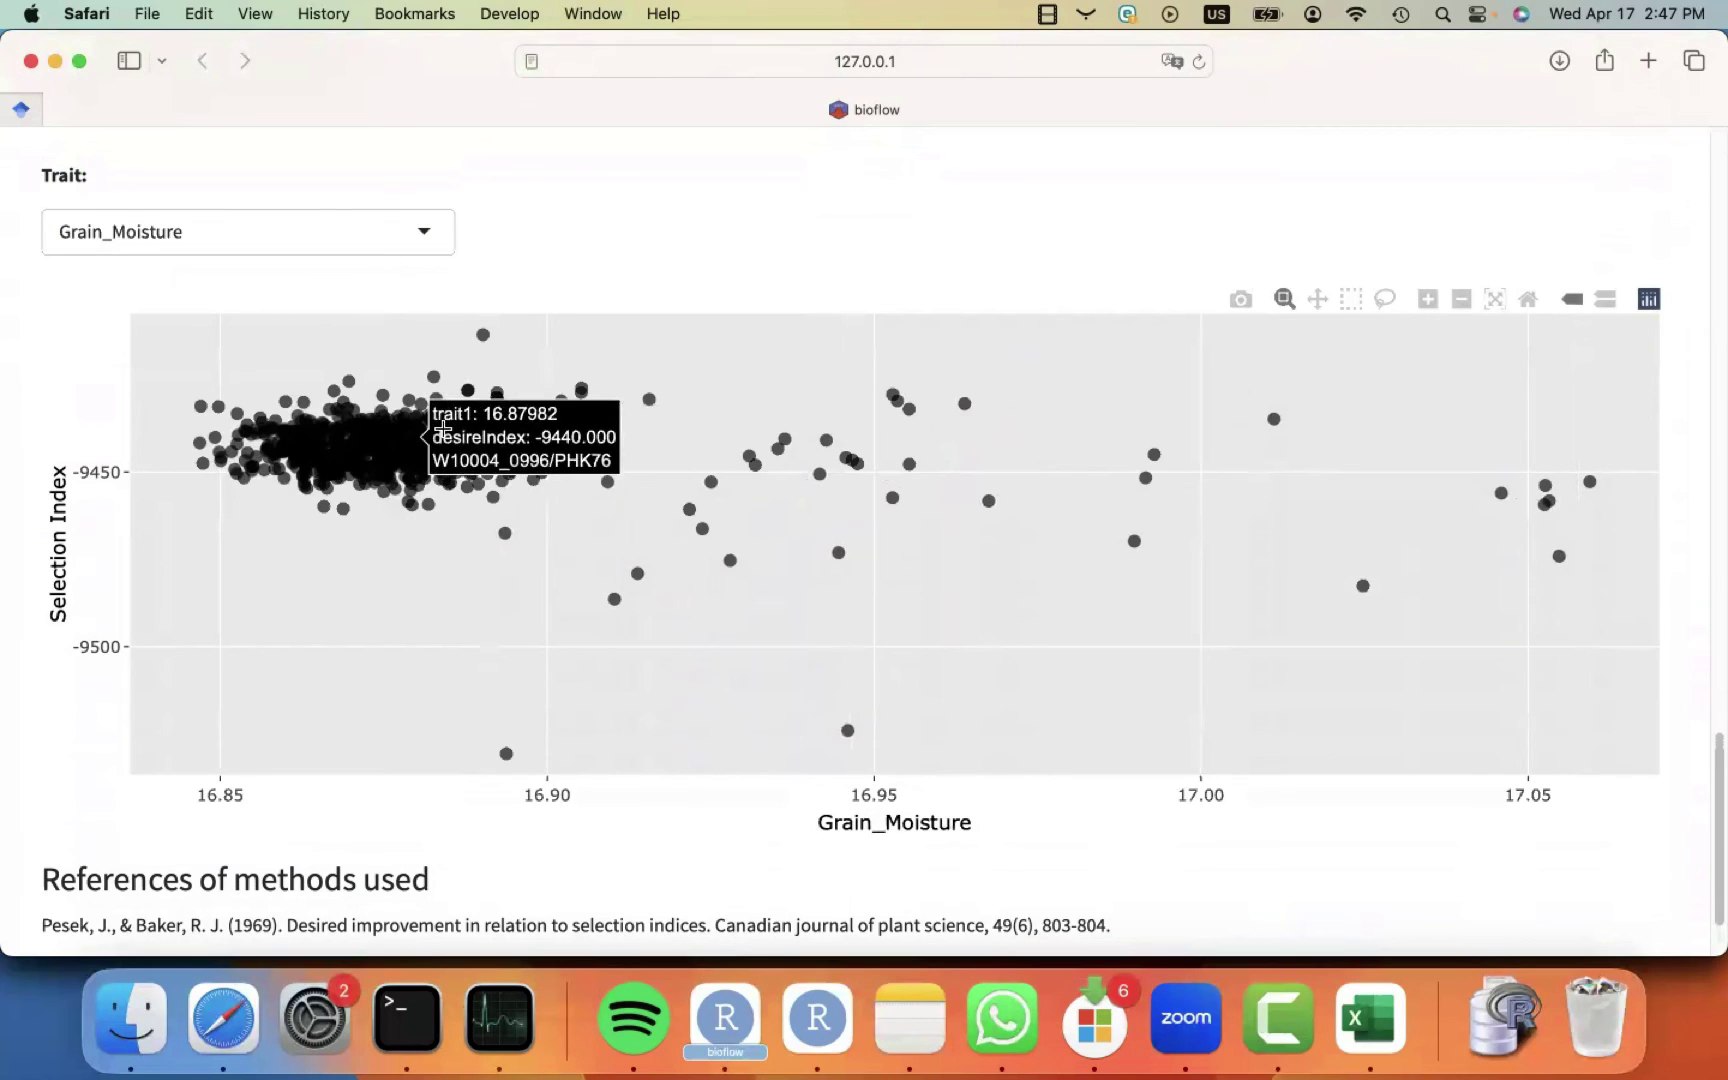
click(418, 251)
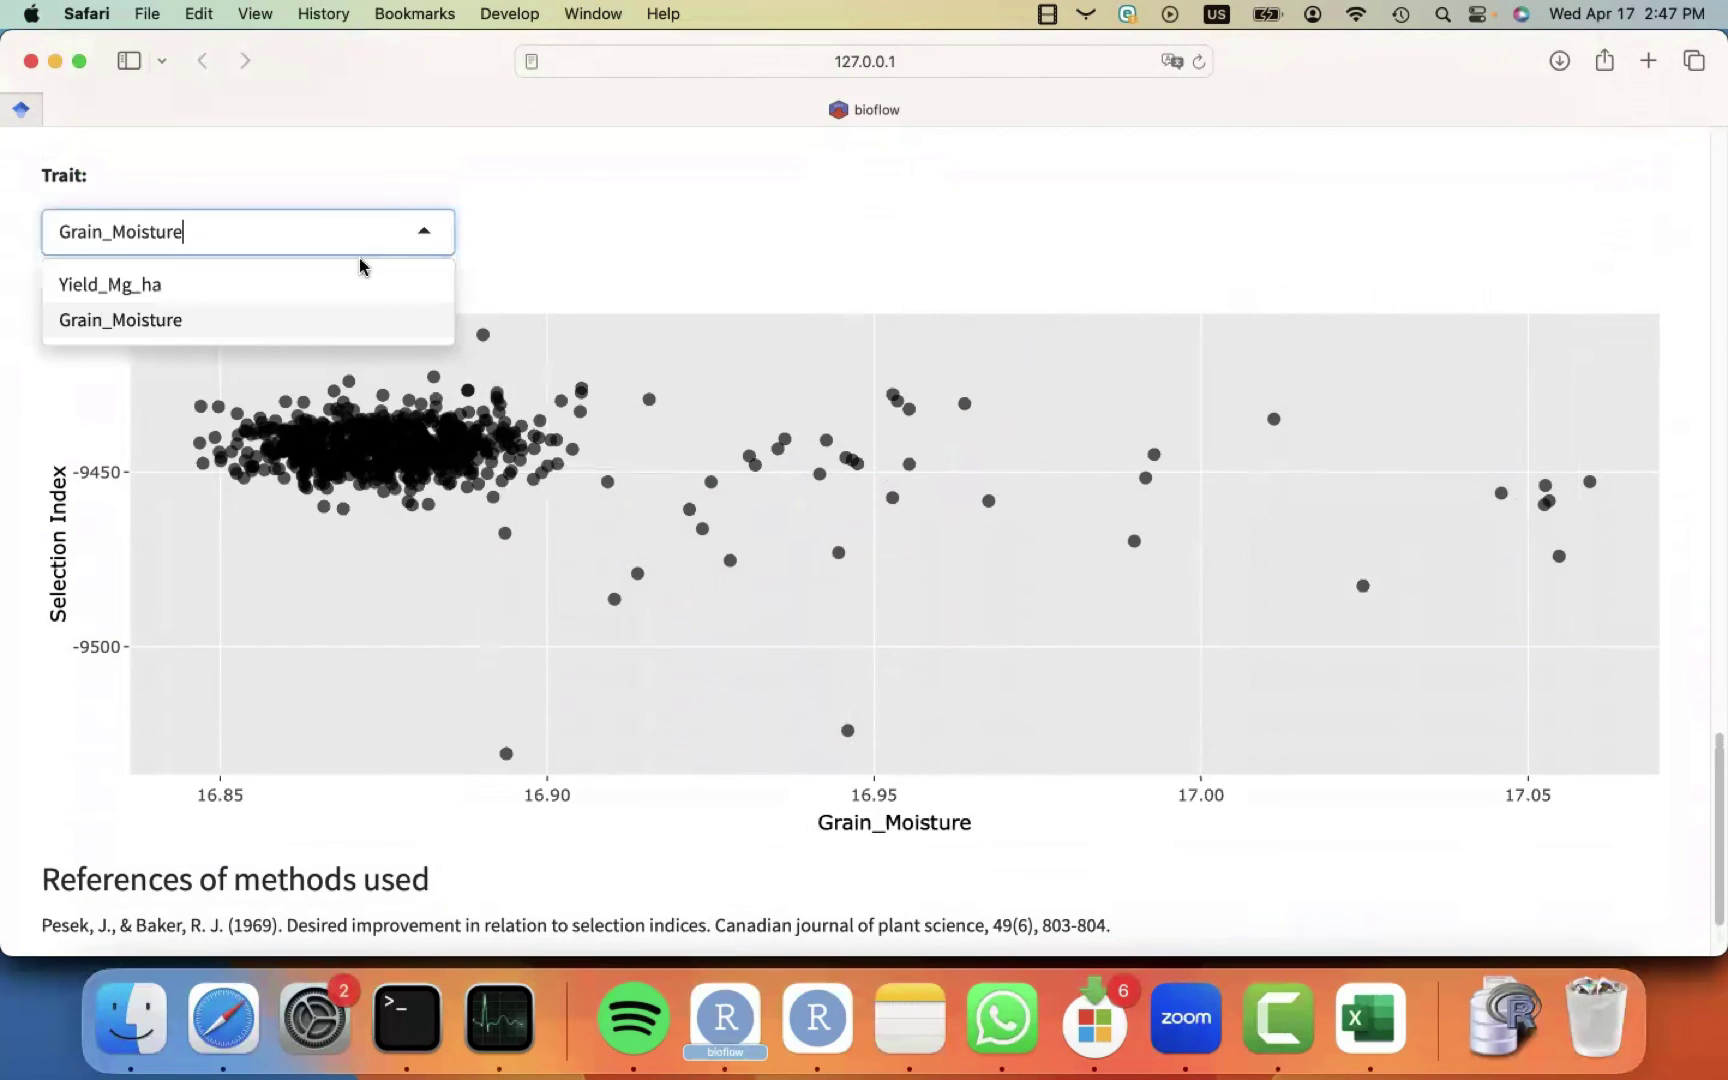
click(340, 282)
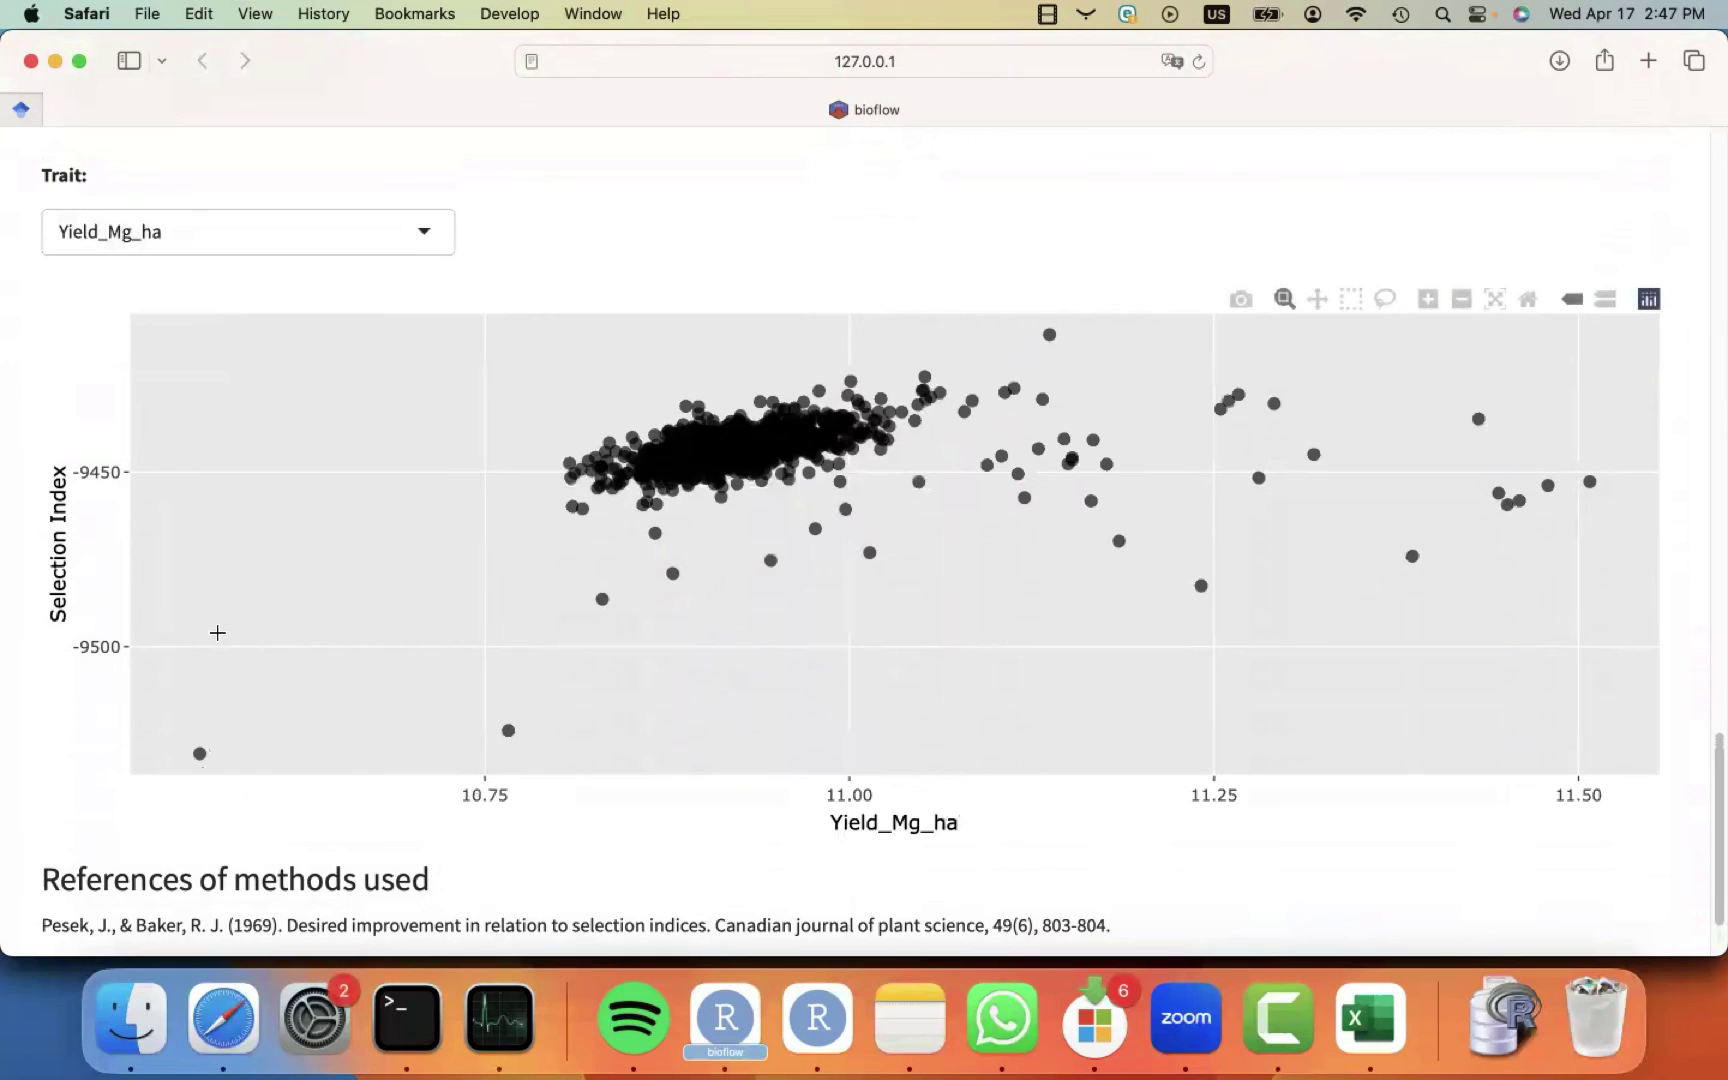
scroll(29, 824, down, 3)
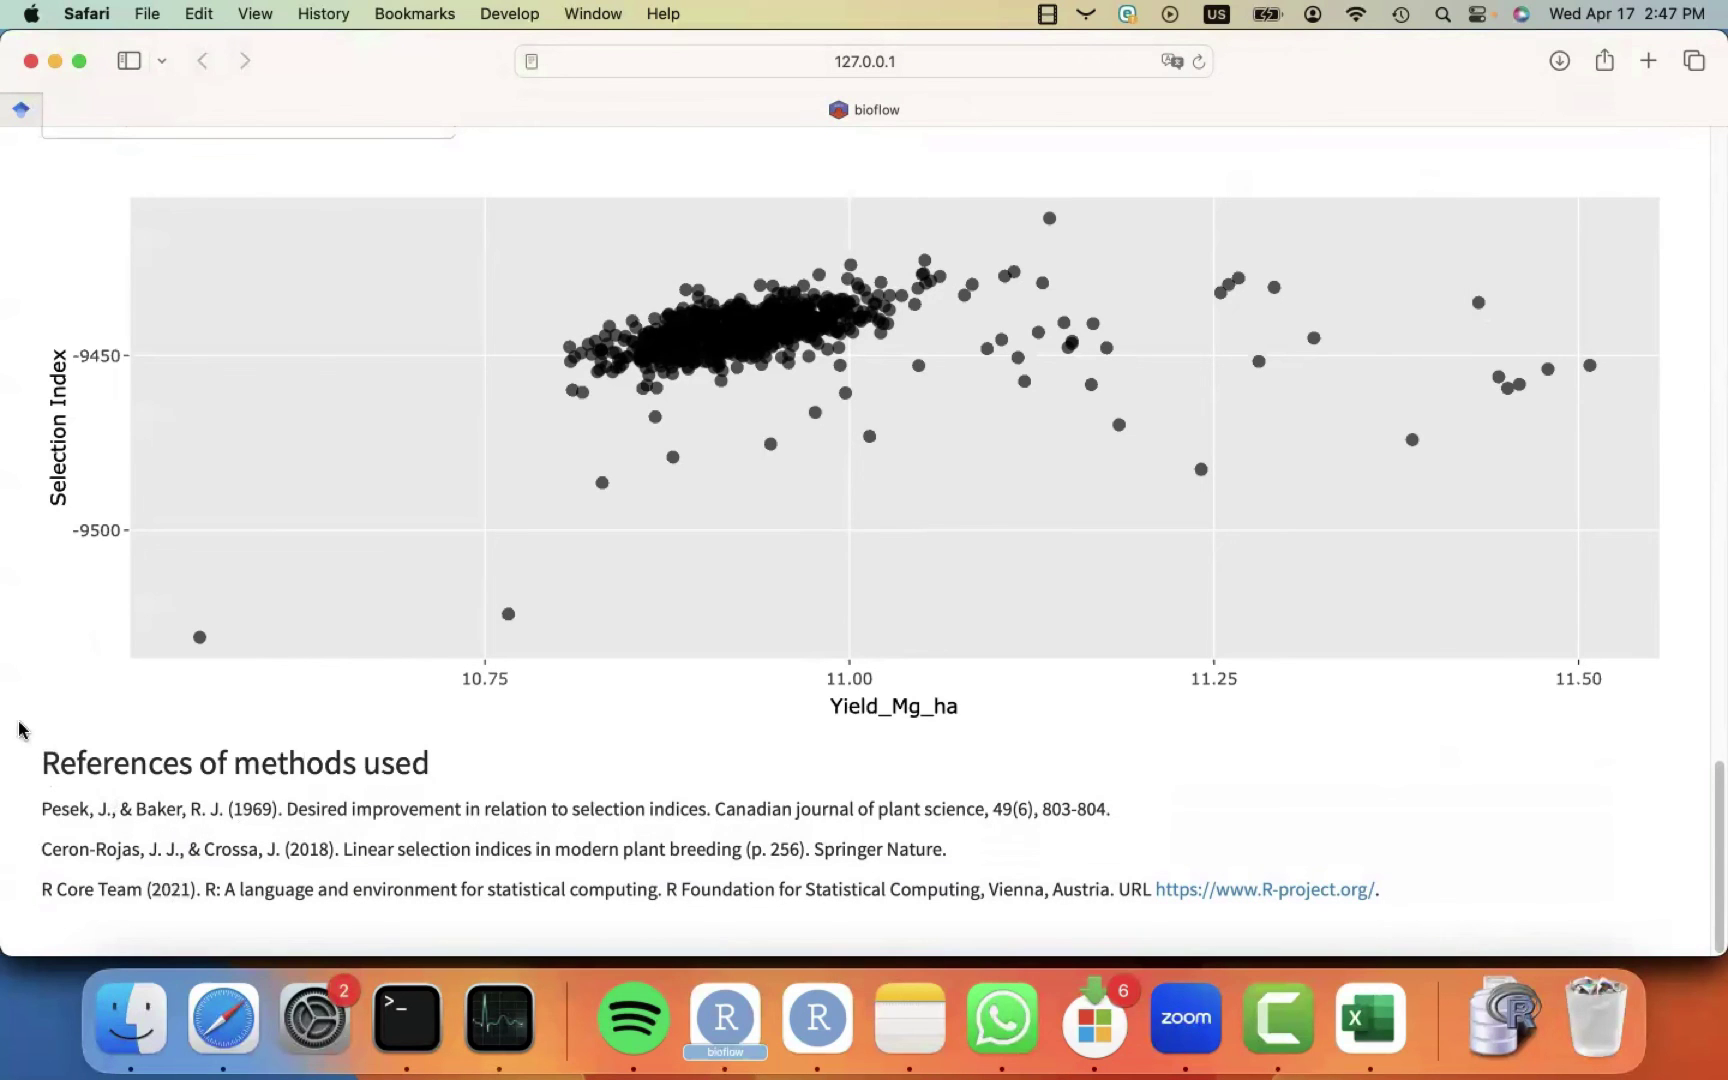
scroll(18, 728, up, 2)
scroll(18, 728, up, 10)
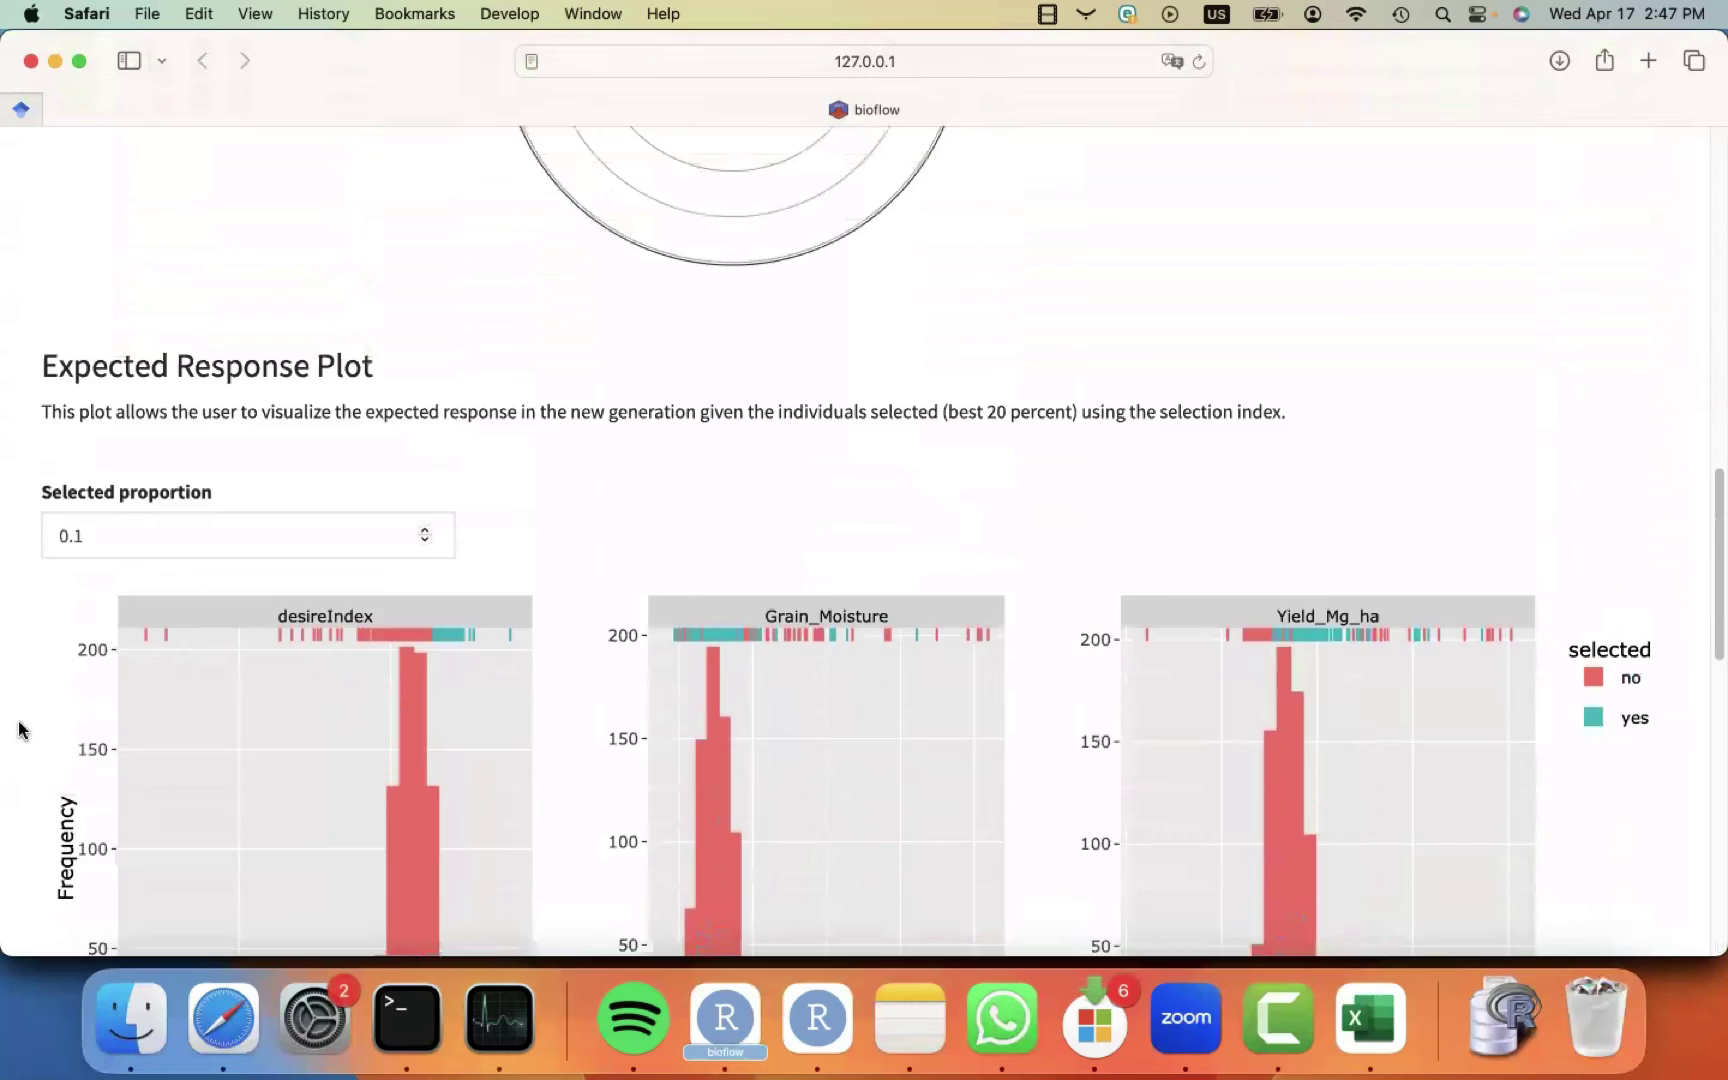
scroll(20, 730, up, 15)
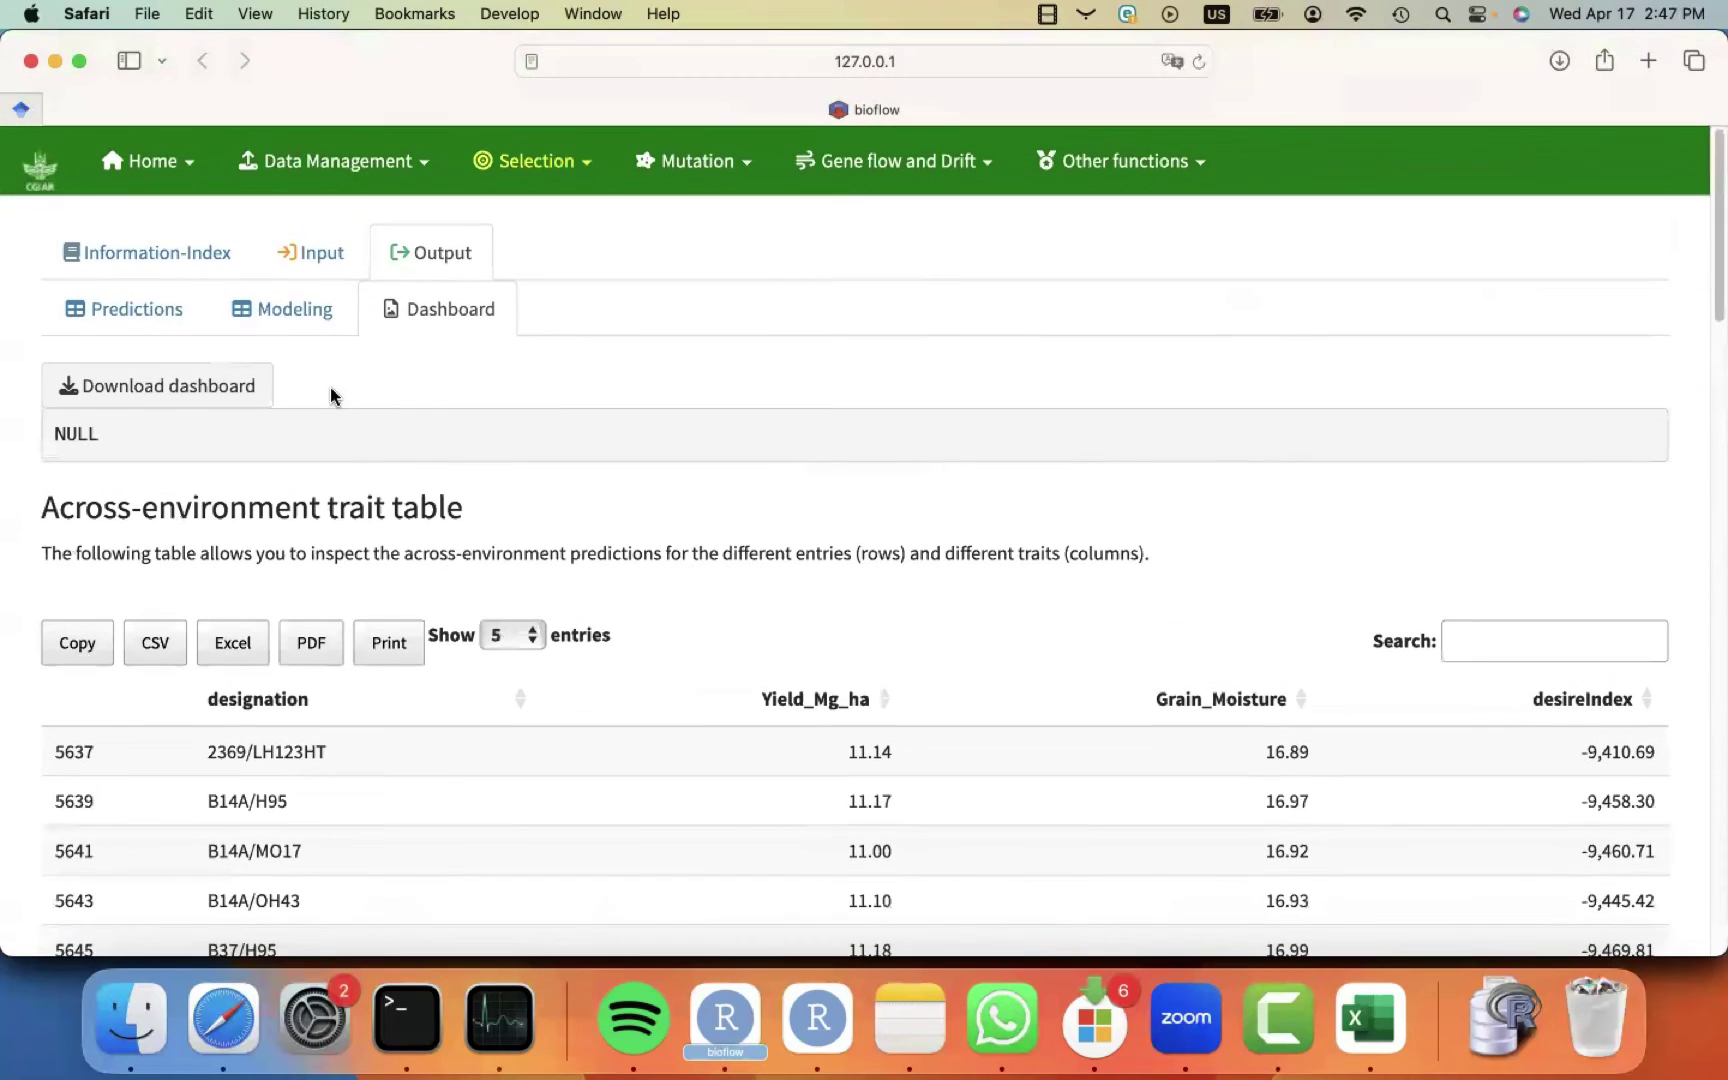
Download the dashboard as my-report-16.html and open it from Downloads in a new tab.
click(165, 388)
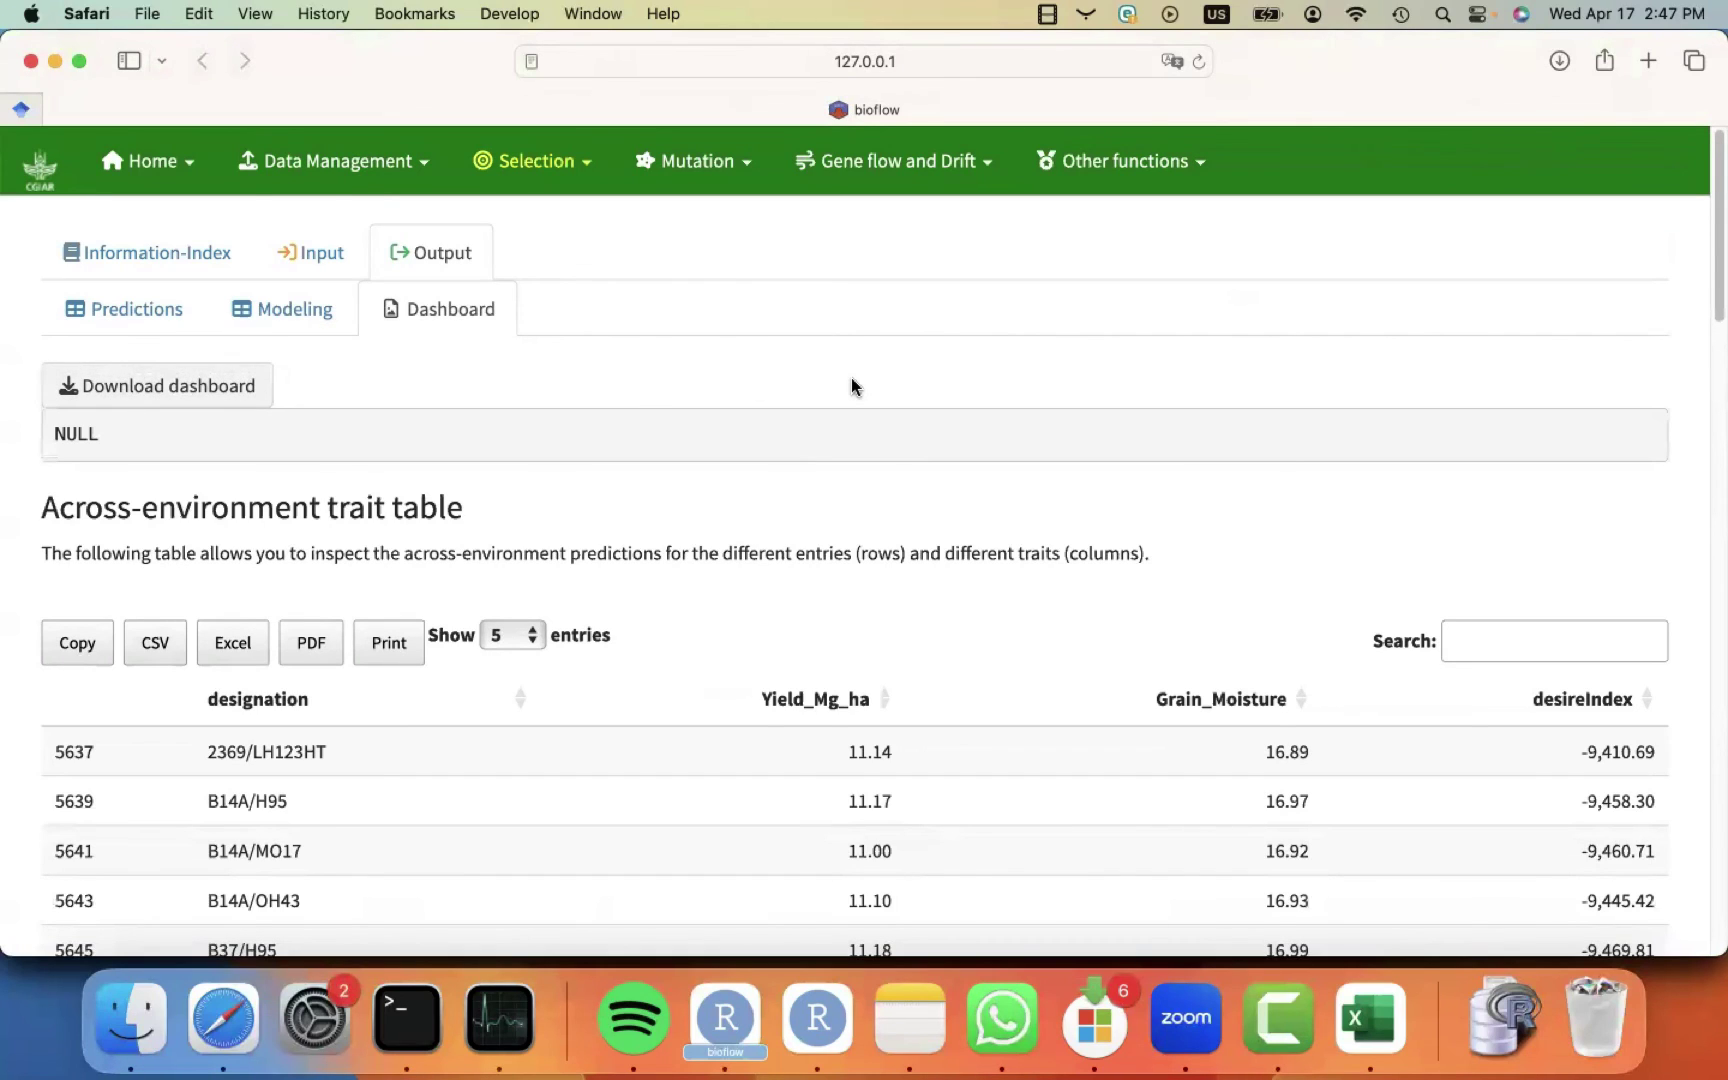
click(1512, 1030)
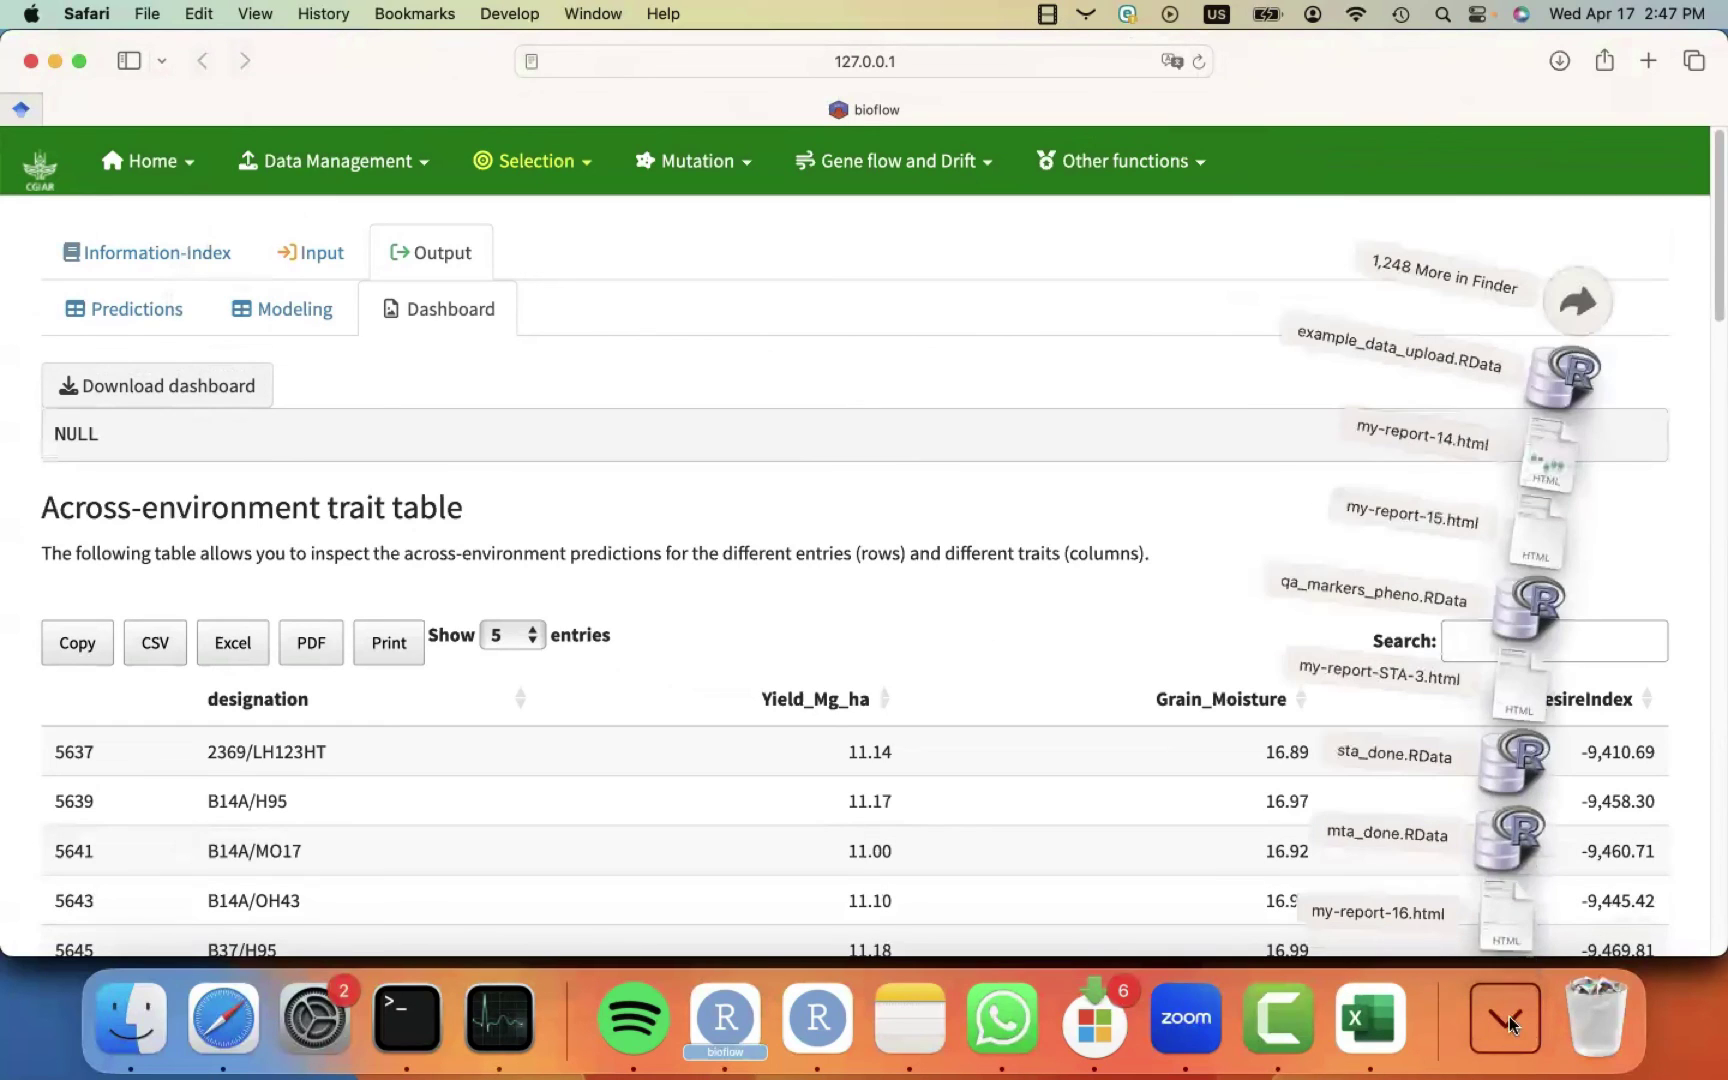
click(1501, 914)
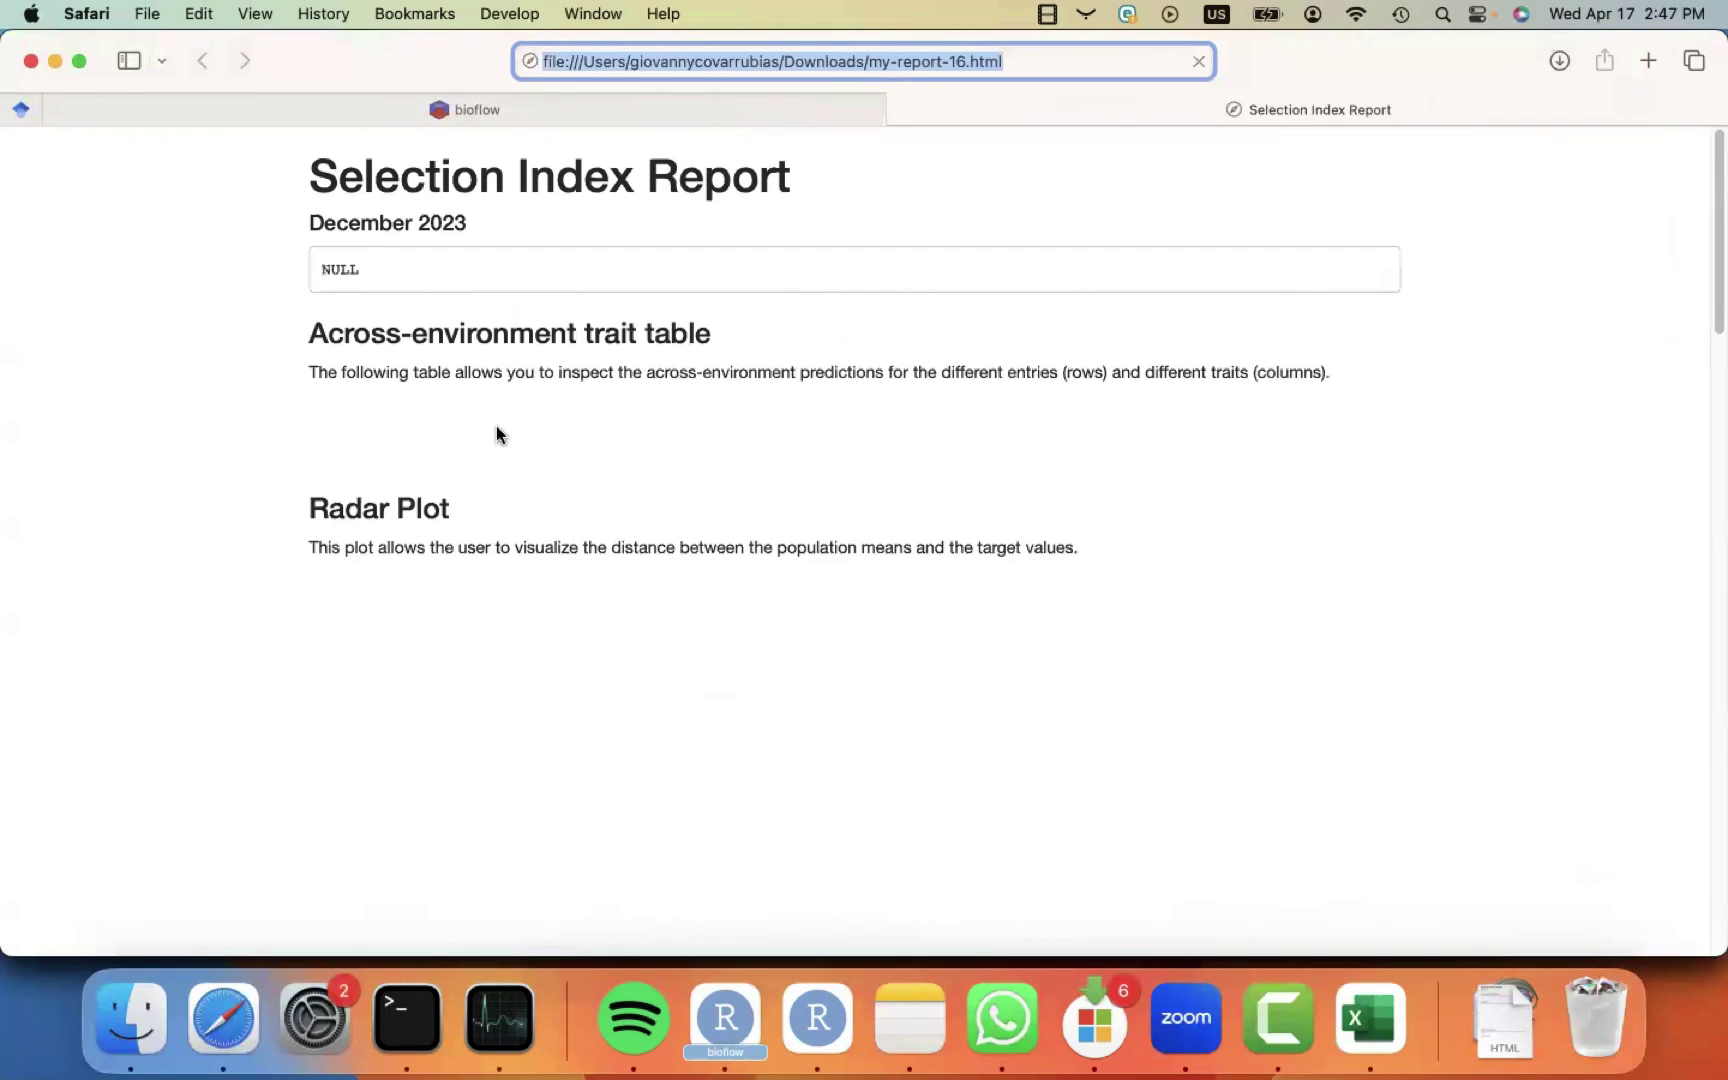
Scroll down through the Selection Index Report to its Expected Response histograms.
scroll(246, 532, down, 2)
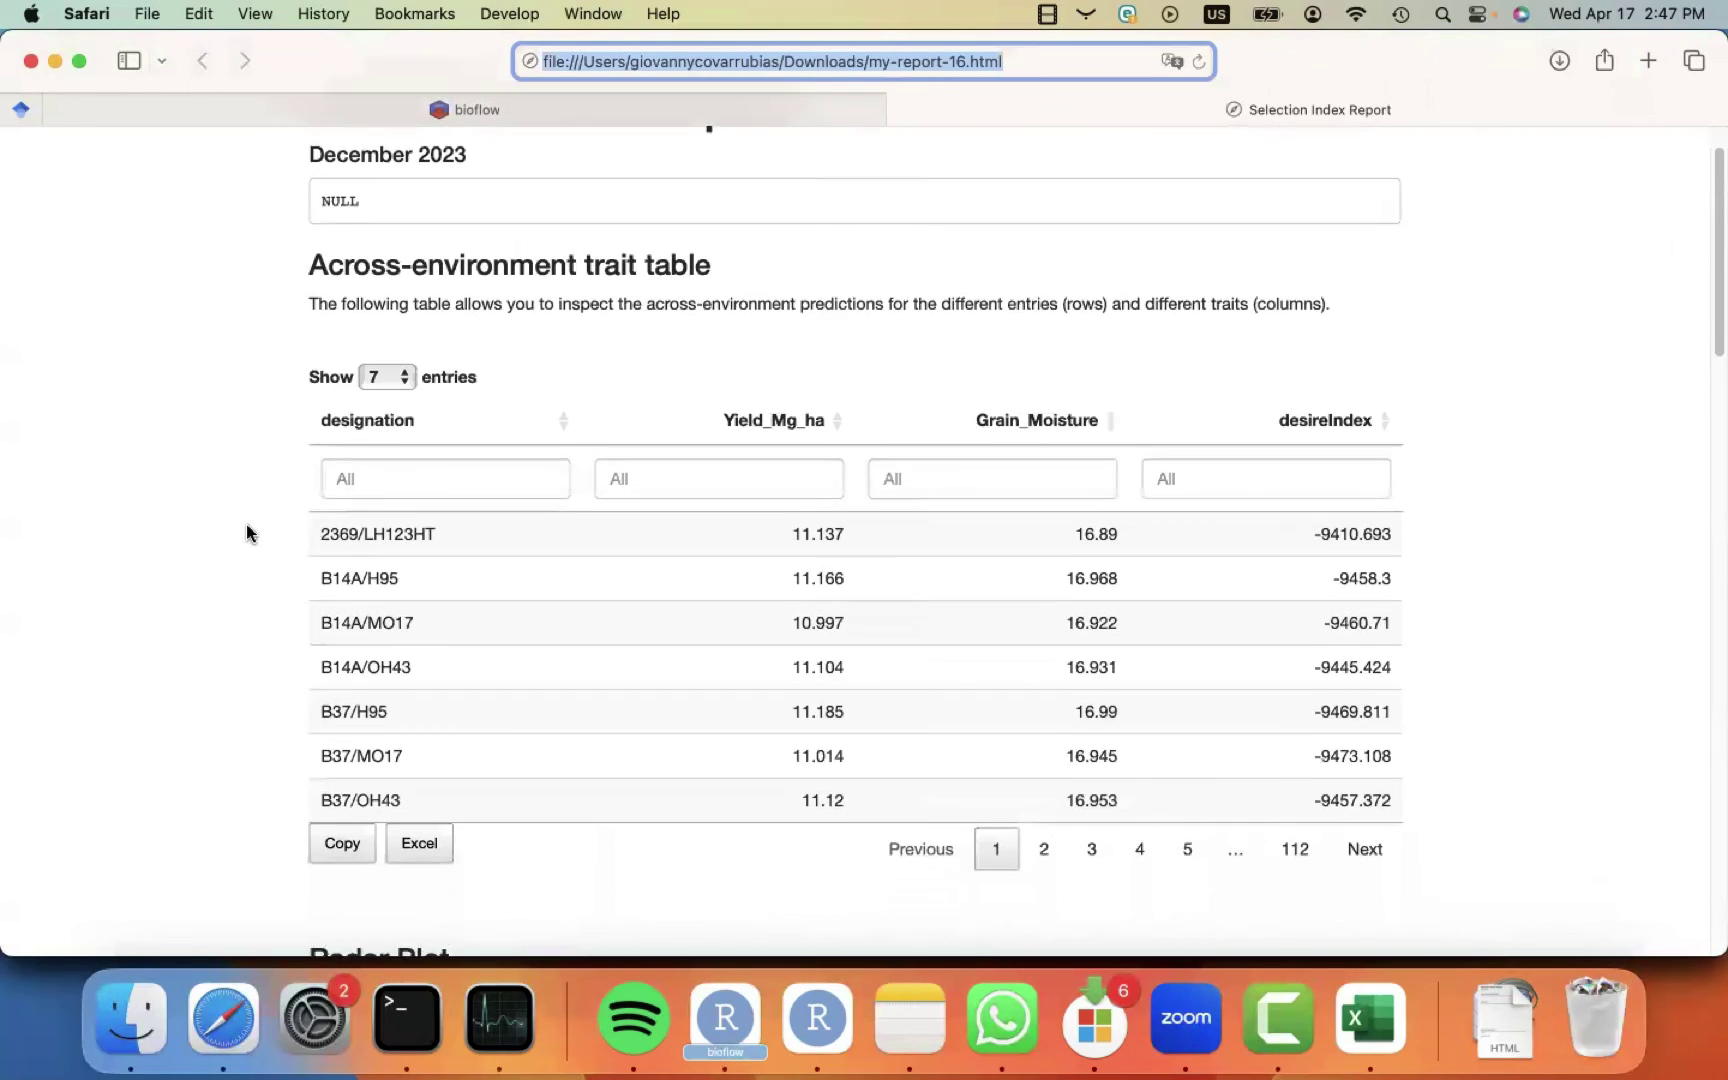
scroll(247, 532, down, 10)
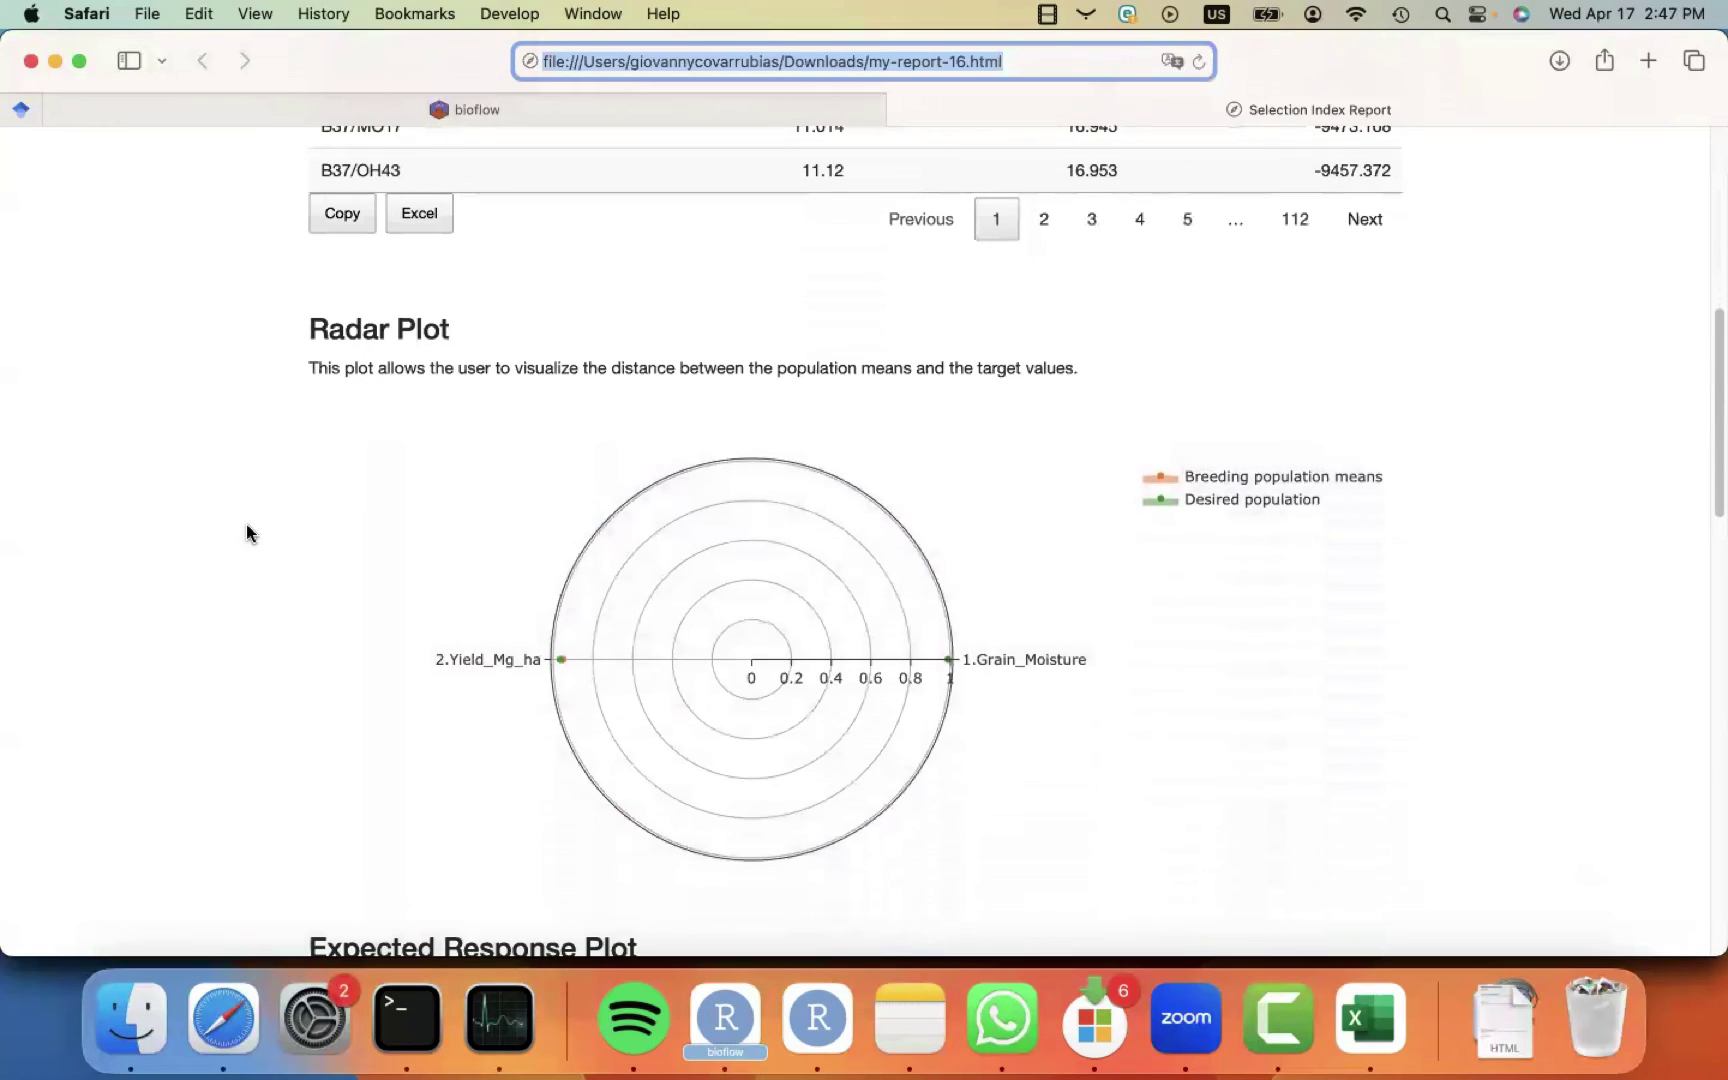
mouse_move(942, 660)
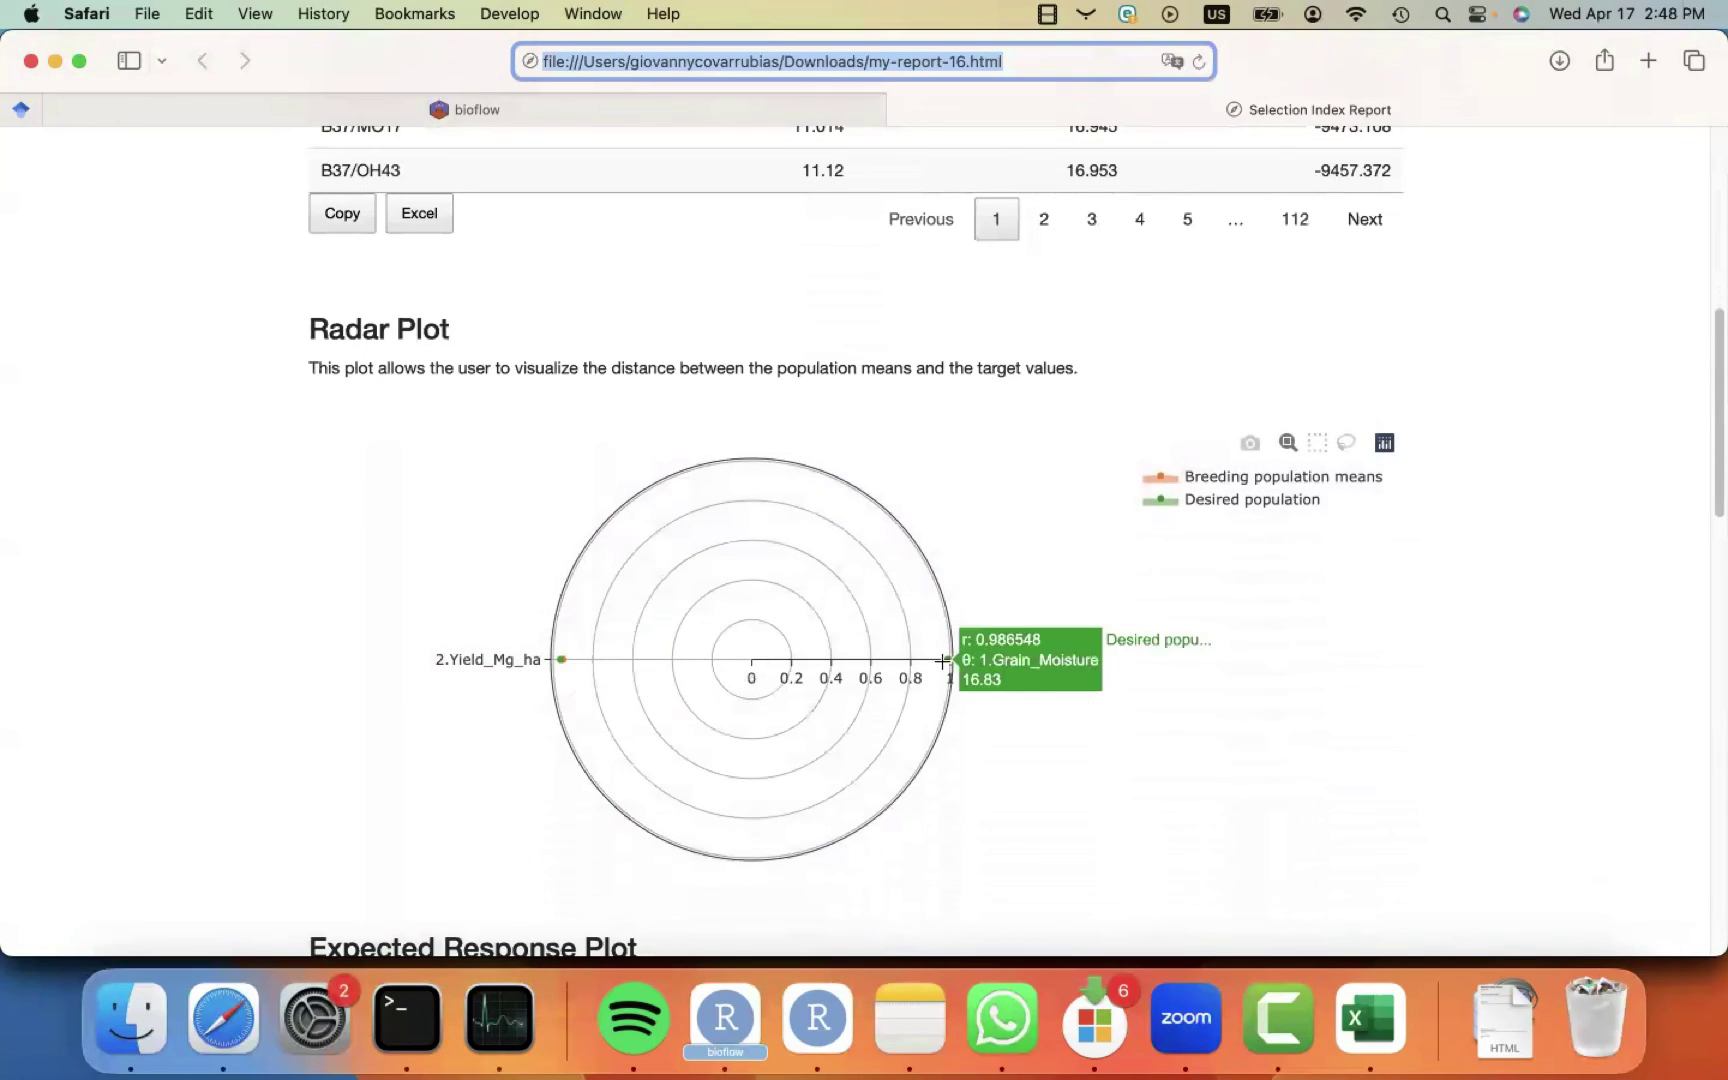
scroll(957, 800, down, 9)
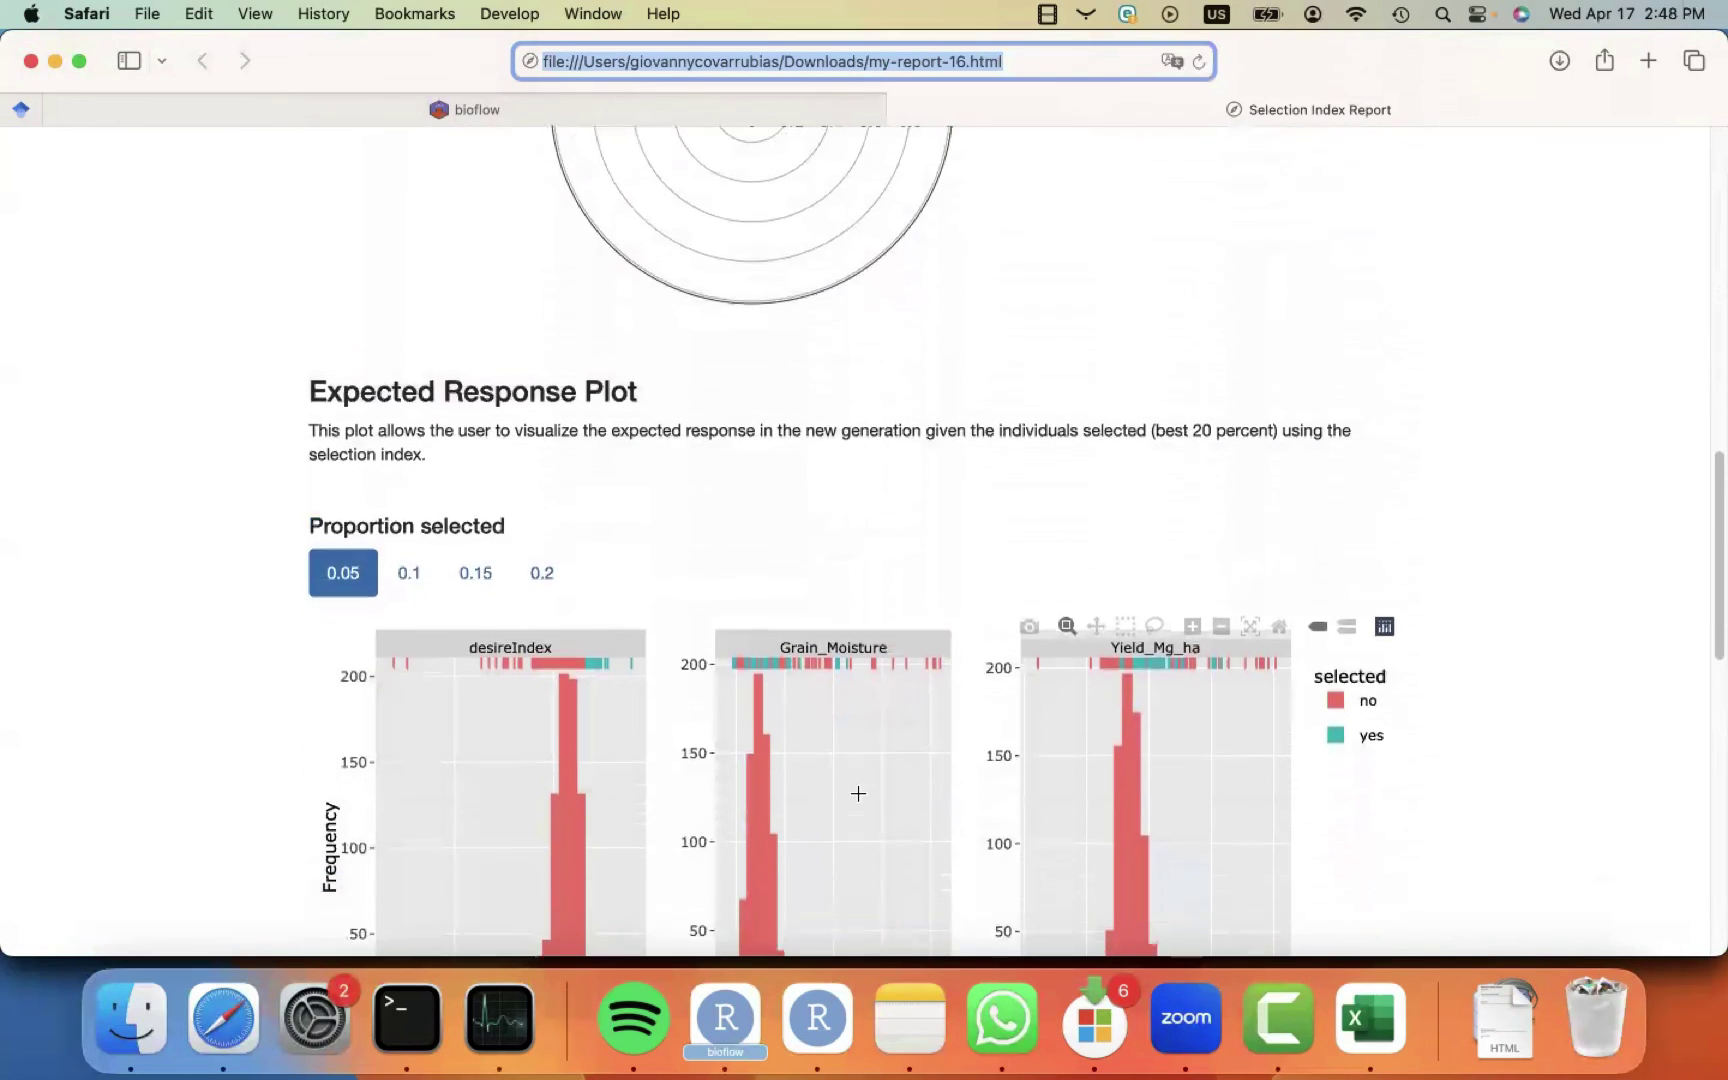
scroll(858, 793, down, 4)
Compare expected responses at proportions 0.1 and 0.15, reset to 0.05, and return to bioflow.
click(408, 372)
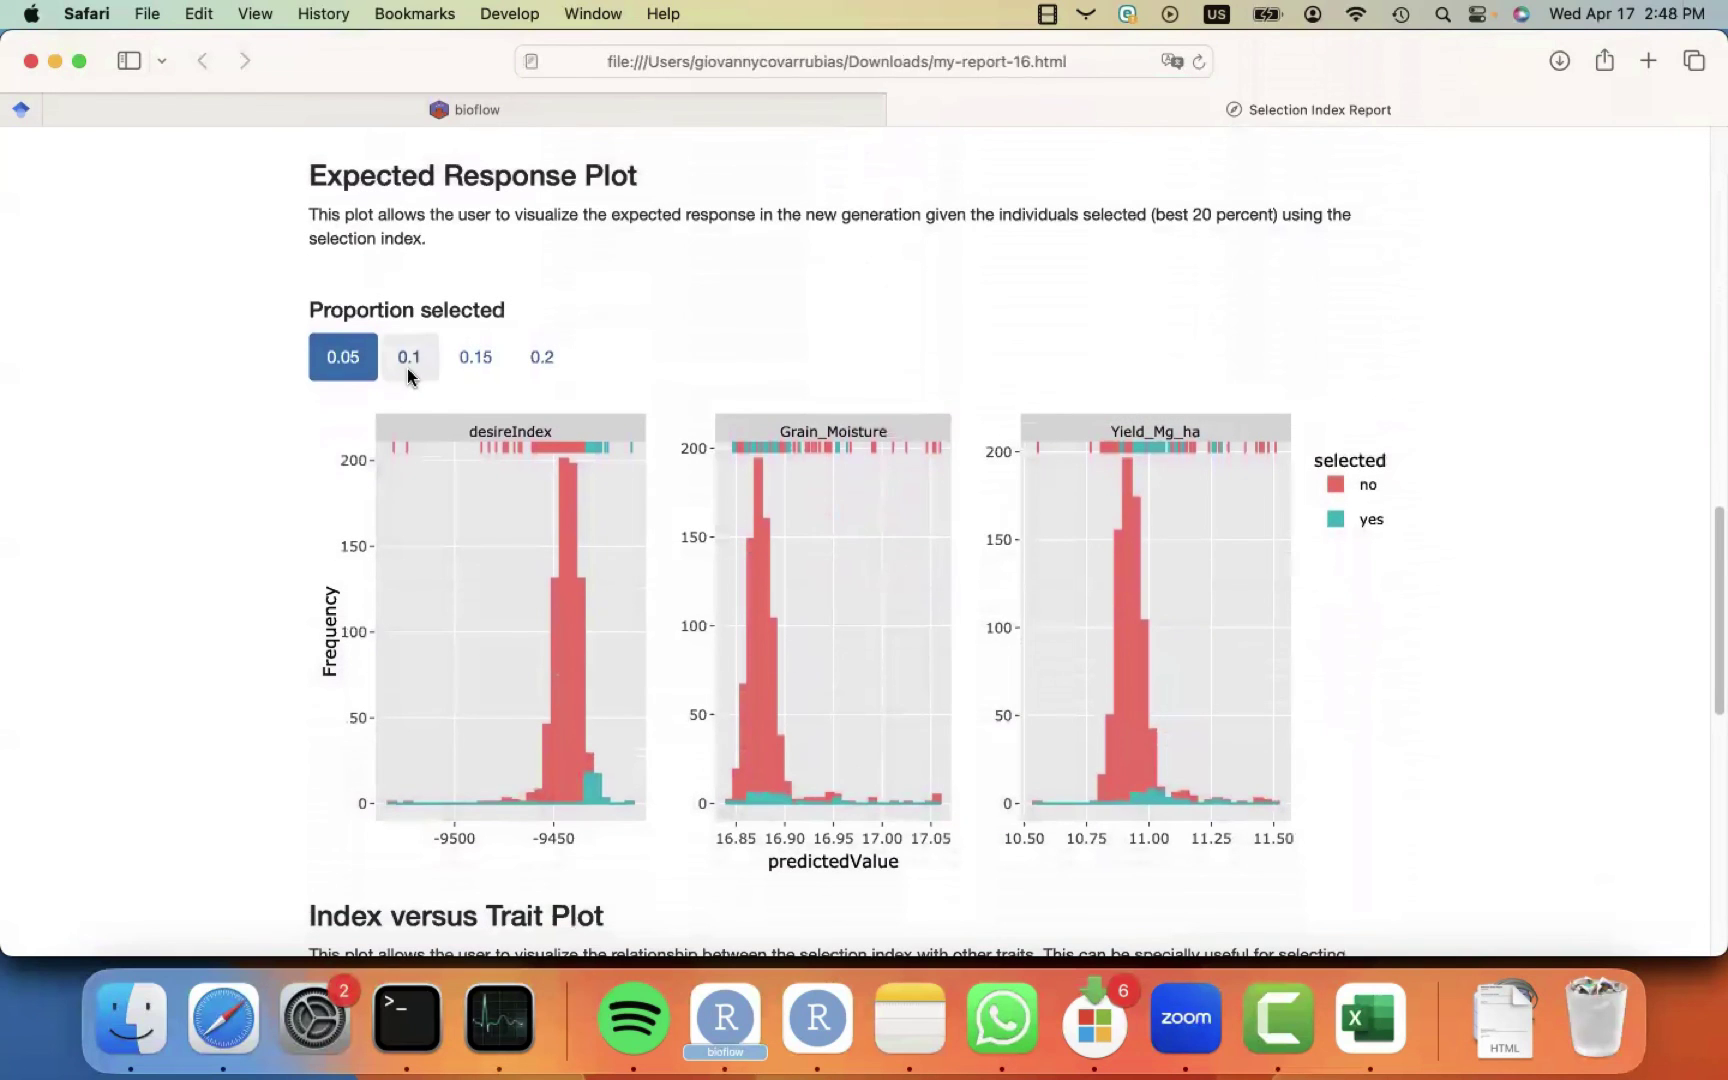
click(474, 358)
click(340, 360)
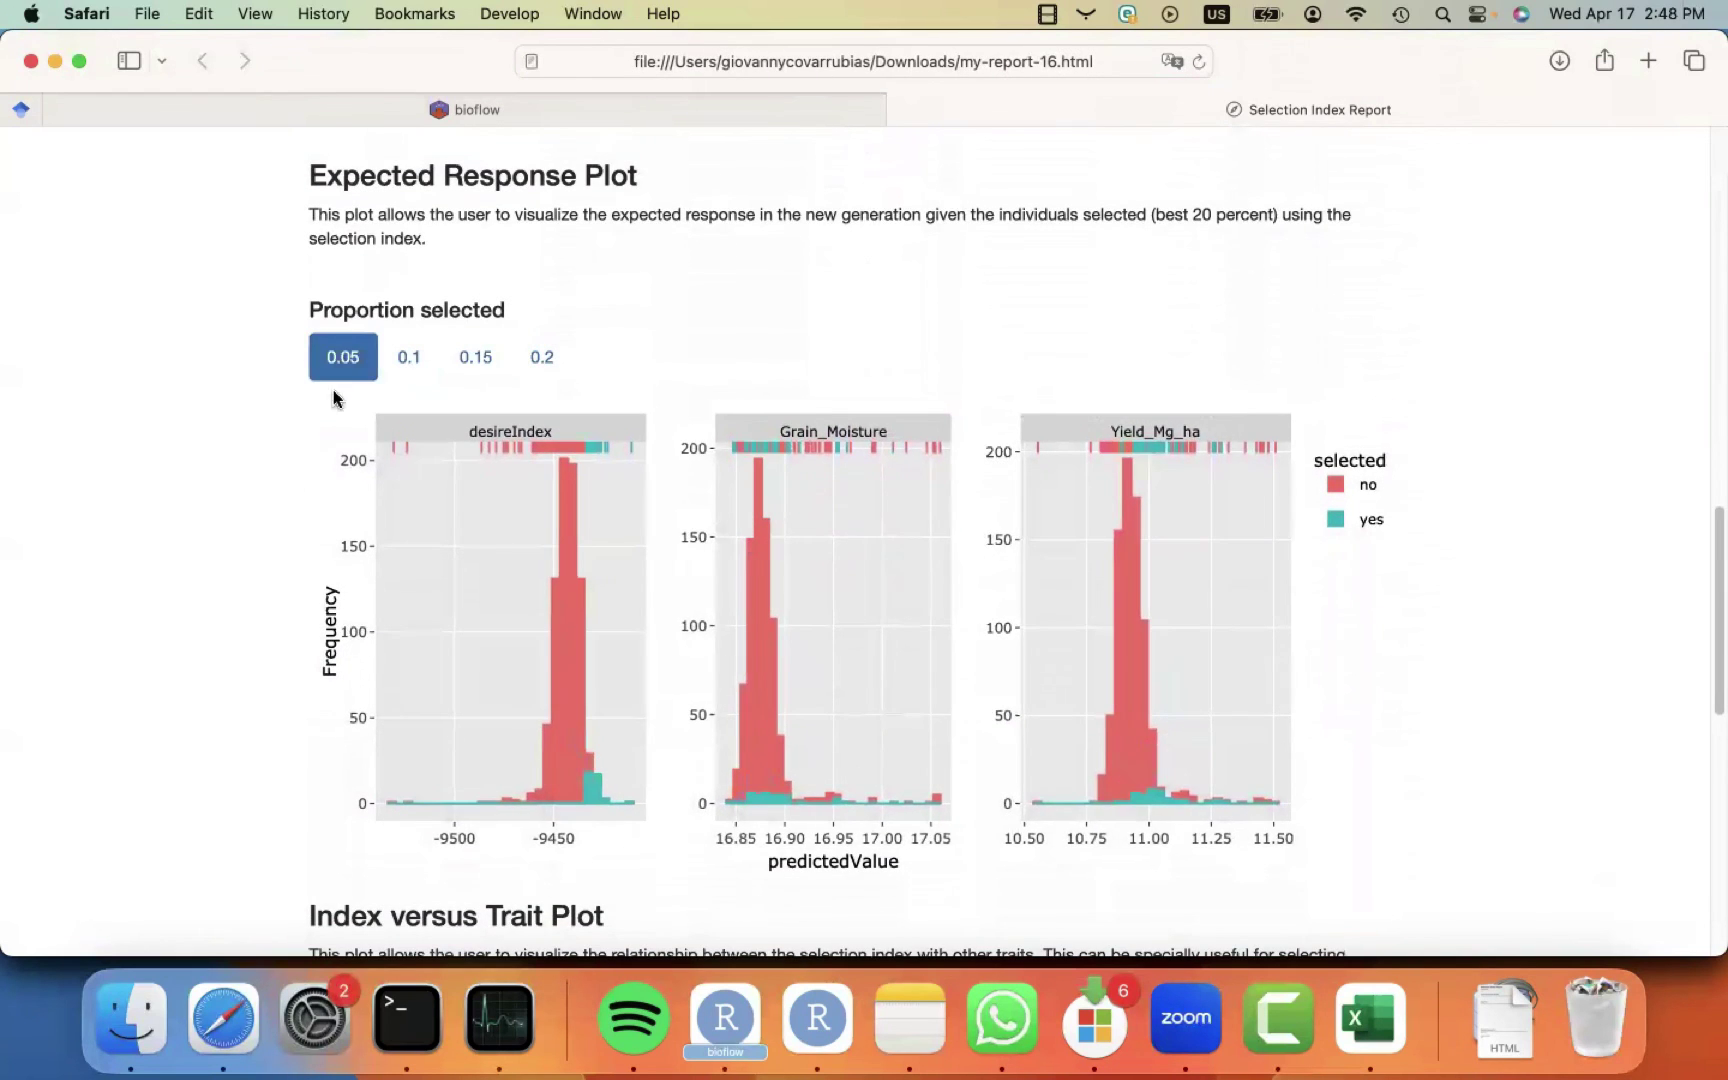
scroll(282, 600, down, 12)
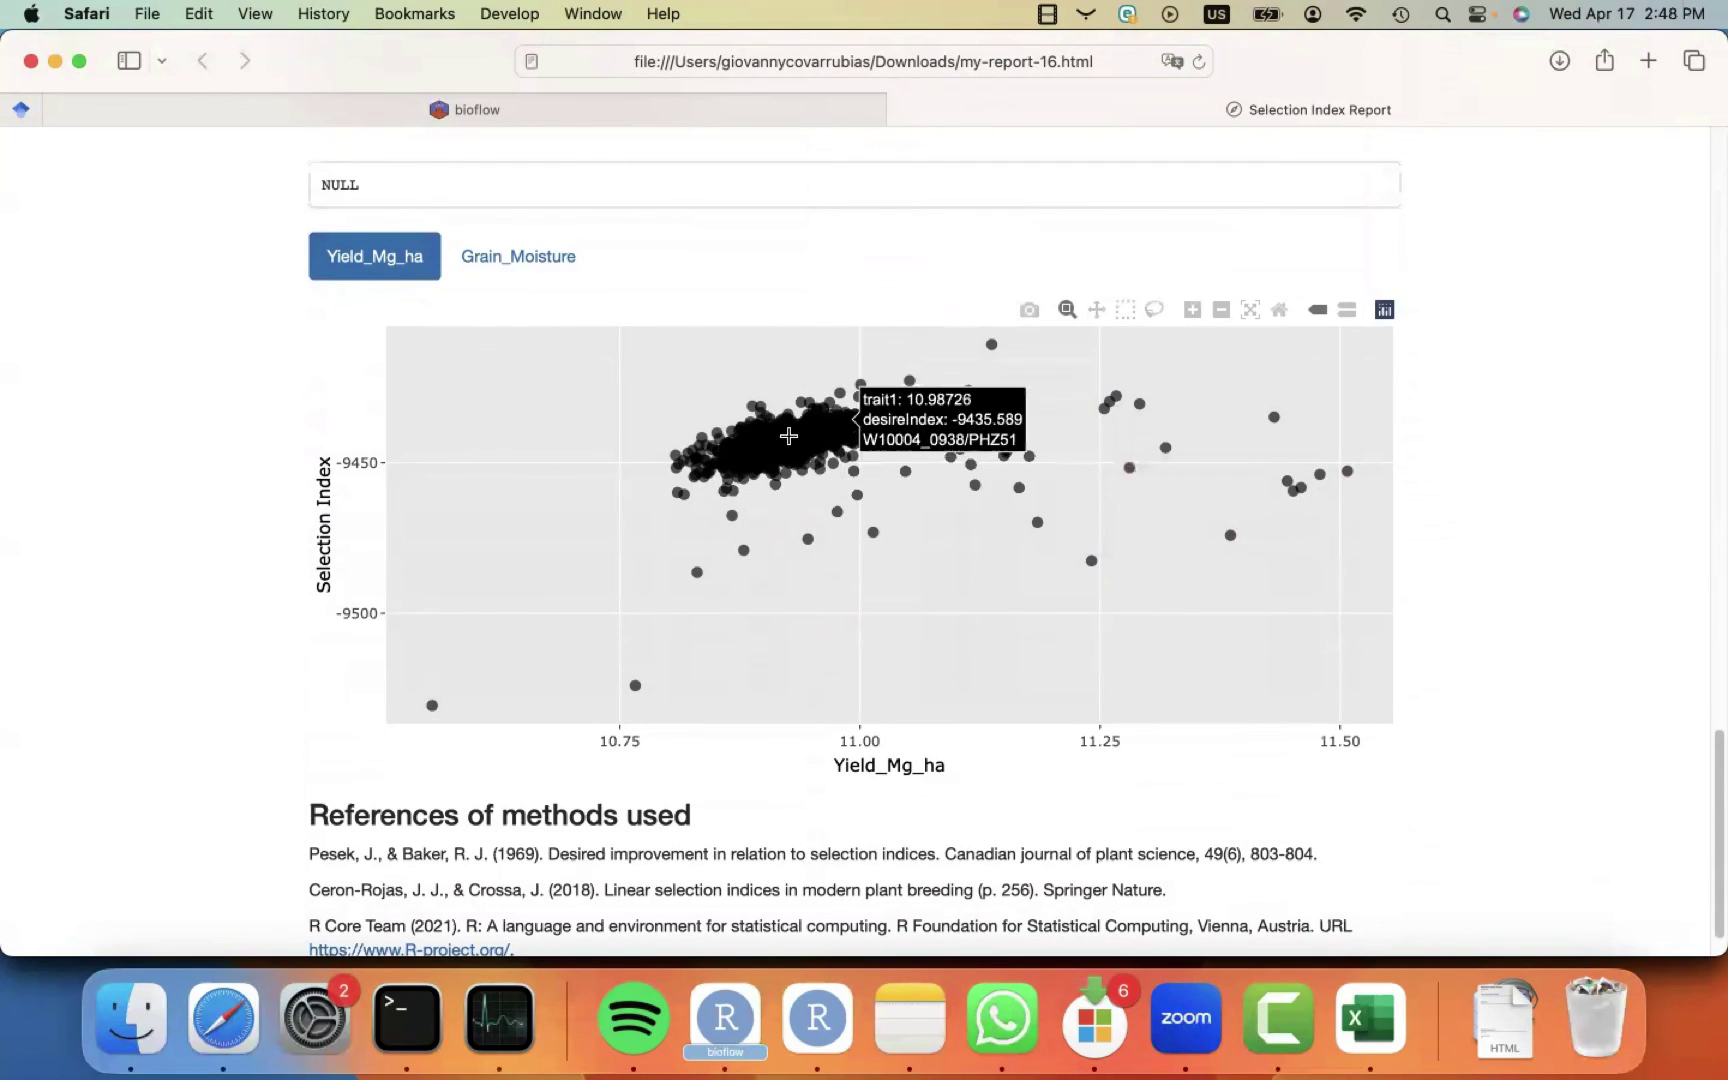
scroll(212, 528, up, 10)
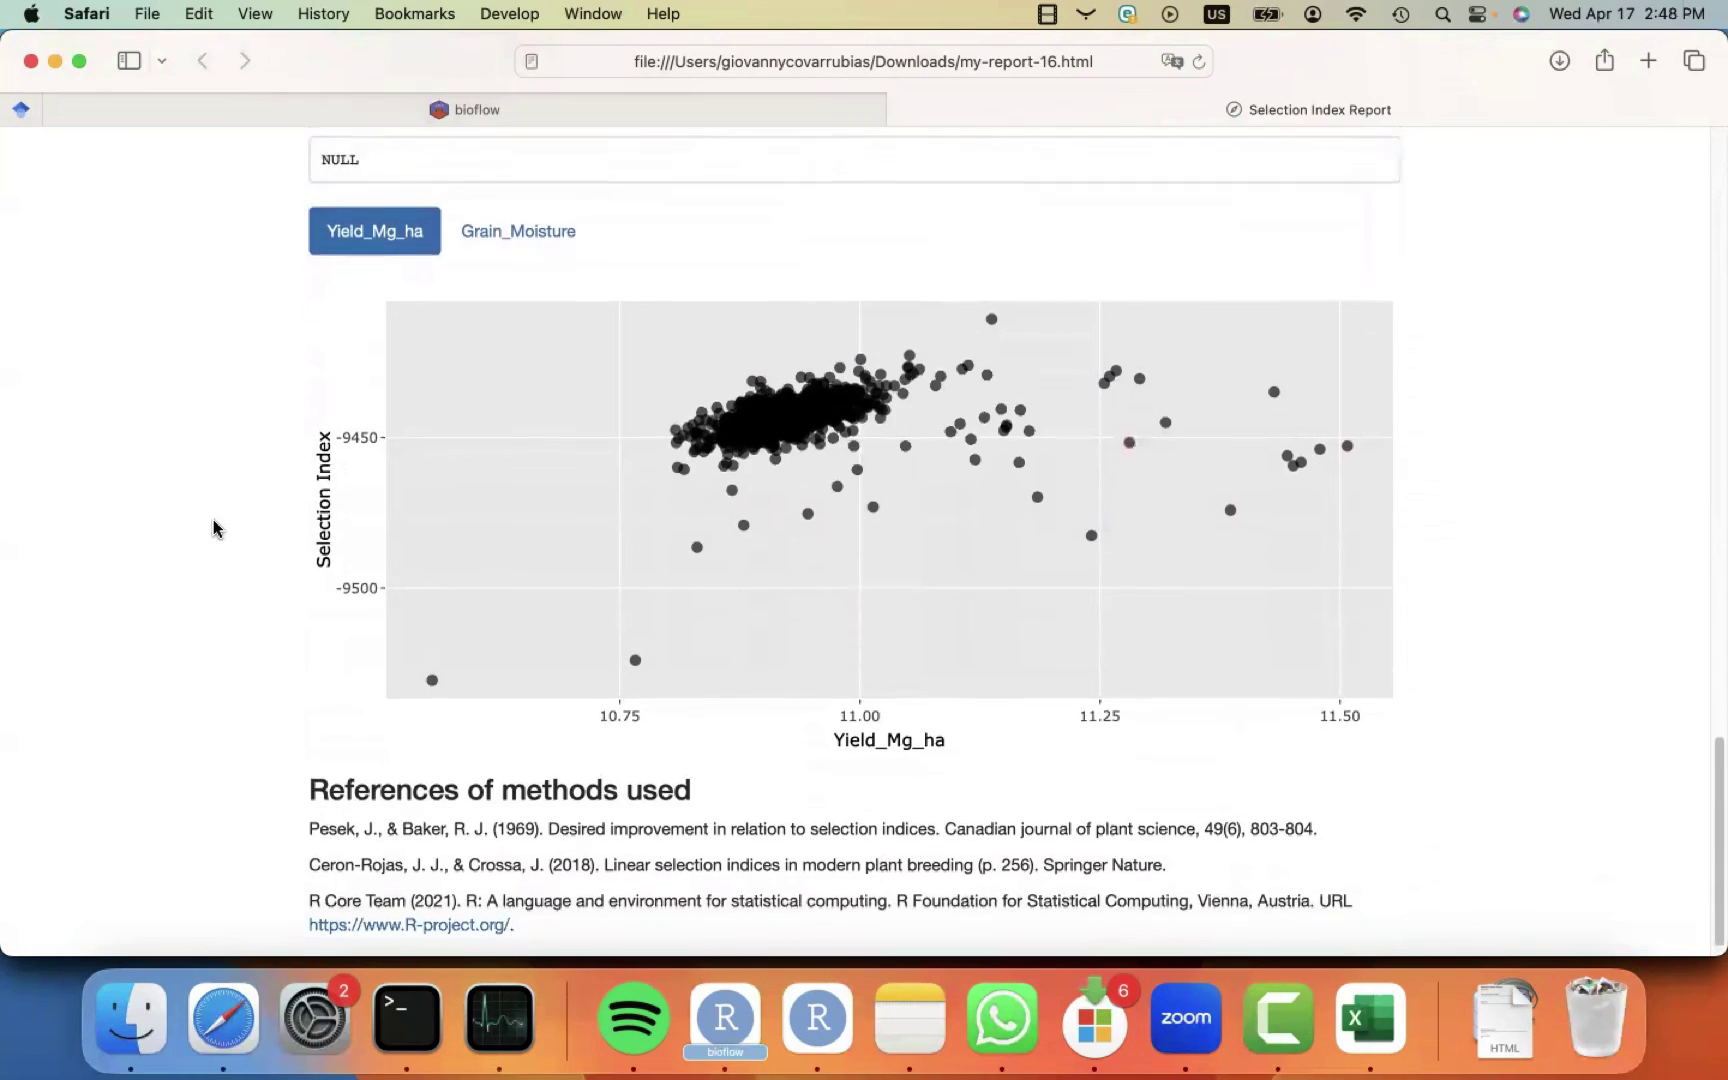
click(508, 113)
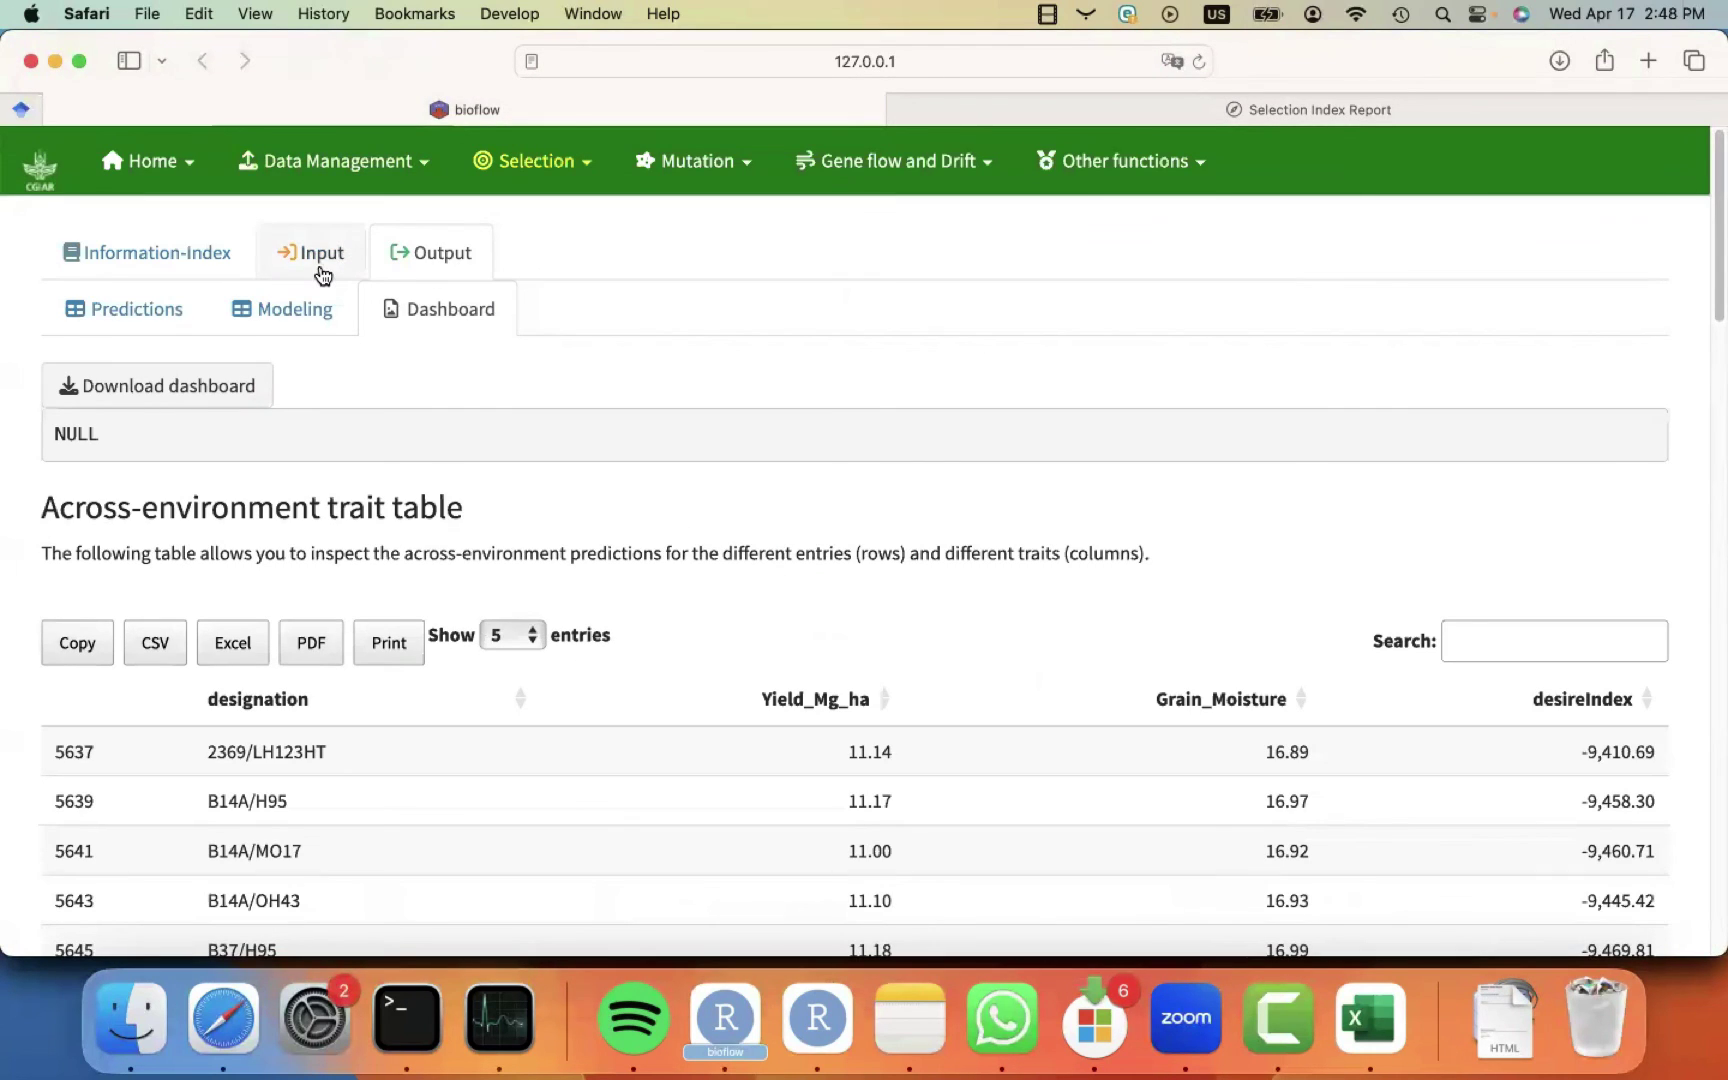
Save the analysis as index_done via Data Management > Save Analysis and confirm index_done.RData downloaded.
click(346, 183)
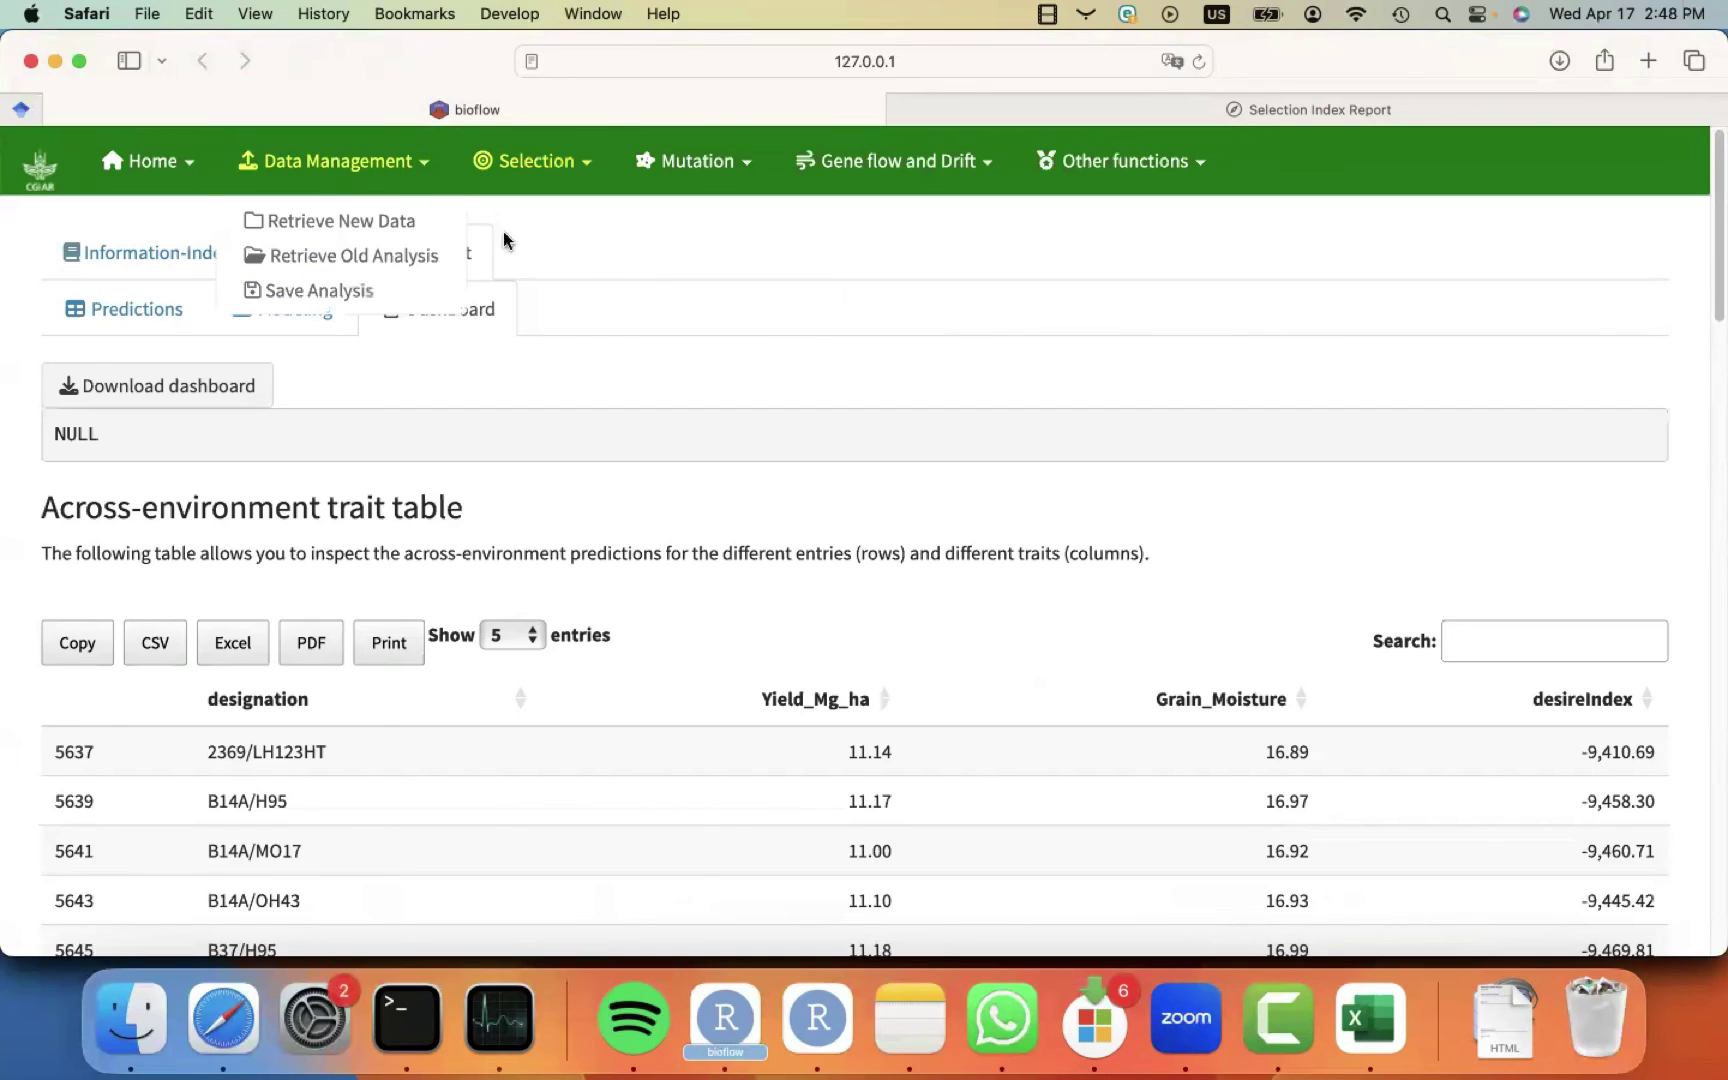
click(398, 178)
click(398, 178)
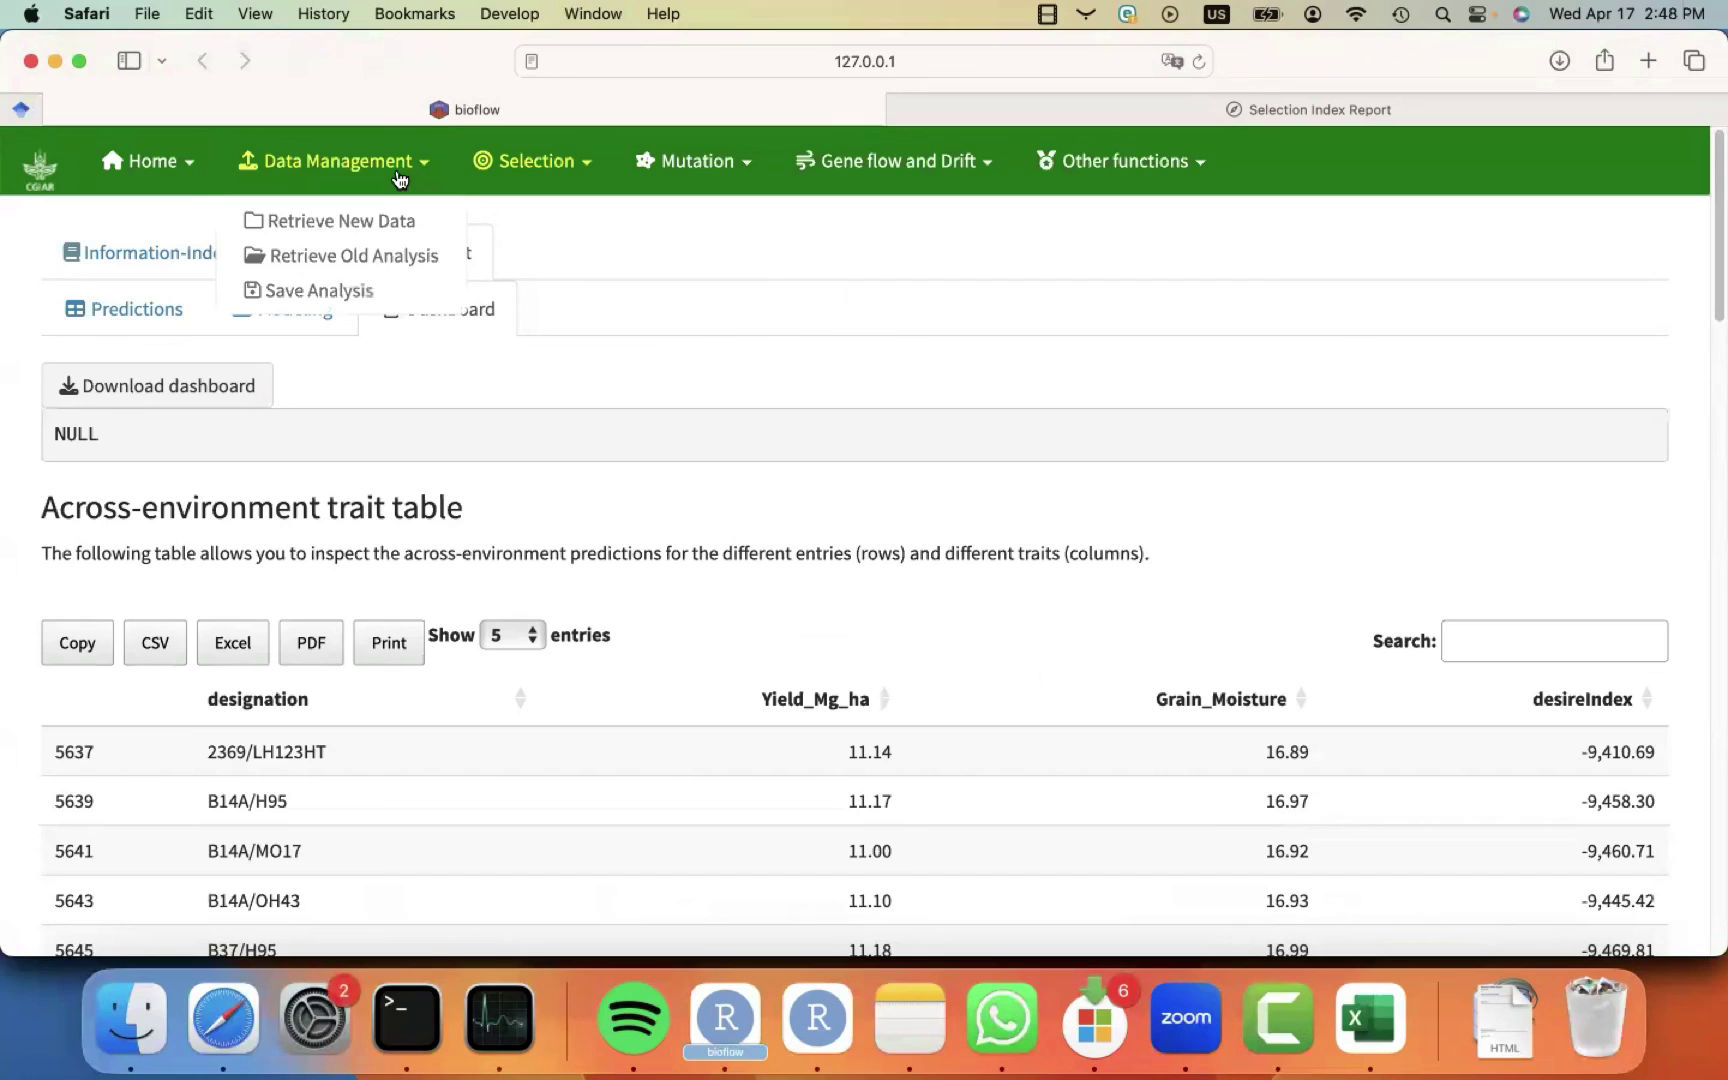
click(320, 293)
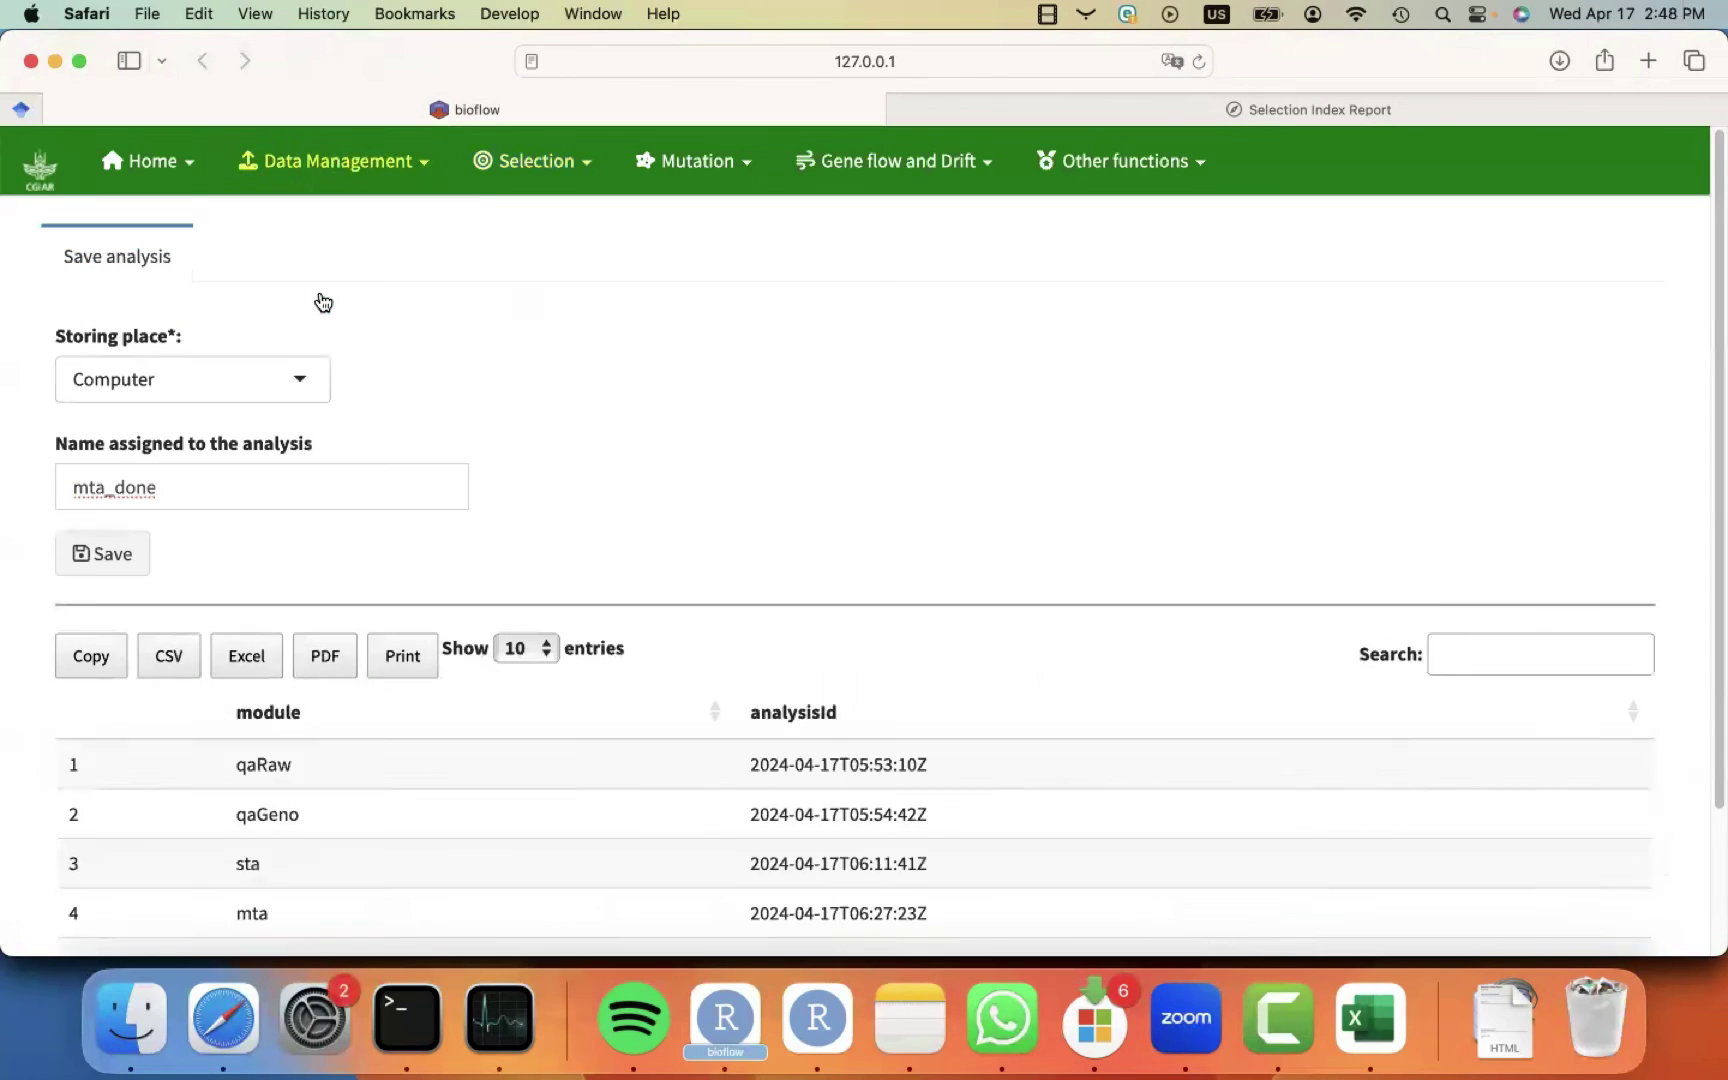
click(87, 486)
key(BackSpace)
key(BackSpace)
key(BackSpace)
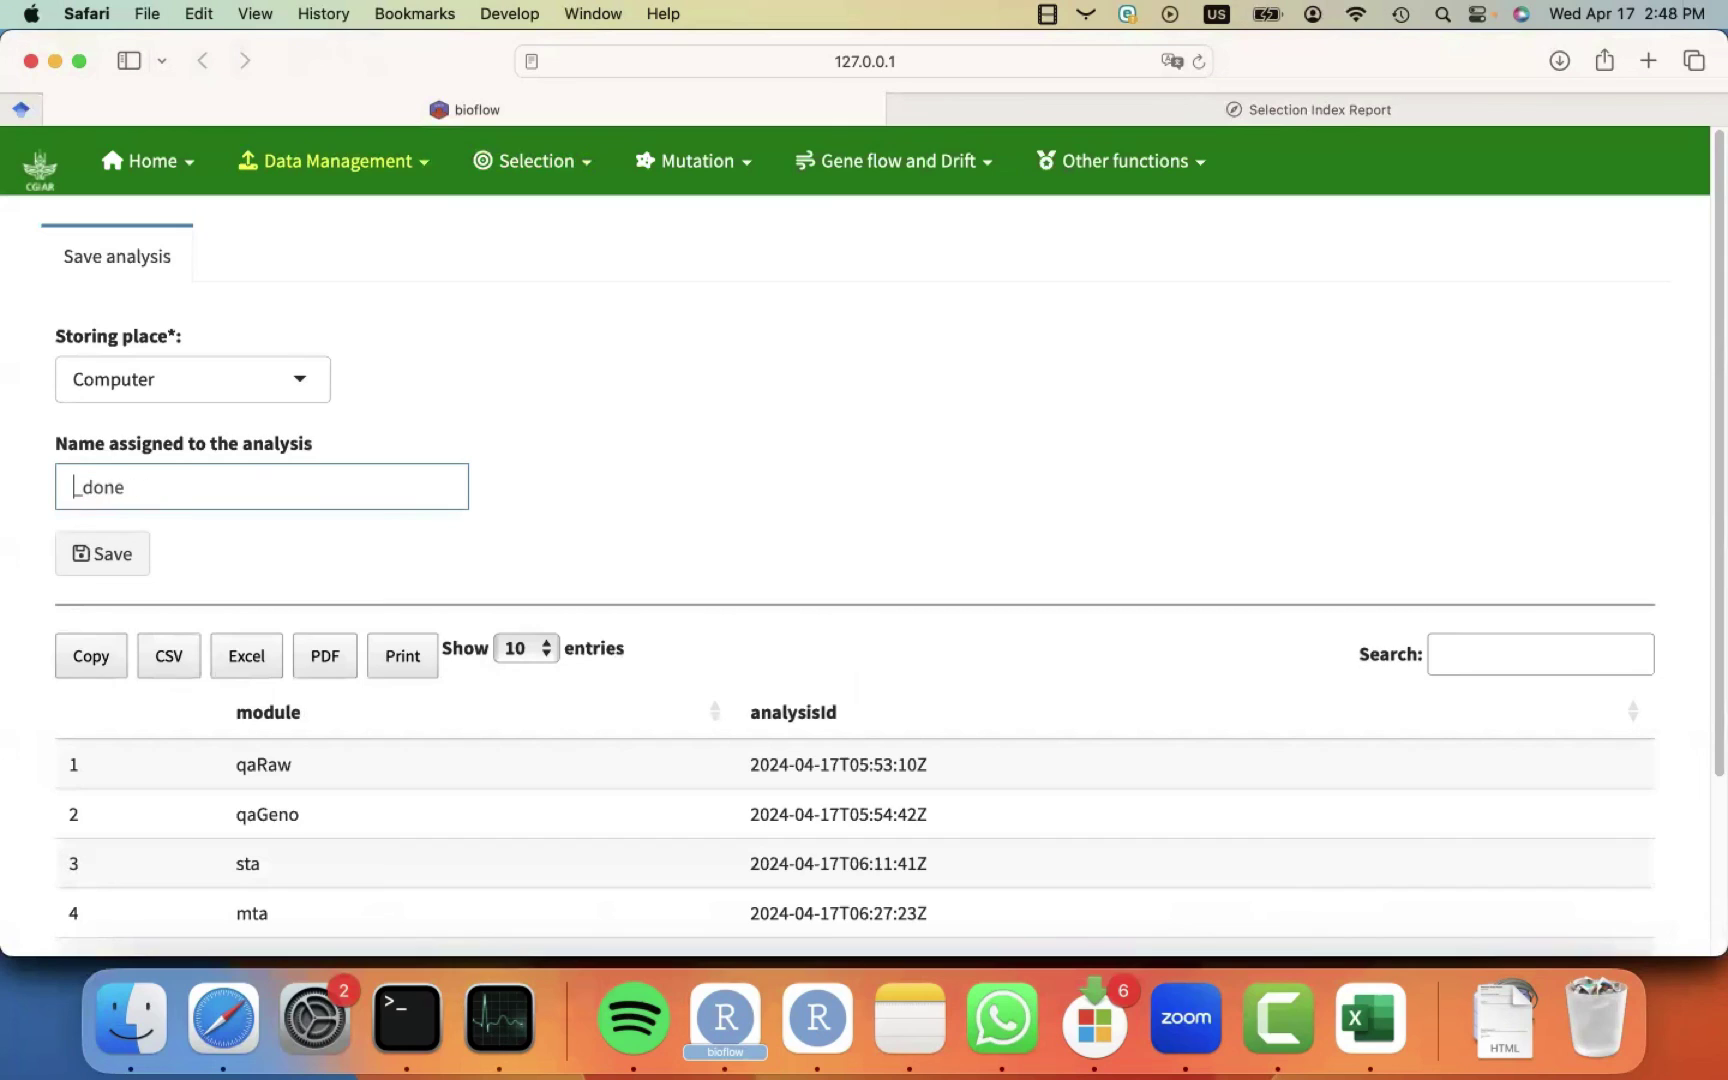
text(index)
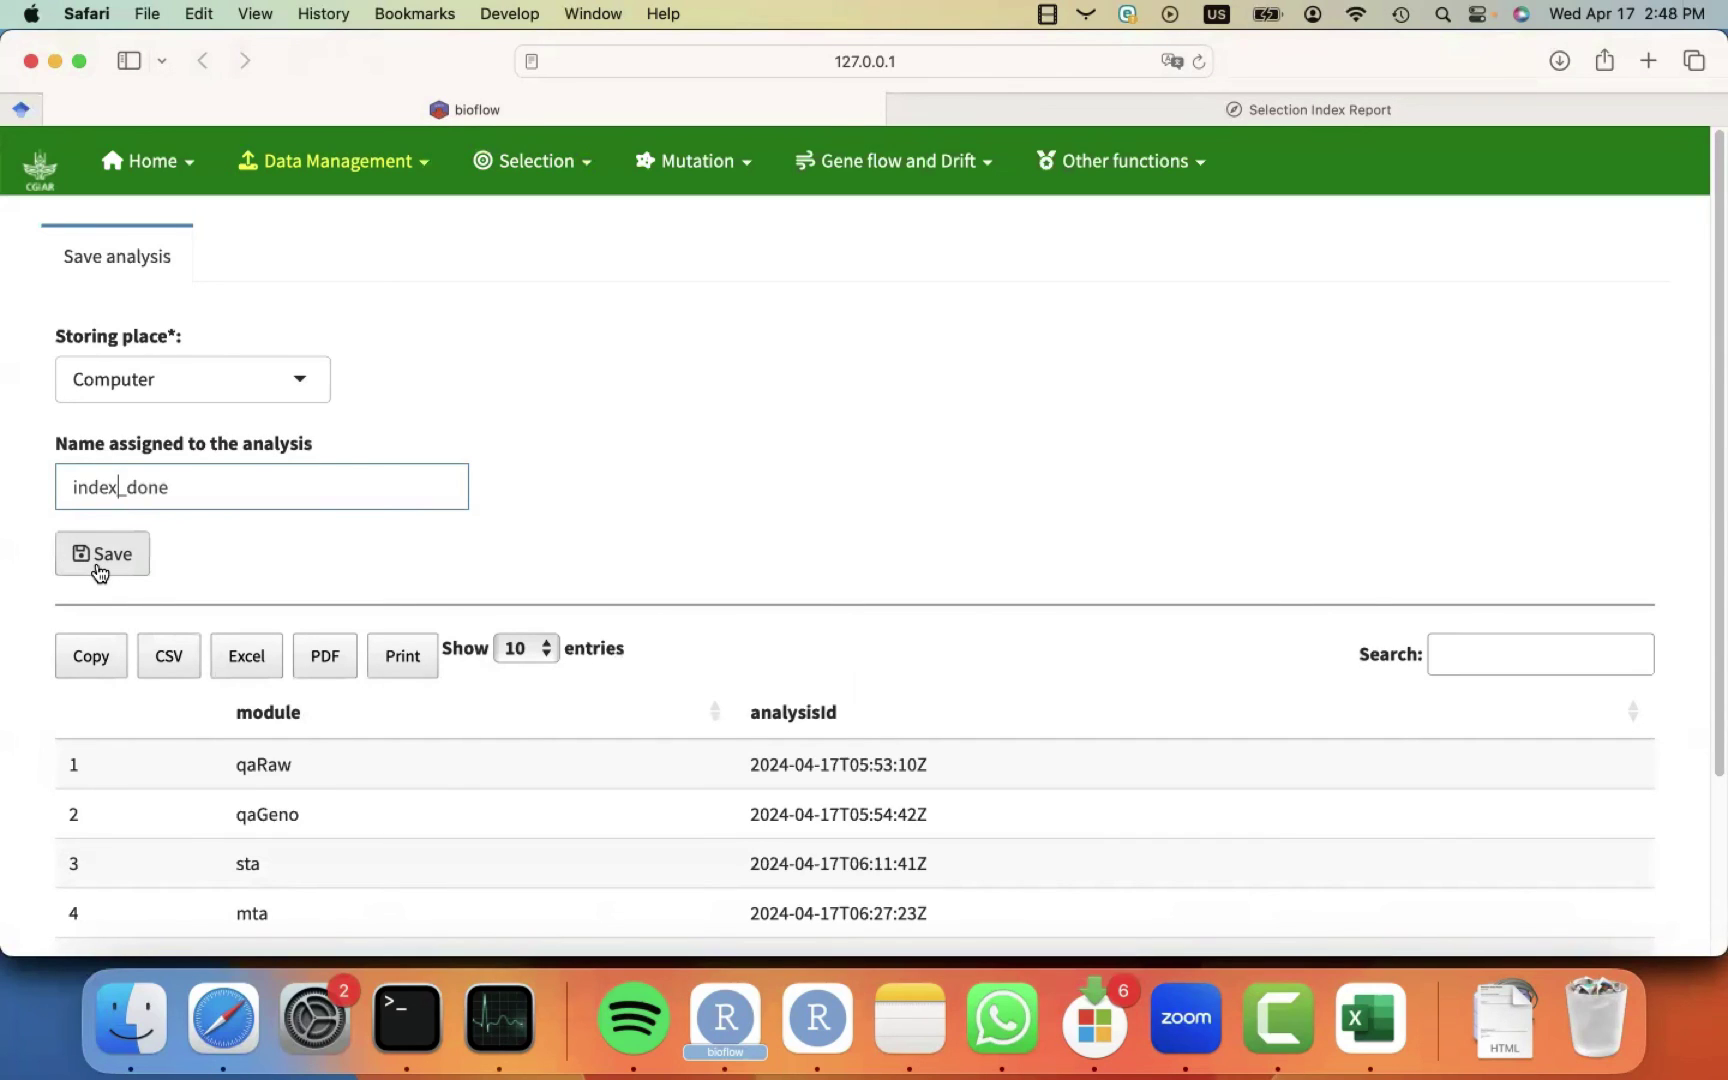
click(98, 566)
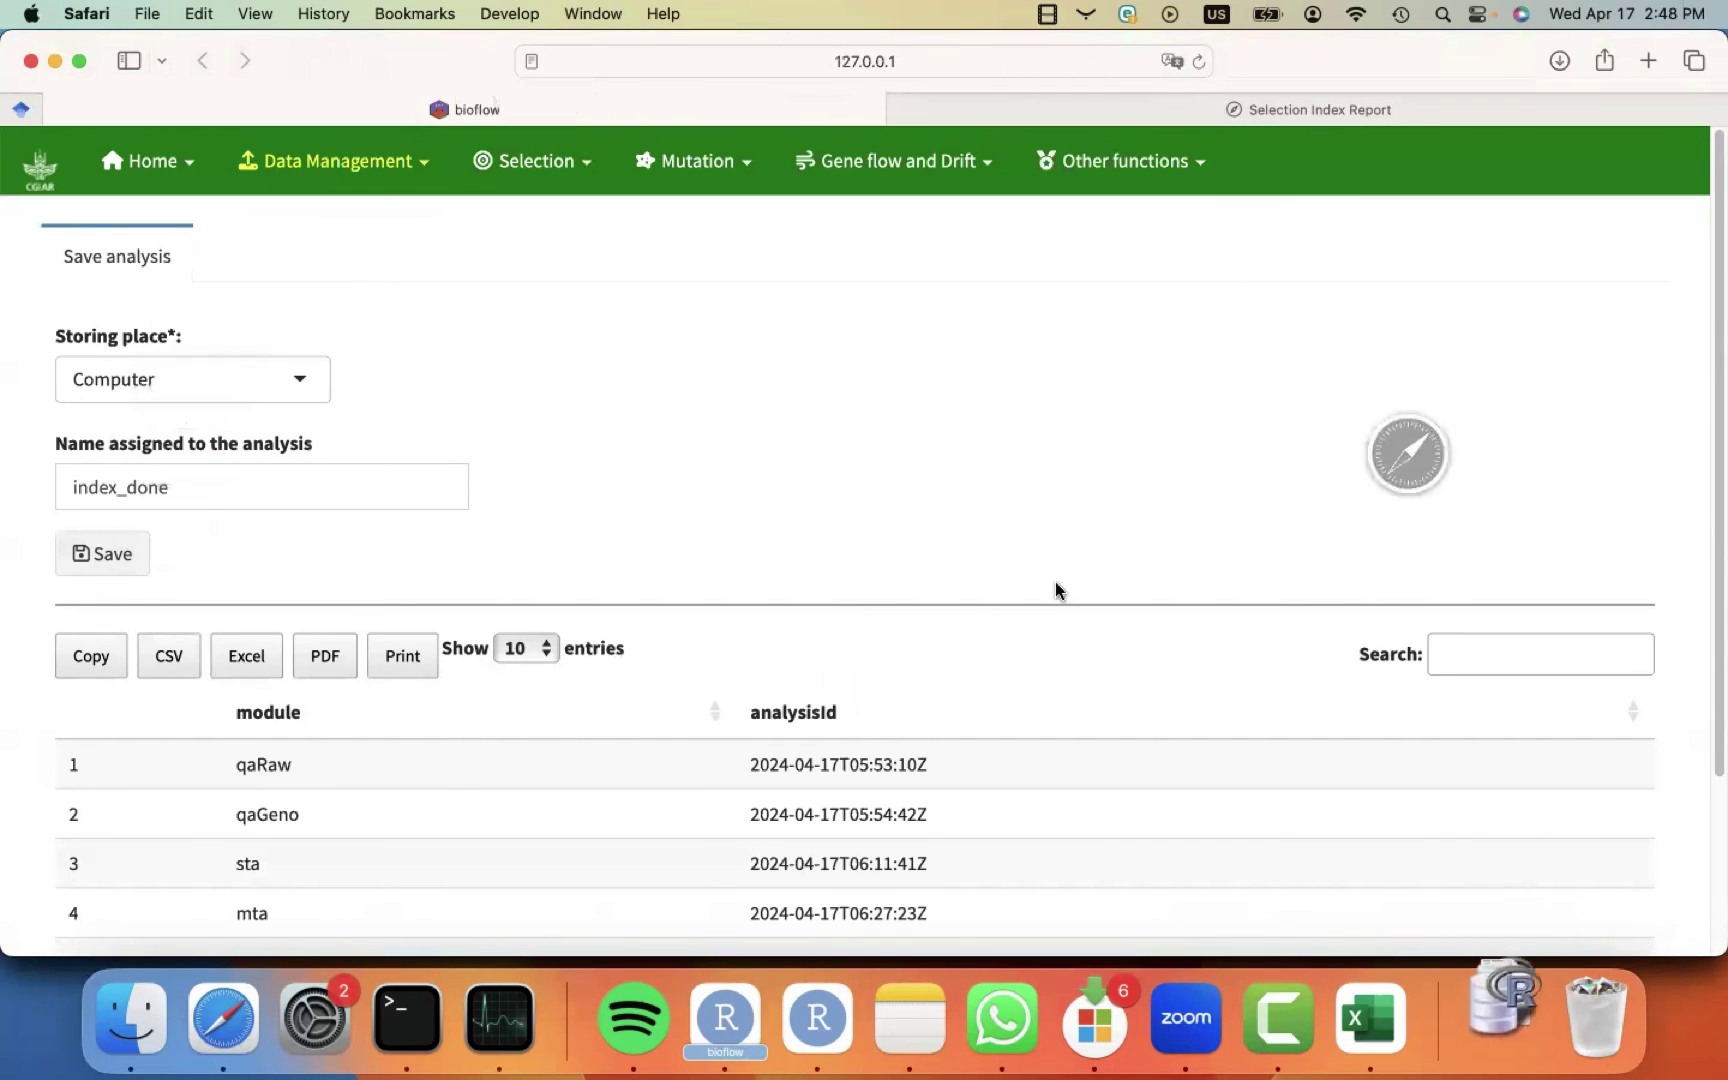
click(1488, 995)
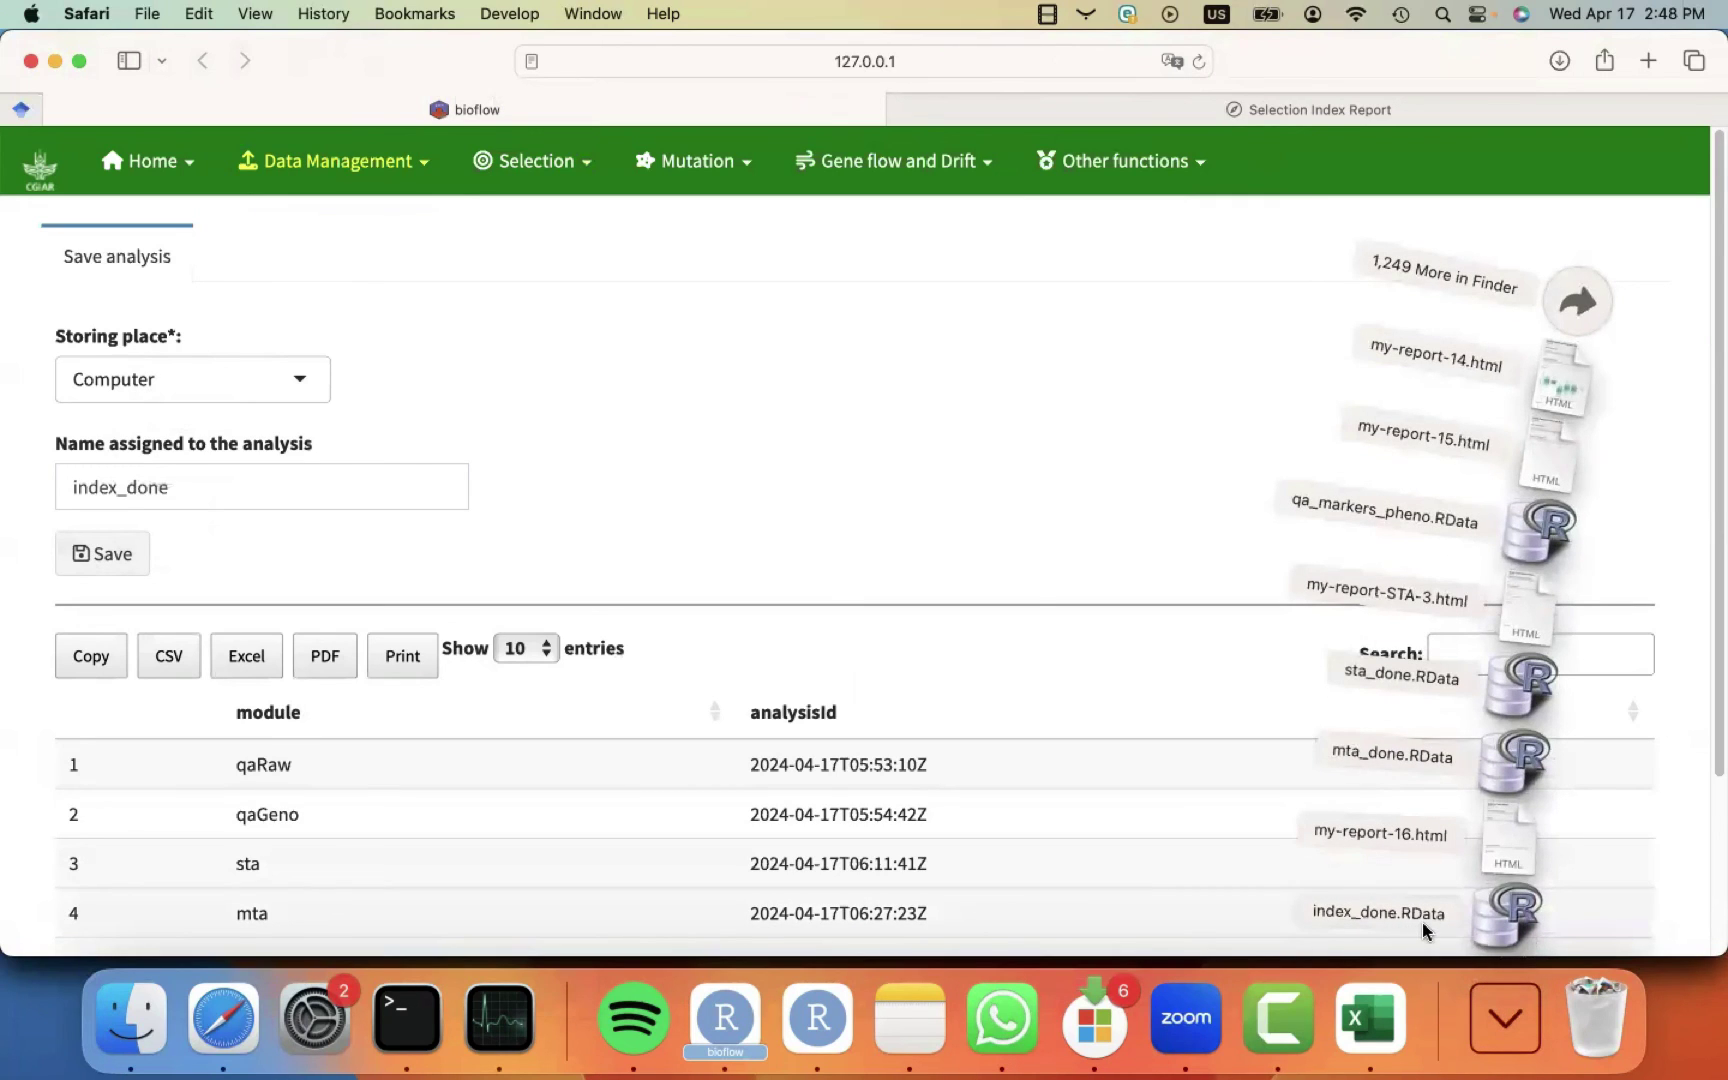
click(980, 485)
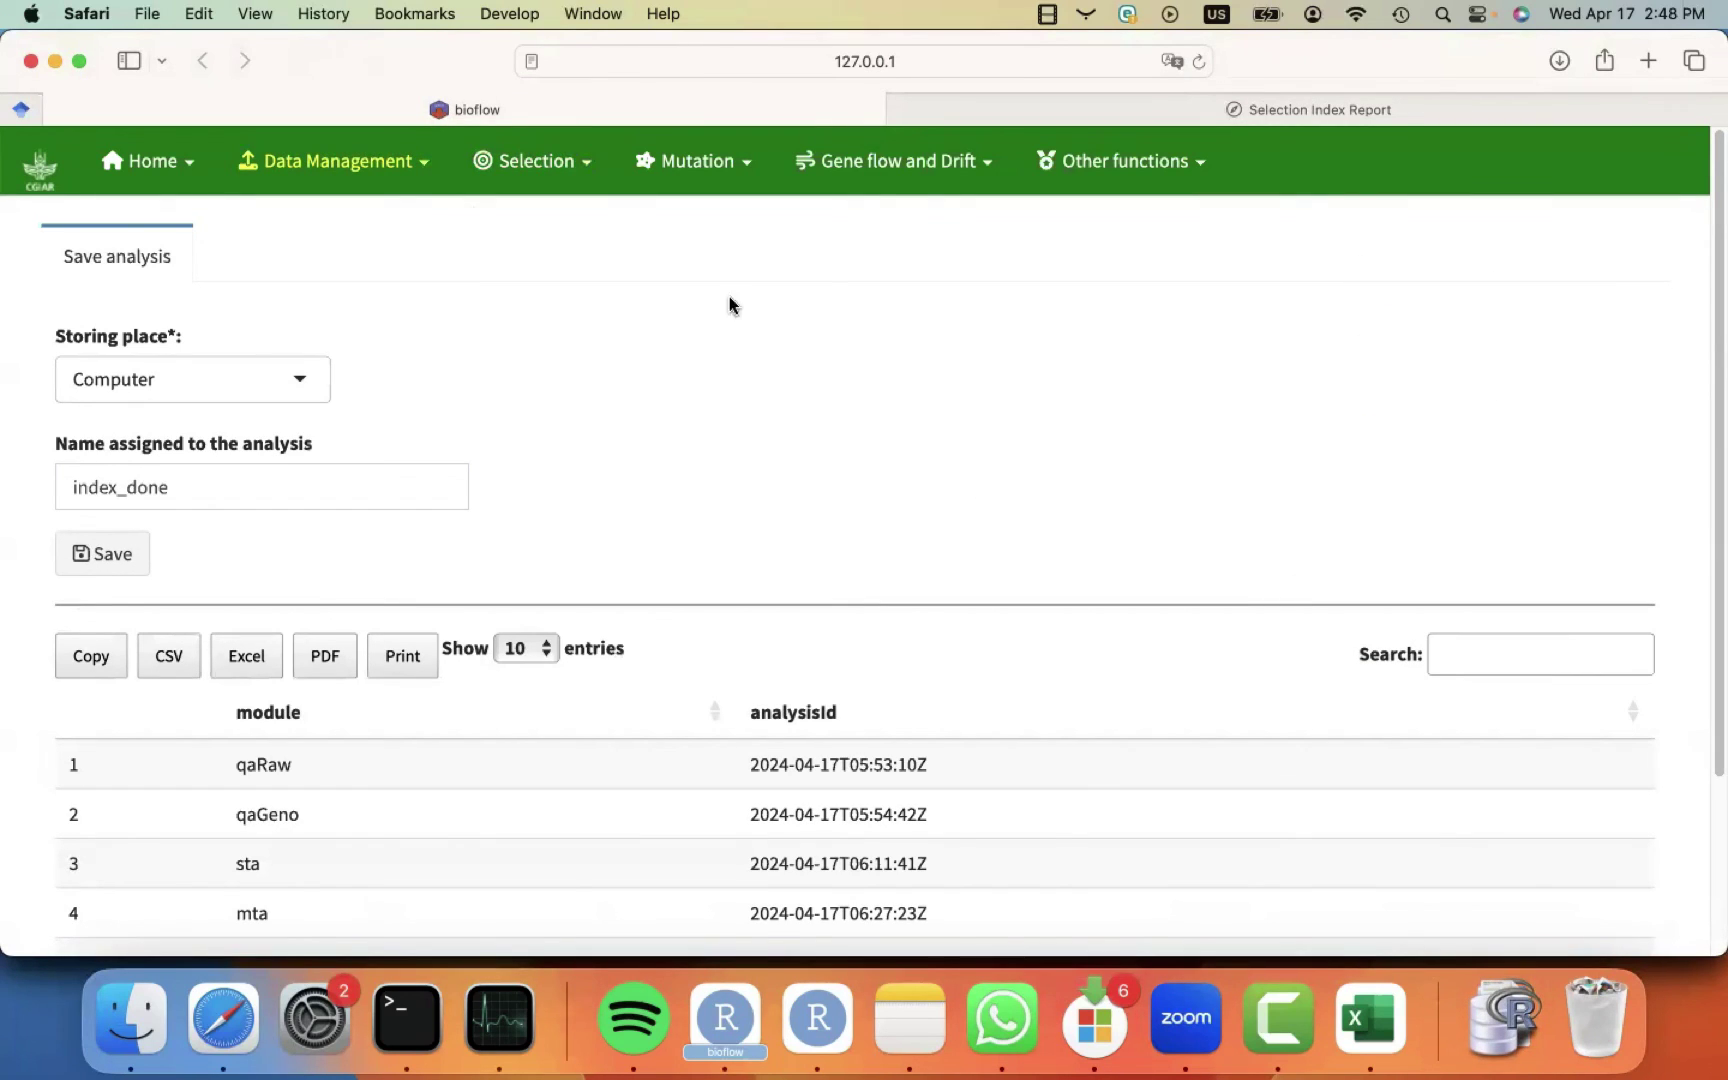
Go to Home > About us to show the Contact & Development details.
click(377, 168)
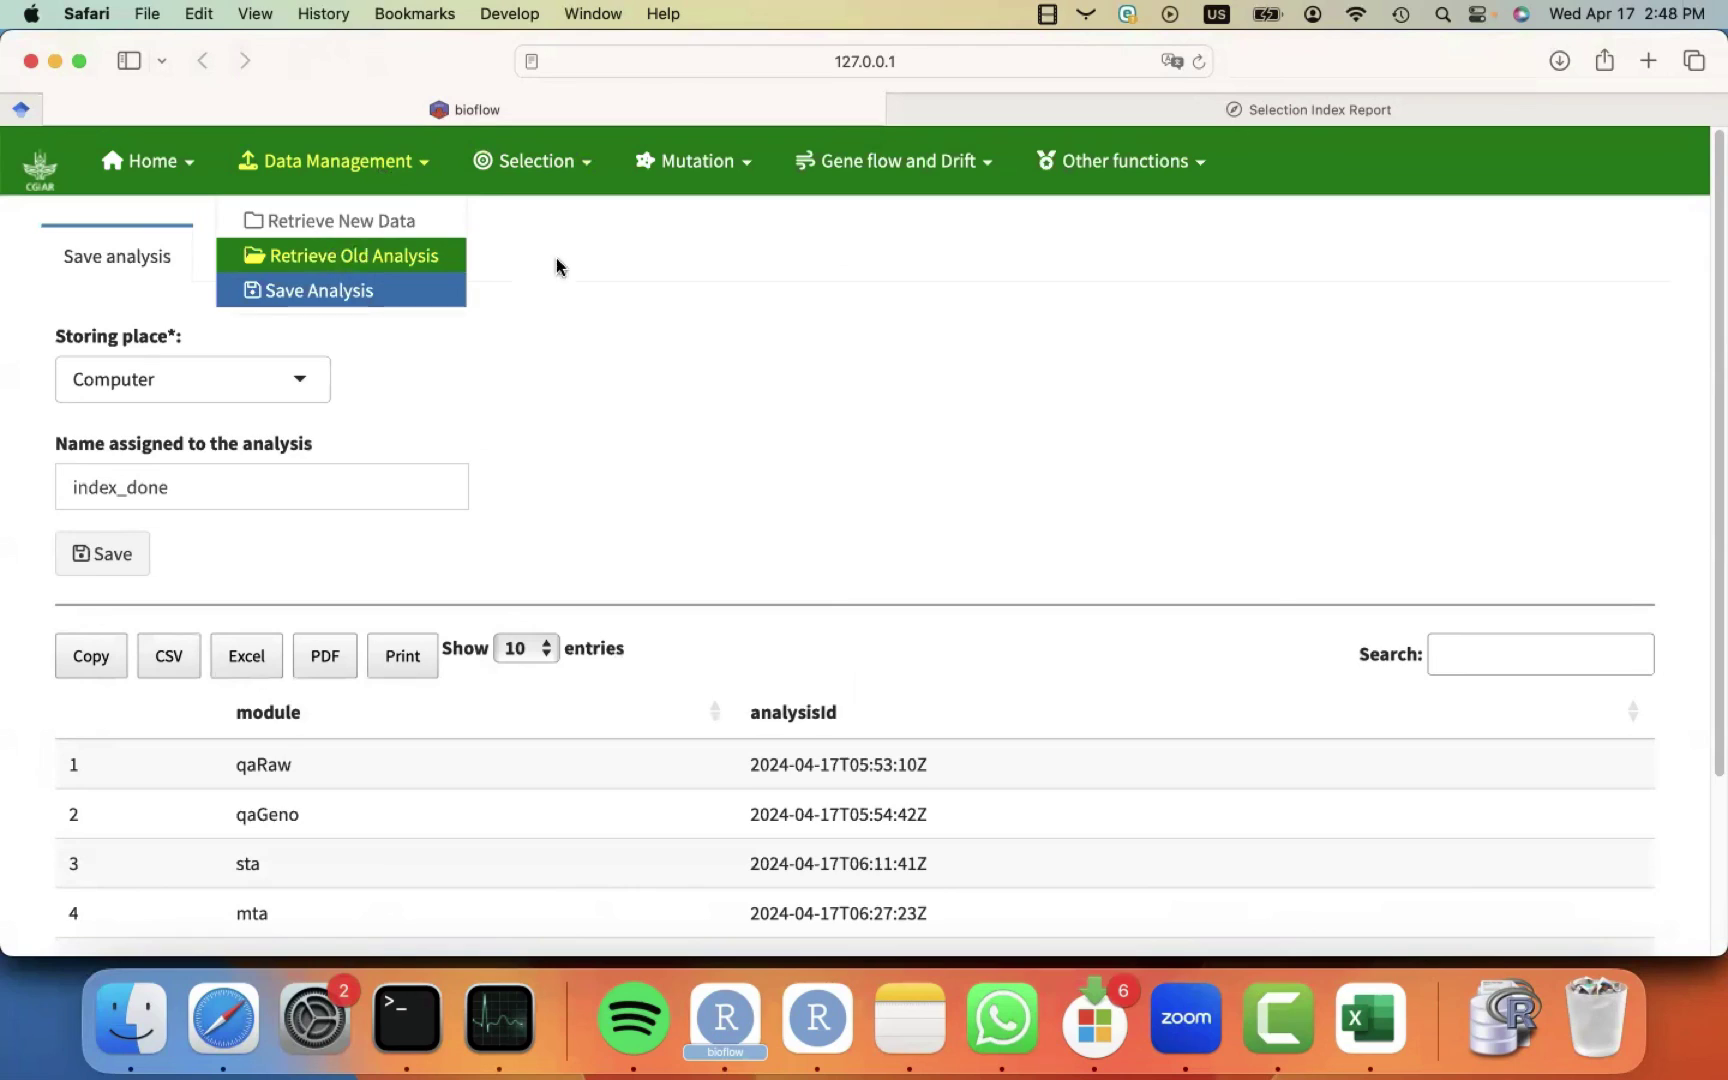
click(657, 310)
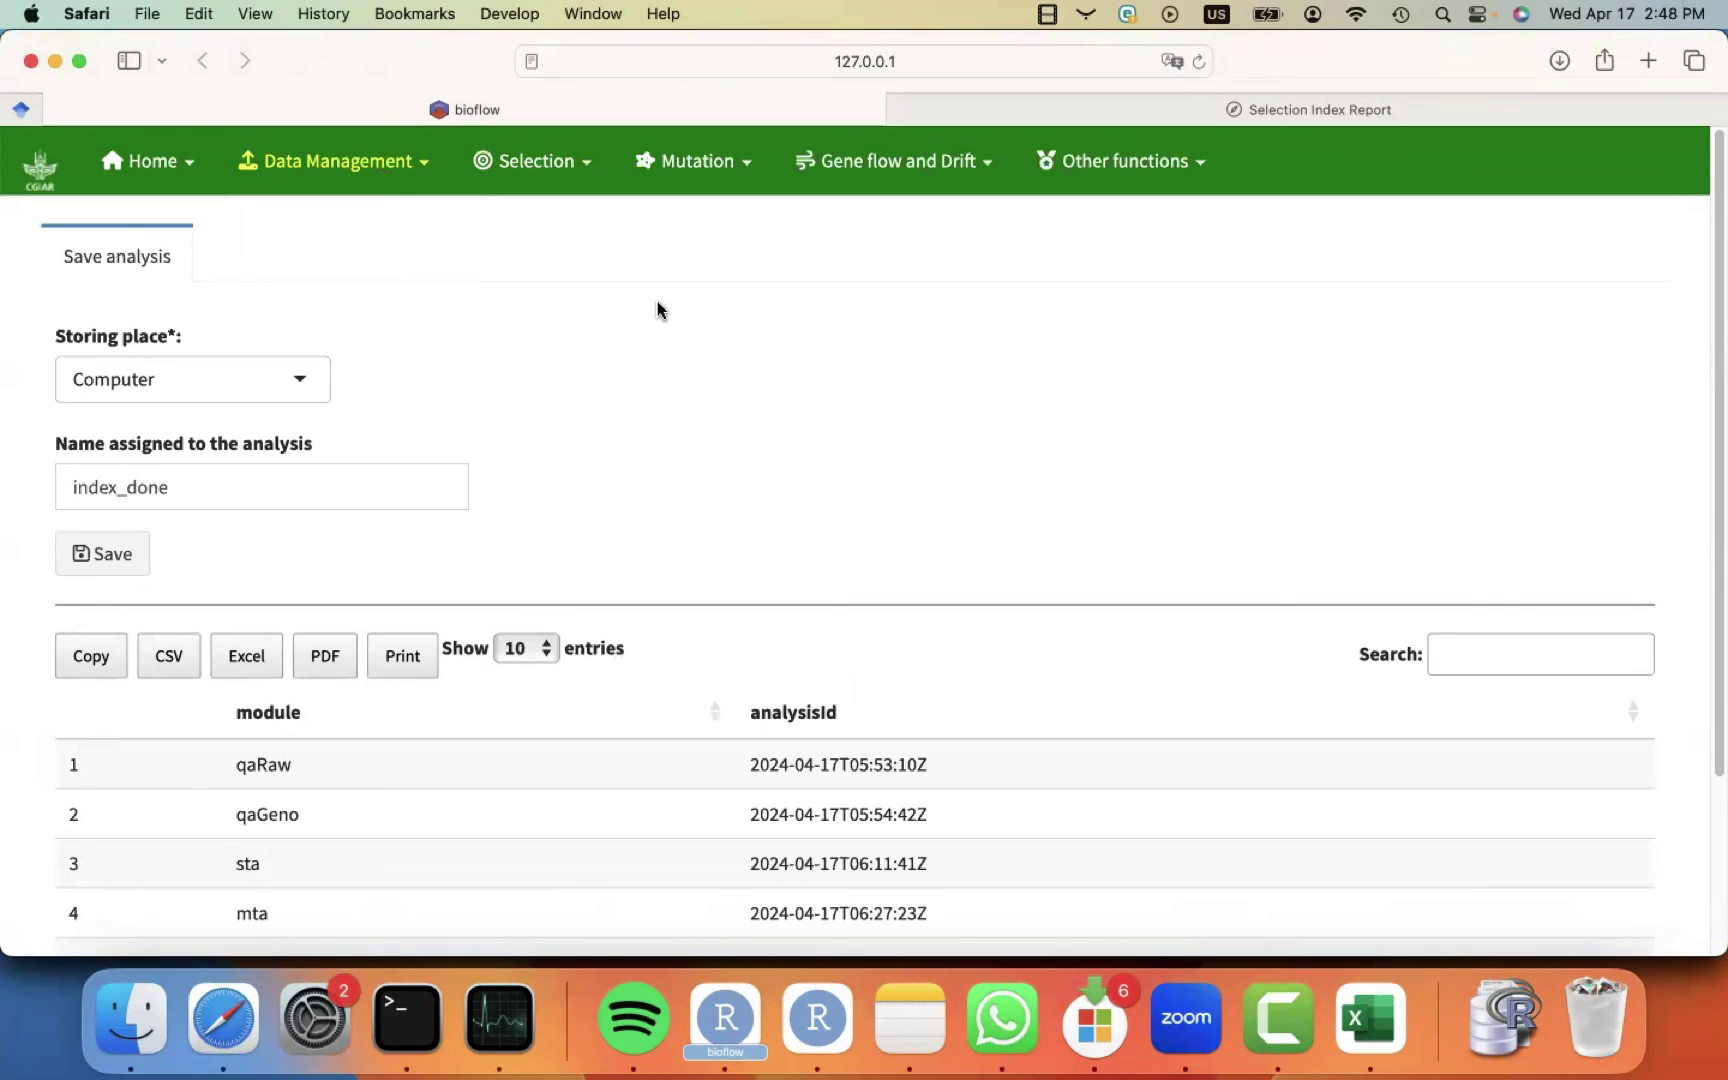
click(176, 166)
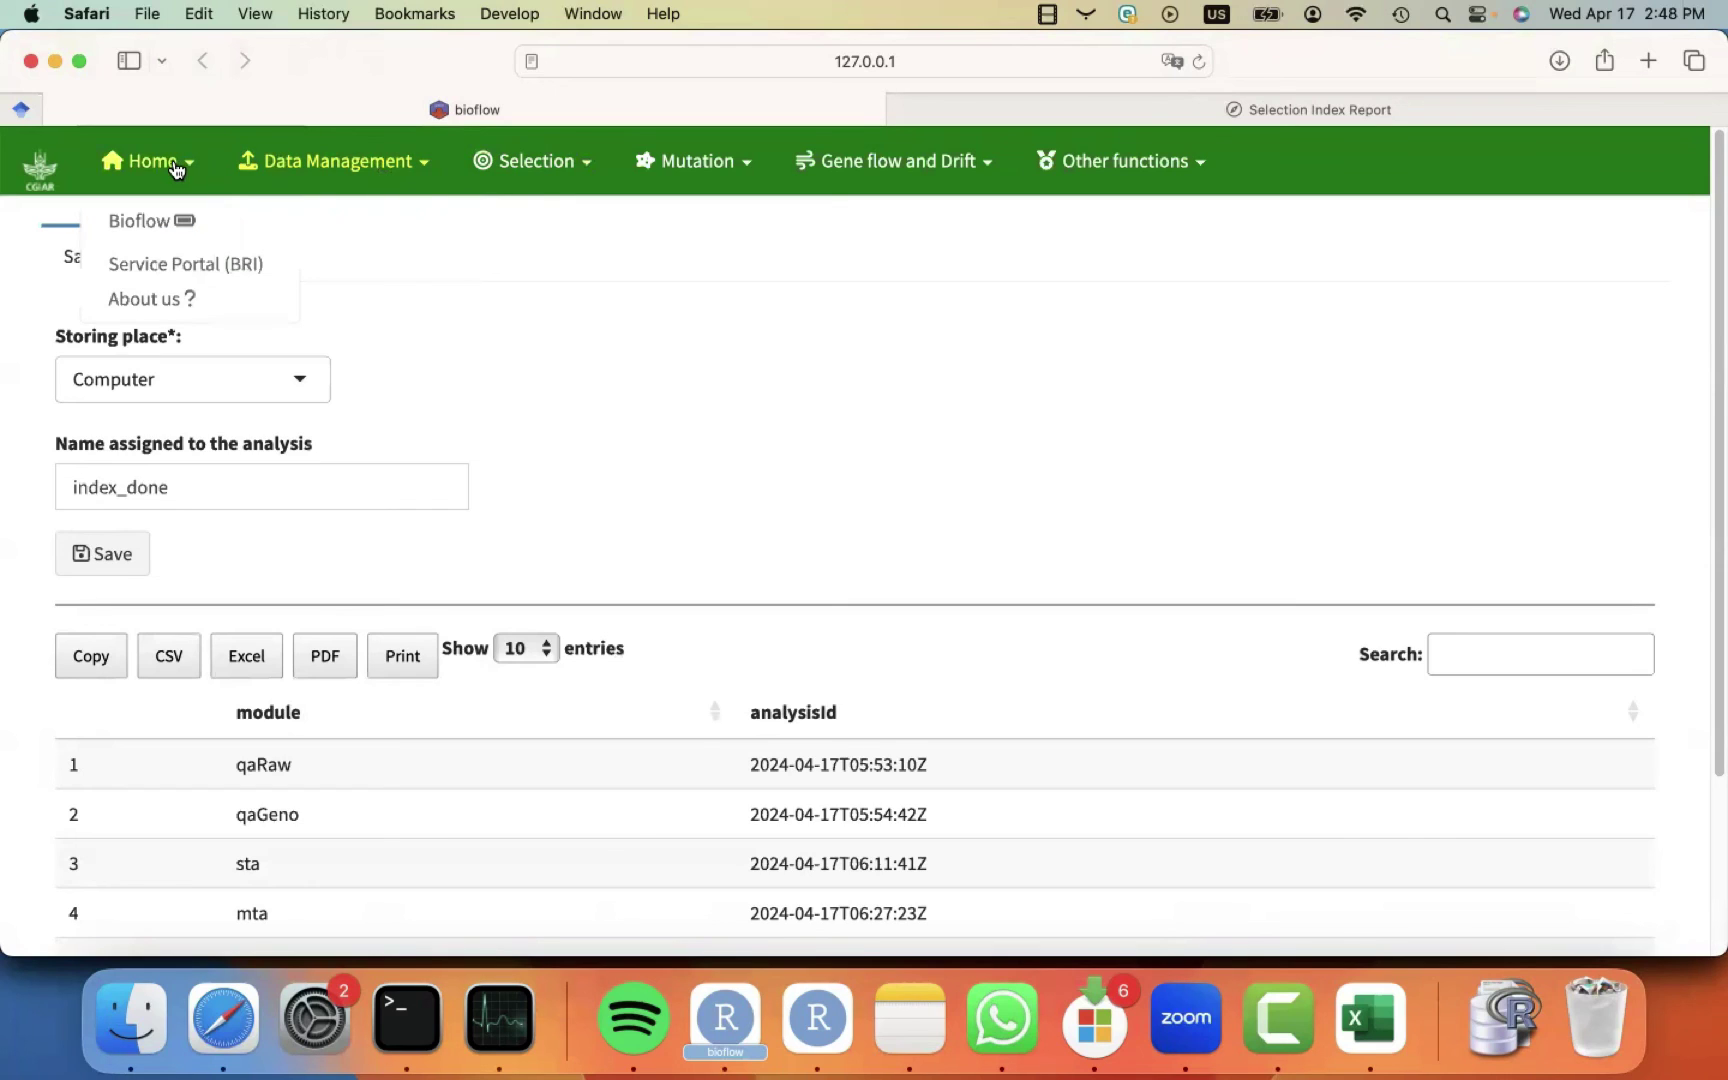
click(153, 297)
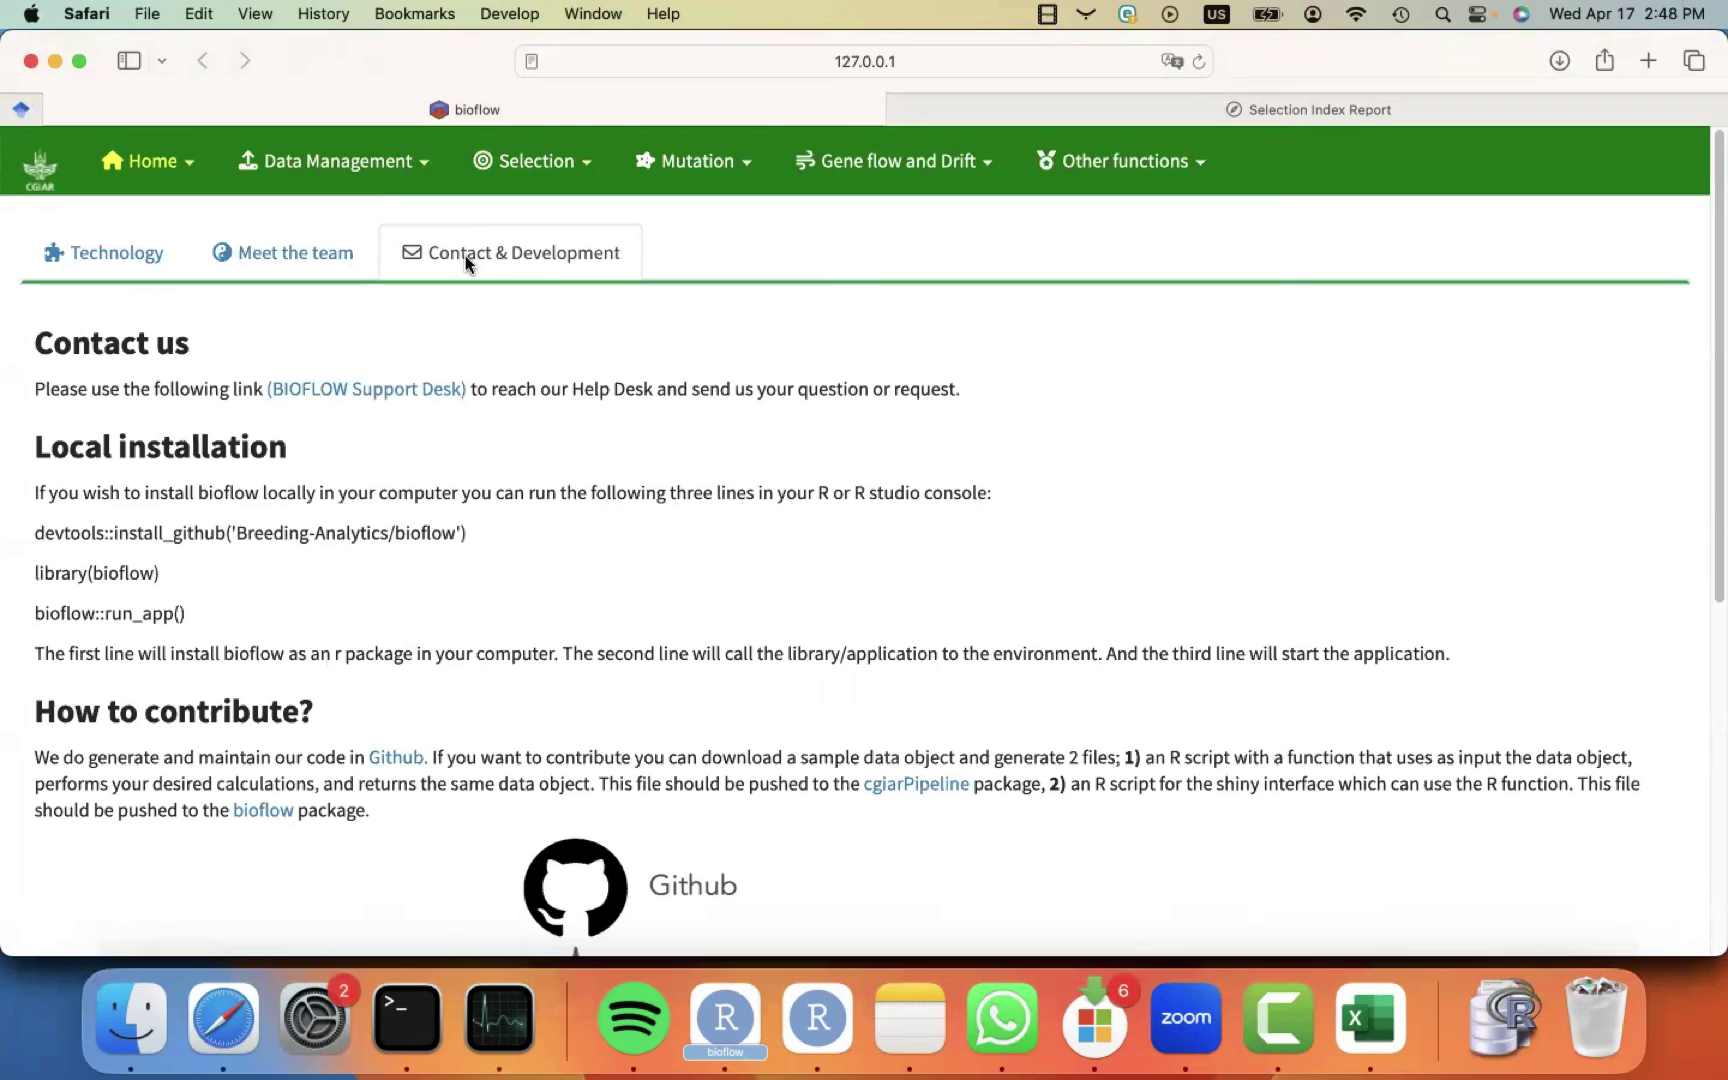